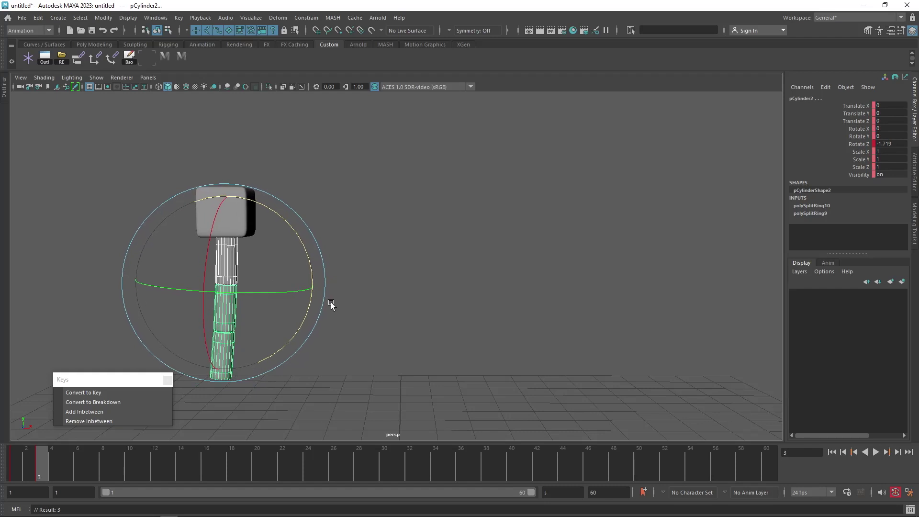
Step: Bend the selected cylinder segments below the cube by rotating them about Z across frames 5 and 7, reaching -10.247 at frame 7
{"action": "key", "text": "comma"}
{"action": "key", "text": "period"}
{"action": "key", "text": "alt+period"}
{"action": "key", "text": "alt+period"}
{"action": "mouse_move", "coordinate": [327, 264]}
{"action": "left_mouse_down"}
{"action": "mouse_move", "coordinate": [318, 268]}
{"action": "mouse_move", "coordinate": [337, 289]}
{"action": "mouse_move", "coordinate": [335, 274]}
{"action": "left_mouse_up"}
{"action": "key", "text": "alt+period"}
{"action": "key", "text": "alt+period"}
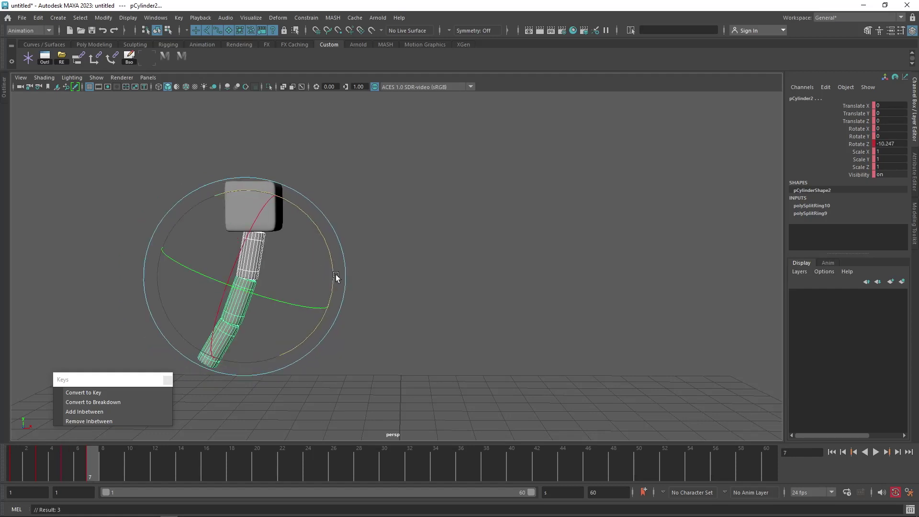
Step: Rotate the cylinder segments to Rotate Z -25.413 at frame 9 and adjust their drag pose at frame 11
{"action": "key", "text": "alt+period"}
{"action": "key", "text": "alt+period"}
{"action": "left_click_drag", "start_coordinate": [400, 277], "coordinate": [396, 305]}
{"action": "key", "text": "alt+period"}
{"action": "key", "text": "alt+period"}
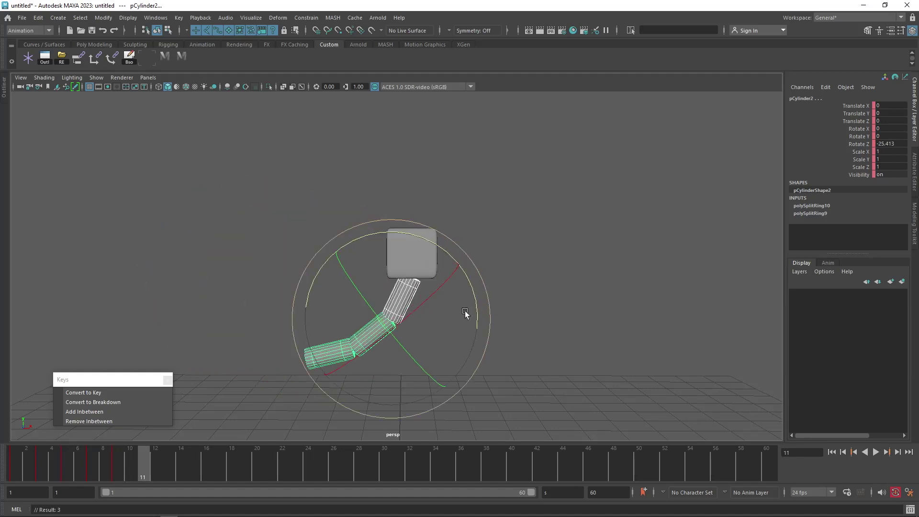
{"action": "left_click_drag", "start_coordinate": [480, 305], "coordinate": [475, 325]}
Step: Rotate the cylinder segments to Rotate Z -16.522 at frame 13 and compare with the previous pose
{"action": "key", "text": "alt+period"}
{"action": "key", "text": "alt+period"}
{"action": "left_click_drag", "start_coordinate": [524, 264], "coordinate": [503, 249]}
{"action": "key", "text": "alt+comma"}
{"action": "key", "text": "alt+period"}
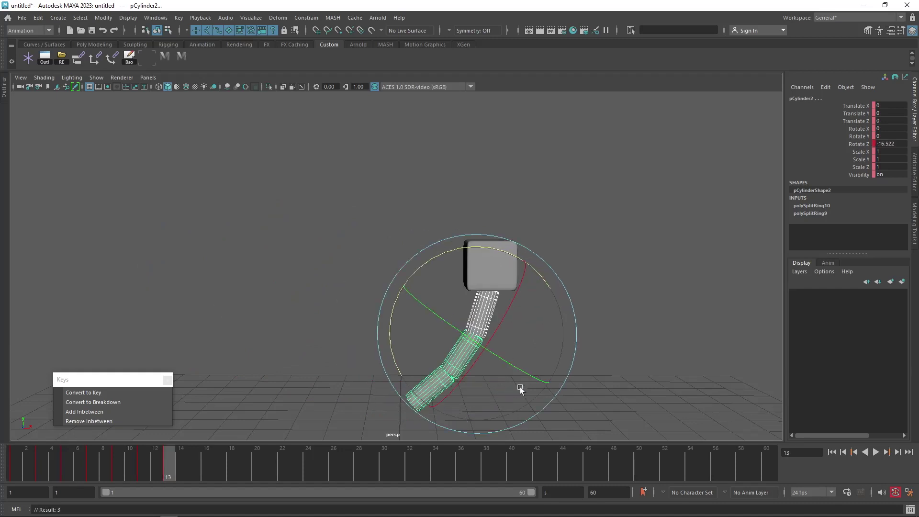
Step: Swing the cylinder segments forward about Z at frame 15 and check the motion against the preceding frames
{"action": "key", "text": "alt+period"}
{"action": "key", "text": "alt+period"}
{"action": "left_click_drag", "start_coordinate": [483, 223], "coordinate": [448, 248]}
{"action": "key", "text": "alt+comma"}
{"action": "key", "text": "alt+comma"}
{"action": "key", "text": "alt+period"}
{"action": "key", "text": "alt+period"}
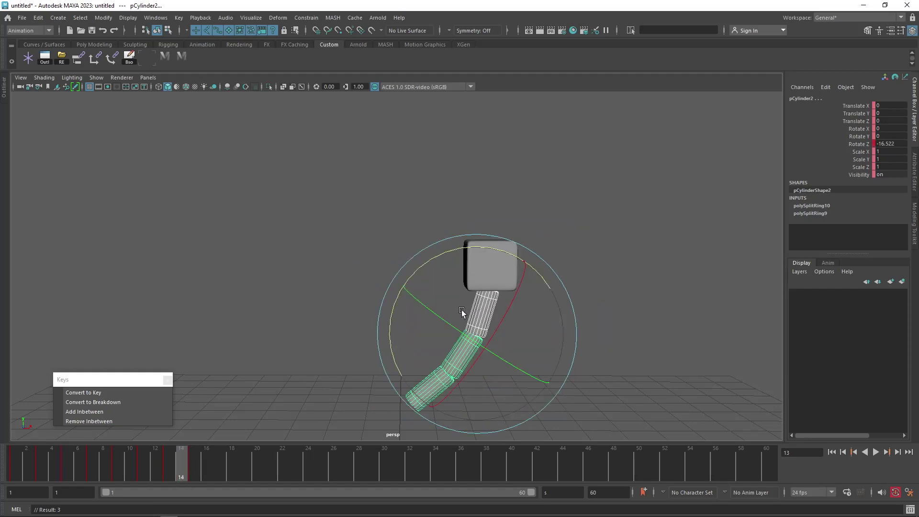
Step: Set the cylinder segments' Z rotation to 16.352 at frame 17 and to 11.419 at frame 19
{"action": "key", "text": "alt+period"}
{"action": "key", "text": "alt+period"}
{"action": "left_click_drag", "start_coordinate": [433, 265], "coordinate": [432, 277]}
{"action": "key", "text": "alt+period"}
{"action": "key", "text": "alt+period"}
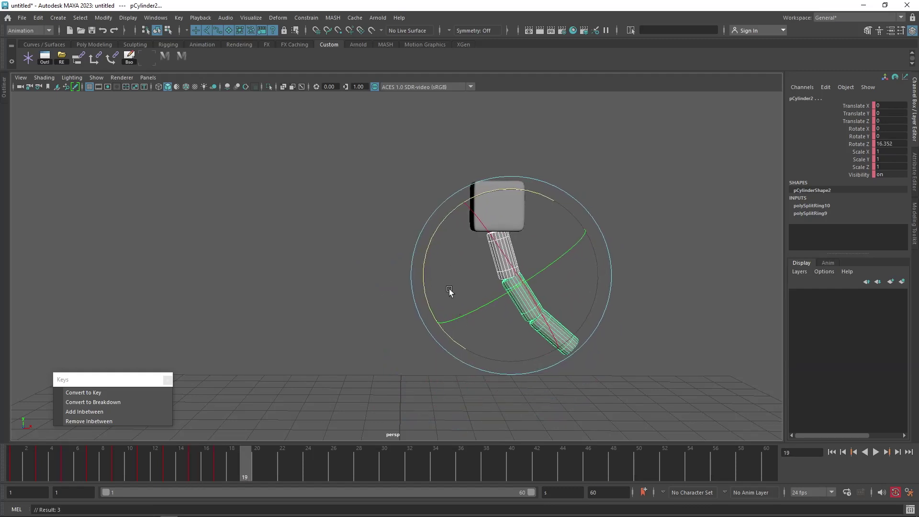
{"action": "left_click_drag", "start_coordinate": [428, 304], "coordinate": [427, 296]}
{"action": "key", "text": "alt+comma"}
{"action": "key", "text": "alt+comma"}
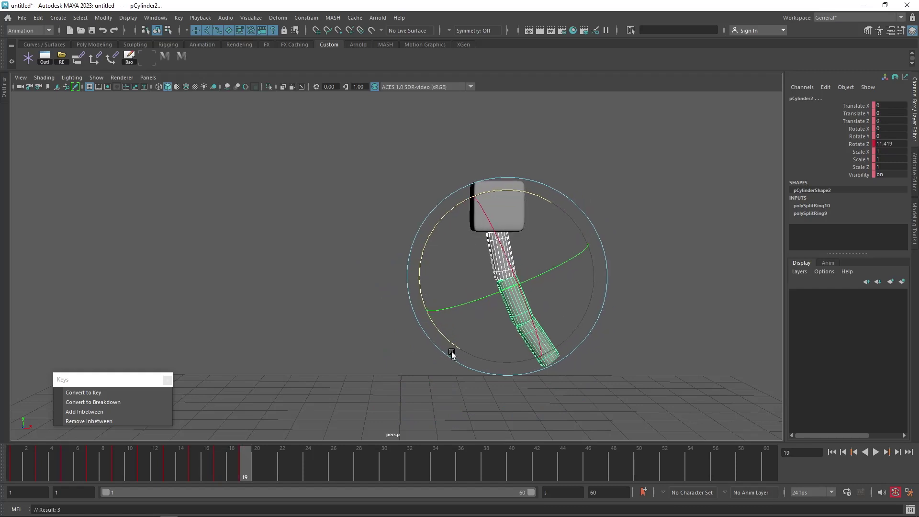
Step: Swing the cylinder segments back at frame 21, posing them at Rotate Z -3.553 on frame 23 and -0.891 on frame 25
{"action": "key", "text": "alt+period"}
{"action": "key", "text": "alt+period"}
{"action": "left_click_drag", "start_coordinate": [415, 287], "coordinate": [402, 268]}
{"action": "key", "text": "alt+period"}
{"action": "key", "text": "alt+period"}
{"action": "key", "text": "alt+period"}
{"action": "key", "text": "alt+period"}
{"action": "key", "text": "shift+e"}
{"action": "key", "text": "alt+comma"}
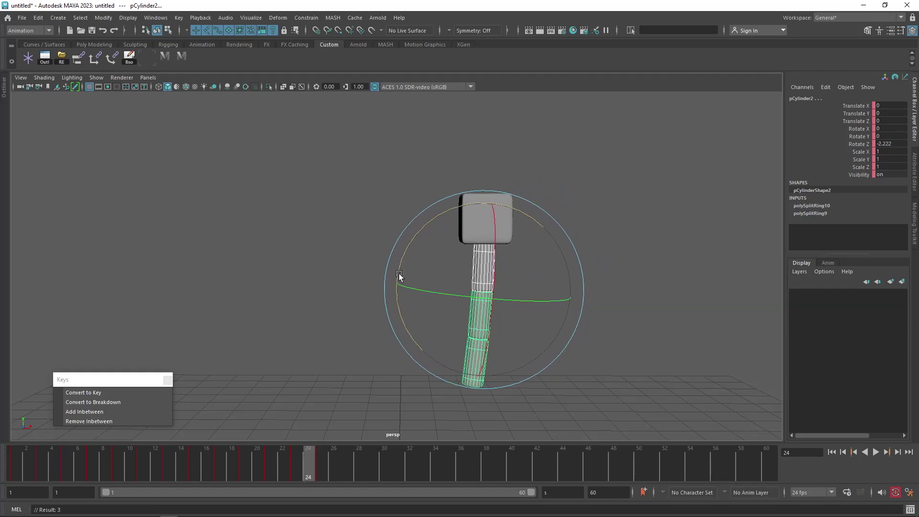
{"action": "key", "text": "alt+comma"}
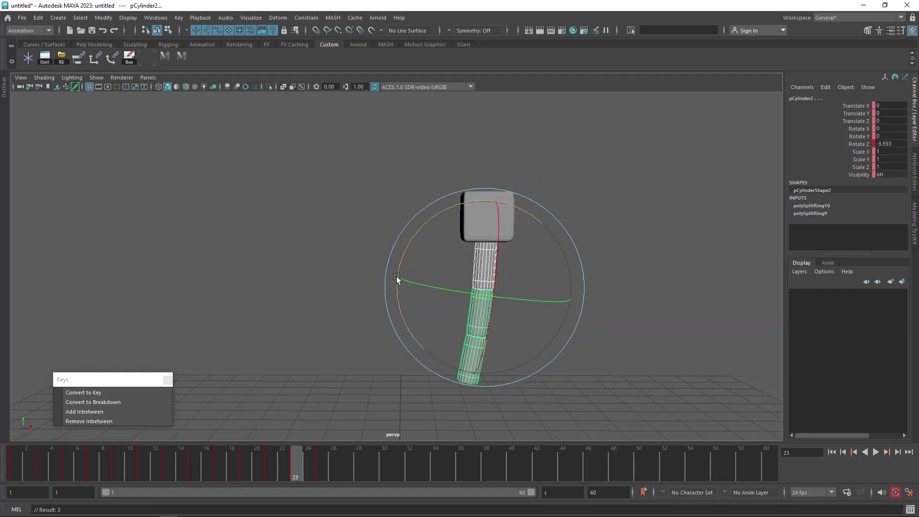
Step: Rotate the cylinder segments to Rotate Z 1.969 at frame 27
{"action": "key", "text": "period"}
{"action": "key", "text": "alt+period"}
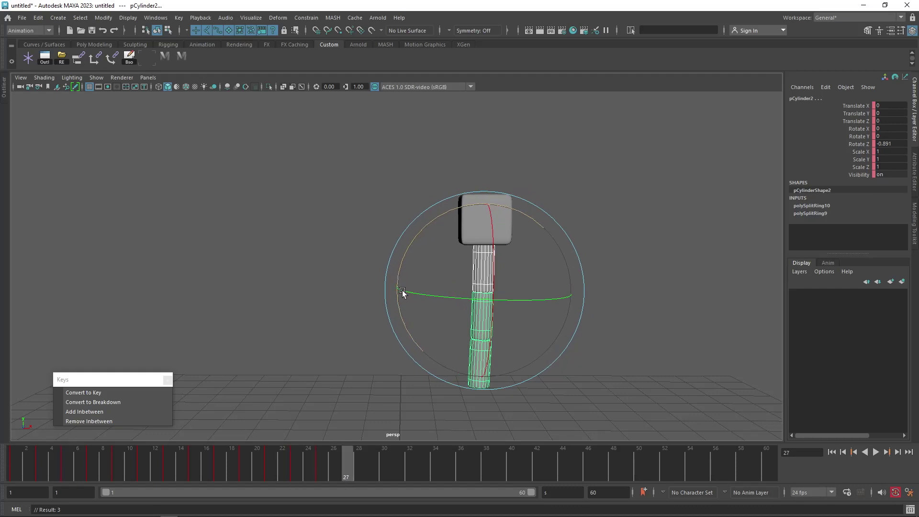
{"action": "left_click_drag", "start_coordinate": [399, 273], "coordinate": [398, 281]}
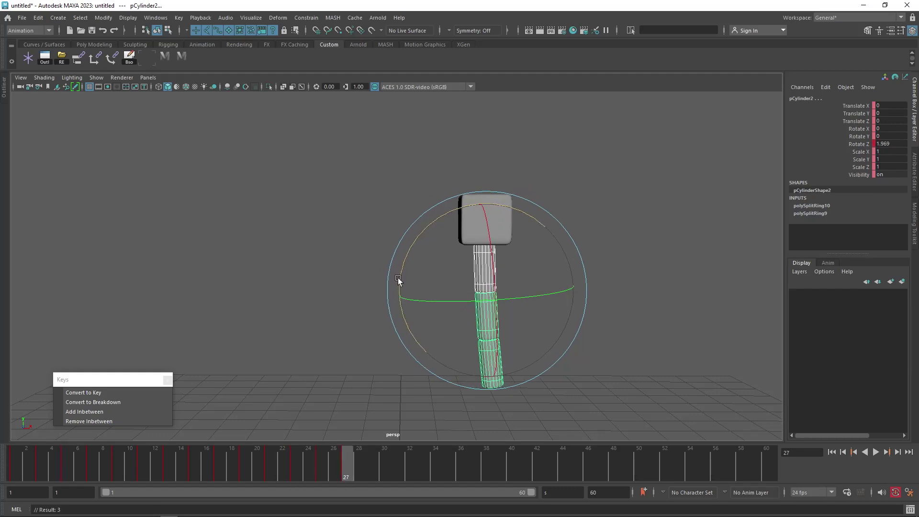
{"action": "key", "text": "alt+period"}
{"action": "key", "text": "alt+period"}
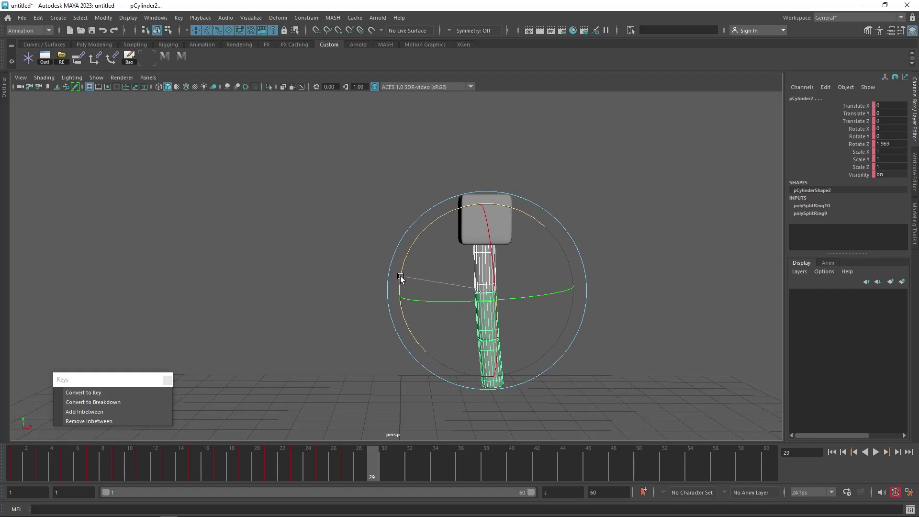
Step: Counter-rotate the cylinder segments at frame 29 and continue the settling poses to Rotate Z -1.188 at frame 35
{"action": "left_click_drag", "start_coordinate": [400, 279], "coordinate": [397, 265]}
{"action": "key", "text": "alt+period"}
{"action": "key", "text": "alt+period"}
{"action": "key", "text": "alt+period"}
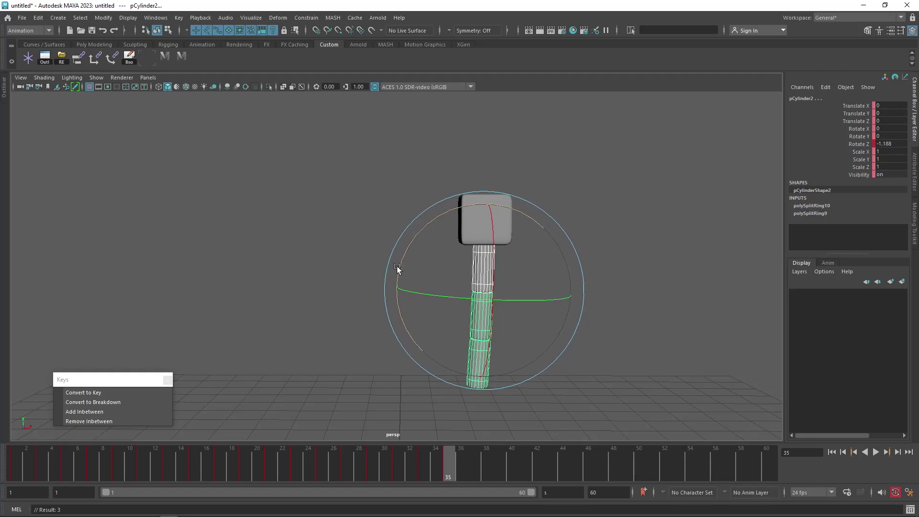
Step: Key smaller settling rotations on the cylinder segments after frame 35, reaching Rotate Z -0.75 at frame 43
{"action": "left_click_drag", "start_coordinate": [401, 266], "coordinate": [399, 267]}
{"action": "key", "text": "shift+e"}
{"action": "key", "text": "alt+period"}
{"action": "key", "text": "alt+period"}
{"action": "key", "text": "alt+period"}
{"action": "key", "text": "alt+period"}
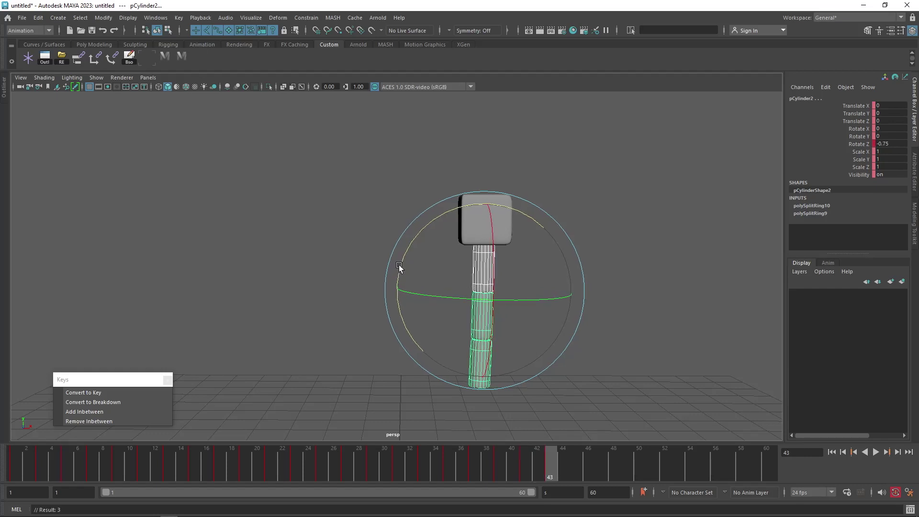
Step: Set the cylinder segments' Z rotation to -0.528 at frame 45 and play back the animation
{"action": "key", "text": "alt+period"}
{"action": "key", "text": "alt+period"}
{"action": "left_click_drag", "start_coordinate": [400, 266], "coordinate": [400, 267]}
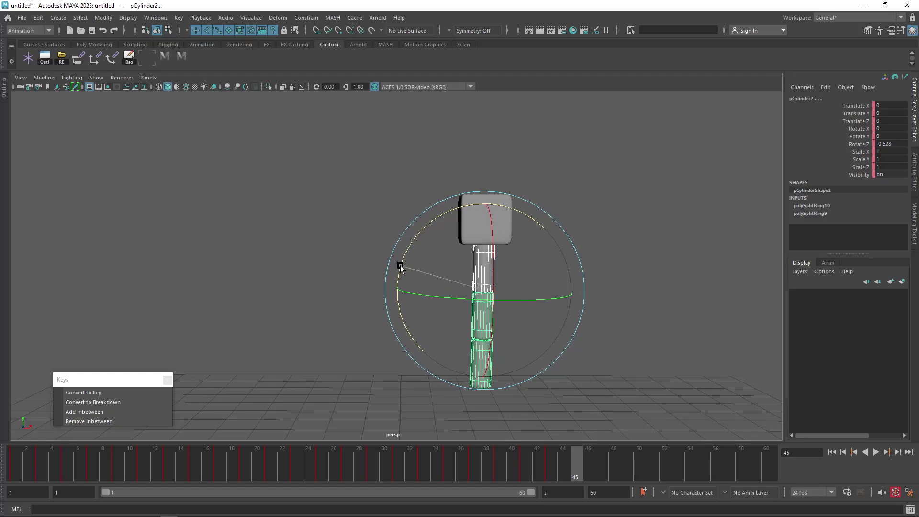
{"action": "key", "text": "alt+v"}
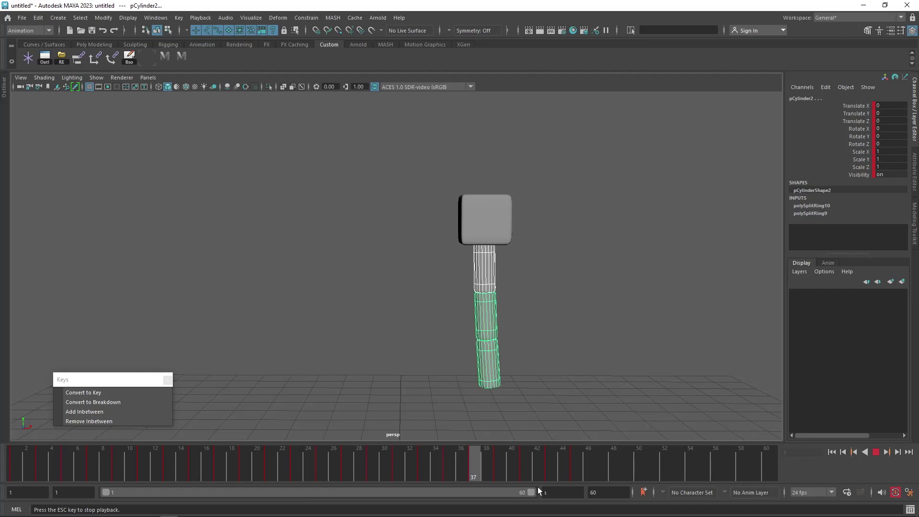
Step: Insert inbetween time at frame 18 and slightly adjust the cylinder segments' Z rotation on the pose just after it
{"action": "mouse_move", "coordinate": [344, 480]}
{"action": "left_mouse_down"}
{"action": "mouse_move", "coordinate": [114, 468]}
{"action": "mouse_move", "coordinate": [260, 466]}
{"action": "mouse_move", "coordinate": [180, 461]}
{"action": "mouse_move", "coordinate": [234, 464]}
{"action": "left_mouse_up"}
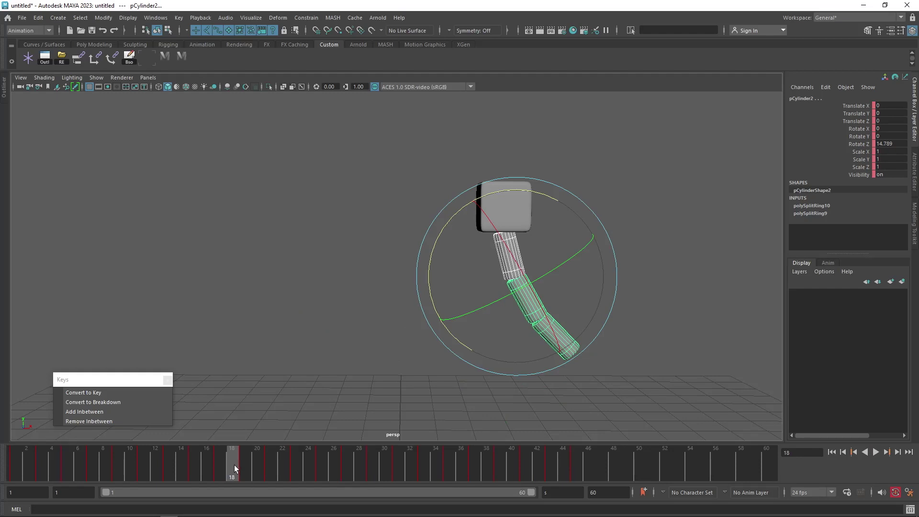
{"action": "left_click", "coordinate": [109, 411]}
{"action": "left_click_drag", "start_coordinate": [182, 462], "coordinate": [256, 472]}
{"action": "left_click_drag", "start_coordinate": [426, 299], "coordinate": [428, 303]}
Step: Insert inbetween time at frame 26 and rotate the cylinder segments to Rotate Z -4.104 at frame 27
{"action": "left_click_drag", "start_coordinate": [229, 454], "coordinate": [339, 467]}
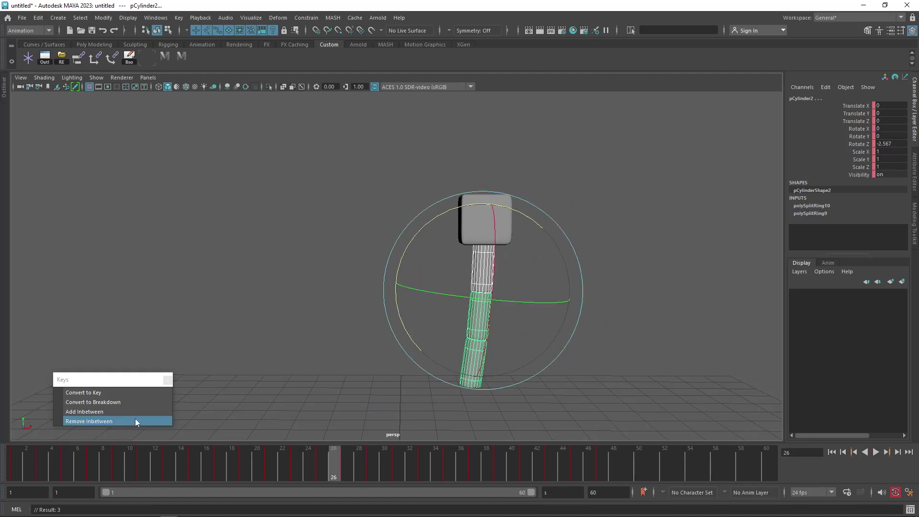
{"action": "left_click", "coordinate": [116, 411]}
{"action": "left_click", "coordinate": [345, 457]}
{"action": "left_click_drag", "start_coordinate": [409, 326], "coordinate": [406, 323]}
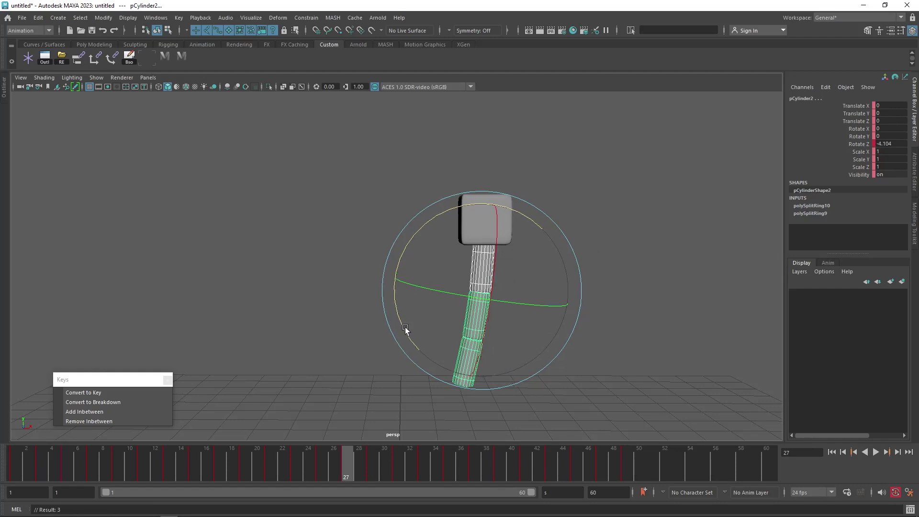
Step: Play back and scrub through the animation to check the timing of the segments' swing
{"action": "left_click_drag", "start_coordinate": [291, 462], "coordinate": [436, 494]}
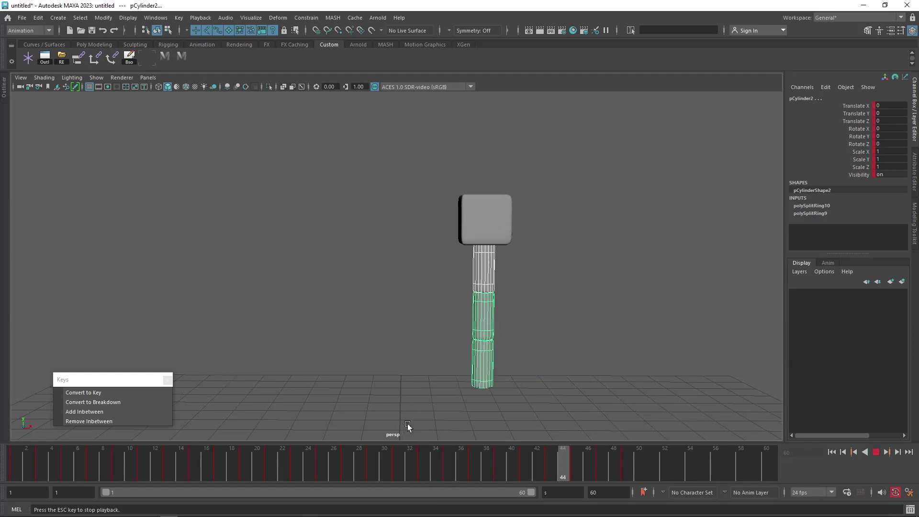
{"action": "left_click_drag", "start_coordinate": [405, 451], "coordinate": [65, 469]}
{"action": "key", "text": "alt+v"}
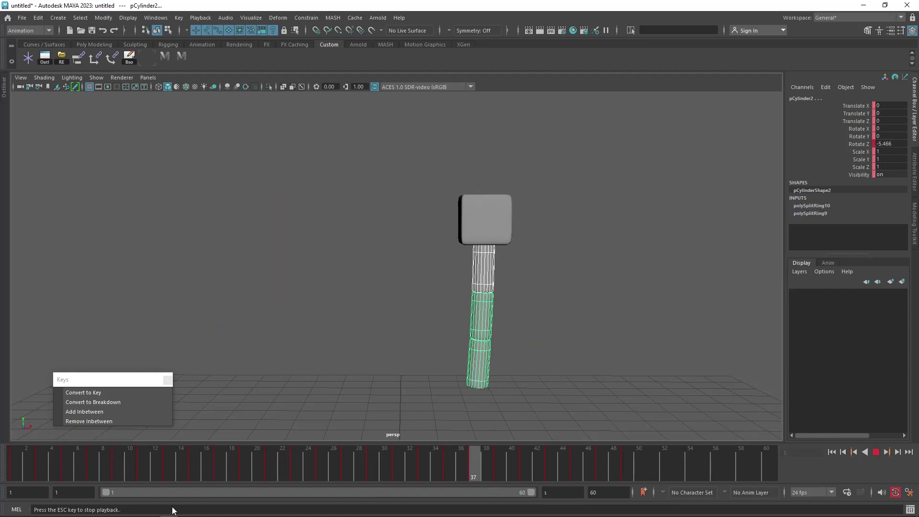
{"action": "left_click_drag", "start_coordinate": [75, 467], "coordinate": [467, 390]}
Step: Strengthen the backward bend at frame 27 by rotating the cylinder segments to Rotate Z -7.239
{"action": "left_click", "coordinate": [347, 467]}
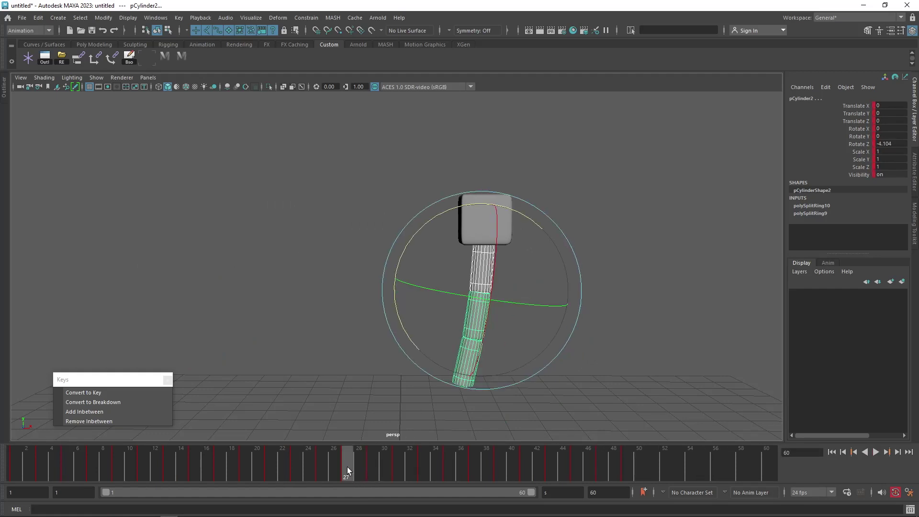
{"action": "left_click_drag", "start_coordinate": [292, 471], "coordinate": [352, 466]}
{"action": "left_click_drag", "start_coordinate": [404, 325], "coordinate": [400, 320]}
{"action": "key", "text": "comma"}
{"action": "key", "text": "comma"}
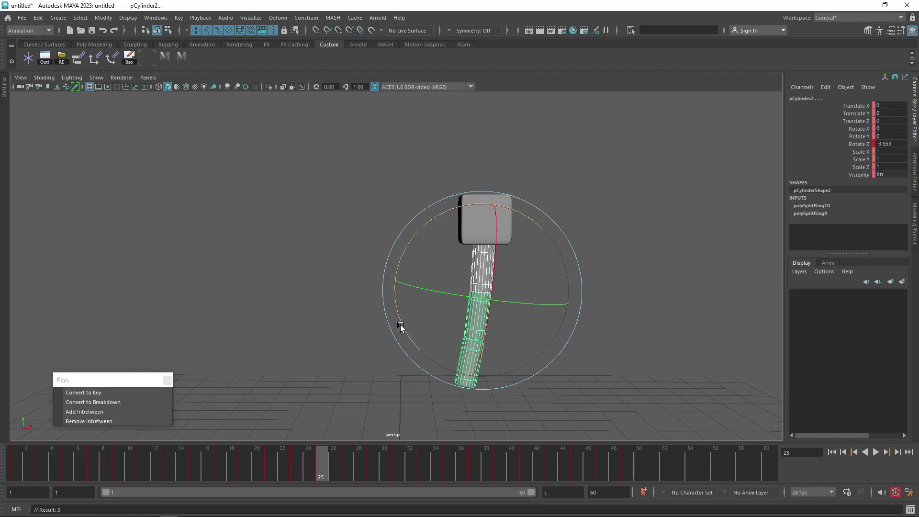
Step: Rotate the cylinder segments farther back about Z at frame 29 and compare with the frame 27 pose
{"action": "key", "text": "period"}
{"action": "key", "text": "period"}
{"action": "key", "text": "period"}
{"action": "left_click_drag", "start_coordinate": [410, 332], "coordinate": [406, 328]}
{"action": "key", "text": "comma"}
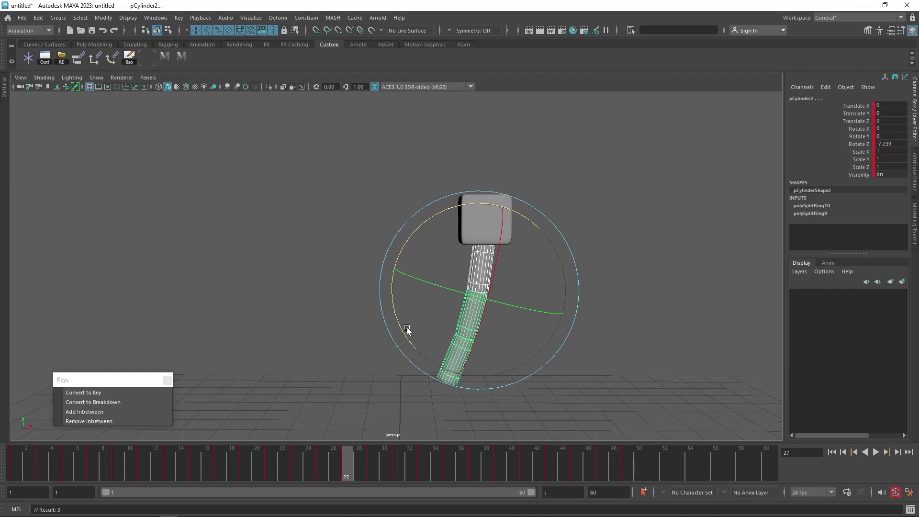
{"action": "key", "text": "period"}
{"action": "key", "text": "comma"}
Step: Rotate the cylinder segments slightly back about Z at frame 31 and compare with the preceding key
{"action": "key", "text": "period"}
{"action": "key", "text": "period"}
{"action": "left_click_drag", "start_coordinate": [410, 336], "coordinate": [408, 334]}
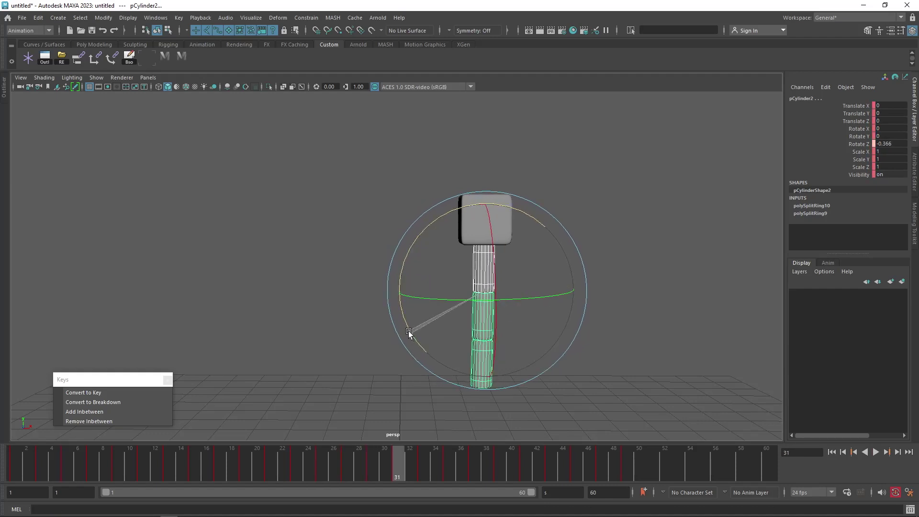
{"action": "key", "text": "comma"}
Step: Rotate the cylinder segments to Rotate Z 3.504 at frame 35 and compare with the earlier keys
{"action": "key", "text": "period"}
{"action": "key", "text": "period"}
{"action": "key", "text": "period"}
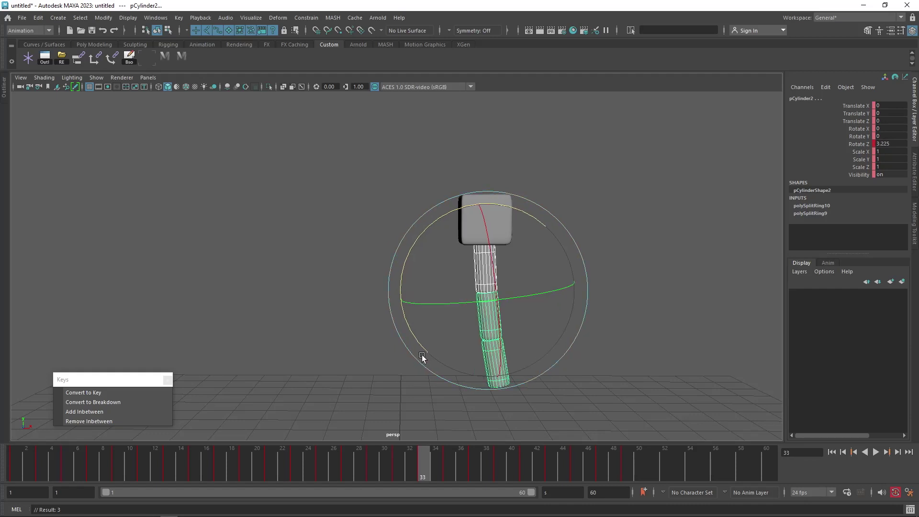
{"action": "left_click_drag", "start_coordinate": [419, 339], "coordinate": [421, 337]}
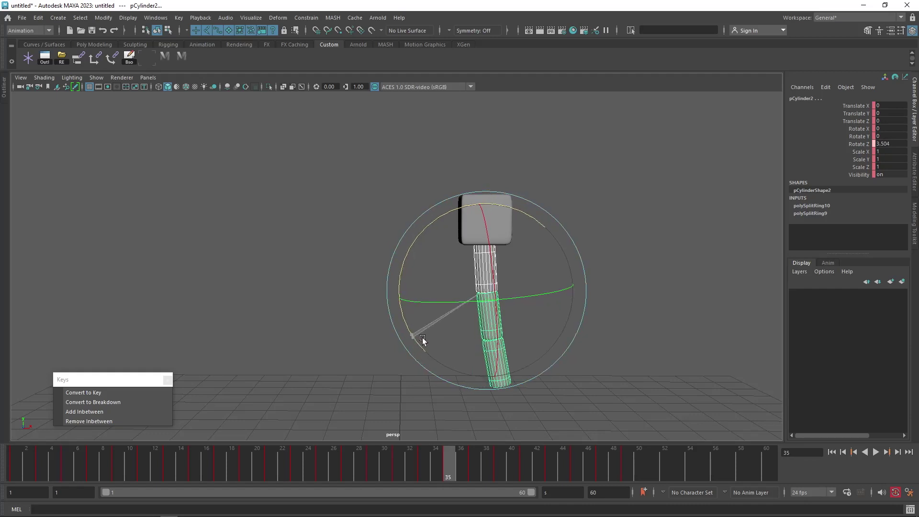
{"action": "key", "text": "comma"}
{"action": "key", "text": "comma"}
Step: Adjust the cylinder segments' Z rotation at frame 37 and compare it with the frame 35 pose
{"action": "key", "text": "period"}
{"action": "key", "text": "period"}
{"action": "key", "text": "period"}
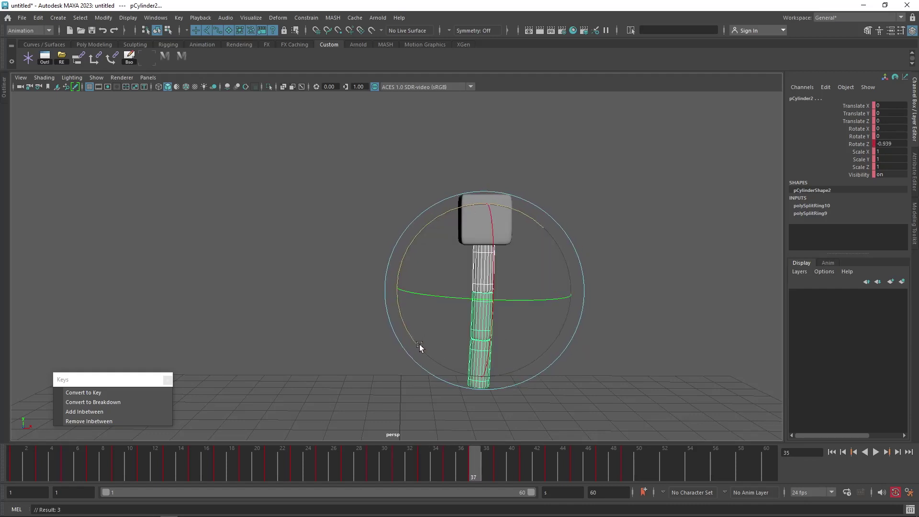
{"action": "left_click_drag", "start_coordinate": [409, 340], "coordinate": [413, 336]}
{"action": "key", "text": "comma"}
{"action": "key", "text": "period"}
{"action": "key", "text": "comma"}
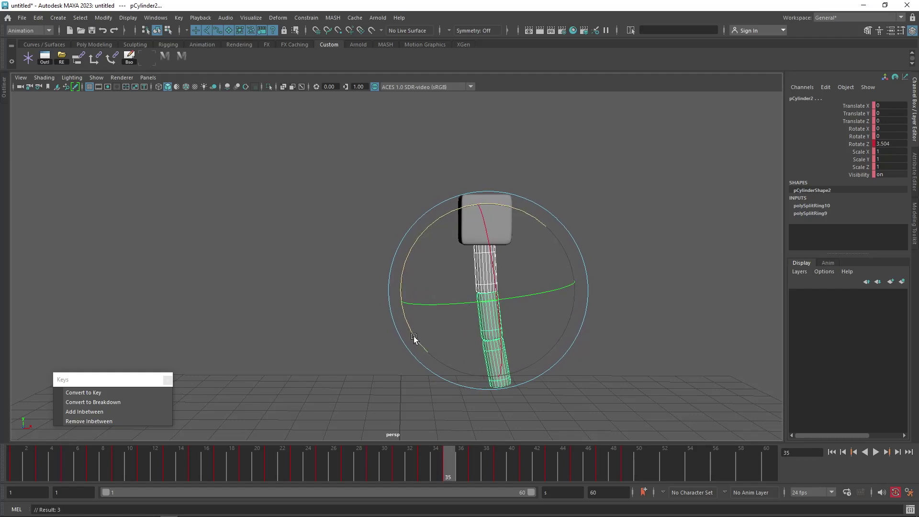
Step: Rotate the cylinder segments to Rotate Z -4.803 at frame 41 and check the swing against neighbouring keys
{"action": "key", "text": "period"}
{"action": "key", "text": "period"}
{"action": "key", "text": "period"}
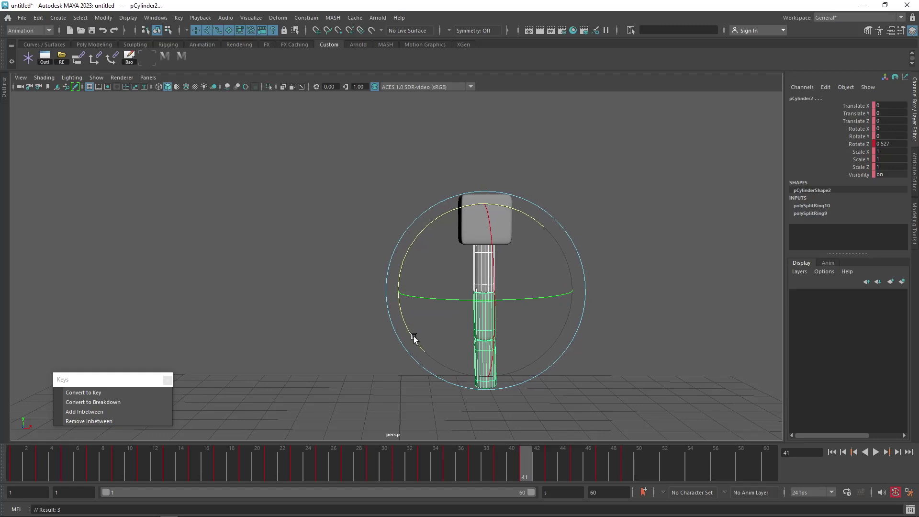
{"action": "left_click_drag", "start_coordinate": [411, 335], "coordinate": [412, 331]}
{"action": "key", "text": "comma"}
{"action": "key", "text": "comma"}
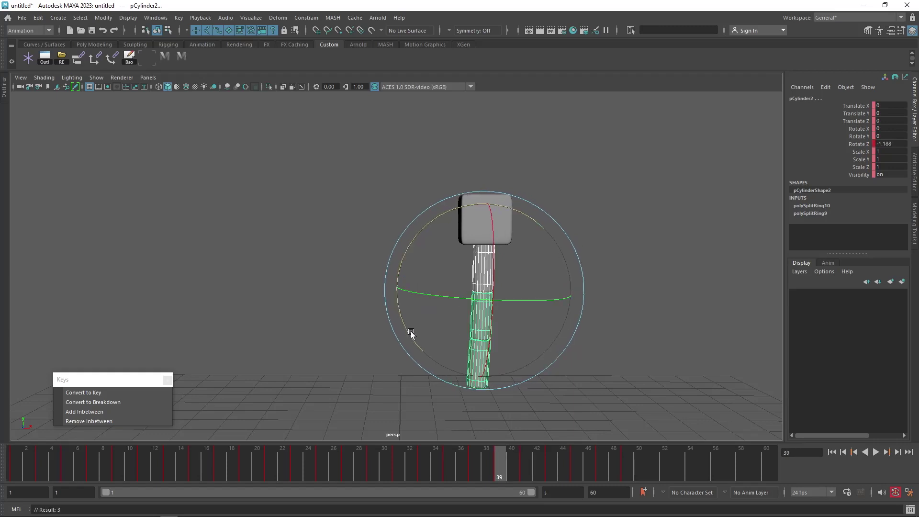
{"action": "key", "text": "period"}
{"action": "key", "text": "period"}
{"action": "key", "text": "comma"}
{"action": "key", "text": "comma"}
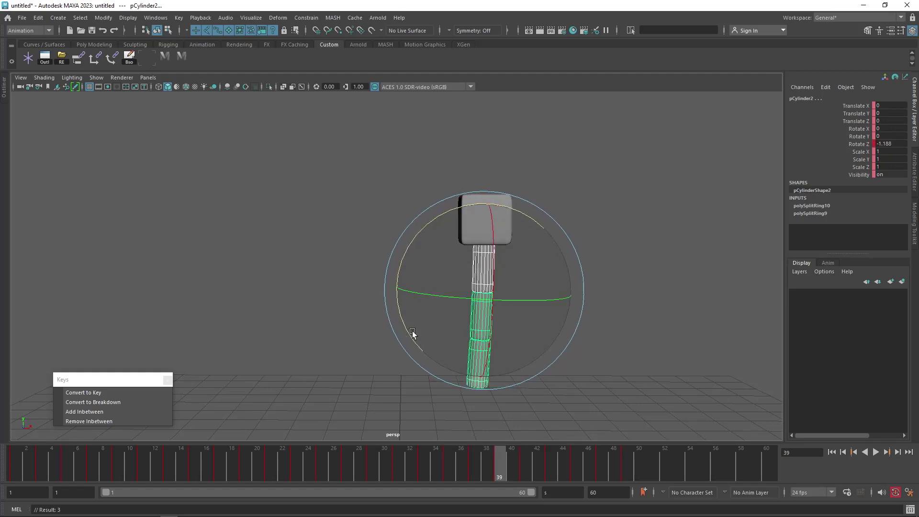
{"action": "key", "text": "period"}
{"action": "key", "text": "period"}
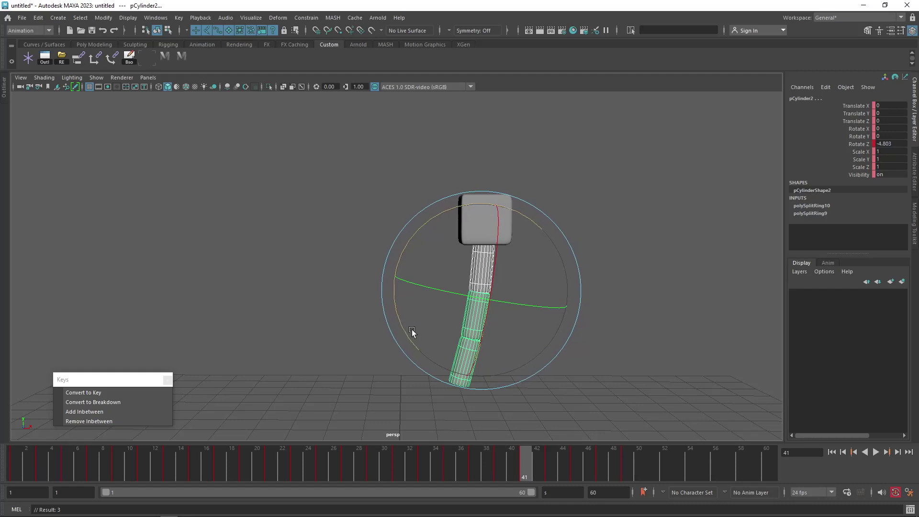
Step: Refine the cylinder segments' Z rotation on the final swing poses after frame 41, with 1.788 at frame 47
{"action": "key", "text": "period"}
{"action": "key", "text": "period"}
{"action": "left_click_drag", "start_coordinate": [412, 334], "coordinate": [412, 335]}
{"action": "key", "text": "period"}
{"action": "key", "text": "period"}
{"action": "key", "text": "period"}
{"action": "key", "text": "period"}
Step: Step back and forth through the final keys up to frame 47 to check how the swing settles
{"action": "key", "text": "alt+comma"}
{"action": "key", "text": "alt+comma"}
{"action": "key", "text": "alt+period"}
{"action": "key", "text": "comma"}
{"action": "key", "text": "comma"}
{"action": "key", "text": "period"}
{"action": "key", "text": "period"}
{"action": "key", "text": "period"}
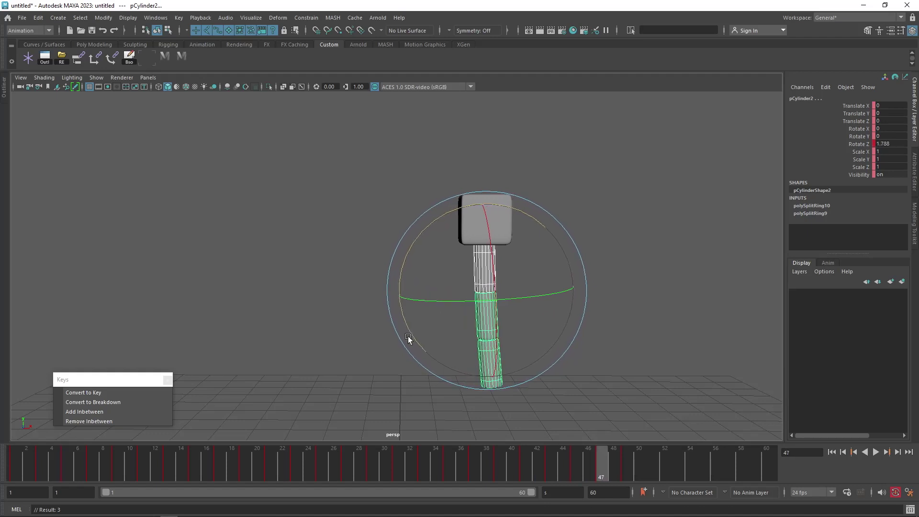
Step: Set the cylinder segments' Z rotation to 0.22 at frame 45 and check the poses through frame 49
{"action": "key", "text": "comma"}
{"action": "key", "text": "comma"}
{"action": "left_click_drag", "start_coordinate": [408, 334], "coordinate": [409, 333]}
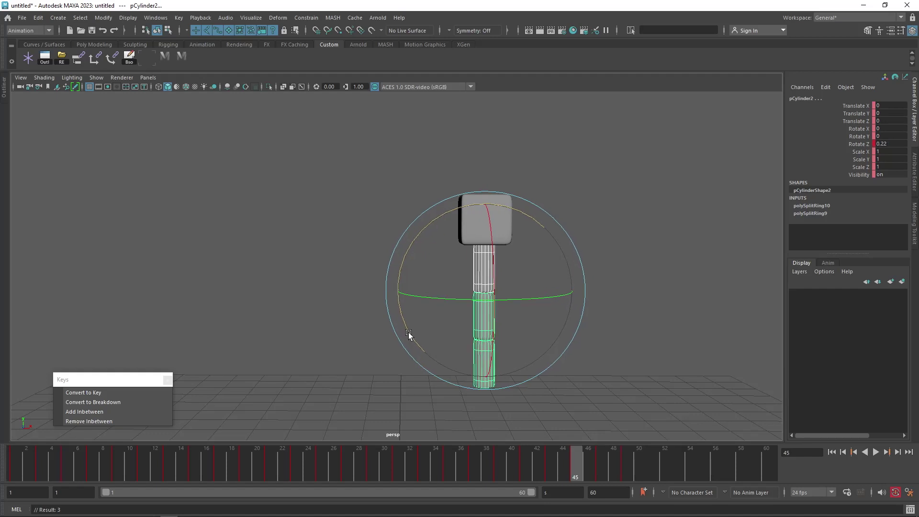
{"action": "key", "text": "period"}
{"action": "key", "text": "alt+period"}
{"action": "key", "text": "period"}
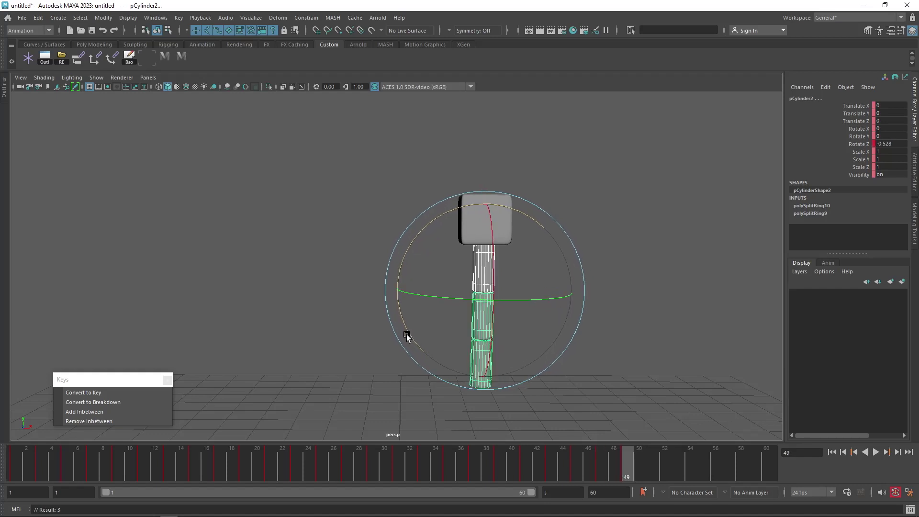
Step: Refine the cylinder segments' Z rotation on the settling keys from frame 49 onward and advance to frame 55
{"action": "left_click_drag", "start_coordinate": [409, 334], "coordinate": [408, 334]}
{"action": "key", "text": "period"}
{"action": "key", "text": "period"}
{"action": "key", "text": "period"}
{"action": "key", "text": "period"}
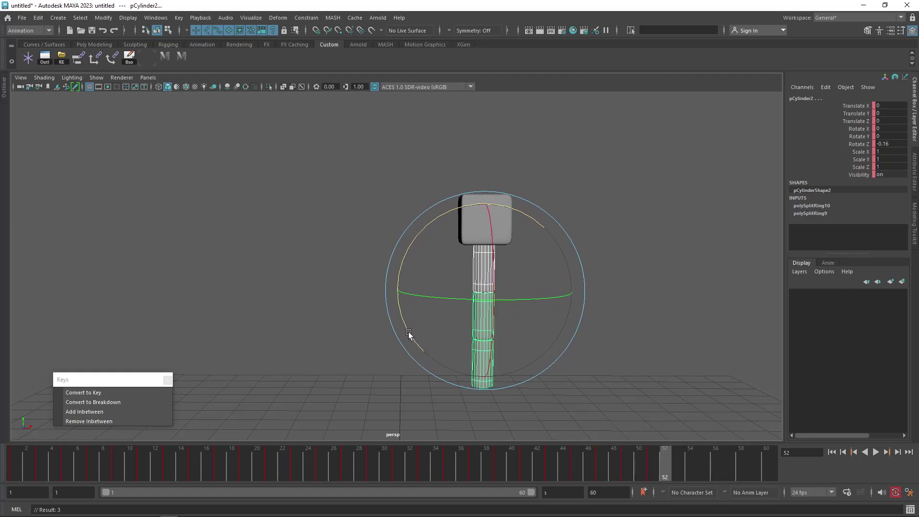
{"action": "left_click_drag", "start_coordinate": [409, 334], "coordinate": [408, 332]}
{"action": "key", "text": "period"}
{"action": "key", "text": "period"}
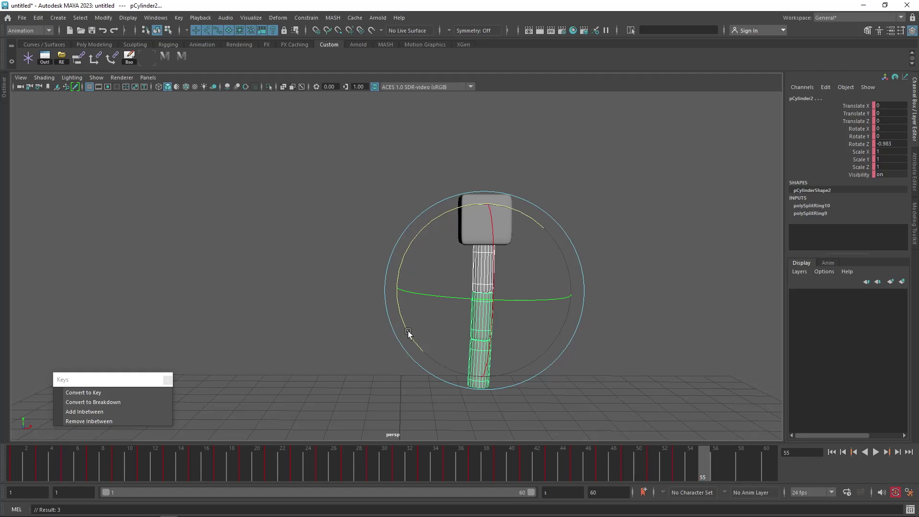
Step: Enlarge the rotate manipulator, adjust the segments' Z rotation at frame 55 and key their rotation near the timeline's end
{"action": "key", "text": "equal"}
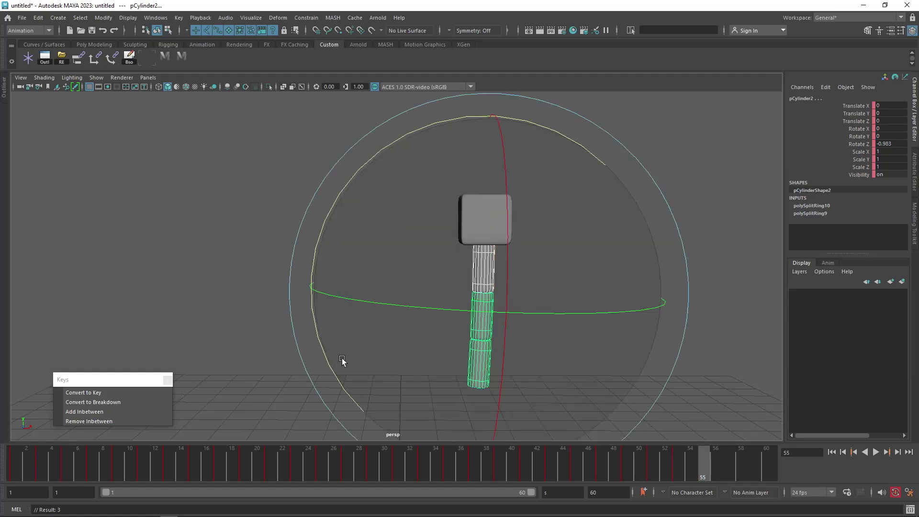
{"action": "left_click_drag", "start_coordinate": [328, 359], "coordinate": [330, 367]}
{"action": "key", "text": "period"}
{"action": "key", "text": "period"}
{"action": "key", "text": "period"}
{"action": "key", "text": "shift+e"}
{"action": "key", "text": "period"}
{"action": "key", "text": "period"}
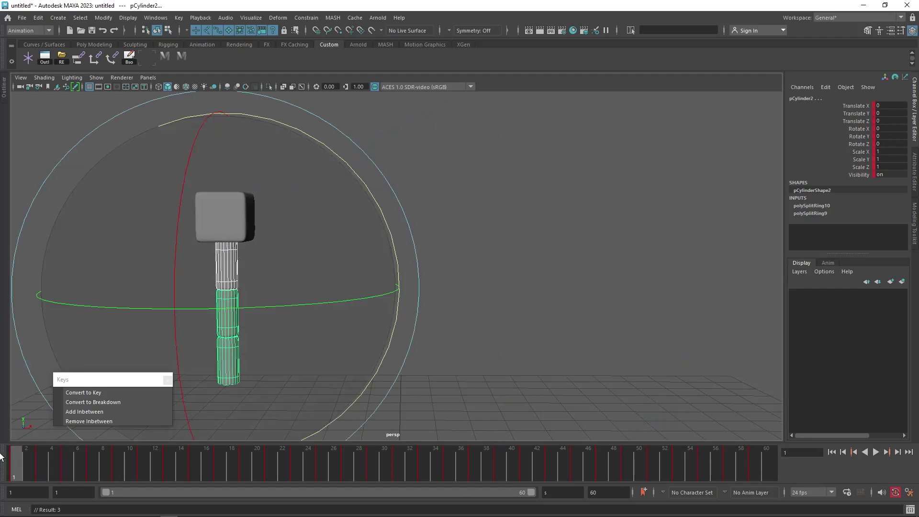
Step: Play back the animation, select the uppermost cylinder segment and open its curves in the Graph Editor
{"action": "key", "text": "alt+v"}
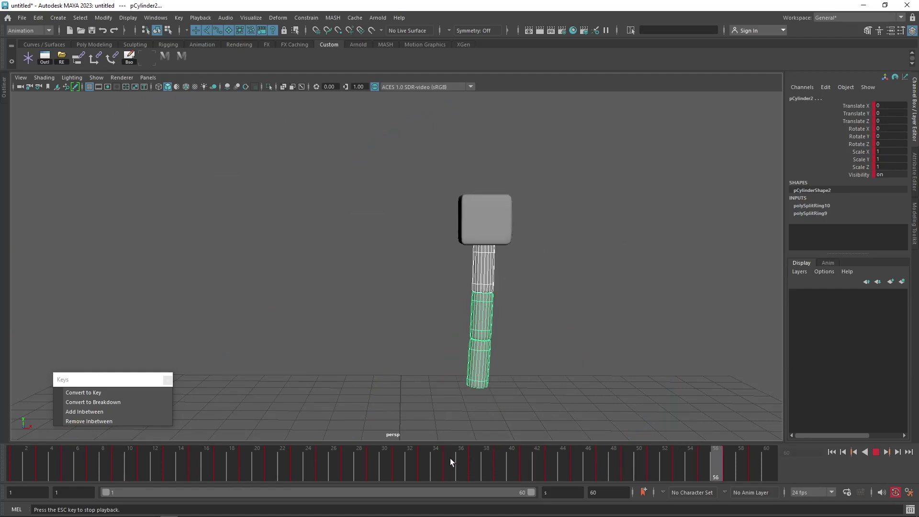
{"action": "key", "text": "Escape"}
{"action": "key", "text": "w"}
{"action": "left_click", "coordinate": [488, 261]}
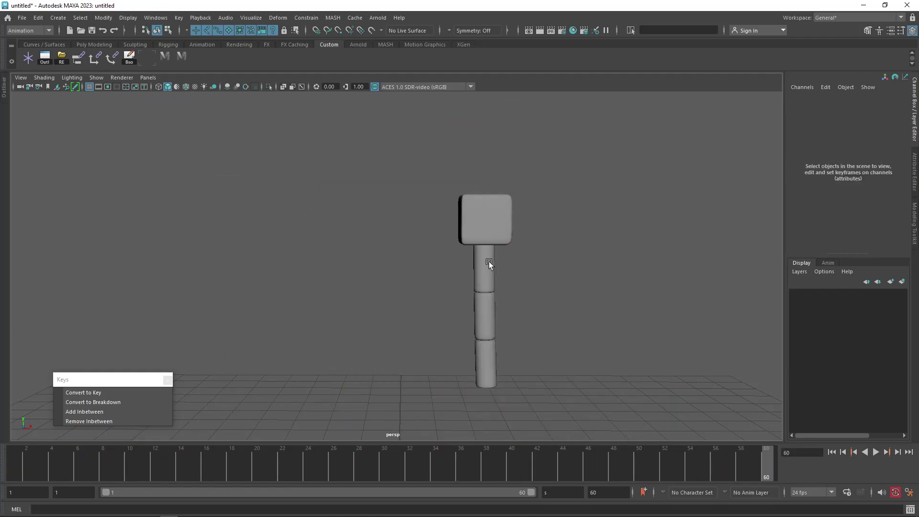
{"action": "left_click", "coordinate": [148, 55]}
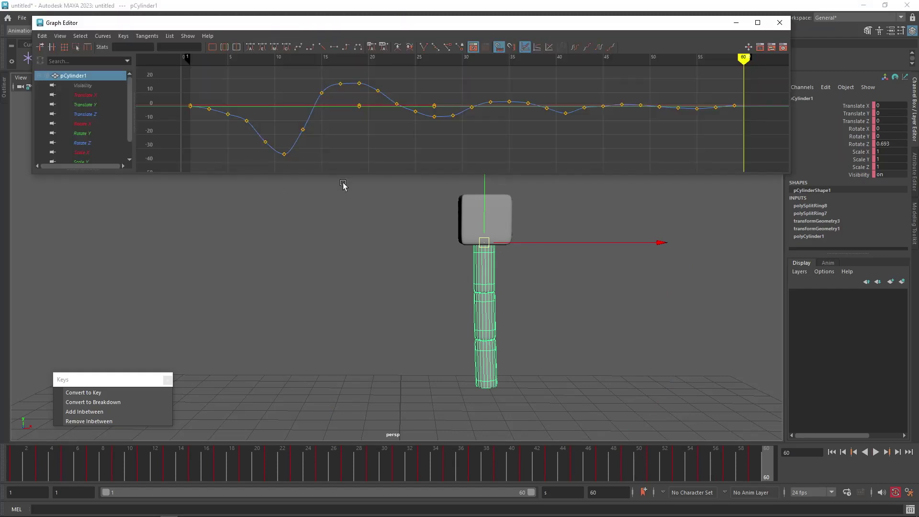
Step: Set the cylinder segments' Rotate Z keys to -3.309 at frame 41 and -2.304 at frame 43 on the curve
{"action": "scroll", "coordinate": [479, 102], "scroll_direction": "up", "scroll_amount": 10}
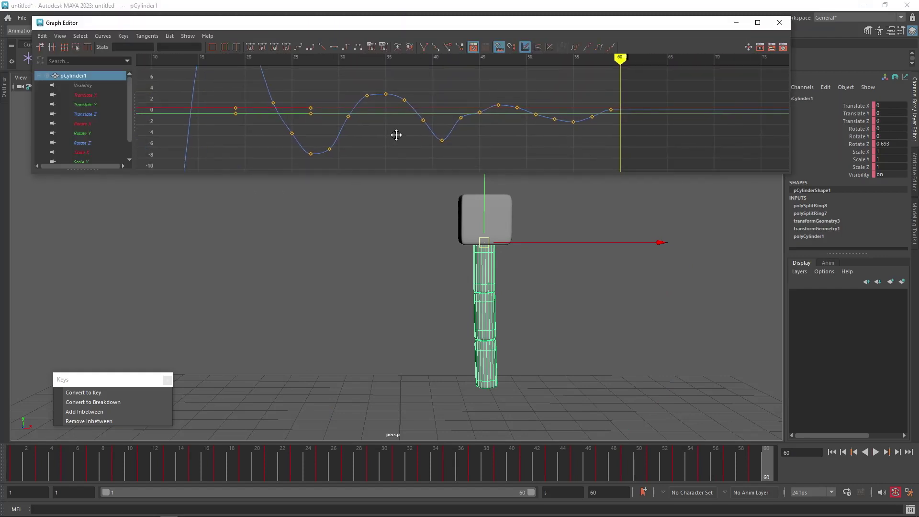
{"action": "middle_click_drag", "start_coordinate": [352, 157], "coordinate": [426, 114], "text": "alt"}
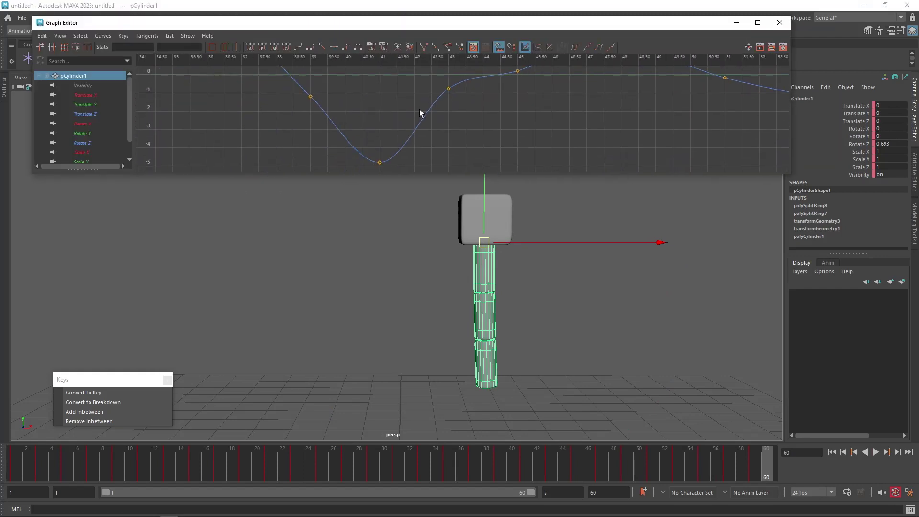
{"action": "left_click_drag", "start_coordinate": [346, 143], "coordinate": [390, 171]}
{"action": "middle_click_drag", "start_coordinate": [379, 118], "coordinate": [359, 149], "text": "shift"}
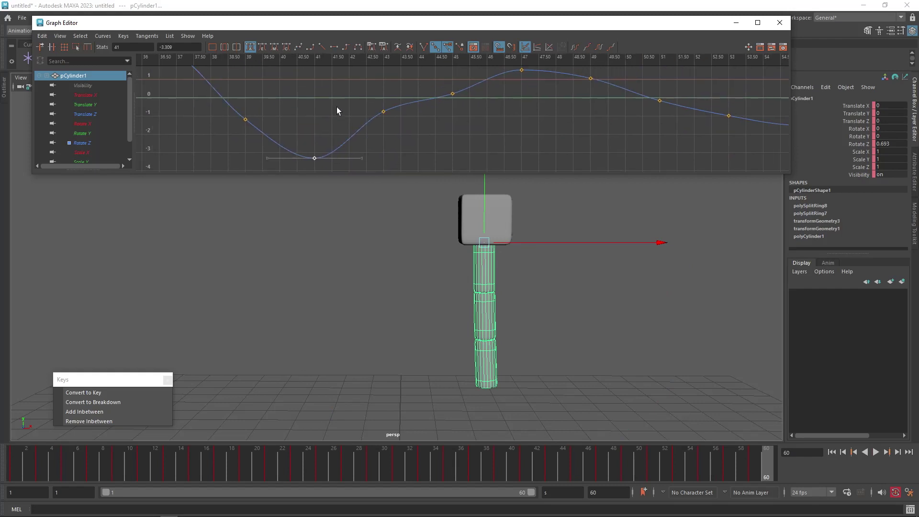
{"action": "scroll", "coordinate": [412, 170], "scroll_direction": "down", "scroll_amount": 12}
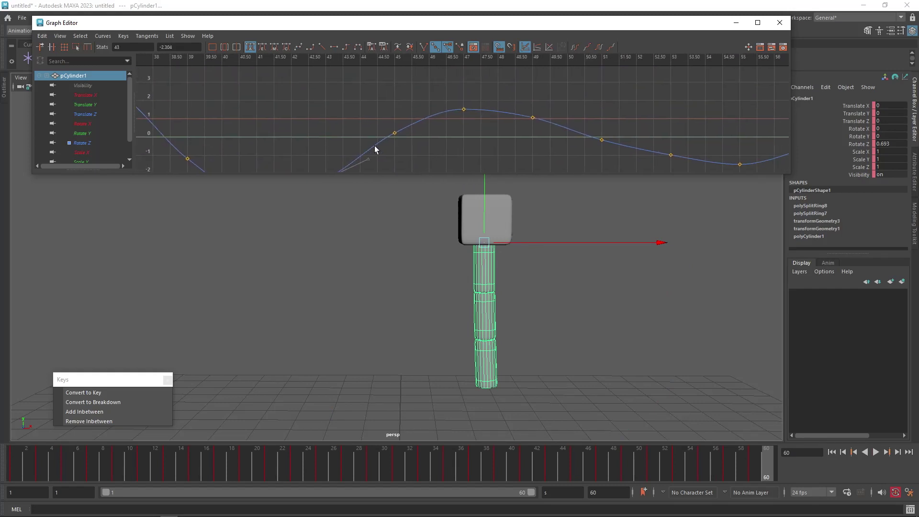
Step: Lower the Rotate Z key at frame 25 to -5.634, play back the result and return to frame 1
{"action": "middle_click_drag", "start_coordinate": [405, 141], "coordinate": [591, 114], "text": "alt"}
{"action": "right_click_drag", "start_coordinate": [591, 115], "coordinate": [541, 148], "text": "alt+shift"}
{"action": "right_click_drag", "start_coordinate": [463, 129], "coordinate": [543, 96], "text": "alt+shift"}
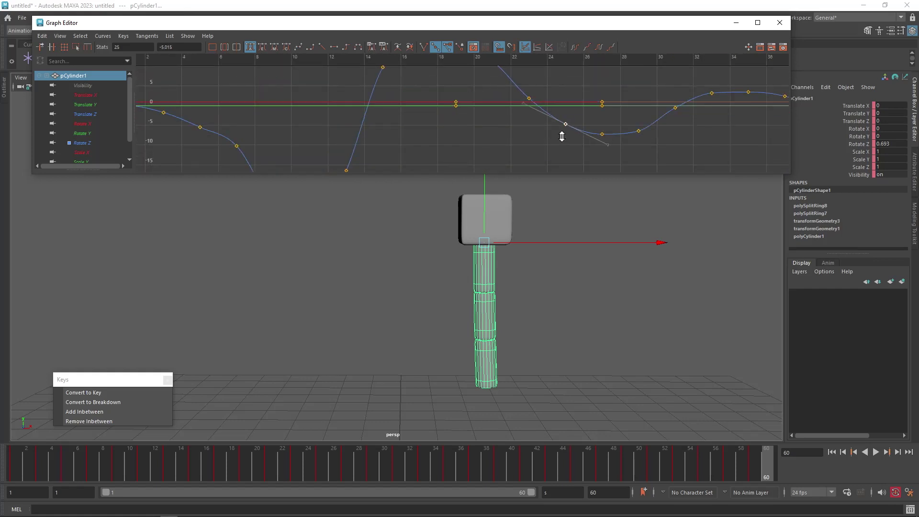
{"action": "key", "text": "alt+v"}
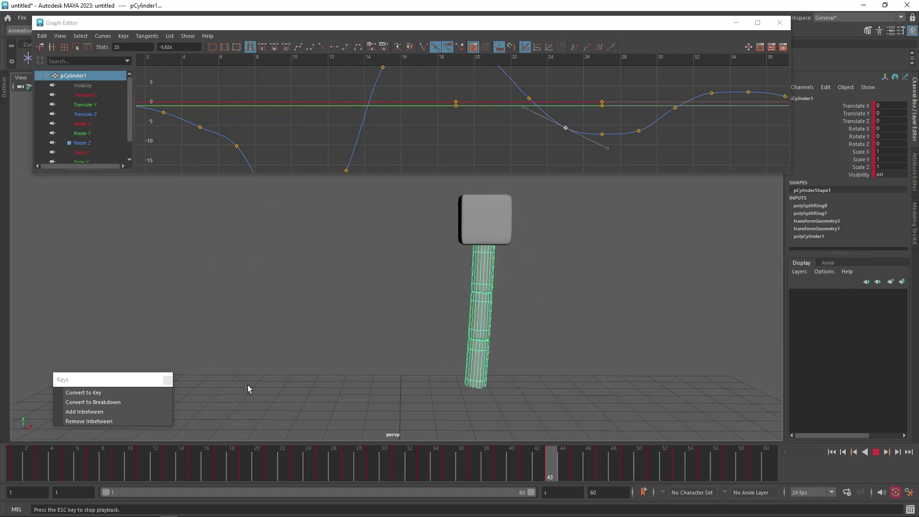
{"action": "key", "text": "alt+v"}
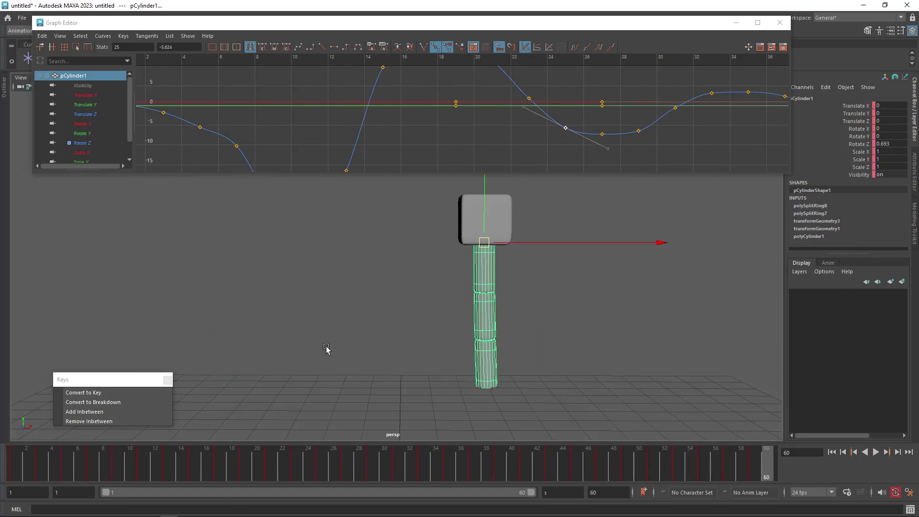
{"action": "key", "text": "Escape"}
{"action": "left_click", "coordinate": [7, 465]}
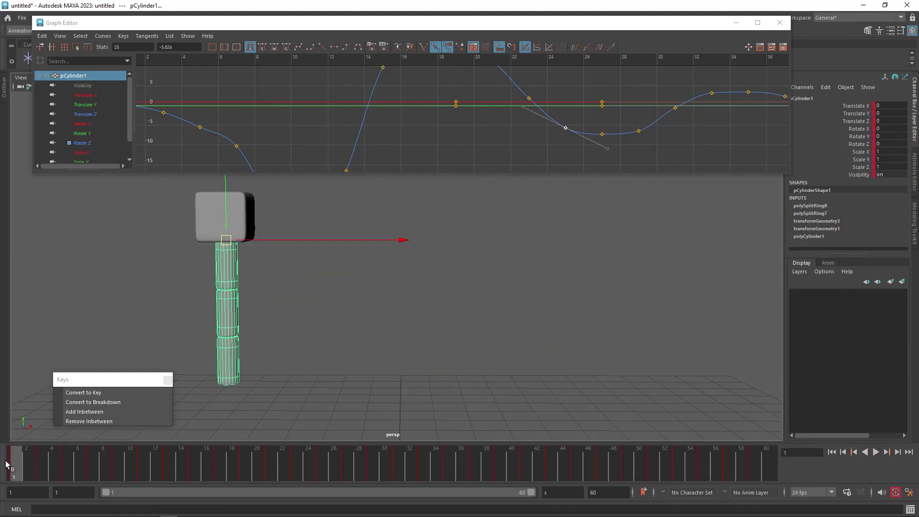
Step: Lower the Rotate Z key at frame 7 and raise the keys to 20.519 at frame 17 and 22.463 at frame 19
{"action": "middle_click_drag", "start_coordinate": [313, 138], "coordinate": [416, 106], "text": "alt"}
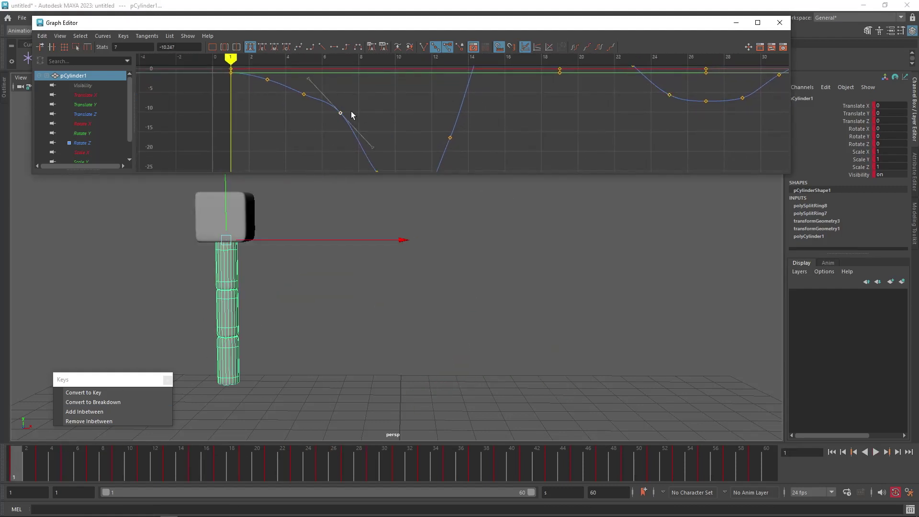
{"action": "left_click_drag", "start_coordinate": [63, 456], "coordinate": [249, 483]}
{"action": "middle_click_drag", "start_coordinate": [558, 145], "coordinate": [481, 234], "text": "alt"}
{"action": "right_click_drag", "start_coordinate": [501, 104], "coordinate": [506, 121], "text": "alt+shift"}
{"action": "middle_click_drag", "start_coordinate": [476, 117], "coordinate": [468, 103]}
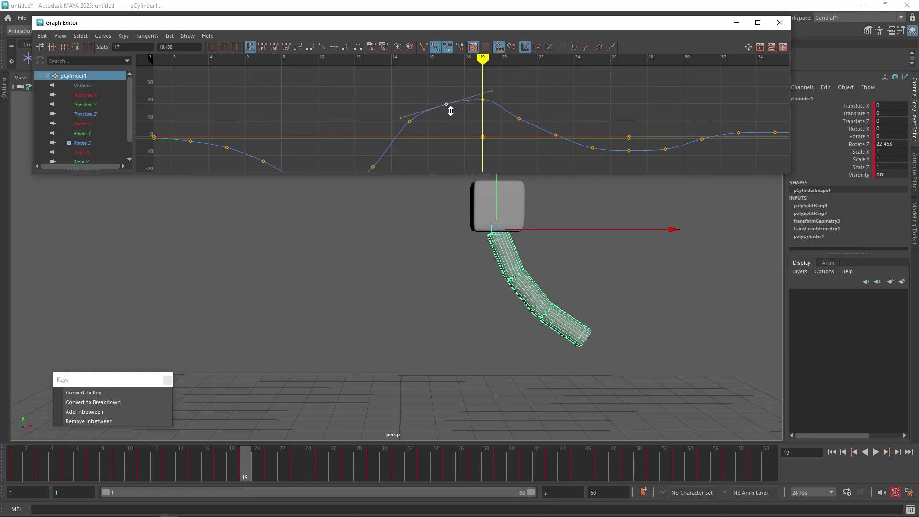
Step: Raise the Rotate Z keys to 17.808 at frame 21 and 4.303 at frame 23 to slow the return swing
{"action": "left_click_drag", "start_coordinate": [151, 460], "coordinate": [269, 468]}
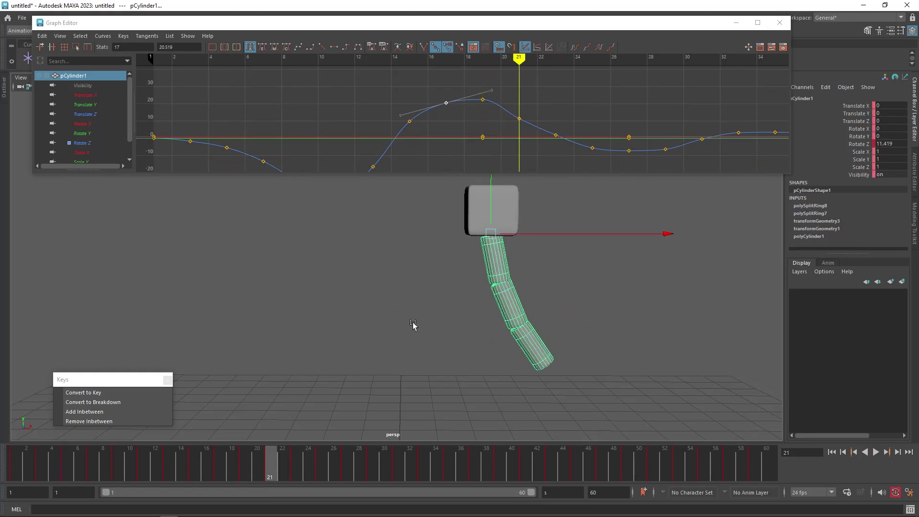
{"action": "left_click", "coordinate": [519, 118]}
{"action": "middle_click_drag", "start_coordinate": [514, 122], "coordinate": [472, 130]}
{"action": "right_click_drag", "start_coordinate": [472, 130], "coordinate": [516, 110], "text": "alt+shift"}
{"action": "middle_click_drag", "start_coordinate": [516, 111], "coordinate": [487, 100], "text": "alt"}
{"action": "left_click_drag", "start_coordinate": [481, 128], "coordinate": [481, 128]}
{"action": "middle_click_drag", "start_coordinate": [482, 128], "coordinate": [481, 107]}
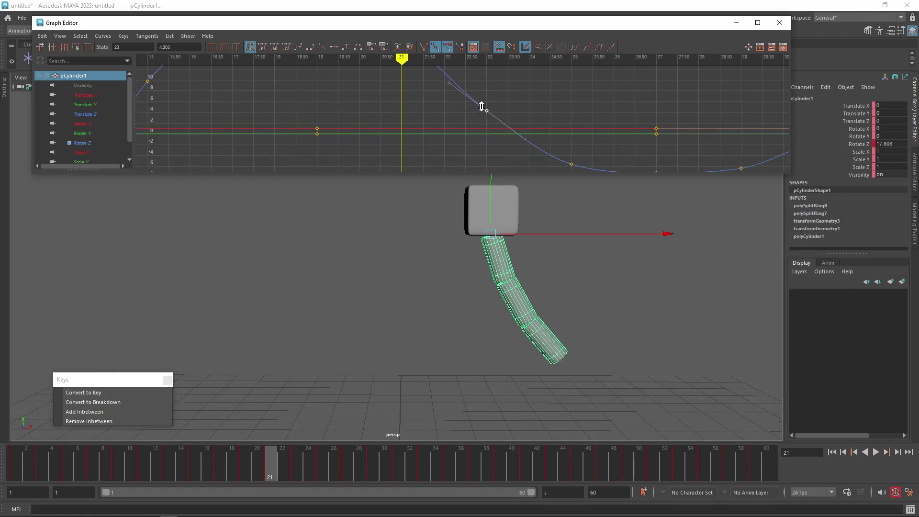
Step: Set the Rotate Z key at frame 25 to -4.912 and play back the swing
{"action": "middle_click_drag", "start_coordinate": [536, 134], "coordinate": [465, 103], "text": "alt"}
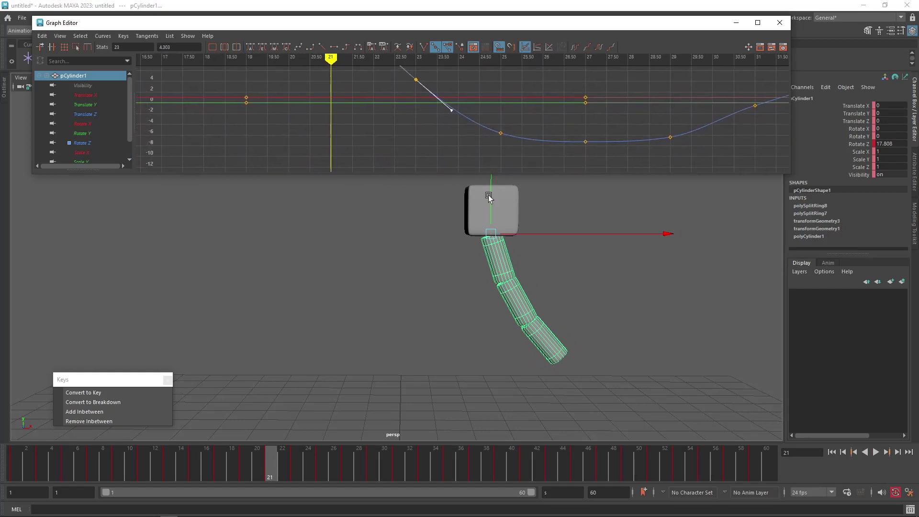
{"action": "left_click", "coordinate": [500, 132]}
{"action": "middle_click_drag", "start_coordinate": [500, 138], "coordinate": [499, 132]}
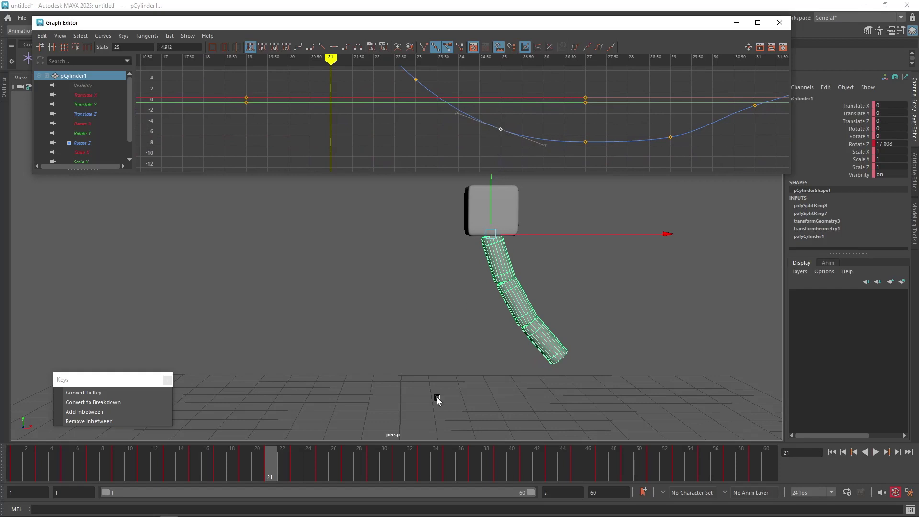
{"action": "key", "text": "alt+v"}
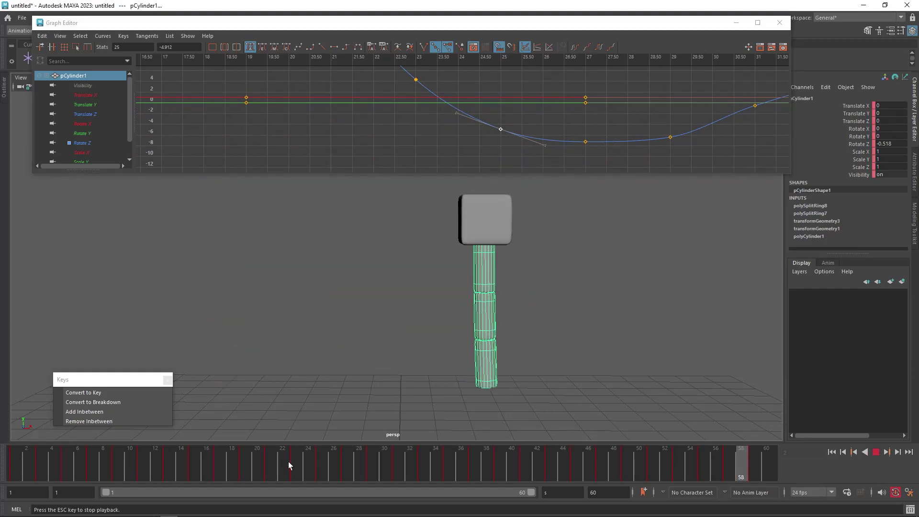
{"action": "left_click", "coordinate": [260, 465]}
Step: Lower the Rotate Z keys at frames 25, 27 and 29 for a stronger backswing, with -12.136 at frame 29
{"action": "mouse_move", "coordinate": [269, 466]}
{"action": "left_mouse_down"}
{"action": "mouse_move", "coordinate": [386, 476]}
{"action": "mouse_move", "coordinate": [222, 463]}
{"action": "mouse_move", "coordinate": [372, 477]}
{"action": "left_mouse_up"}
{"action": "middle_click_drag", "start_coordinate": [610, 139], "coordinate": [525, 101], "text": "alt"}
{"action": "left_click_drag", "start_coordinate": [479, 143], "coordinate": [606, 89]}
{"action": "middle_click_drag", "start_coordinate": [583, 107], "coordinate": [582, 139], "text": "shift"}
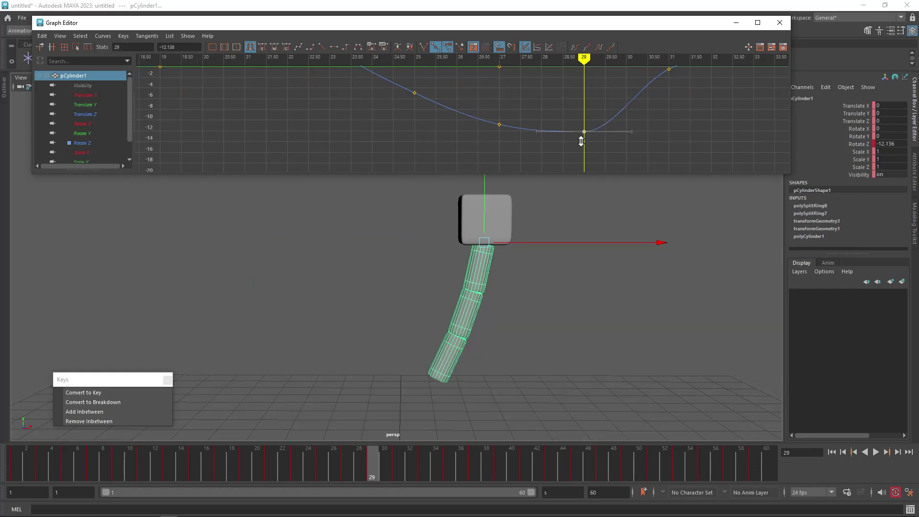
{"action": "middle_click_drag", "start_coordinate": [436, 114], "coordinate": [431, 140], "text": "alt"}
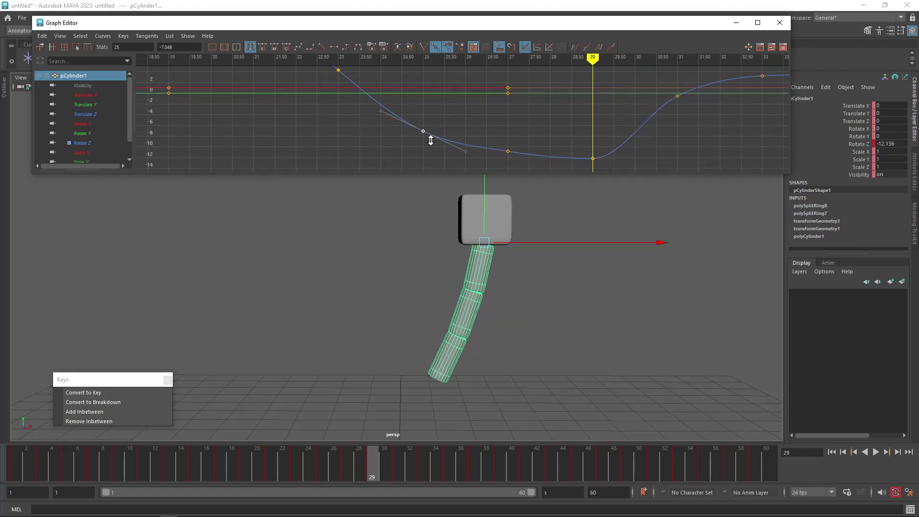
Step: Smooth the following rise by setting the Rotate Z keys to -7.108 at frame 31 and 1.888 at frame 33
{"action": "middle_click_drag", "start_coordinate": [600, 130], "coordinate": [435, 140], "text": "alt"}
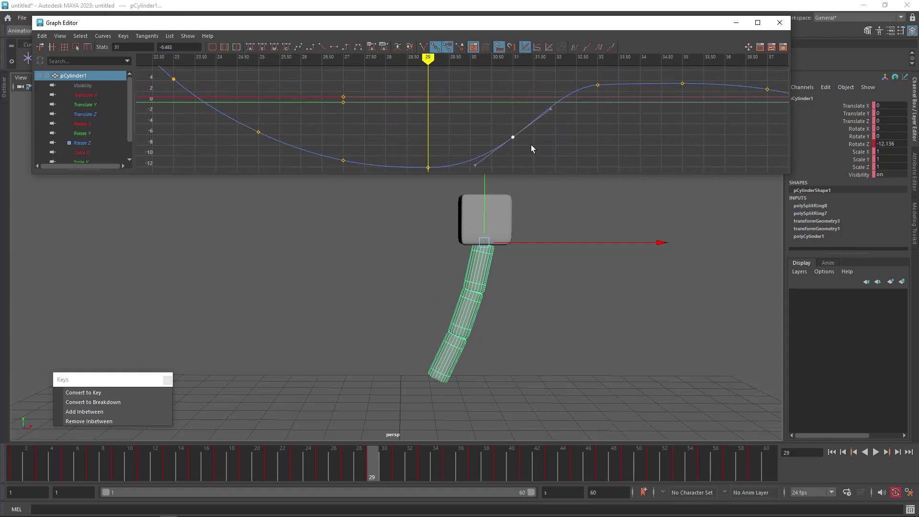
{"action": "middle_click_drag", "start_coordinate": [520, 151], "coordinate": [531, 132], "text": "alt"}
{"action": "left_click_drag", "start_coordinate": [536, 105], "coordinate": [535, 105]}
{"action": "middle_click_drag", "start_coordinate": [527, 114], "coordinate": [527, 121], "text": "shift"}
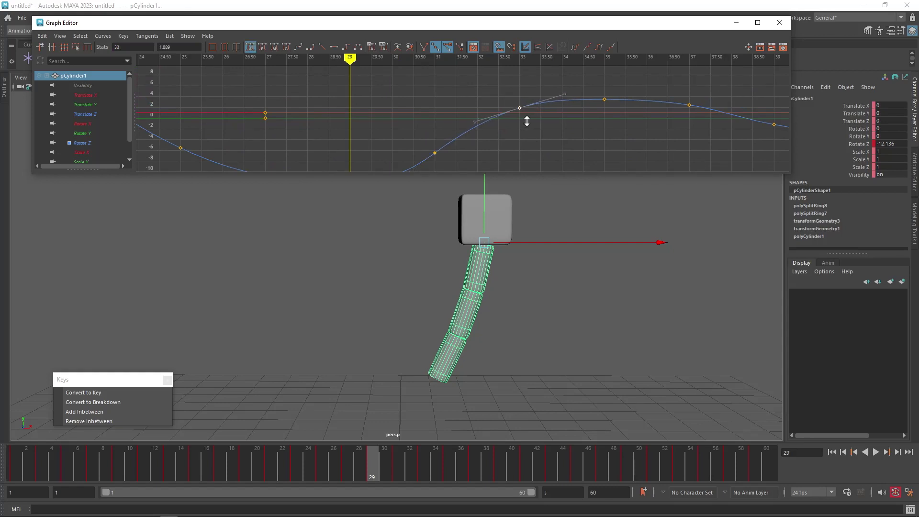
{"action": "middle_click_drag", "start_coordinate": [484, 142], "coordinate": [493, 108], "text": "alt"}
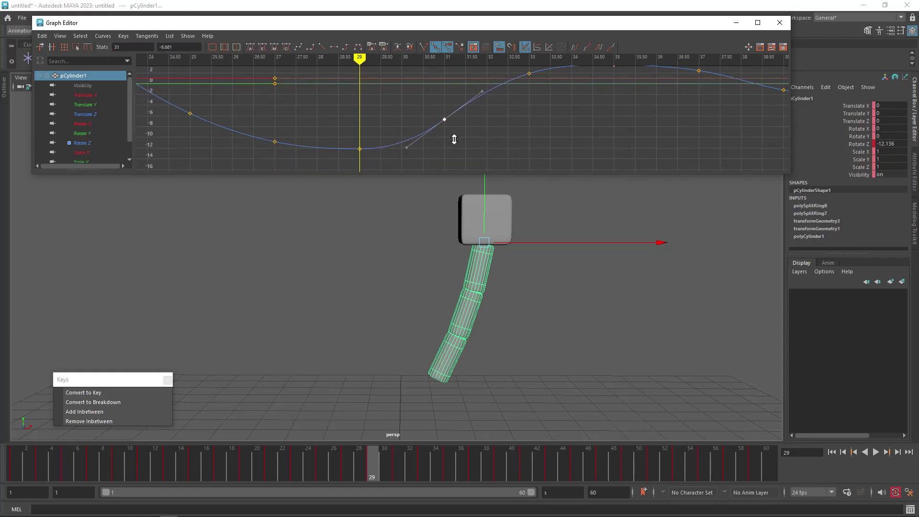
{"action": "middle_click_drag", "start_coordinate": [538, 115], "coordinate": [445, 166], "text": "alt"}
Step: Play back the animation, replay it from frame 1 and scrub the opening frames to check the tail's motion
{"action": "key", "text": "alt+v"}
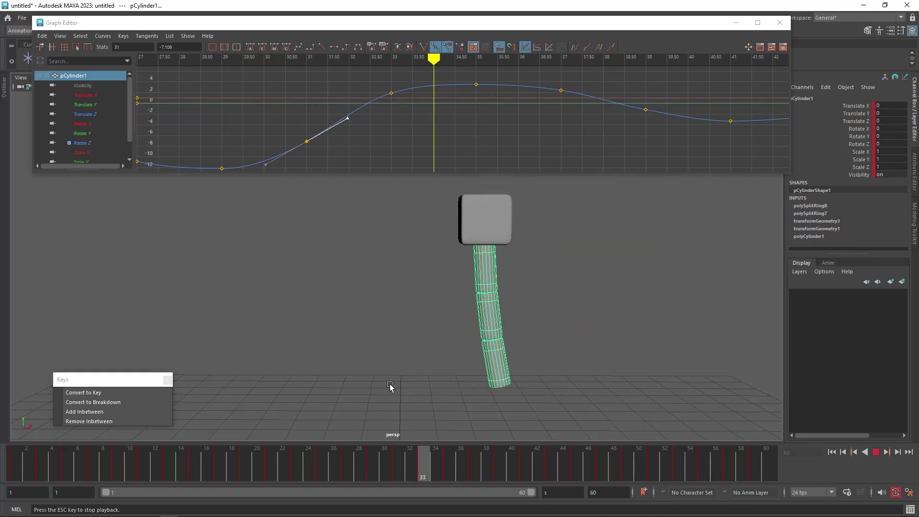
{"action": "key", "text": "Escape"}
{"action": "left_click_drag", "start_coordinate": [151, 451], "coordinate": [1, 472]}
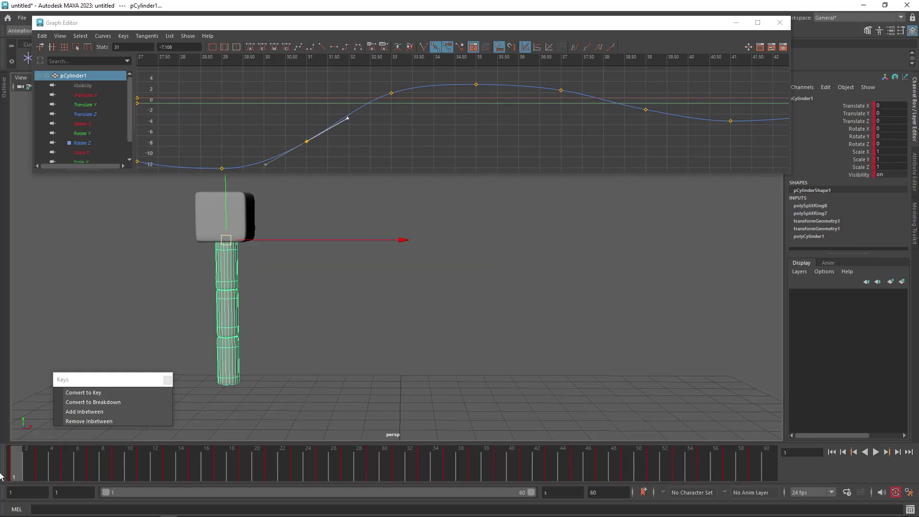
{"action": "key", "text": "alt+v"}
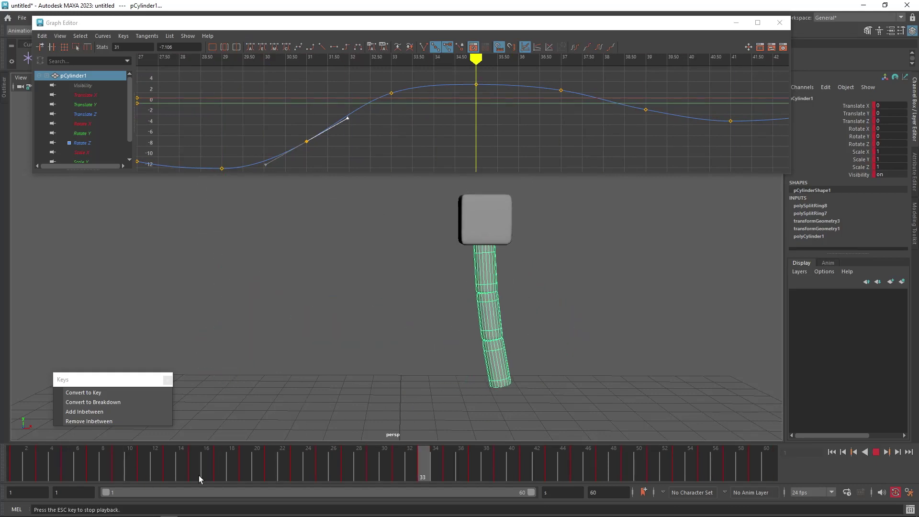
{"action": "left_click_drag", "start_coordinate": [1, 475], "coordinate": [71, 463]}
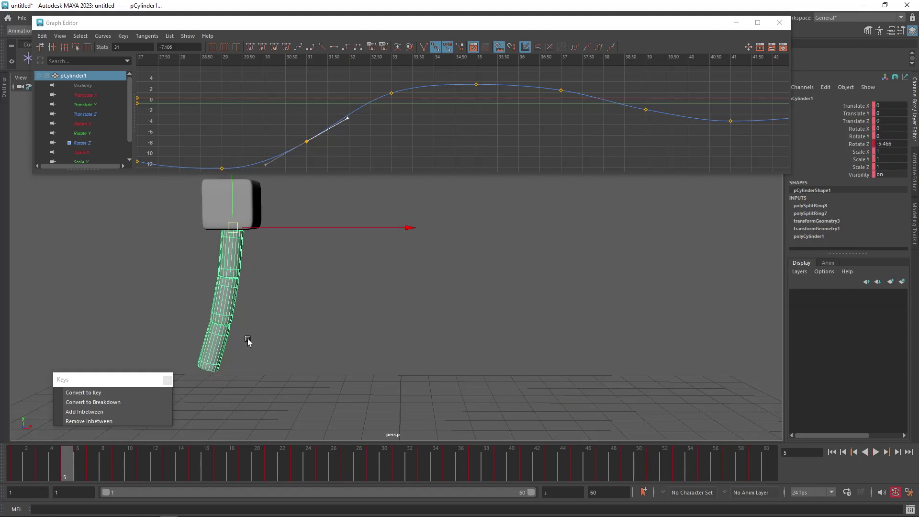
Step: Select the two lower cylinder segments and compare their poses on the first two keys
{"action": "left_click_drag", "start_coordinate": [270, 311], "coordinate": [197, 382]}
{"action": "left_click_drag", "start_coordinate": [71, 478], "coordinate": [1, 476]}
{"action": "key", "text": "period"}
{"action": "key", "text": "comma"}
{"action": "key", "text": "period"}
{"action": "key", "text": "comma"}
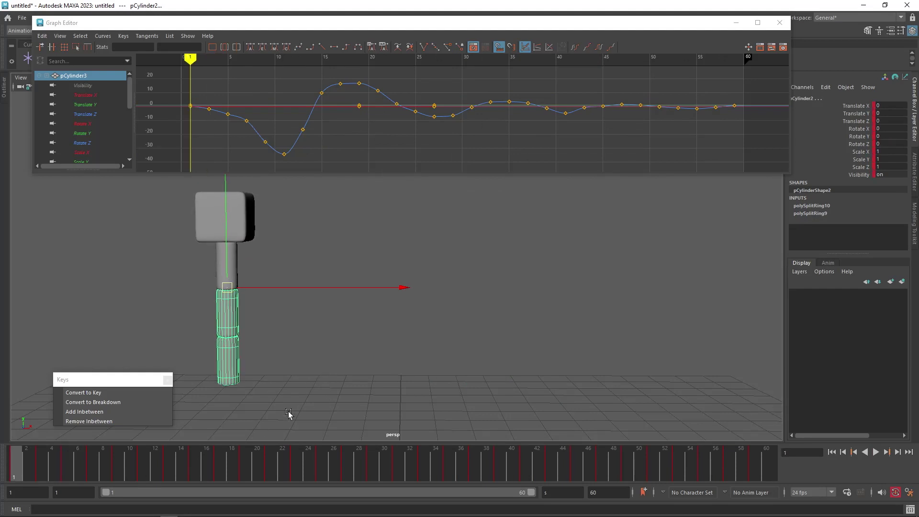
Step: Rotate the lowest cylinder segment alone to Rotate Z 1.137 at frame 3 and compare the pose with frame 1
{"action": "key", "text": "period"}
{"action": "key", "text": "Down"}
{"action": "key", "text": "comma"}
{"action": "key", "text": "period"}
{"action": "key", "text": "e"}
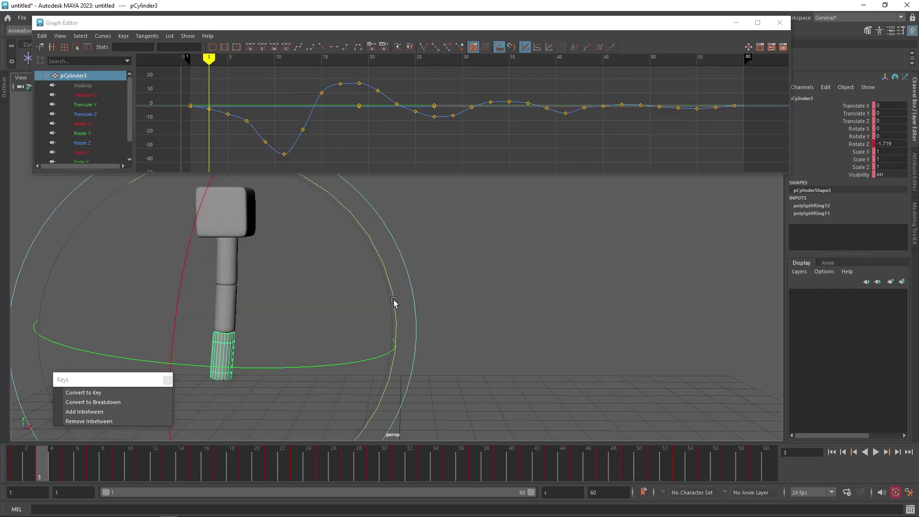
{"action": "left_click_drag", "start_coordinate": [394, 302], "coordinate": [395, 291]}
{"action": "key", "text": "comma"}
{"action": "key", "text": "period"}
{"action": "key", "text": "comma"}
{"action": "key", "text": "period"}
{"action": "key", "text": "comma"}
{"action": "key", "text": "period"}
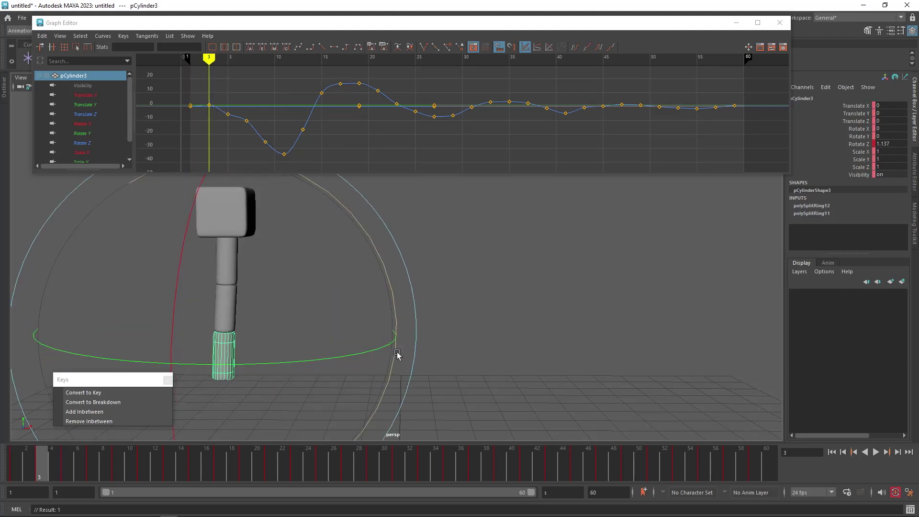
Step: Select the two lower cylinder segments and rotate them together slightly at frame 3 and to Rotate Z 0.311 at frame 5
{"action": "left_click", "coordinate": [496, 315]}
{"action": "left_click_drag", "start_coordinate": [346, 290], "coordinate": [214, 374]}
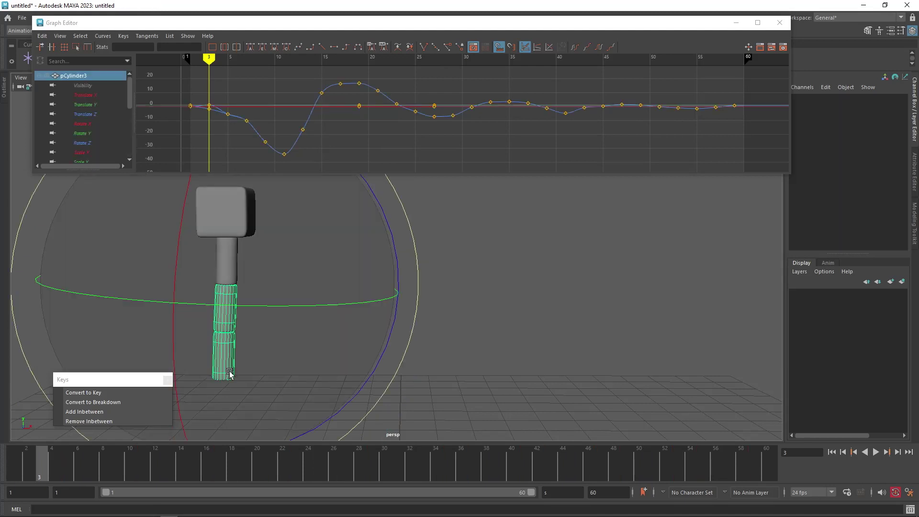
{"action": "left_click_drag", "start_coordinate": [398, 266], "coordinate": [398, 261]}
{"action": "key", "text": "comma"}
{"action": "key", "text": "period"}
{"action": "key", "text": "period"}
{"action": "mouse_move", "coordinate": [400, 273]}
{"action": "left_mouse_down"}
{"action": "mouse_move", "coordinate": [395, 262]}
{"action": "mouse_move", "coordinate": [406, 284]}
{"action": "left_mouse_up"}
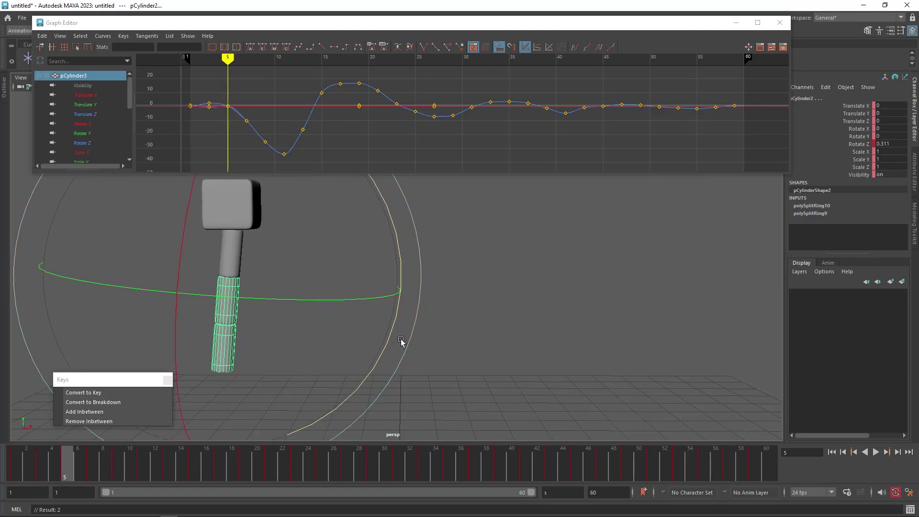
Step: Rotate the lowest cylinder segment alone to Rotate Z 2.474 at frame 5 and compare it with the previous key
{"action": "left_click", "coordinate": [441, 351]}
{"action": "left_click_drag", "start_coordinate": [245, 362], "coordinate": [244, 363]}
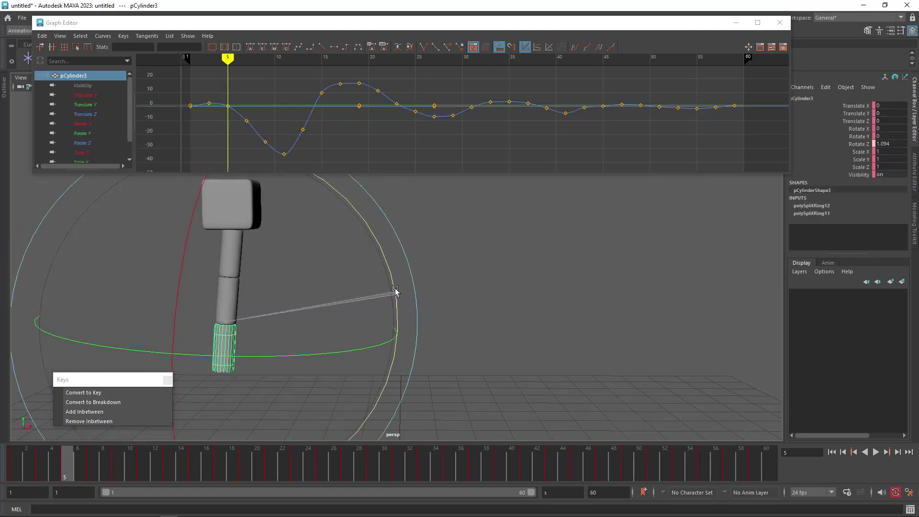
{"action": "key", "text": "comma"}
{"action": "key", "text": "period"}
Step: Rotate the lowest segment to Rotate Z 9.766 at frame 7 and compare the pose with the neighbouring keys
{"action": "key", "text": "period"}
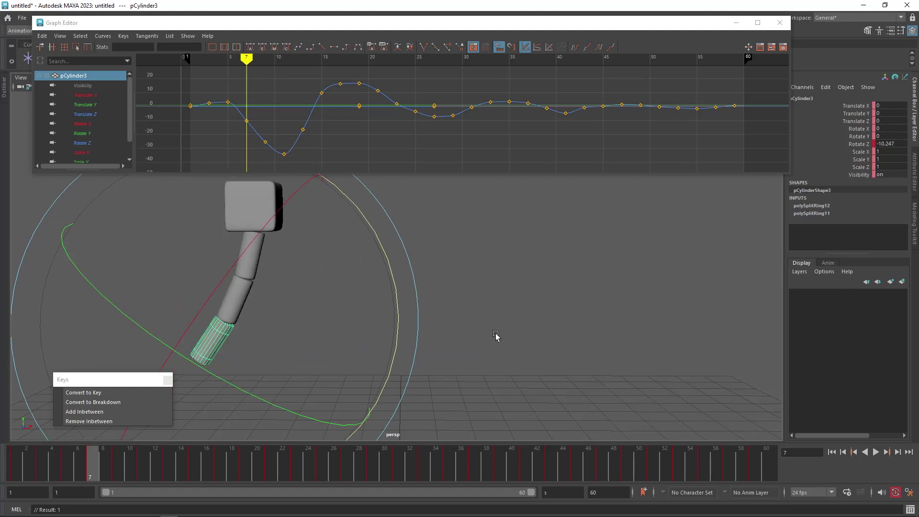
{"action": "left_click", "coordinate": [373, 332]}
{"action": "left_click", "coordinate": [212, 363]}
{"action": "key", "text": "period"}
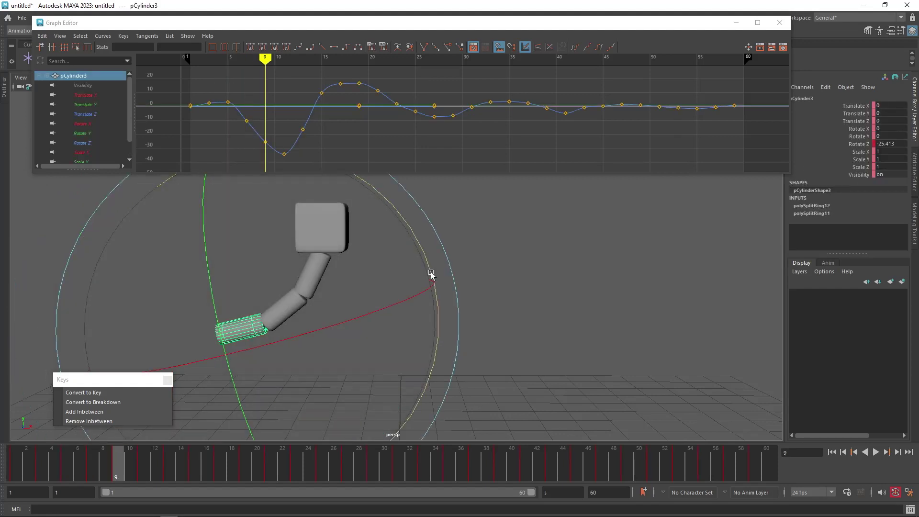
{"action": "key", "text": "comma"}
{"action": "key", "text": "comma"}
{"action": "key", "text": "period"}
{"action": "mouse_move", "coordinate": [400, 282]}
{"action": "left_mouse_down"}
{"action": "mouse_move", "coordinate": [377, 248]}
{"action": "mouse_move", "coordinate": [392, 283]}
{"action": "left_mouse_up"}
{"action": "key", "text": "comma"}
{"action": "key", "text": "period"}
{"action": "key", "text": "comma"}
{"action": "key", "text": "period"}
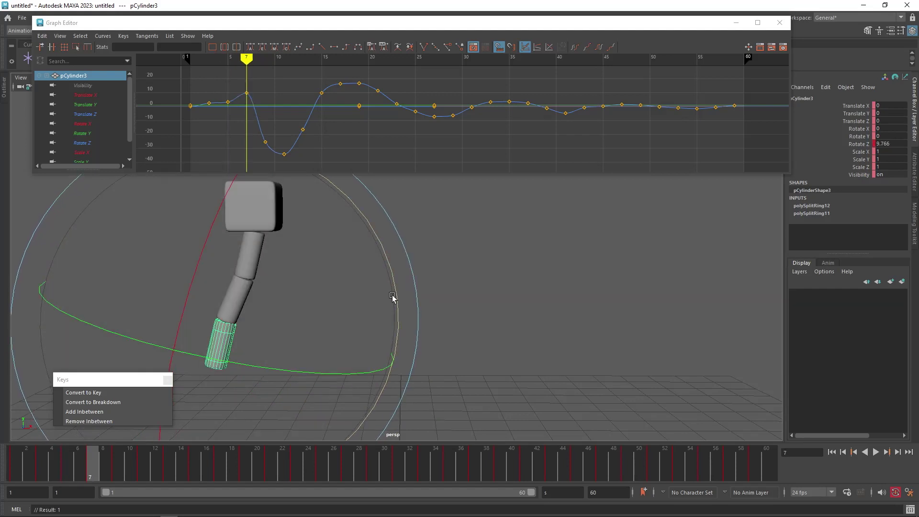
Step: Step back and forth through the opening keys up to frame 7 to examine how the lowest segment drags behind
{"action": "key", "text": "comma"}
{"action": "key", "text": "comma"}
{"action": "key", "text": "period"}
{"action": "key", "text": "comma"}
{"action": "key", "text": "comma"}
{"action": "key", "text": "period"}
{"action": "key", "text": "period"}
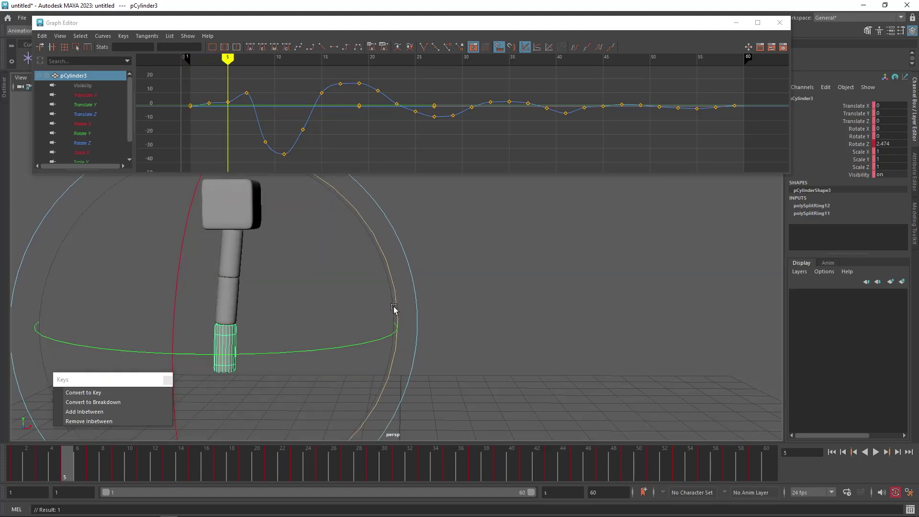
{"action": "key", "text": "period"}
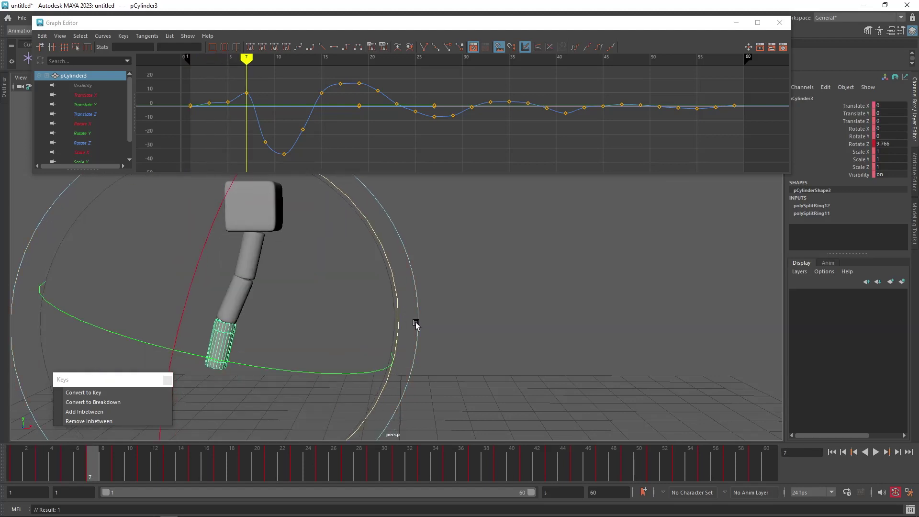
Step: Rotate the lowest segment at frame 9 so it trails less sharply behind the segment above, and compare with frame 7
{"action": "key", "text": "period"}
{"action": "left_click_drag", "start_coordinate": [423, 258], "coordinate": [433, 281]}
{"action": "key", "text": "comma"}
{"action": "key", "text": "period"}
Step: Set the lowest segment's Rotate Z to -14.65 at frame 11 and check the motion against the preceding frames
{"action": "key", "text": "period"}
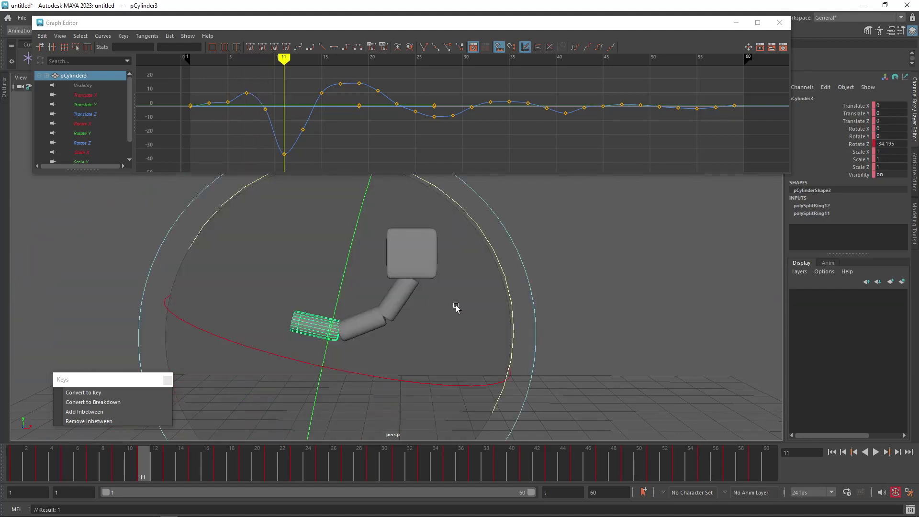
{"action": "left_click_drag", "start_coordinate": [508, 304], "coordinate": [500, 283]}
{"action": "key", "text": "comma"}
{"action": "key", "text": "period"}
{"action": "key", "text": "comma"}
{"action": "key", "text": "period"}
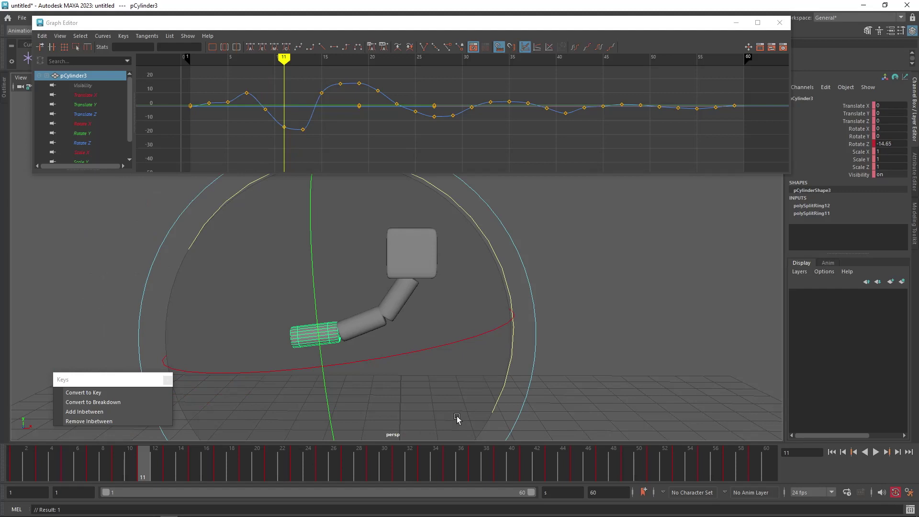
{"action": "mouse_move", "coordinate": [105, 469]}
{"action": "left_mouse_down"}
{"action": "mouse_move", "coordinate": [59, 472]}
{"action": "mouse_move", "coordinate": [170, 487]}
{"action": "mouse_move", "coordinate": [245, 469]}
{"action": "mouse_move", "coordinate": [32, 463]}
{"action": "mouse_move", "coordinate": [207, 469]}
{"action": "mouse_move", "coordinate": [202, 455]}
{"action": "mouse_move", "coordinate": [39, 462]}
{"action": "mouse_move", "coordinate": [116, 463]}
{"action": "left_mouse_up"}
Step: At frame 13, rotate the lowest segment to Rotate Z -58.49 and swing the middle segment further back
{"action": "key", "text": "period"}
{"action": "key", "text": "period"}
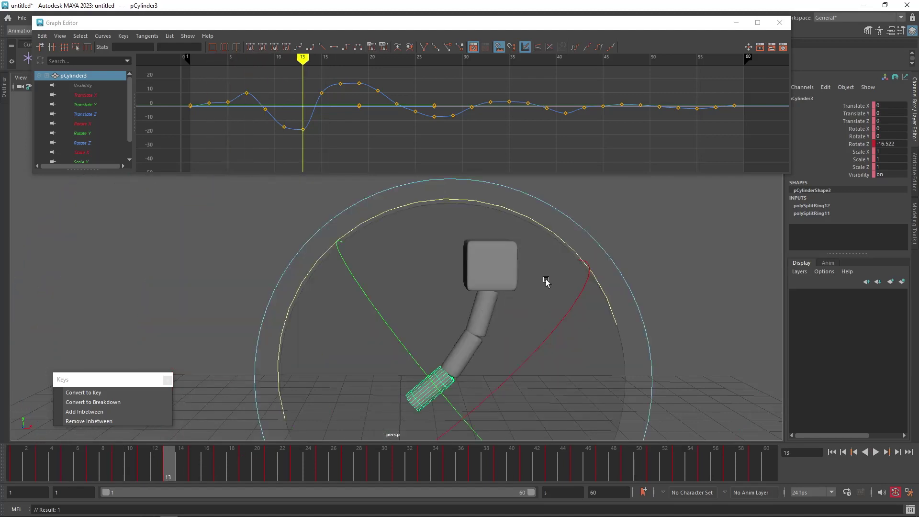
{"action": "left_click_drag", "start_coordinate": [550, 232], "coordinate": [580, 373]}
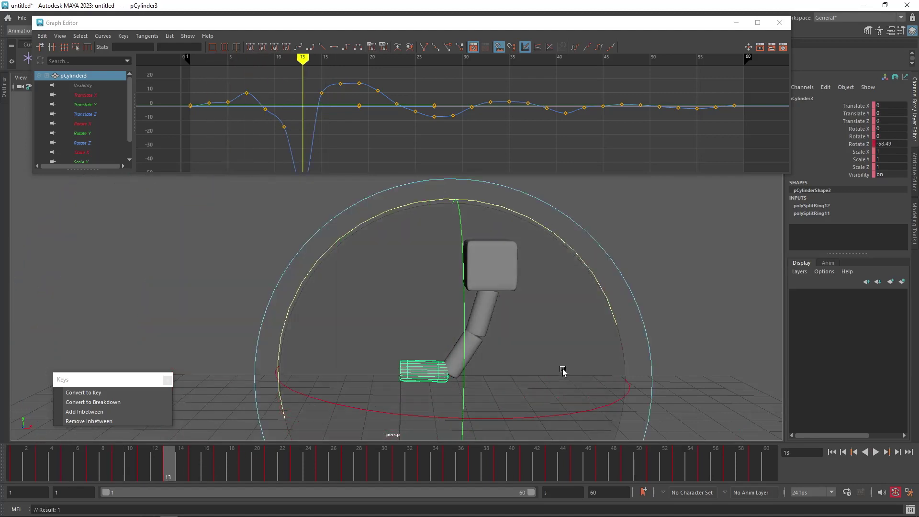
{"action": "key", "text": "Up"}
{"action": "left_click_drag", "start_coordinate": [607, 217], "coordinate": [624, 283]}
Step: Reselect the lowest segment, adjust its frame 13 rotation to Rotate Z -52.234 and compare it with the adjacent keys
{"action": "key", "text": "w"}
{"action": "left_click", "coordinate": [411, 356]}
{"action": "key", "text": "e"}
{"action": "mouse_move", "coordinate": [572, 249]}
{"action": "left_mouse_down"}
{"action": "mouse_move", "coordinate": [556, 236]}
{"action": "mouse_move", "coordinate": [565, 251]}
{"action": "left_mouse_up"}
{"action": "key", "text": "comma"}
{"action": "key", "text": "period"}
{"action": "key", "text": "period"}
{"action": "left_click_drag", "start_coordinate": [380, 398], "coordinate": [379, 302]}
{"action": "key", "text": "comma"}
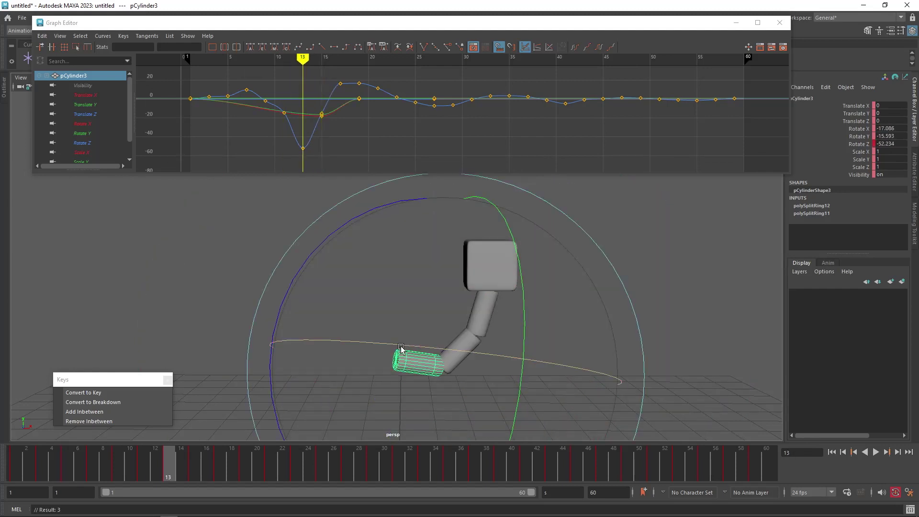
{"action": "key", "text": "ctrl+z"}
{"action": "key", "text": "ctrl+z"}
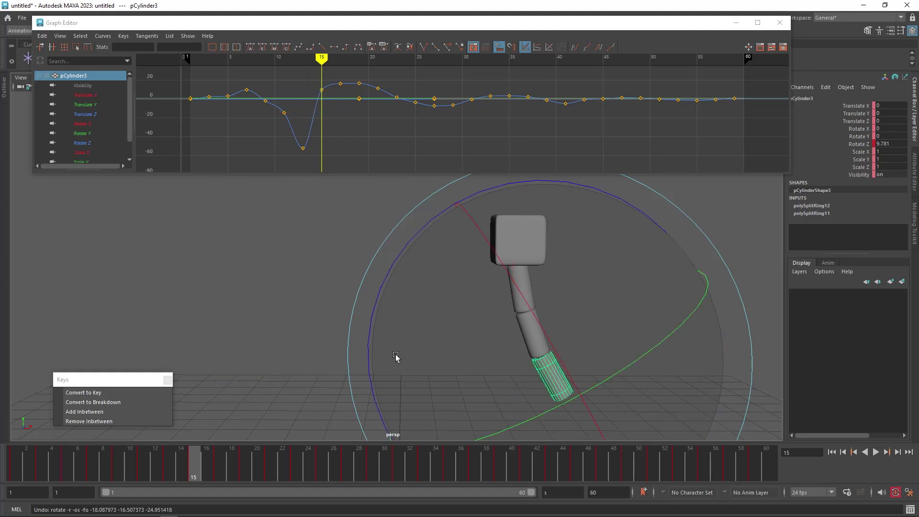
Step: Rotate the lowest segment to Rotate Z -23.293 at frame 15 and compare the pose with the keys around it
{"action": "left_click_drag", "start_coordinate": [366, 368], "coordinate": [370, 264]}
{"action": "key", "text": "comma"}
{"action": "key", "text": "period"}
{"action": "key", "text": "period"}
{"action": "key", "text": "comma"}
{"action": "key", "text": "comma"}
{"action": "key", "text": "comma"}
{"action": "key", "text": "period"}
{"action": "key", "text": "period"}
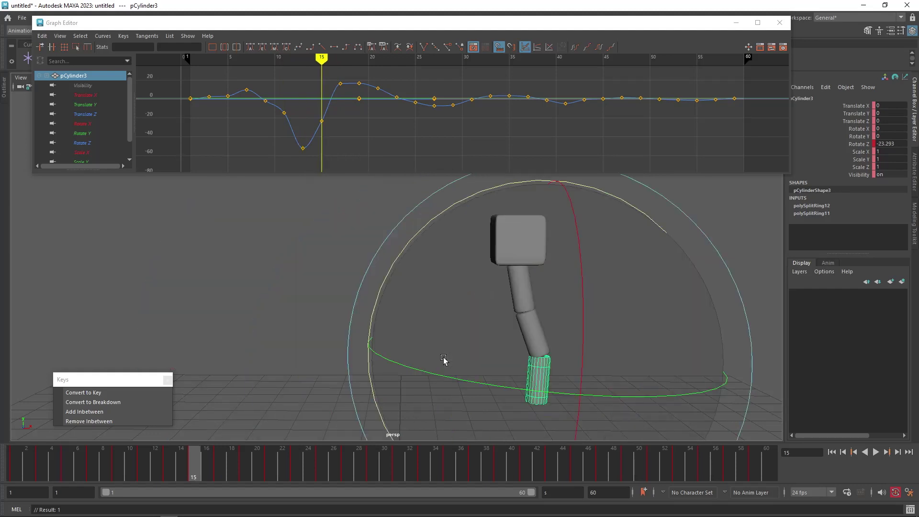
Step: Select the middle segment, rotate it to Rotate Z -8.851 at frame 15 and compare with the adjacent keys
{"action": "key", "text": "w"}
{"action": "left_click", "coordinate": [528, 329]}
{"action": "key", "text": "e"}
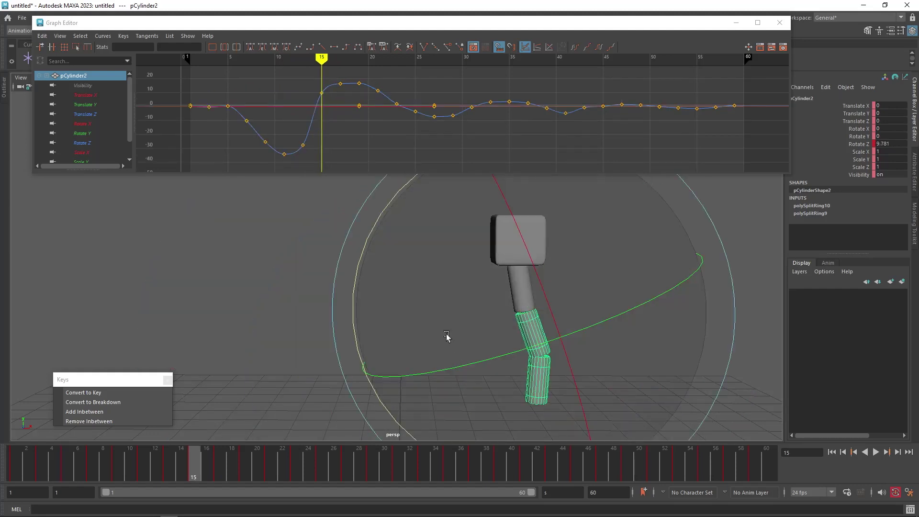
{"action": "left_click_drag", "start_coordinate": [353, 333], "coordinate": [393, 307]}
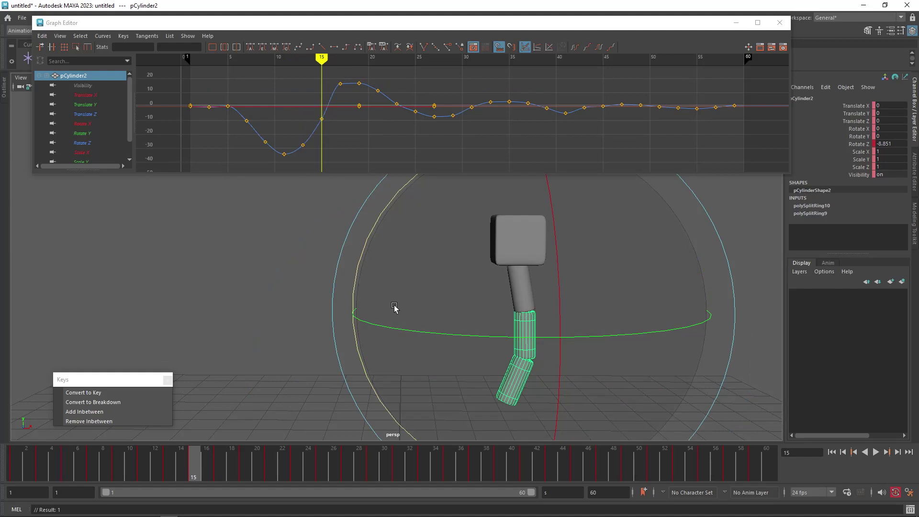
{"action": "key", "text": "comma"}
{"action": "key", "text": "period"}
{"action": "key", "text": "period"}
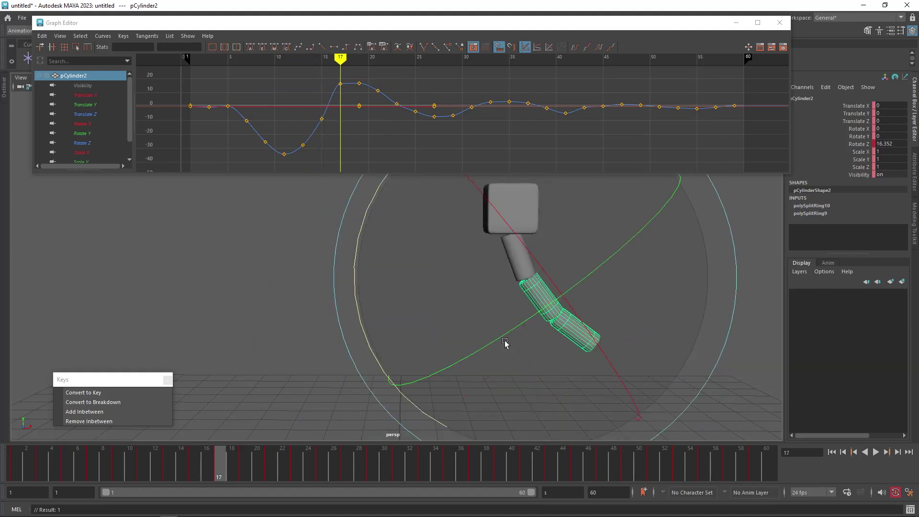
Step: At frame 19, rotate the middle segment to Rotate Z 26.601 and the lowest segment to Rotate Z 33.844
{"action": "key", "text": "period"}
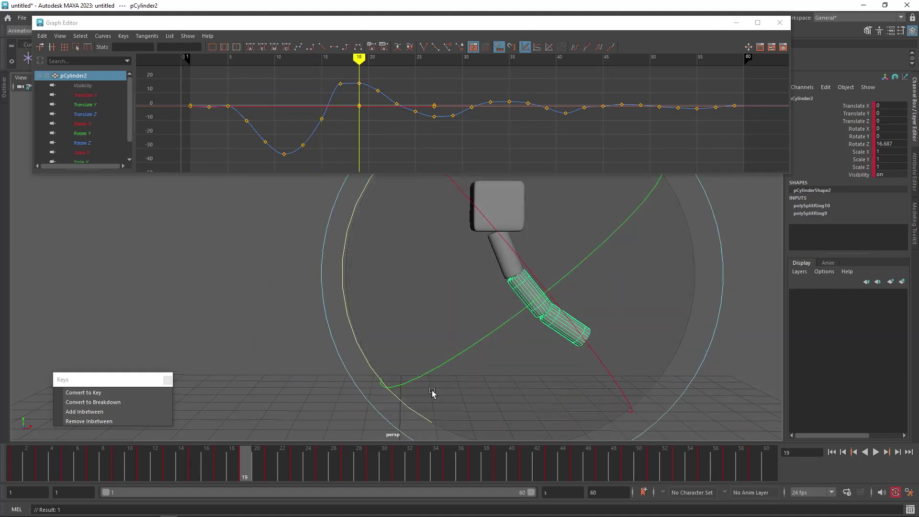
{"action": "left_click_drag", "start_coordinate": [369, 365], "coordinate": [484, 363]}
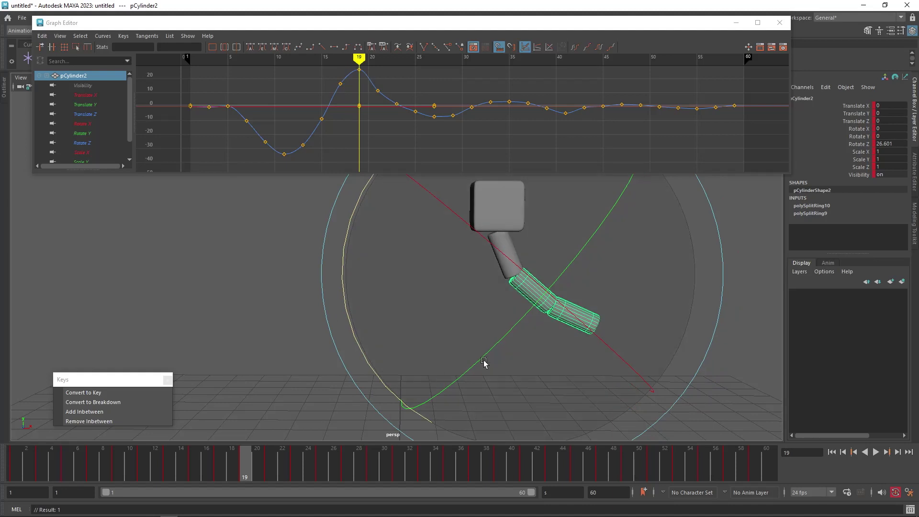
{"action": "left_click", "coordinate": [584, 318]}
{"action": "left_click_drag", "start_coordinate": [391, 369], "coordinate": [430, 401]}
Step: Increase the middle segment's Rotate Z to 29.742 at frame 19 and step through the preceding keys to compare poses
{"action": "left_click", "coordinate": [529, 287]}
{"action": "left_click_drag", "start_coordinate": [367, 356], "coordinate": [491, 388]}
{"action": "key", "text": "comma"}
{"action": "key", "text": "comma"}
{"action": "key", "text": "comma"}
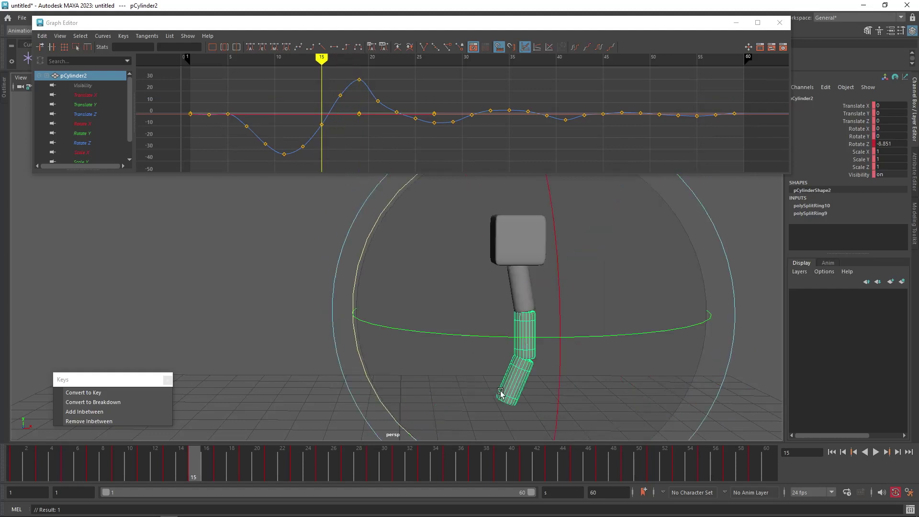
{"action": "key", "text": "period"}
{"action": "key", "text": "period"}
{"action": "key", "text": "period"}
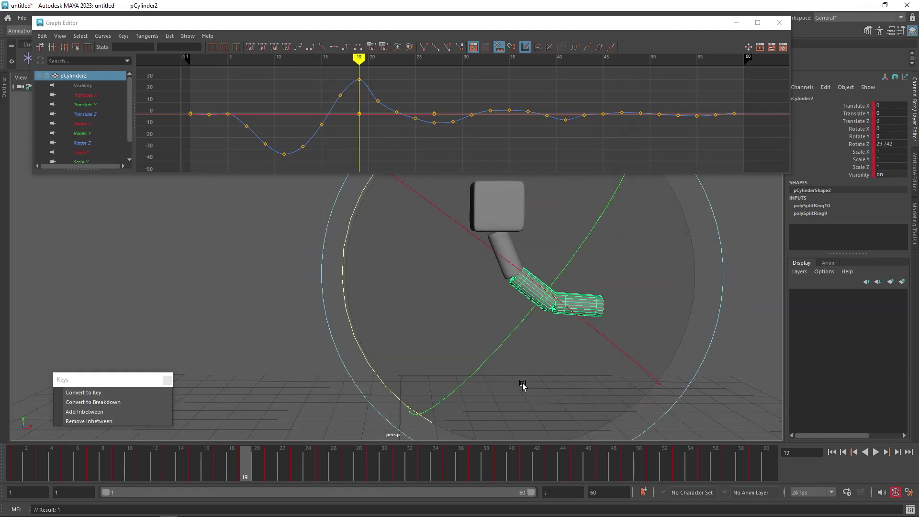
Step: Select the lowest segment at frame 17, rotate it to Rotate Z -16.293 and compare with frame 15
{"action": "key", "text": "comma"}
{"action": "key", "text": "comma"}
{"action": "key", "text": "period"}
{"action": "left_click", "coordinate": [526, 364]}
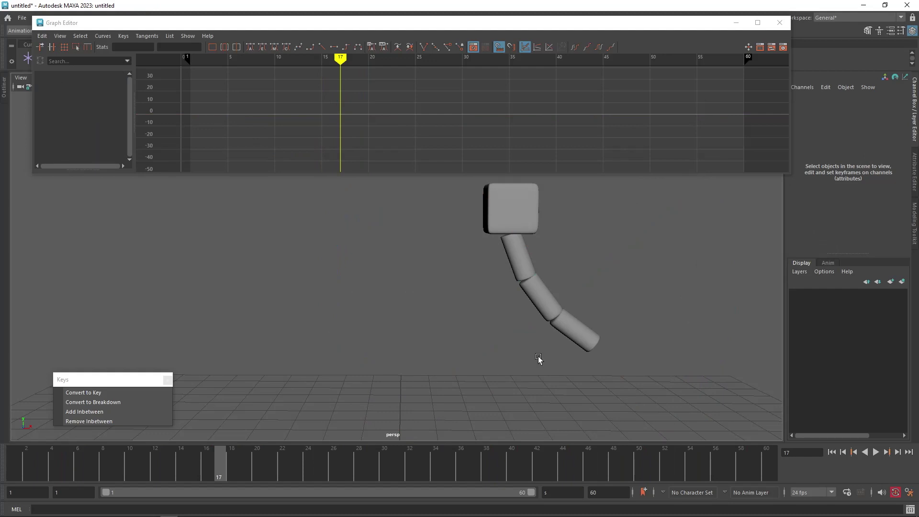
{"action": "left_click", "coordinate": [578, 327]}
{"action": "left_click_drag", "start_coordinate": [407, 394], "coordinate": [396, 322]}
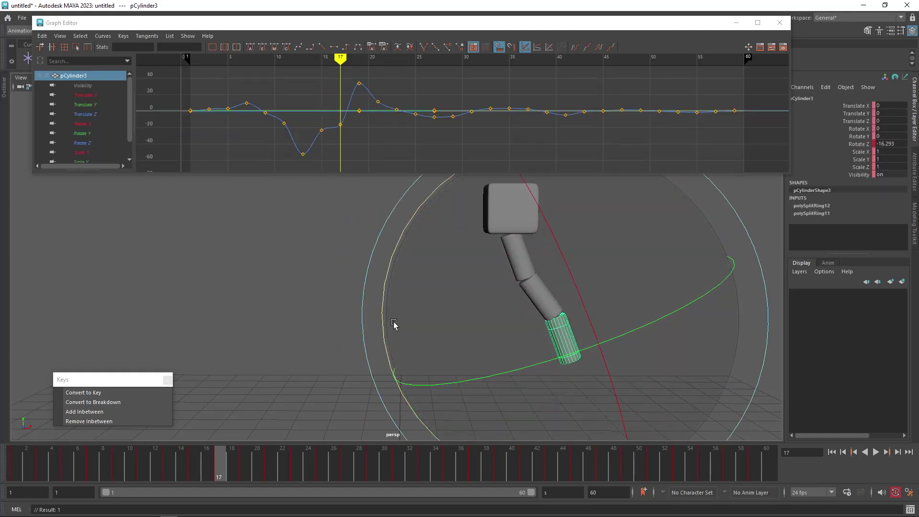
{"action": "key", "text": "comma"}
{"action": "key", "text": "period"}
Step: At frame 21, swing the lowest segment further up and bend the middle segment to match, comparing with frame 19
{"action": "key", "text": "period"}
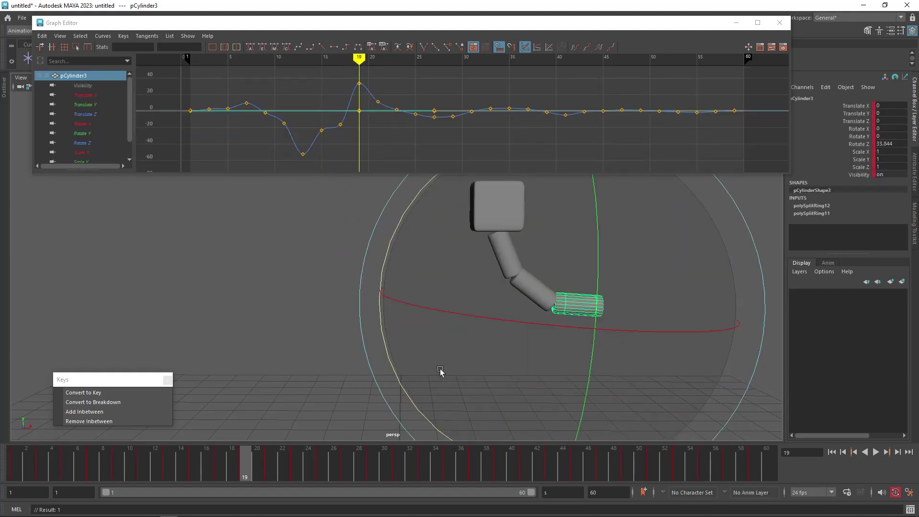
{"action": "key", "text": "period"}
{"action": "left_click_drag", "start_coordinate": [362, 365], "coordinate": [510, 433]}
{"action": "key", "text": "w"}
{"action": "left_click", "coordinate": [508, 291]}
{"action": "key", "text": "e"}
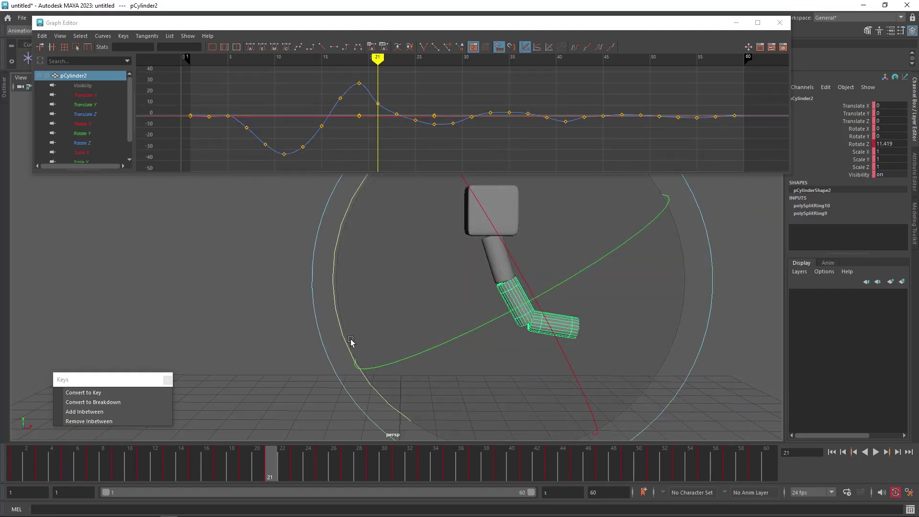
{"action": "left_click_drag", "start_coordinate": [349, 343], "coordinate": [356, 362]}
{"action": "key", "text": "comma"}
{"action": "key", "text": "period"}
Step: Select only the lowest segment at frame 23 and rotate it outward so it lags behind the middle segment
{"action": "key", "text": "period"}
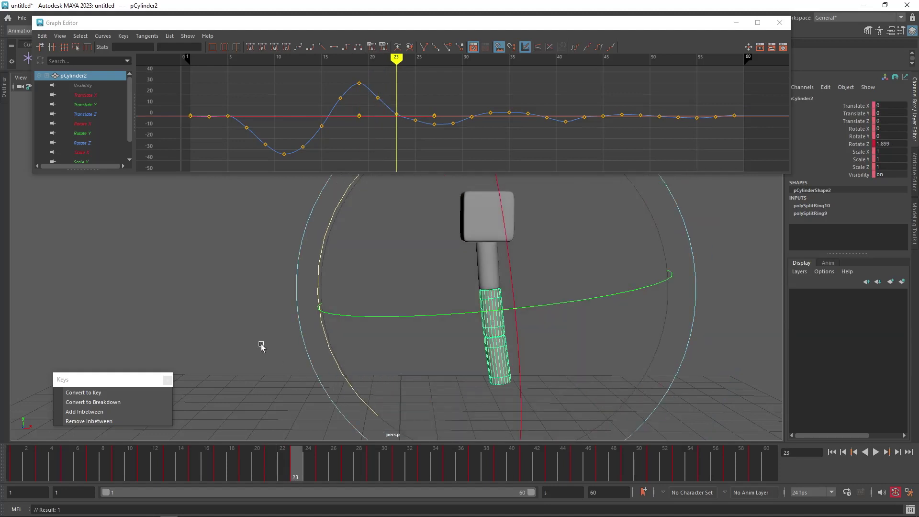
{"action": "left_click", "coordinate": [283, 351]}
{"action": "left_click", "coordinate": [486, 357]}
{"action": "left_click_drag", "start_coordinate": [328, 334], "coordinate": [364, 402]}
Step: Rotate the lowest segment to Rotate Z about 4.6 at frame 25 and compare with frame 23
{"action": "key", "text": "period"}
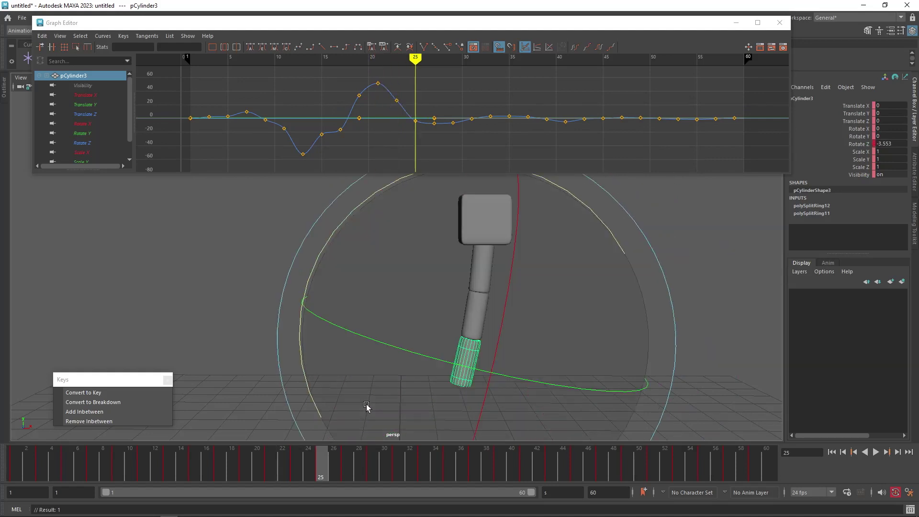
{"action": "left_click_drag", "start_coordinate": [302, 358], "coordinate": [314, 392]}
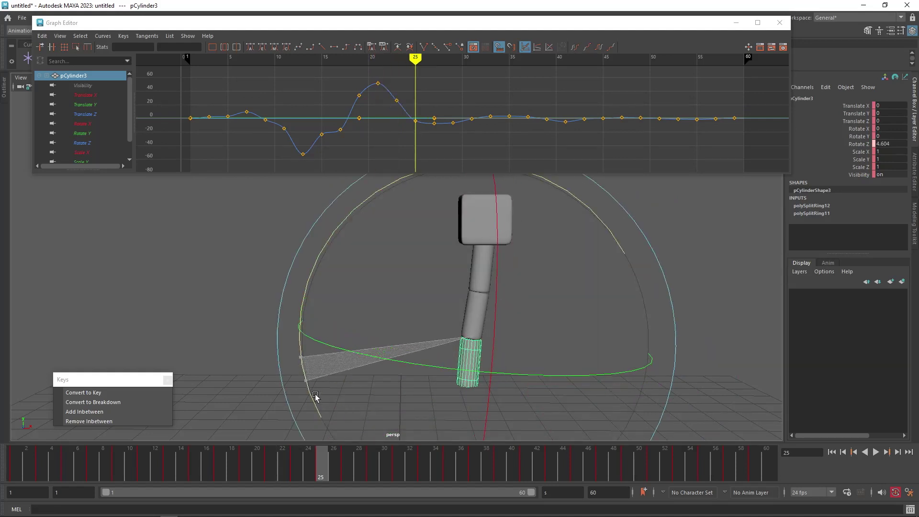
{"action": "key", "text": "comma"}
{"action": "key", "text": "period"}
Step: Step back and forth through the keys between frames 23 and 31 to examine the tail's backswing
{"action": "key", "text": "period"}
{"action": "key", "text": "period"}
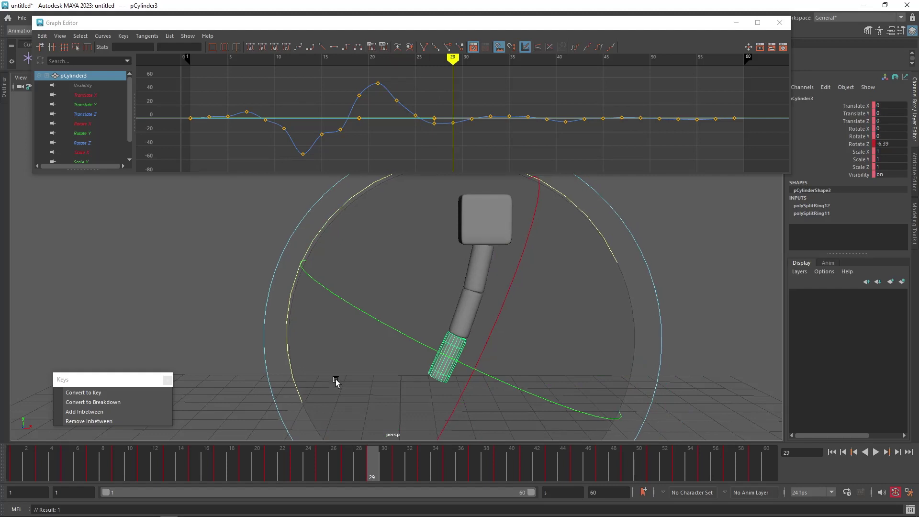
{"action": "key", "text": "period"}
{"action": "key", "text": "comma"}
{"action": "key", "text": "comma"}
{"action": "key", "text": "comma"}
{"action": "key", "text": "comma"}
{"action": "key", "text": "period"}
{"action": "key", "text": "period"}
{"action": "key", "text": "period"}
{"action": "key", "text": "comma"}
{"action": "key", "text": "comma"}
{"action": "key", "text": "period"}
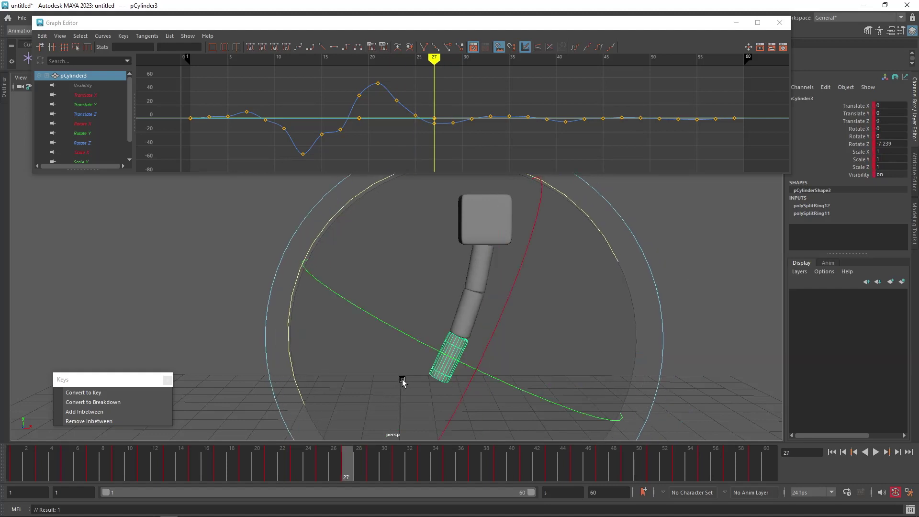
Step: Select the middle segment at frame 27 and rotate it slightly further back
{"action": "key", "text": "w"}
{"action": "left_click", "coordinate": [472, 311]}
{"action": "key", "text": "e"}
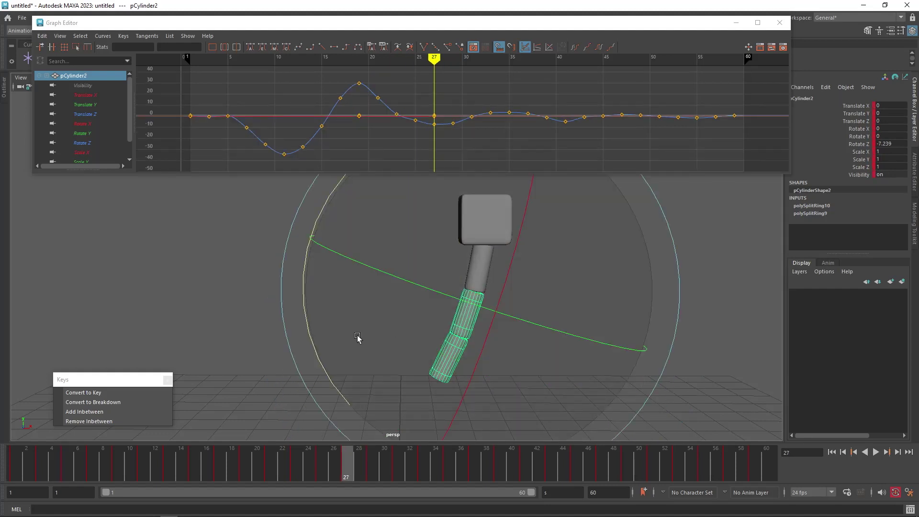
{"action": "left_click_drag", "start_coordinate": [307, 317], "coordinate": [302, 350]}
Step: Rotate the lowest segment to Rotate Z 0.616 at frame 27 and compare the pose with the following keys
{"action": "key", "text": "w"}
{"action": "left_click", "coordinate": [457, 351]}
{"action": "key", "text": "e"}
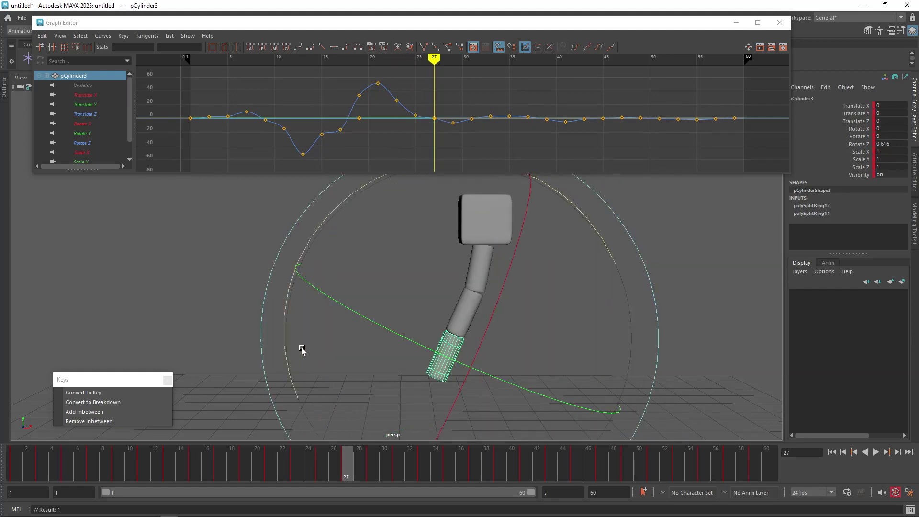
{"action": "key", "text": "period"}
{"action": "key", "text": "comma"}
{"action": "key", "text": "period"}
{"action": "key", "text": "period"}
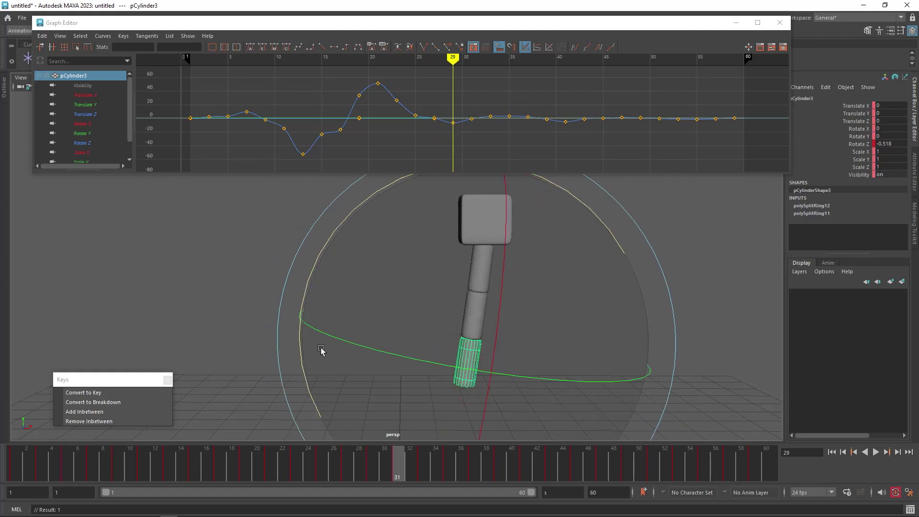
Step: Smooth the top segment's Rotate Z curve between frames 25 and 31, bringing frame 29 to -10.223, and scrub to check the swing
{"action": "key", "text": "comma"}
{"action": "key", "text": "w"}
{"action": "left_click", "coordinate": [479, 268]}
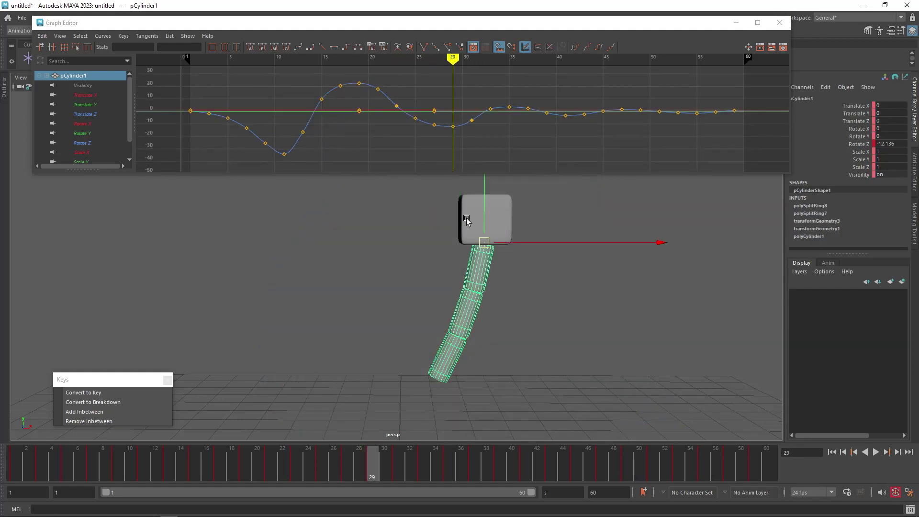
{"action": "key", "text": "f"}
{"action": "right_click_drag", "start_coordinate": [495, 106], "coordinate": [447, 130], "text": "alt+shift"}
{"action": "middle_click_drag", "start_coordinate": [450, 154], "coordinate": [447, 144], "text": "shift"}
{"action": "right_click_drag", "start_coordinate": [434, 152], "coordinate": [433, 130], "text": "alt+shift"}
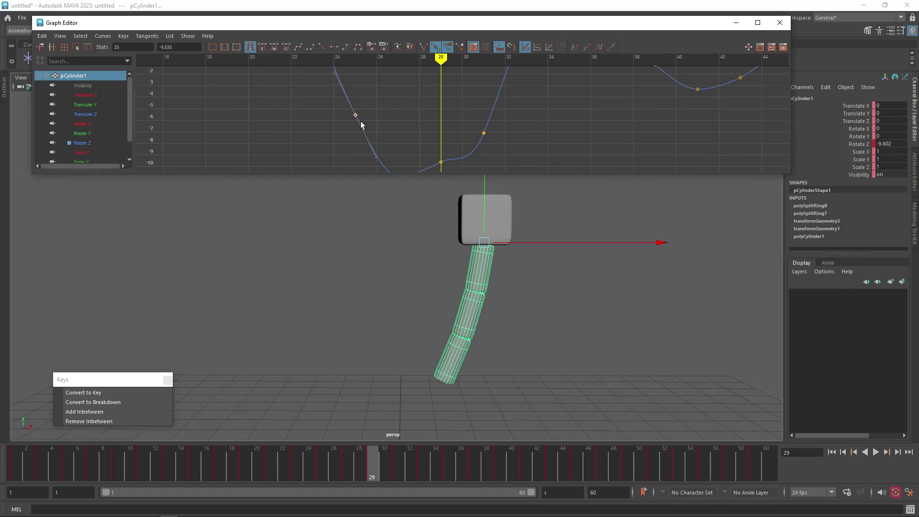
{"action": "middle_click_drag", "start_coordinate": [448, 140], "coordinate": [436, 105], "text": "alt+shift"}
{"action": "left_click_drag", "start_coordinate": [419, 111], "coordinate": [453, 135]}
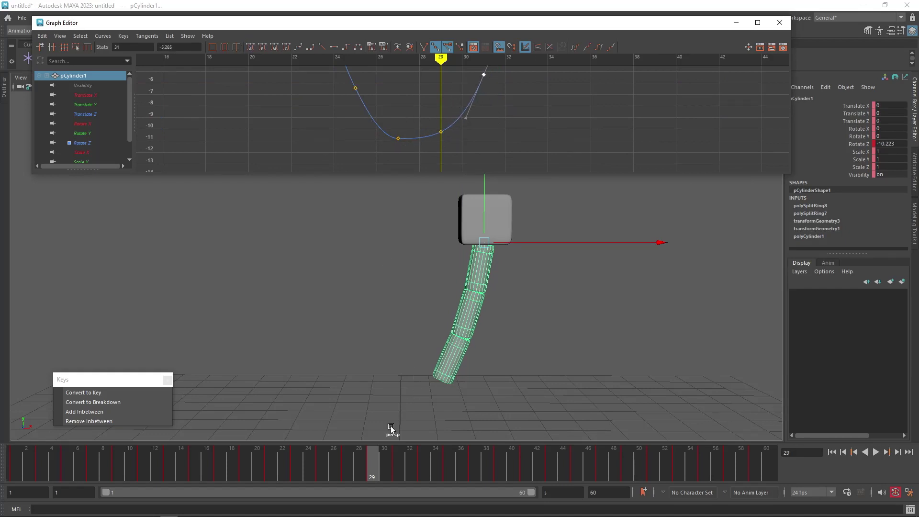
{"action": "left_click_drag", "start_coordinate": [299, 473], "coordinate": [413, 495]}
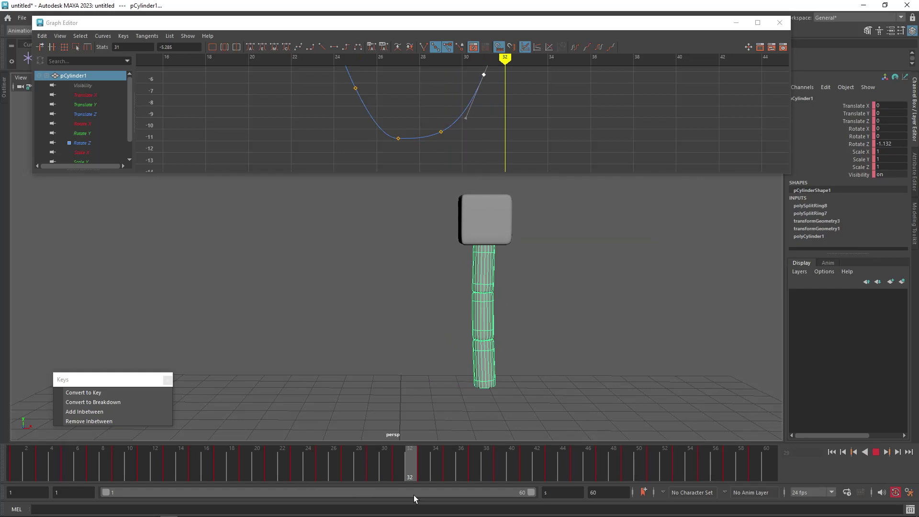
Step: Select the two lower segments and rotate them further back at frame 31 after comparing the neighbouring keys
{"action": "key", "text": "comma"}
{"action": "key", "text": "comma"}
{"action": "key", "text": "period"}
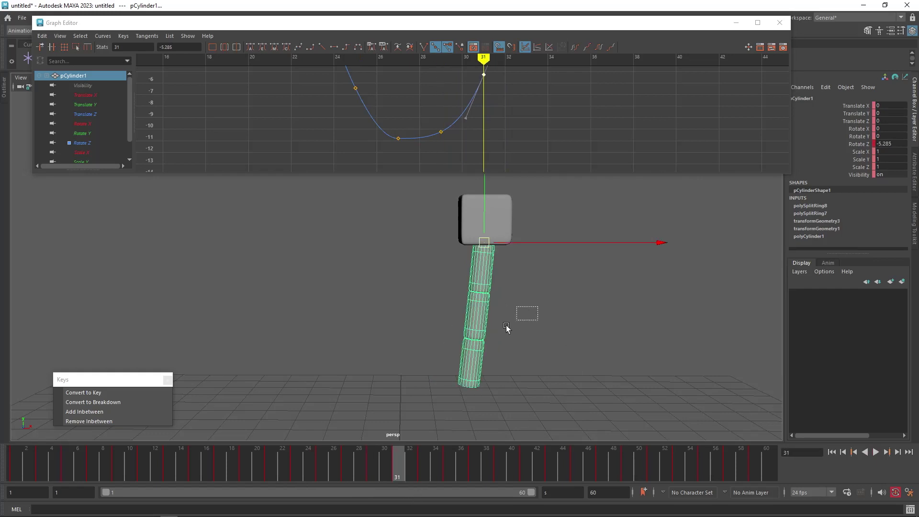
{"action": "key", "text": "Down"}
{"action": "key", "text": "e"}
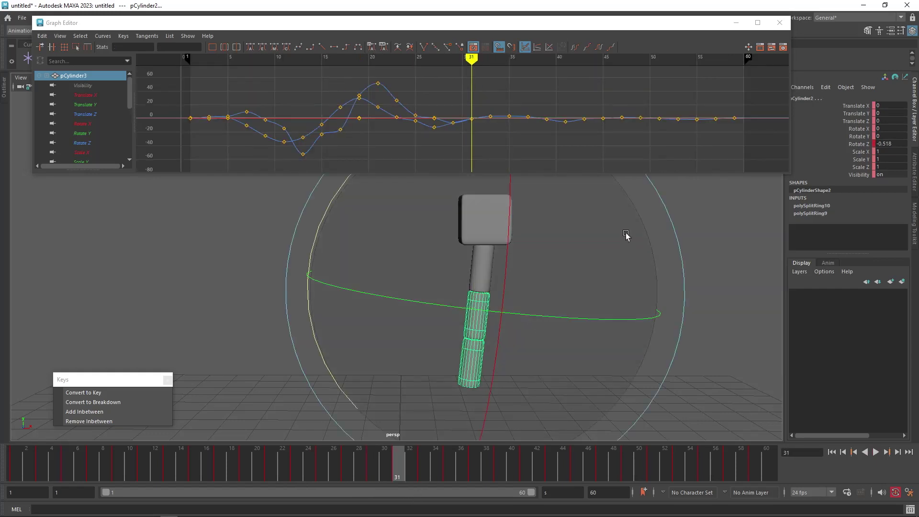
{"action": "key", "text": "comma"}
{"action": "key", "text": "comma"}
{"action": "key", "text": "period"}
{"action": "key", "text": "period"}
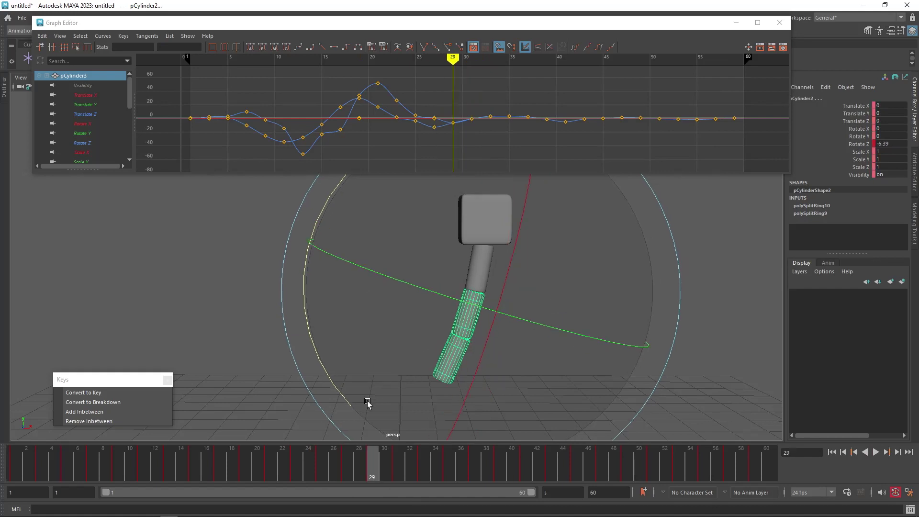
{"action": "left_click_drag", "start_coordinate": [346, 395], "coordinate": [340, 375]}
Step: Compare the surrounding keys and rotate the two lower segments to Rotate Z -9.653 at frame 29
{"action": "key", "text": "comma"}
{"action": "key", "text": "comma"}
{"action": "key", "text": "period"}
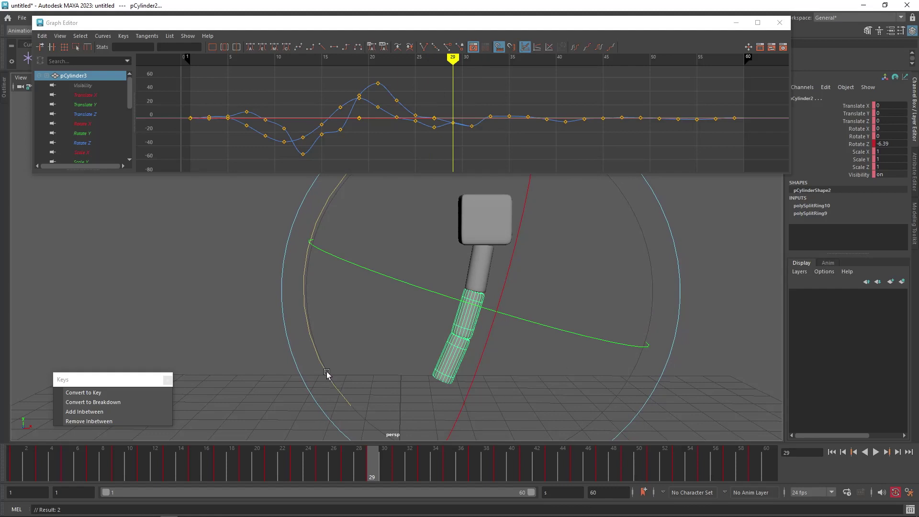
{"action": "key", "text": "comma"}
{"action": "key", "text": "comma"}
{"action": "key", "text": "period"}
{"action": "key", "text": "period"}
{"action": "key", "text": "comma"}
{"action": "key", "text": "period"}
{"action": "key", "text": "comma"}
{"action": "key", "text": "period"}
{"action": "left_click_drag", "start_coordinate": [323, 367], "coordinate": [323, 359]}
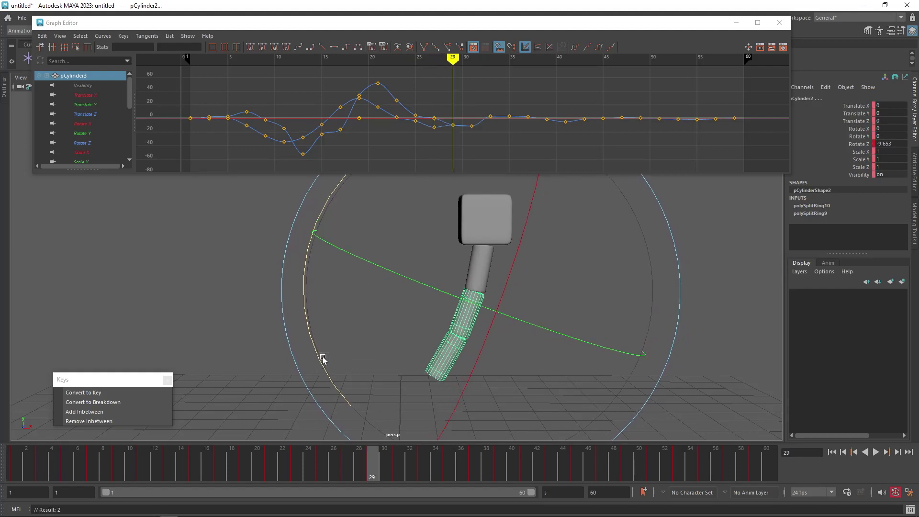
Step: Select only the lowest segment at frame 31 and rotate it back to Rotate Z -19.9
{"action": "key", "text": "comma"}
{"action": "key", "text": "comma"}
{"action": "key", "text": "period"}
{"action": "key", "text": "period"}
{"action": "key", "text": "period"}
{"action": "left_click", "coordinate": [275, 381]}
{"action": "left_click", "coordinate": [466, 381]}
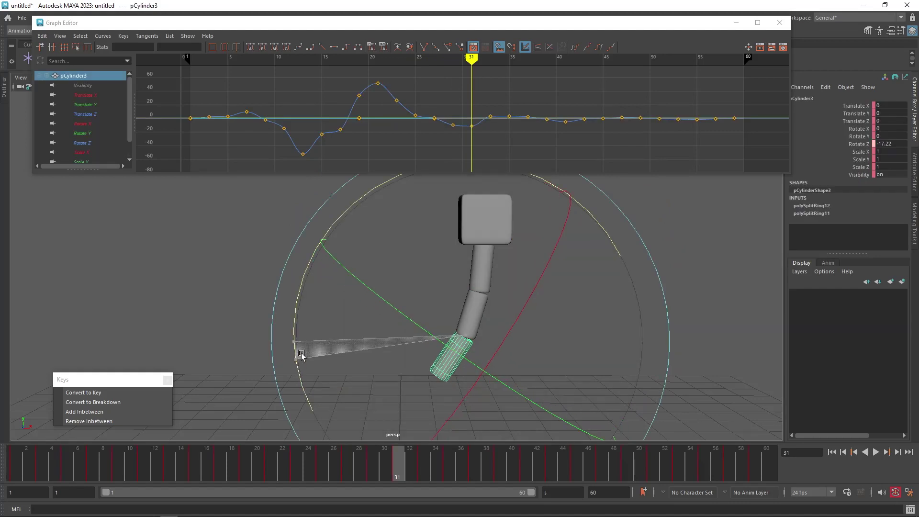
{"action": "key", "text": "period"}
Step: Step back through the earlier keys and scrub the timeline to examine the tail's motion leading into frame 31
{"action": "key", "text": "comma"}
{"action": "key", "text": "comma"}
{"action": "key", "text": "comma"}
{"action": "key", "text": "comma"}
{"action": "key", "text": "comma"}
{"action": "key", "text": "comma"}
{"action": "key", "text": "comma"}
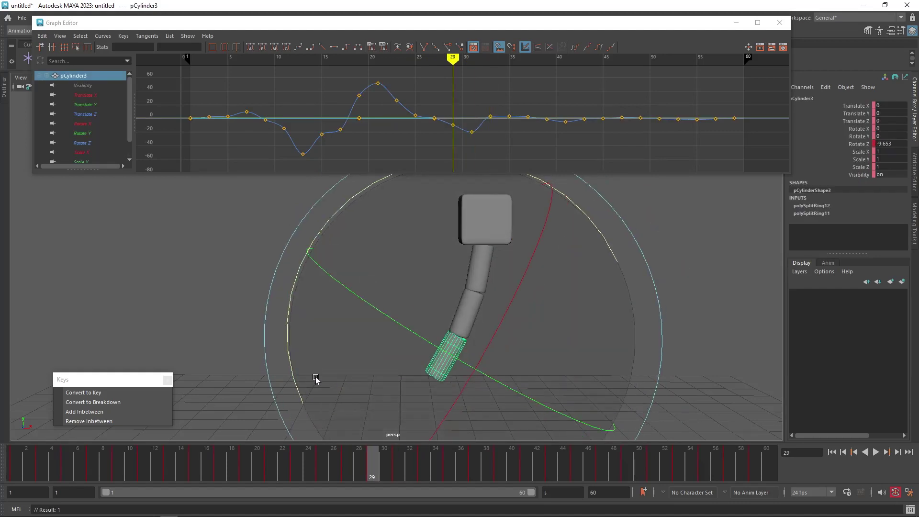
{"action": "left_click_drag", "start_coordinate": [28, 465], "coordinate": [423, 484]}
{"action": "key", "text": "comma"}
{"action": "key", "text": "comma"}
{"action": "key", "text": "comma"}
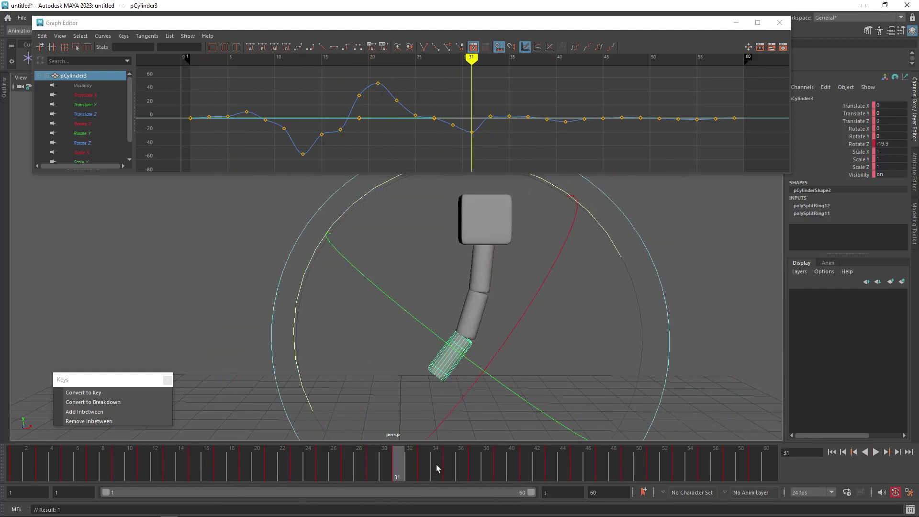
Step: Rotate the lowest segment well back at frame 33 so it drags behind the segments above
{"action": "key", "text": "period"}
{"action": "key", "text": "period"}
{"action": "key", "text": "period"}
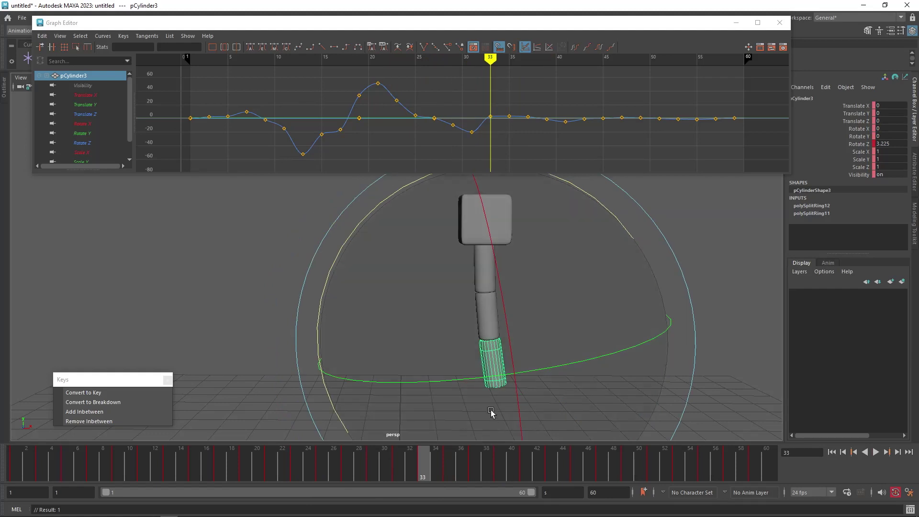
{"action": "left_click_drag", "start_coordinate": [317, 333], "coordinate": [468, 355]}
{"action": "left_click", "coordinate": [383, 320]}
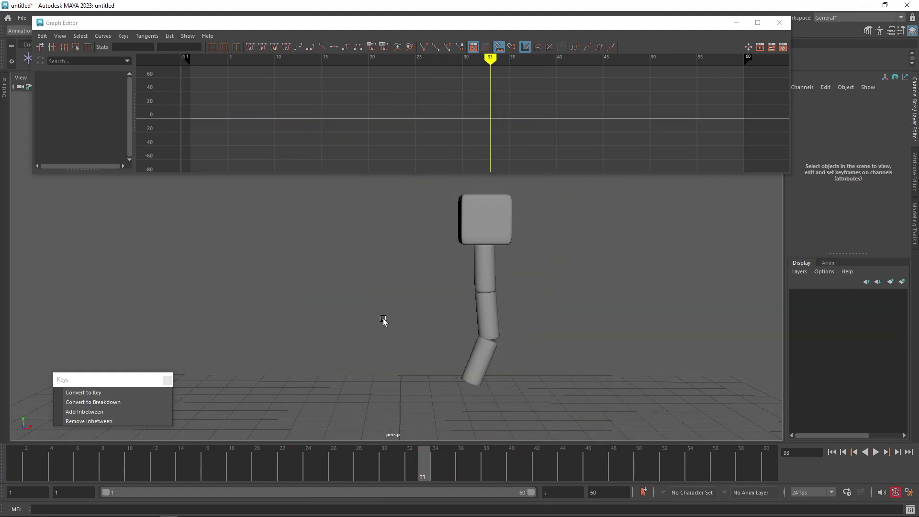
Step: Rotate the middle segment slightly back at frame 33, key it, and compare the pose with the adjacent keys
{"action": "left_click", "coordinate": [489, 312]}
{"action": "mouse_move", "coordinate": [314, 289]}
{"action": "left_mouse_down"}
{"action": "mouse_move", "coordinate": [314, 269]}
{"action": "mouse_move", "coordinate": [322, 277]}
{"action": "left_mouse_up"}
{"action": "key", "text": "s"}
{"action": "key", "text": "comma"}
{"action": "key", "text": "period"}
{"action": "key", "text": "period"}
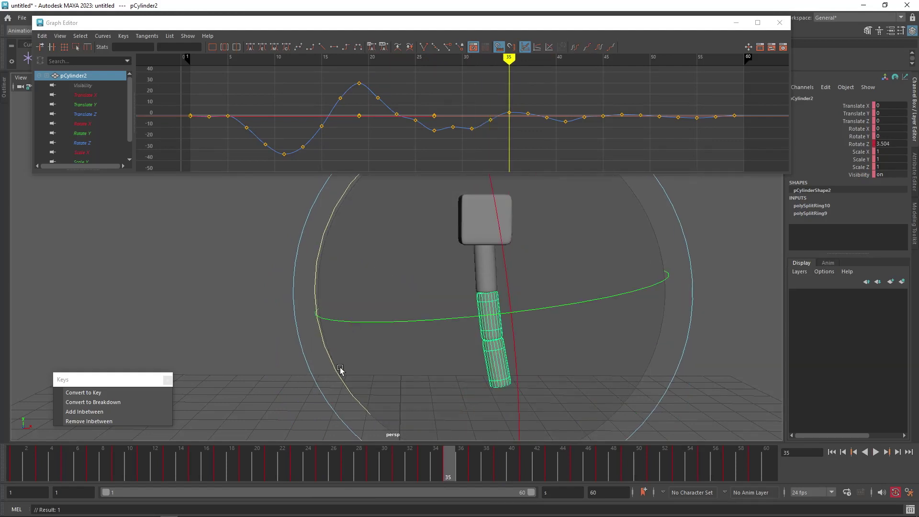
Step: Rotate the lowest segment back to Rotate Z -9.67 at frame 35 and compare it with frame 33
{"action": "left_click", "coordinate": [285, 359]}
{"action": "left_click", "coordinate": [486, 366]}
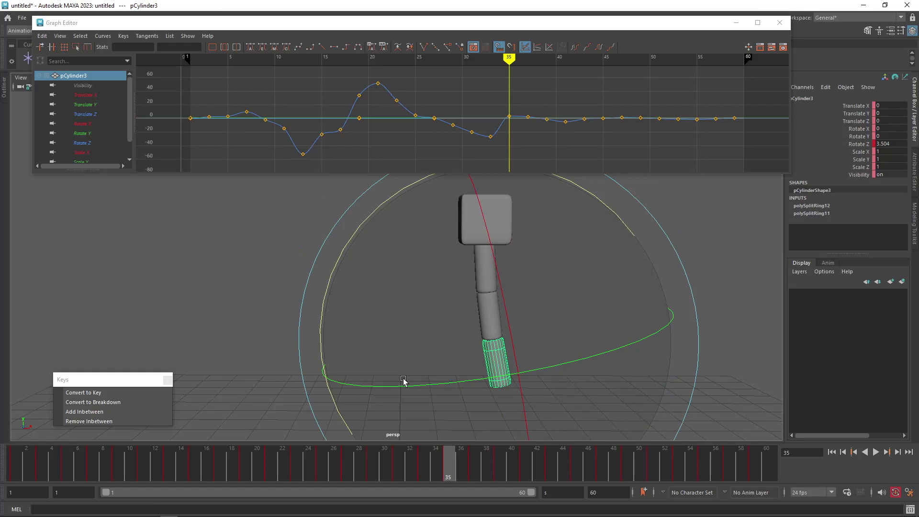
{"action": "left_click_drag", "start_coordinate": [324, 345], "coordinate": [334, 292]}
{"action": "key", "text": "comma"}
{"action": "key", "text": "period"}
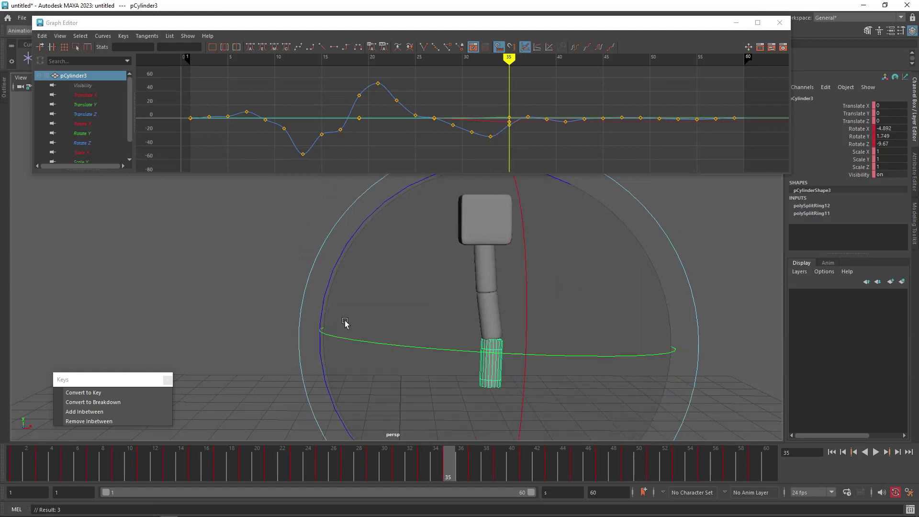
Step: Rotate the lowest segment forward at frame 39 so it keeps swinging after the upper segments return
{"action": "key", "text": "period"}
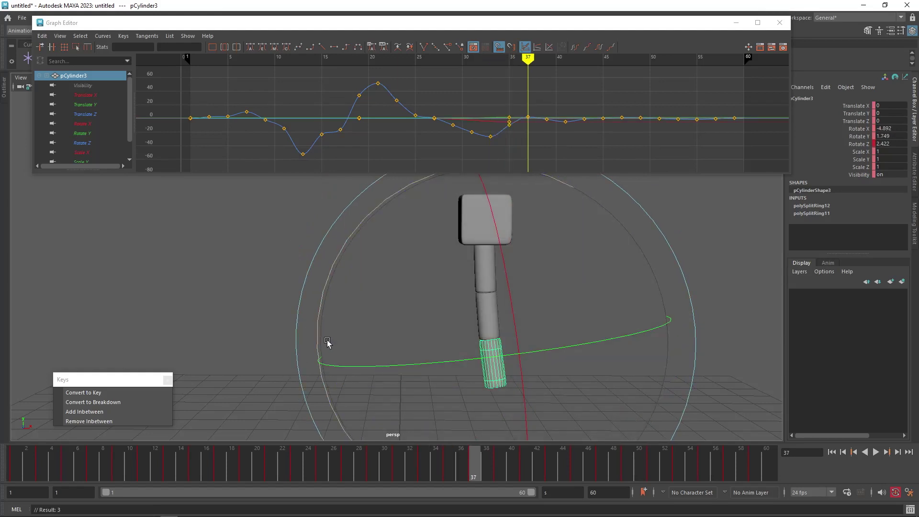
{"action": "key", "text": "period"}
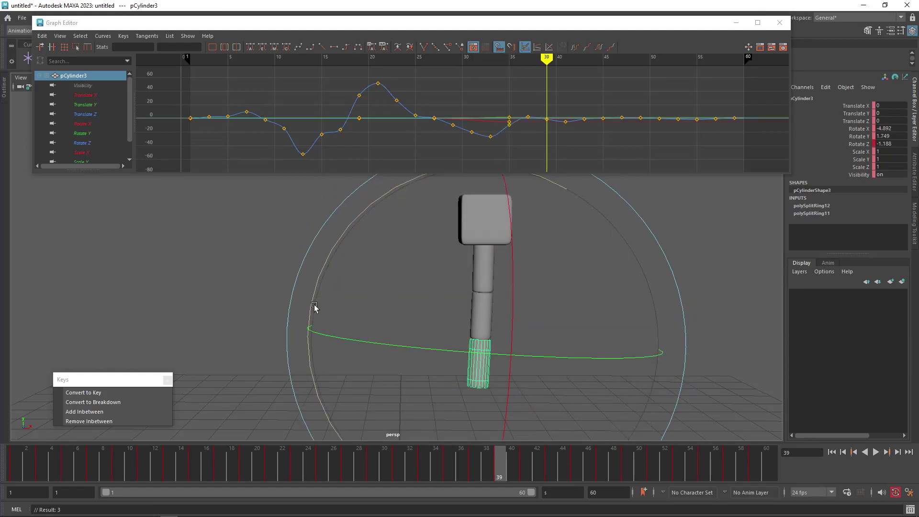
{"action": "left_click_drag", "start_coordinate": [314, 308], "coordinate": [307, 340]}
{"action": "key", "text": "comma"}
{"action": "key", "text": "period"}
Step: Rotate the lowest segment back to Rotate Z -8.672 at frame 43 and compare it with frame 41
{"action": "key", "text": "period"}
{"action": "key", "text": "period"}
{"action": "key", "text": "comma"}
{"action": "key", "text": "period"}
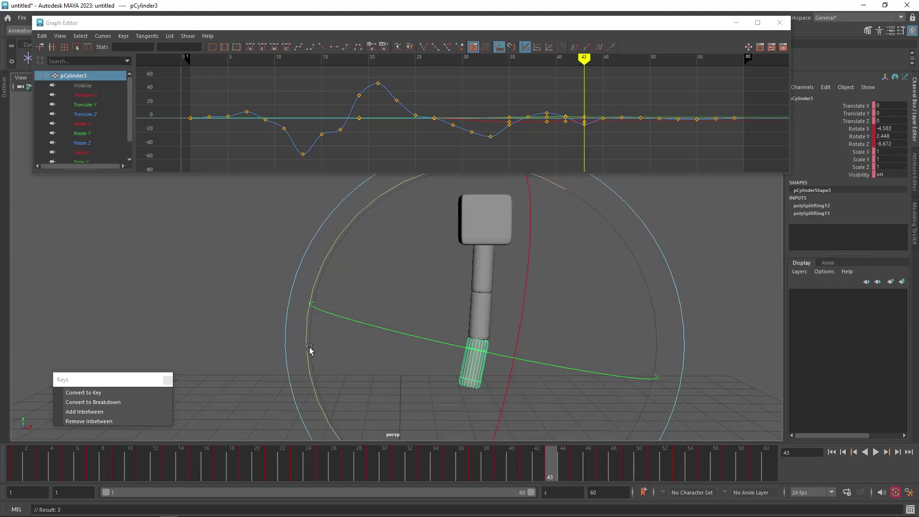
Step: Rotate the lowest segment back at frame 45, and play and scrub the animation to review how the tail settles
{"action": "key", "text": "period"}
{"action": "left_click_drag", "start_coordinate": [314, 371], "coordinate": [314, 351]}
{"action": "key", "text": "comma"}
{"action": "key", "text": "period"}
{"action": "key", "text": "period"}
{"action": "left_click_drag", "start_coordinate": [356, 452], "coordinate": [773, 481]}
{"action": "left_click", "coordinate": [876, 453]}
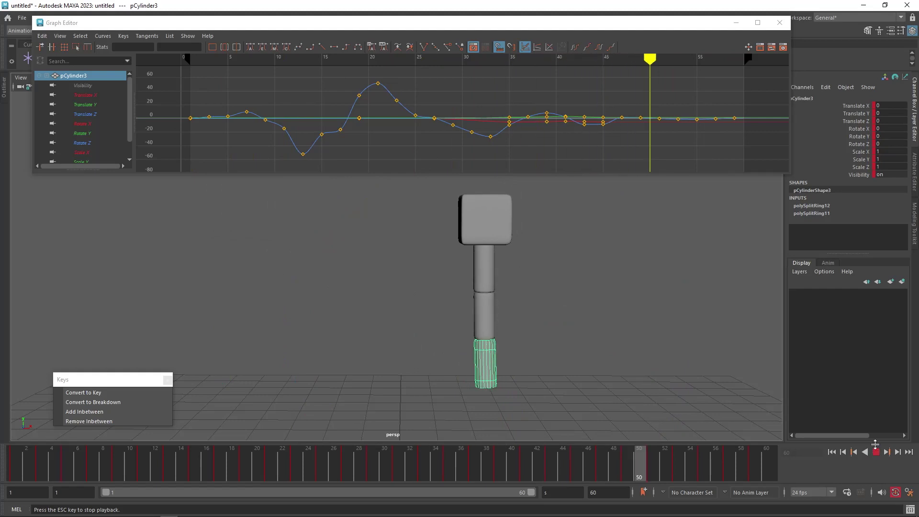
{"action": "key", "text": "Escape"}
{"action": "left_click", "coordinate": [875, 452]}
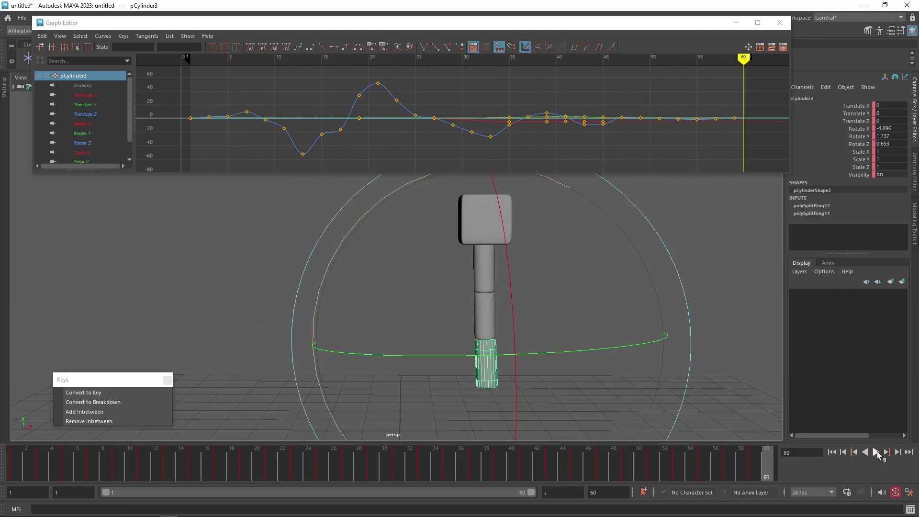
{"action": "left_click_drag", "start_coordinate": [337, 465], "coordinate": [551, 467]}
Step: Select all three tail segments, add two inbetweens at frame 42 and one at frame 46, and play back the timing
{"action": "left_click", "coordinate": [711, 269]}
{"action": "left_click_drag", "start_coordinate": [547, 271], "coordinate": [467, 320]}
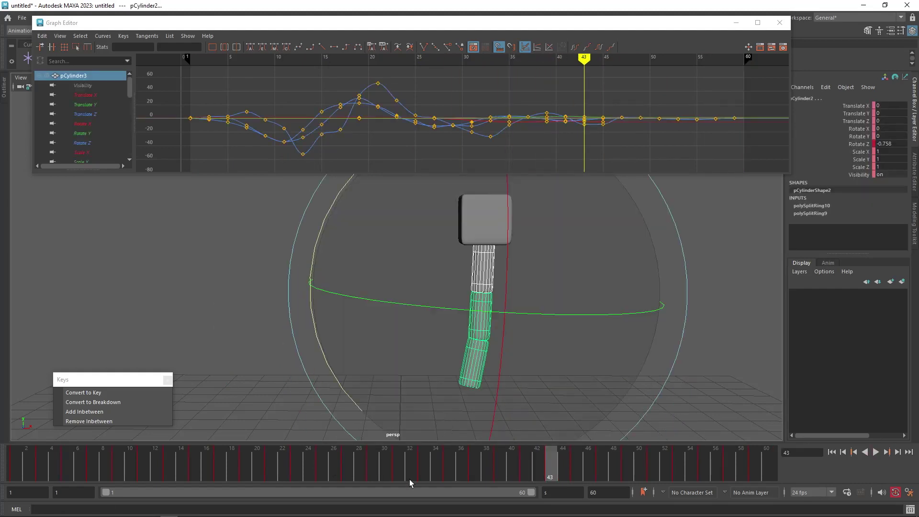
{"action": "left_click_drag", "start_coordinate": [361, 464], "coordinate": [539, 466]}
{"action": "right_click", "coordinate": [539, 466]}
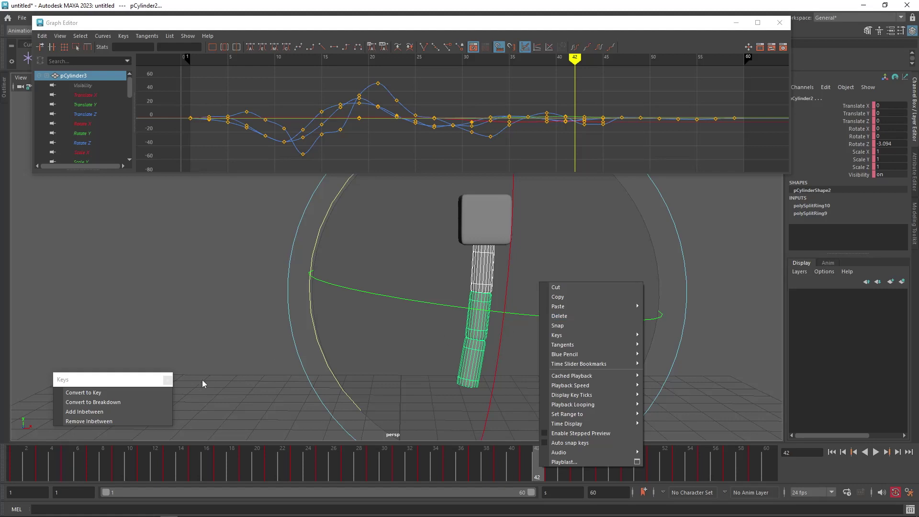
{"action": "left_click", "coordinate": [82, 412]}
{"action": "left_click", "coordinate": [82, 412]}
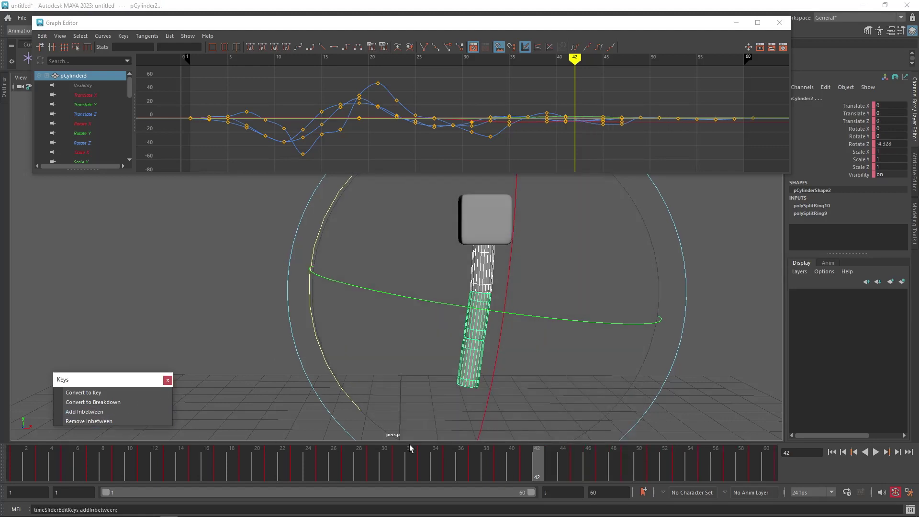
{"action": "left_click_drag", "start_coordinate": [537, 456], "coordinate": [590, 455]}
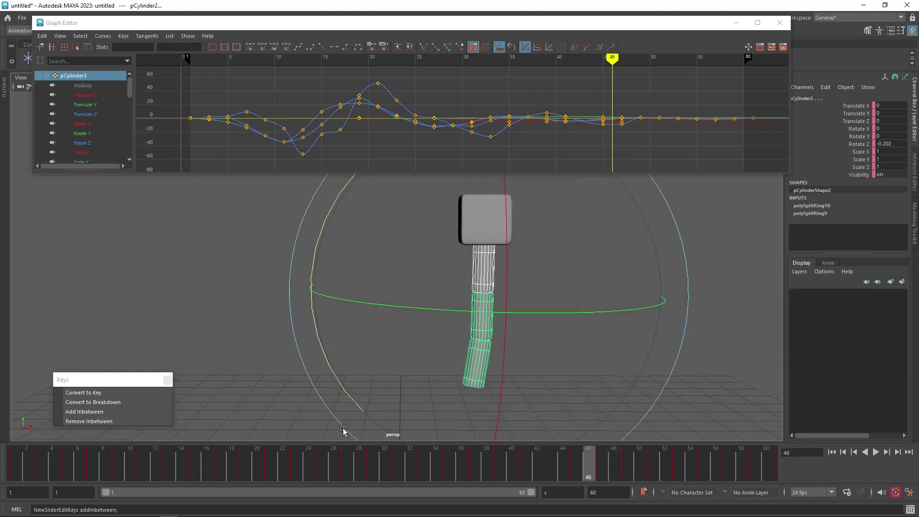
{"action": "left_click", "coordinate": [113, 411]}
{"action": "left_click_drag", "start_coordinate": [498, 458], "coordinate": [301, 451]}
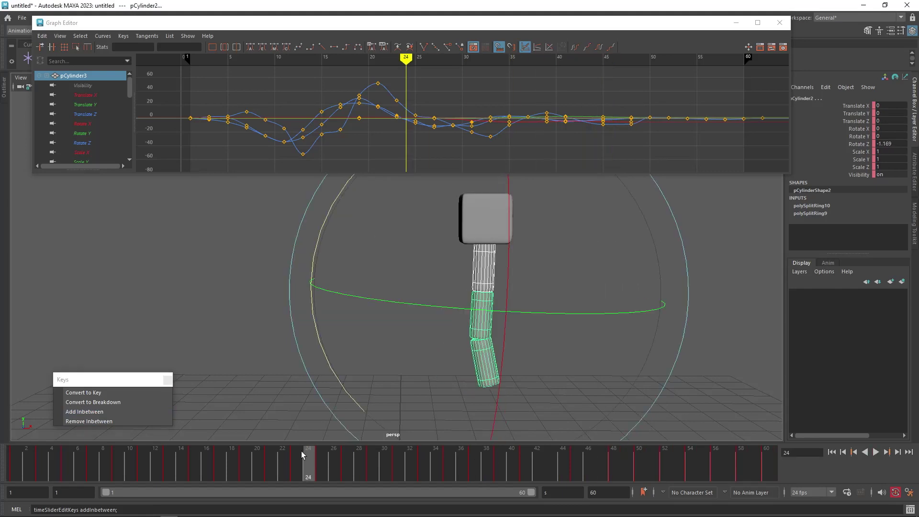
{"action": "key", "text": "alt+v"}
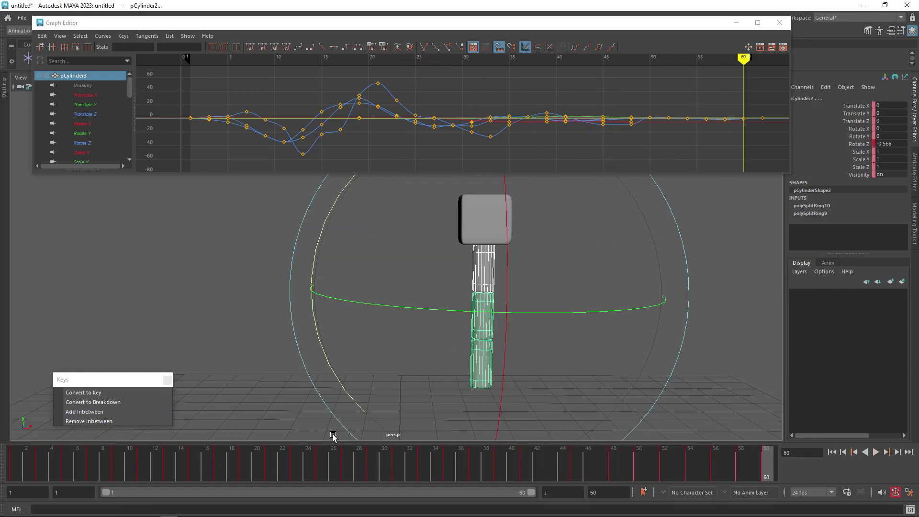
{"action": "key", "text": "alt+v"}
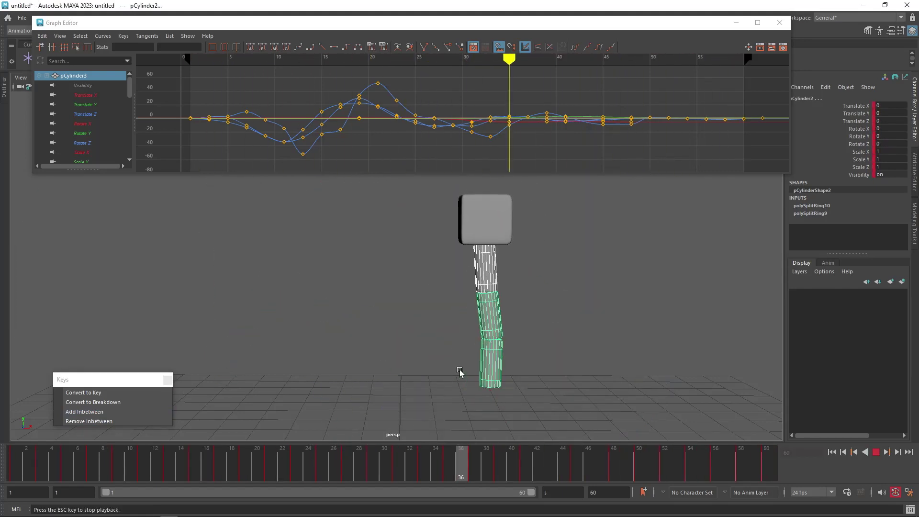
Step: Select only the top segment and smooth its Rotate Z curve around the keys from frame 39 to frame 48
{"action": "left_click", "coordinate": [728, 263]}
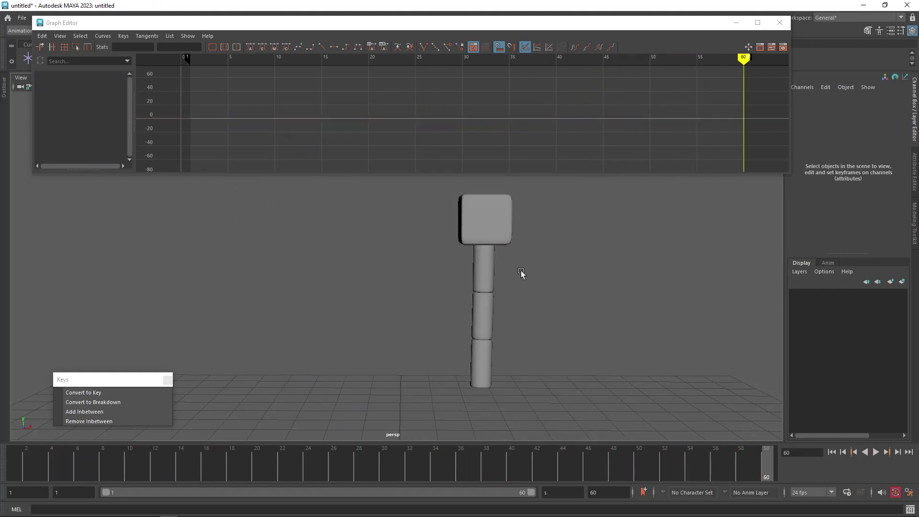
{"action": "left_click", "coordinate": [484, 270]}
{"action": "right_click_drag", "start_coordinate": [532, 129], "coordinate": [521, 70], "text": "alt+shift"}
{"action": "middle_click_drag", "start_coordinate": [513, 76], "coordinate": [441, 113], "text": "alt"}
{"action": "left_click", "coordinate": [510, 126]}
{"action": "scroll", "coordinate": [512, 128], "scroll_direction": "up", "scroll_amount": 4}
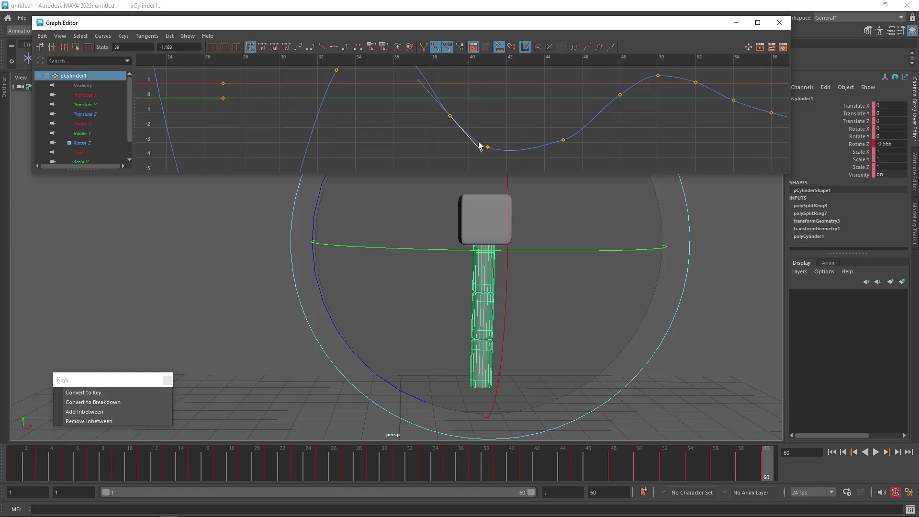
{"action": "middle_click_drag", "start_coordinate": [570, 142], "coordinate": [495, 144], "text": "alt"}
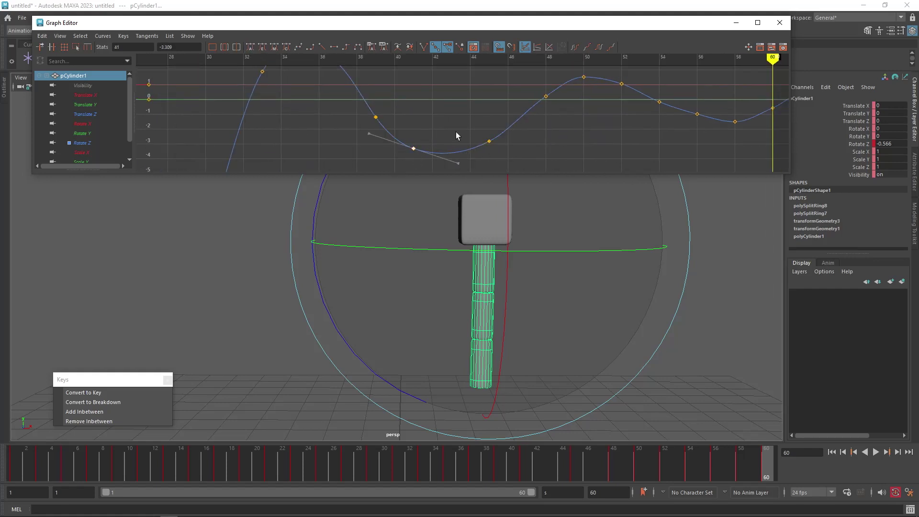
{"action": "middle_click_drag", "start_coordinate": [544, 132], "coordinate": [438, 124], "text": "alt"}
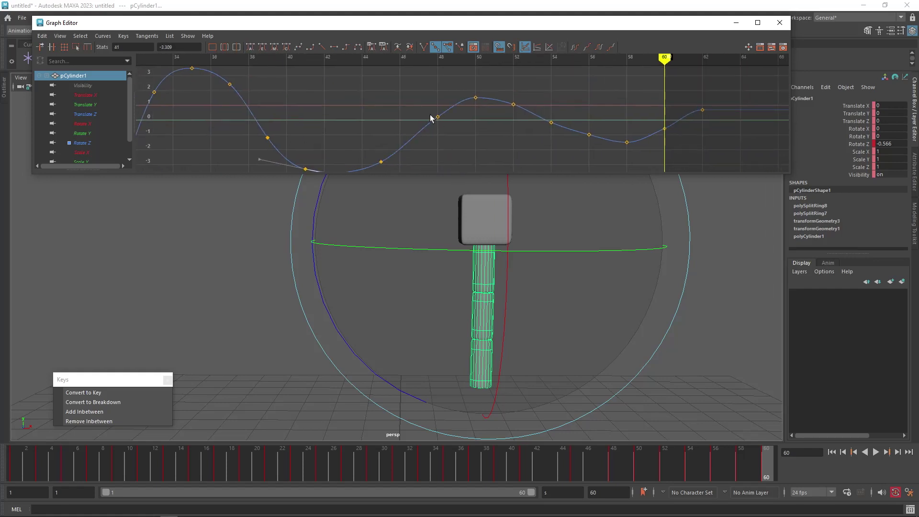
{"action": "middle_click_drag", "start_coordinate": [517, 143], "coordinate": [440, 132], "text": "alt"}
Step: Lower the top segment's Rotate Z key at frame 56 slightly and the frame 62 key to -0.245, and review the motion
{"action": "left_click_drag", "start_coordinate": [491, 149], "coordinate": [532, 116]}
{"action": "middle_click_drag", "start_coordinate": [510, 135], "coordinate": [511, 140], "text": "shift"}
{"action": "left_click_drag", "start_coordinate": [599, 118], "coordinate": [642, 91]}
{"action": "middle_click_drag", "start_coordinate": [622, 101], "coordinate": [621, 119]}
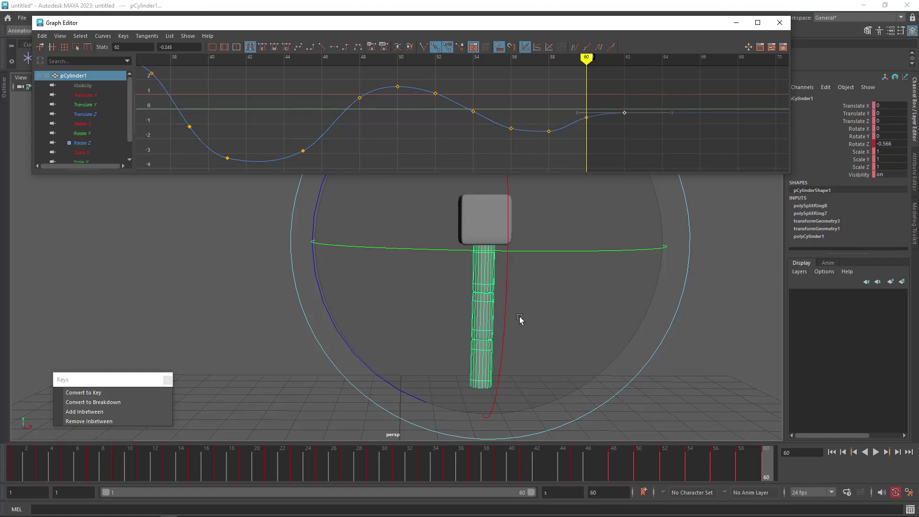
{"action": "left_click_drag", "start_coordinate": [446, 472], "coordinate": [271, 406]}
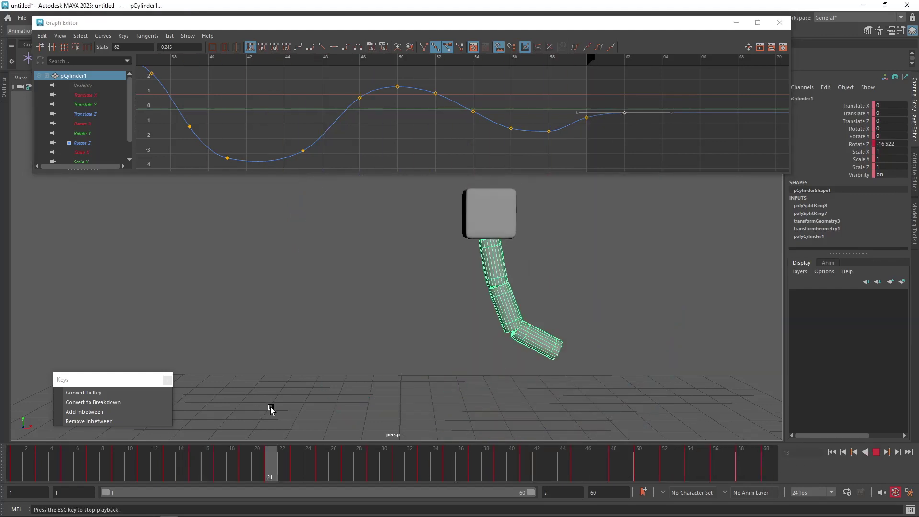
Step: Stop playback and lower the top segment's Rotate Z keys at frame 29 to -11.969 and frame 31 to about -7.6
{"action": "key", "text": "Escape"}
{"action": "left_click_drag", "start_coordinate": [171, 473], "coordinate": [358, 481]}
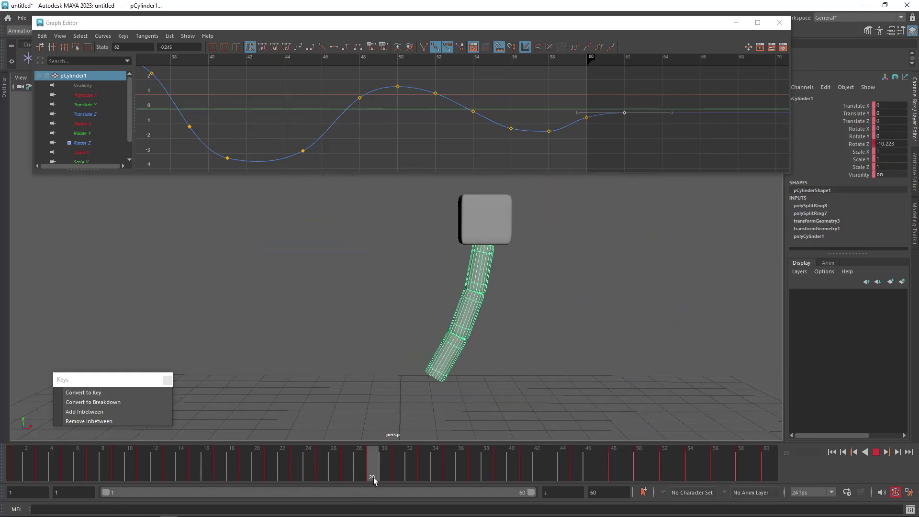
{"action": "key", "text": "w"}
{"action": "middle_click_drag", "start_coordinate": [395, 134], "coordinate": [477, 120], "text": "alt"}
{"action": "right_click_drag", "start_coordinate": [478, 121], "coordinate": [381, 140], "text": "alt+shift"}
{"action": "middle_click_drag", "start_coordinate": [381, 140], "coordinate": [481, 143], "text": "alt"}
{"action": "right_click_drag", "start_coordinate": [482, 143], "coordinate": [476, 131], "text": "alt+shift"}
{"action": "middle_click_drag", "start_coordinate": [477, 131], "coordinate": [477, 146], "text": "alt"}
{"action": "right_click_drag", "start_coordinate": [451, 125], "coordinate": [432, 133], "text": "alt+shift"}
{"action": "middle_click_drag", "start_coordinate": [419, 137], "coordinate": [375, 131], "text": "alt"}
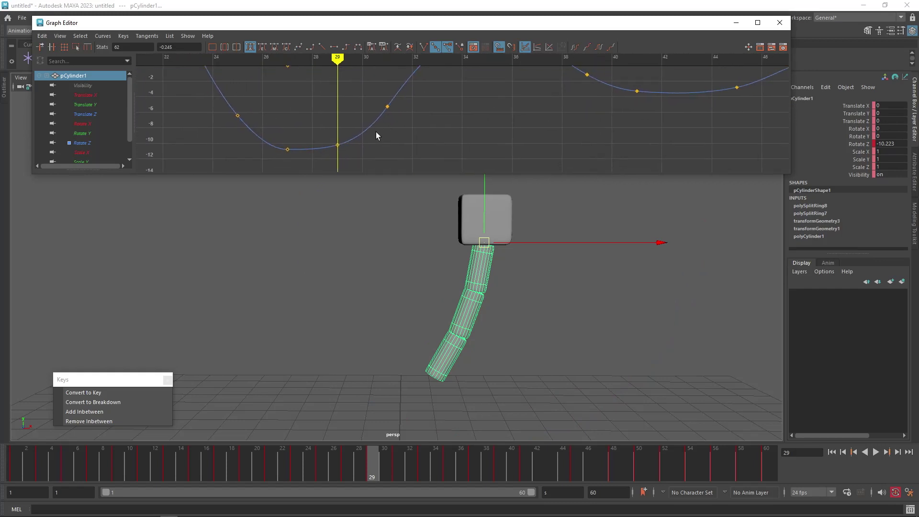
{"action": "left_click_drag", "start_coordinate": [353, 150], "coordinate": [353, 150]}
{"action": "middle_click_drag", "start_coordinate": [353, 150], "coordinate": [352, 166], "text": "shift"}
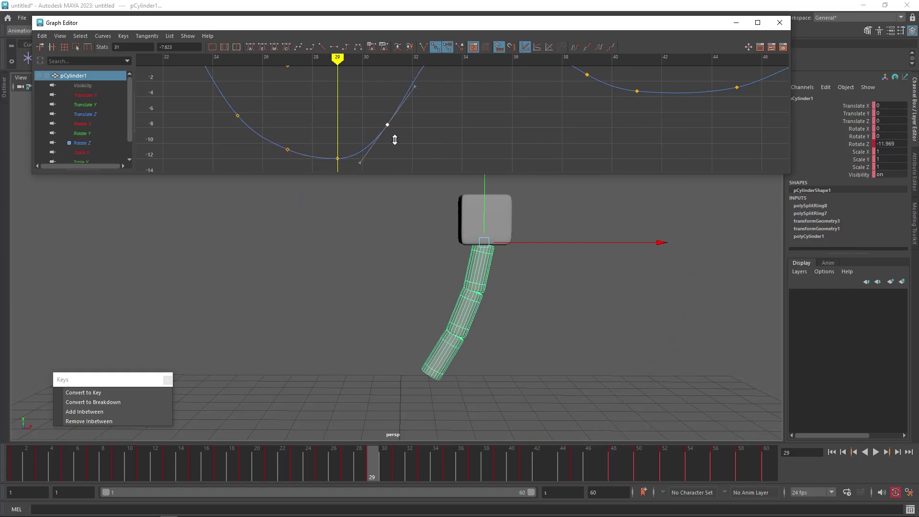
Step: Lower the top segment's Rotate Z key at frame 33, smooth the curve around frame 41, and play back the motion
{"action": "middle_click_drag", "start_coordinate": [414, 138], "coordinate": [386, 98], "text": "alt"}
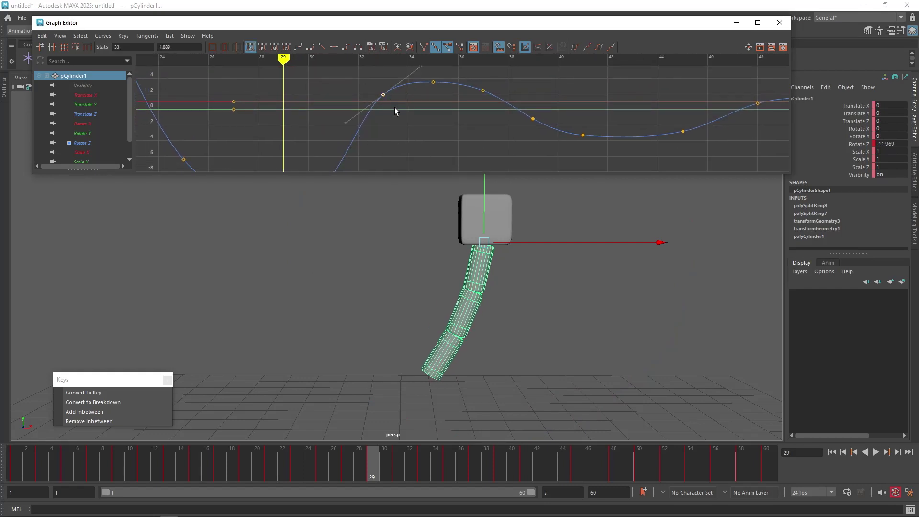
{"action": "middle_click_drag", "start_coordinate": [483, 143], "coordinate": [473, 171], "text": "alt"}
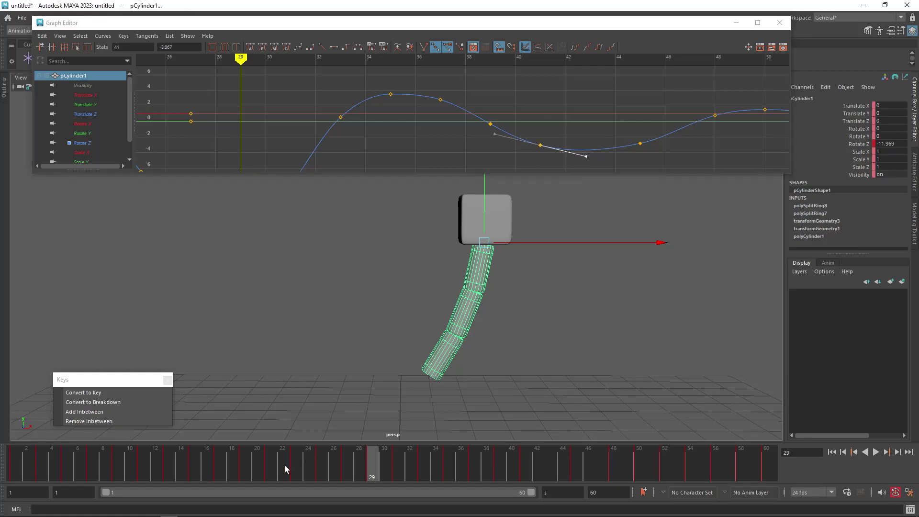
{"action": "key", "text": "alt+v"}
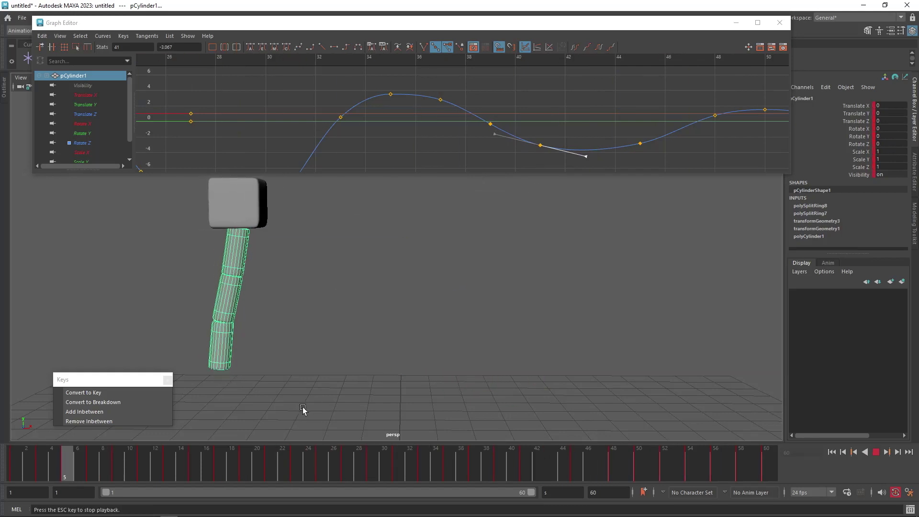
{"action": "key", "text": "Escape"}
Step: Select the middle segment and lower its Rotate Z keys at frames 25, 27 and 29 into one smooth dip
{"action": "mouse_move", "coordinate": [145, 472]}
{"action": "left_mouse_down"}
{"action": "mouse_move", "coordinate": [449, 466]}
{"action": "mouse_move", "coordinate": [384, 467]}
{"action": "left_mouse_up"}
{"action": "left_click", "coordinate": [469, 303]}
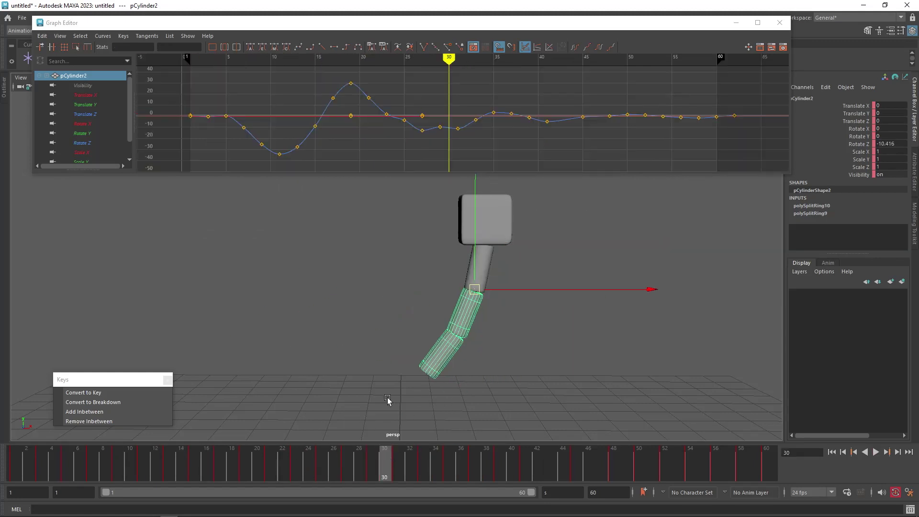
{"action": "right_click_drag", "start_coordinate": [417, 141], "coordinate": [472, 132], "text": "alt+shift"}
{"action": "middle_click_drag", "start_coordinate": [472, 132], "coordinate": [464, 111], "text": "alt"}
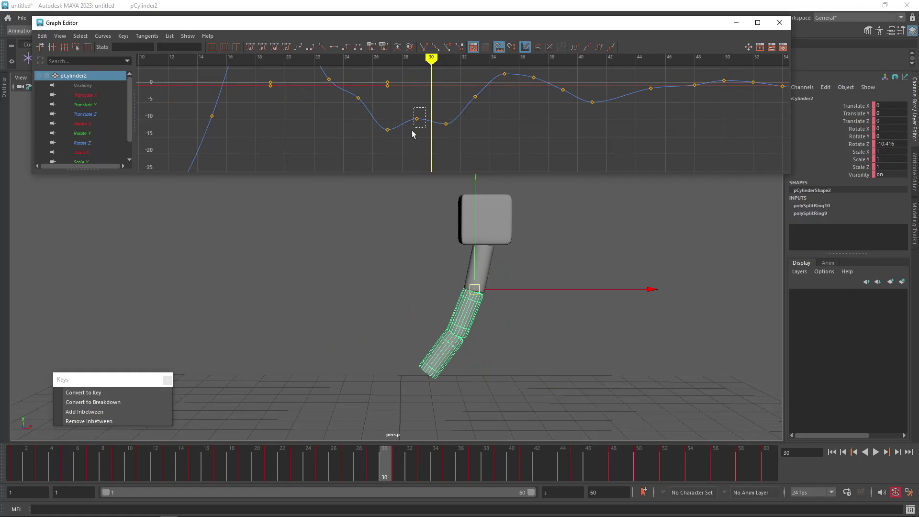
{"action": "left_click_drag", "start_coordinate": [422, 116], "coordinate": [412, 126]}
{"action": "middle_click_drag", "start_coordinate": [414, 142], "coordinate": [414, 146], "text": "shift"}
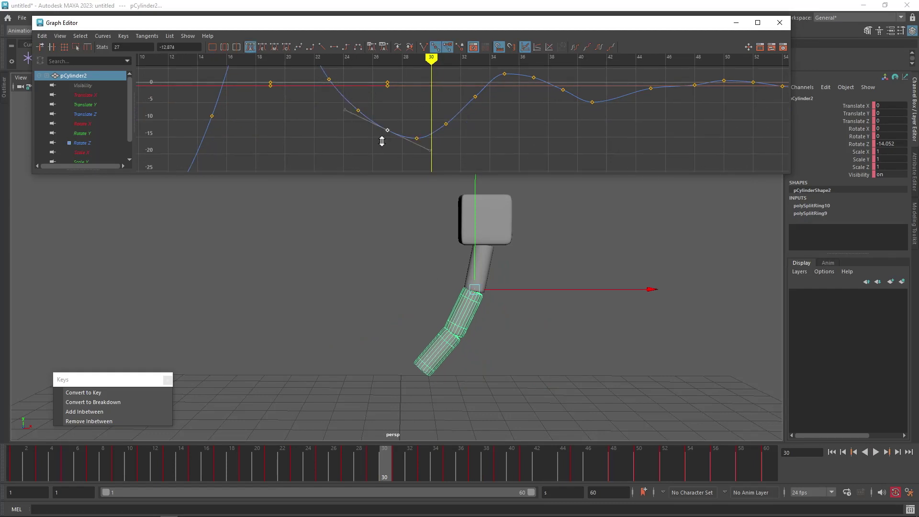
{"action": "middle_click_drag", "start_coordinate": [381, 142], "coordinate": [381, 143], "text": "shift"}
Step: Smooth the middle segment's earlier Rotate Z swings by adjusting the keys at frames 7, 17 and 23, with frame 23 at 7.251
{"action": "middle_click_drag", "start_coordinate": [463, 136], "coordinate": [634, 174], "text": "alt"}
{"action": "right_click_drag", "start_coordinate": [533, 124], "coordinate": [531, 154], "text": "alt+shift"}
{"action": "middle_click_drag", "start_coordinate": [470, 133], "coordinate": [458, 154], "text": "alt"}
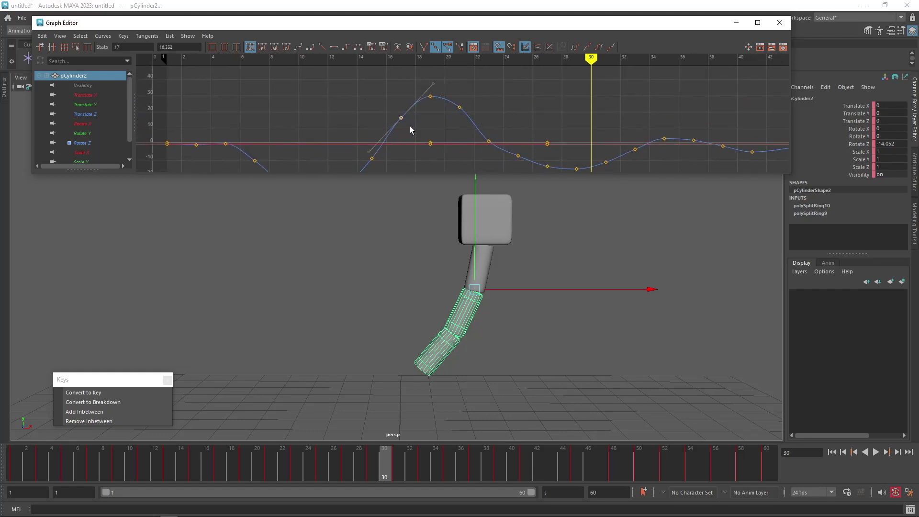
{"action": "middle_click_drag", "start_coordinate": [494, 157], "coordinate": [476, 99], "text": "alt"}
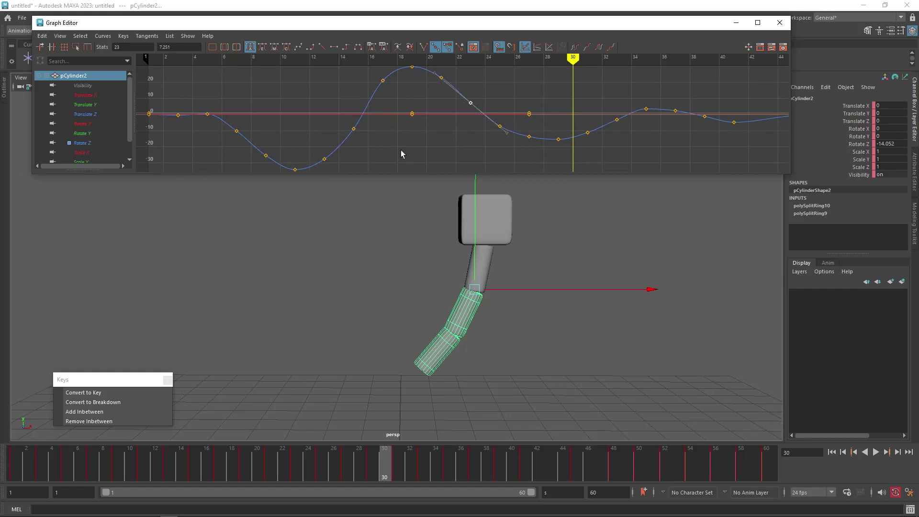
{"action": "middle_click_drag", "start_coordinate": [401, 153], "coordinate": [481, 142], "text": "alt"}
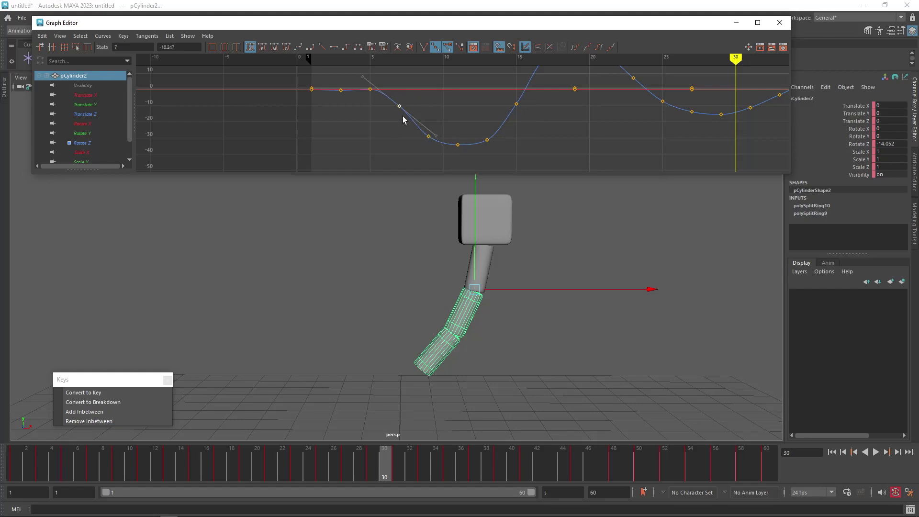
{"action": "middle_click_drag", "start_coordinate": [399, 119], "coordinate": [492, 154], "text": "alt"}
{"action": "right_click_drag", "start_coordinate": [492, 154], "coordinate": [485, 82], "text": "alt+shift"}
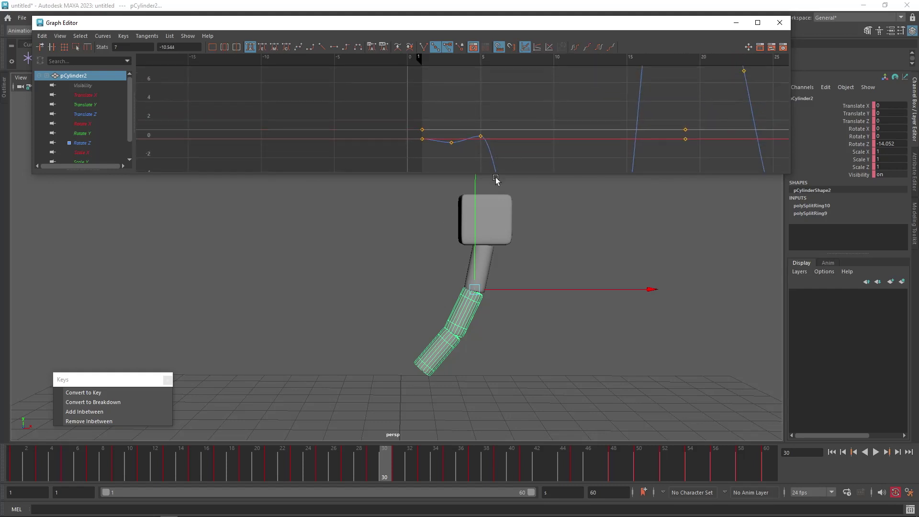
Step: Play back the animation, and lower the middle segment's Rotate Z keys at frame 33 to -10.163 and frame 31 to -14.48
{"action": "left_click", "coordinate": [16, 469]}
{"action": "key", "text": "alt+v"}
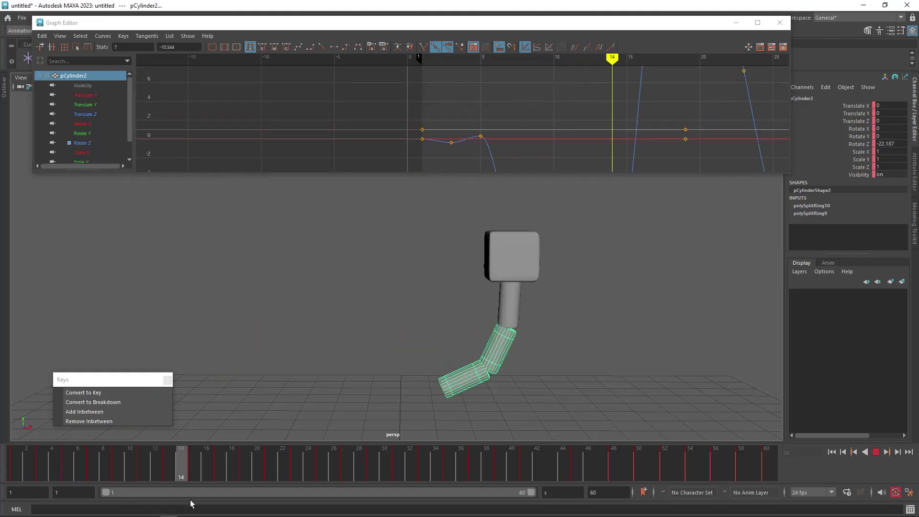
{"action": "mouse_move", "coordinate": [705, 475]}
{"action": "left_mouse_down"}
{"action": "mouse_move", "coordinate": [245, 476]}
{"action": "mouse_move", "coordinate": [337, 462]}
{"action": "mouse_move", "coordinate": [438, 462]}
{"action": "mouse_move", "coordinate": [363, 462]}
{"action": "mouse_move", "coordinate": [436, 461]}
{"action": "mouse_move", "coordinate": [423, 463]}
{"action": "left_mouse_up"}
{"action": "middle_click_drag", "start_coordinate": [663, 110], "coordinate": [440, 137], "text": "alt"}
{"action": "right_click_drag", "start_coordinate": [540, 119], "coordinate": [544, 140], "text": "alt+shift"}
{"action": "middle_click_drag", "start_coordinate": [638, 134], "coordinate": [498, 109], "text": "alt"}
{"action": "right_click_drag", "start_coordinate": [509, 144], "coordinate": [515, 121], "text": "alt+shift"}
{"action": "middle_click_drag", "start_coordinate": [527, 111], "coordinate": [529, 146], "text": "shift"}
{"action": "left_click_drag", "start_coordinate": [475, 125], "coordinate": [502, 146]}
{"action": "middle_click_drag", "start_coordinate": [503, 158], "coordinate": [503, 164], "text": "shift"}
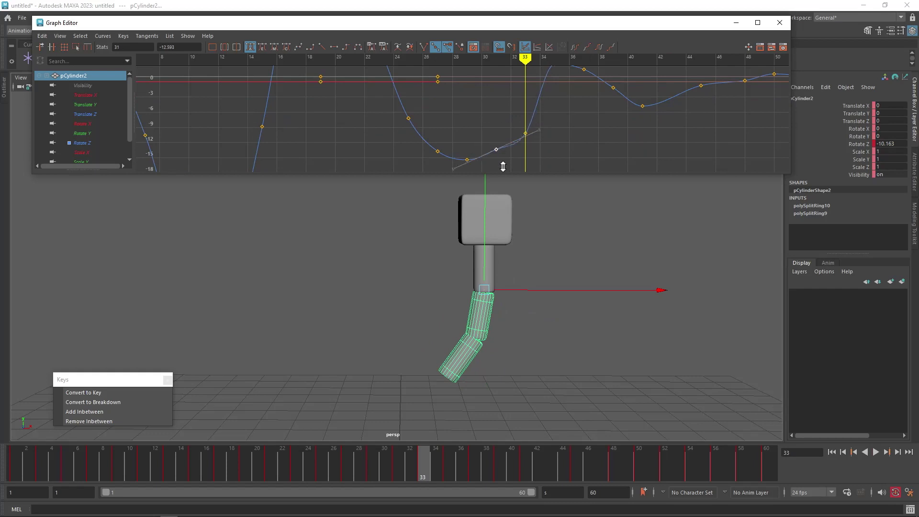
Step: Review the swing up to frame 37 and lower the middle segment's Rotate Z key at frame 35 to about -2.6
{"action": "mouse_move", "coordinate": [411, 473]}
{"action": "left_mouse_down"}
{"action": "mouse_move", "coordinate": [351, 475]}
{"action": "mouse_move", "coordinate": [471, 477]}
{"action": "left_mouse_up"}
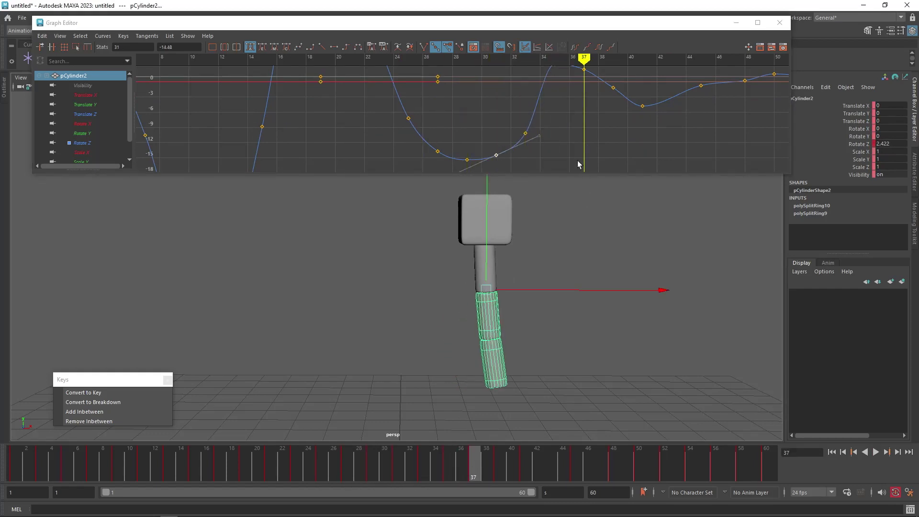
{"action": "middle_click_drag", "start_coordinate": [545, 95], "coordinate": [516, 127], "text": "alt"}
{"action": "left_click_drag", "start_coordinate": [525, 103], "coordinate": [523, 102]}
{"action": "middle_click_drag", "start_coordinate": [523, 103], "coordinate": [526, 136]}
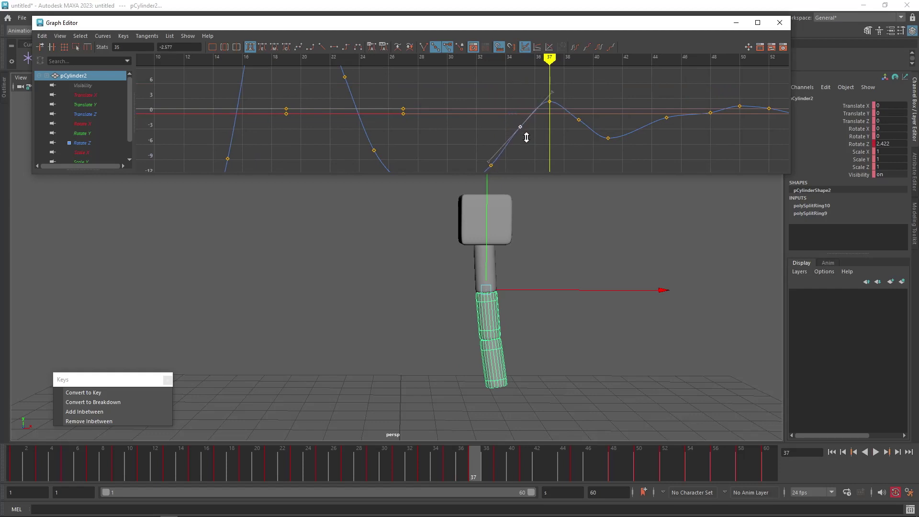
Step: Raise the middle segment's Rotate Z keys at frame 39 to 6.006 and frame 41 to 5.279
{"action": "mouse_move", "coordinate": [342, 466]}
{"action": "left_mouse_down"}
{"action": "mouse_move", "coordinate": [511, 467]}
{"action": "mouse_move", "coordinate": [462, 464]}
{"action": "mouse_move", "coordinate": [507, 452]}
{"action": "left_mouse_up"}
{"action": "left_click_drag", "start_coordinate": [579, 121], "coordinate": [573, 94]}
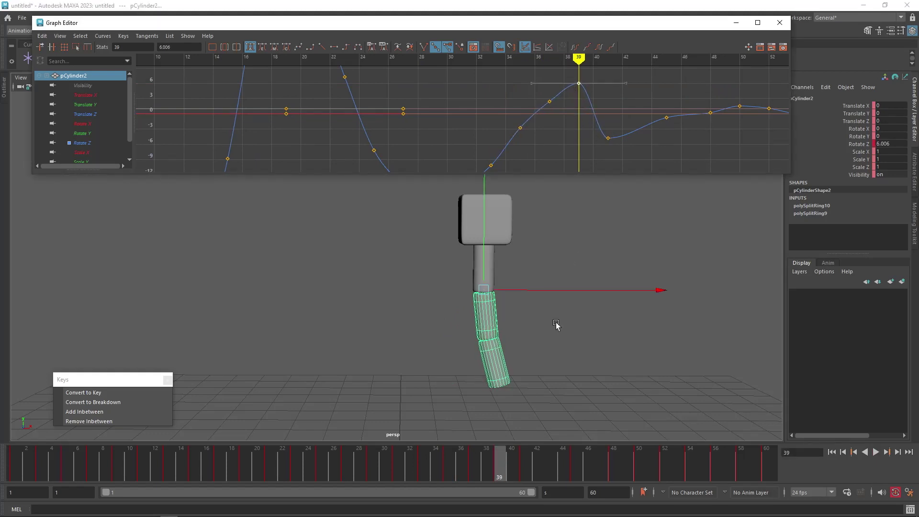
{"action": "mouse_move", "coordinate": [383, 468]}
{"action": "left_mouse_down"}
{"action": "mouse_move", "coordinate": [539, 470]}
{"action": "mouse_move", "coordinate": [517, 466]}
{"action": "mouse_move", "coordinate": [526, 466]}
{"action": "left_mouse_up"}
{"action": "left_click_drag", "start_coordinate": [622, 129], "coordinate": [609, 87]}
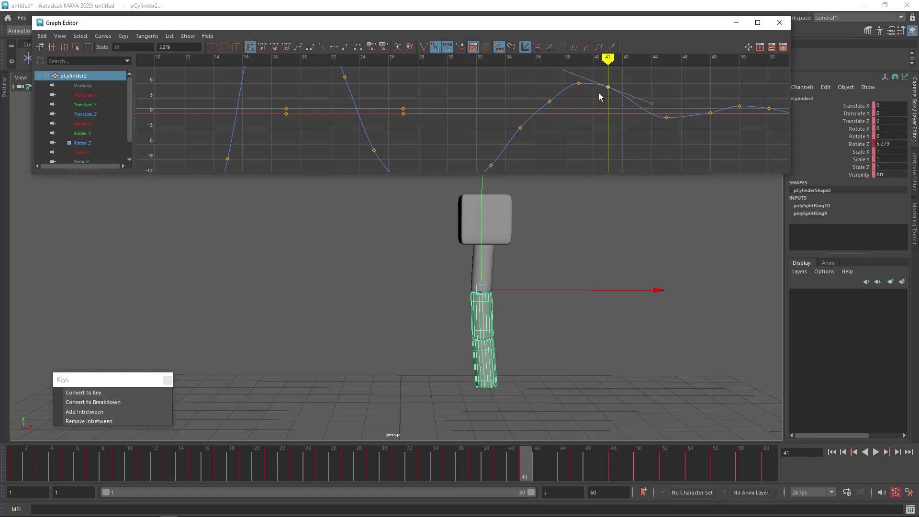
Step: Raise the middle segment's Rotate Z key at frame 37 to 3.458, lower the frame 48 and 50 keys, and play back
{"action": "left_click_drag", "start_coordinate": [489, 460], "coordinate": [610, 464]}
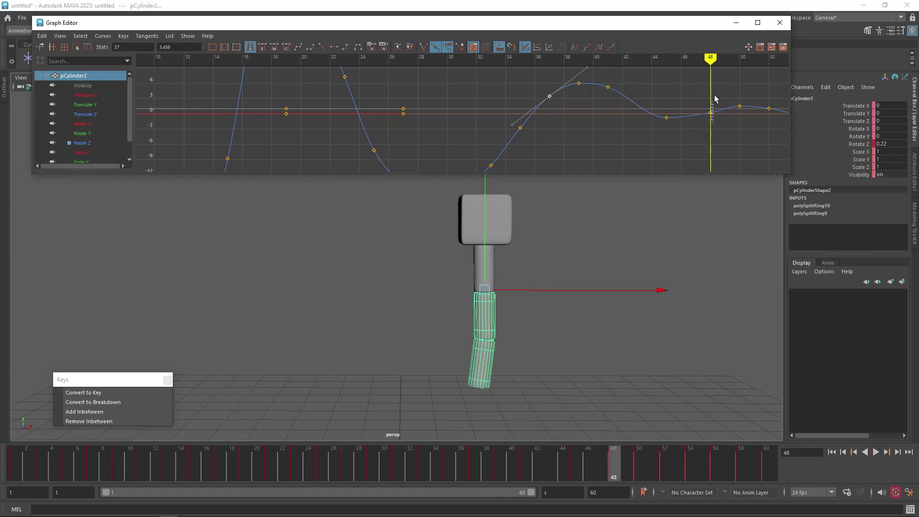
{"action": "middle_click_drag", "start_coordinate": [692, 149], "coordinate": [688, 146]}
{"action": "left_click_drag", "start_coordinate": [511, 462], "coordinate": [635, 471]}
{"action": "middle_click_drag", "start_coordinate": [726, 130], "coordinate": [579, 120], "text": "alt"}
{"action": "mouse_move", "coordinate": [598, 469]}
{"action": "left_mouse_down"}
{"action": "mouse_move", "coordinate": [719, 456]}
{"action": "mouse_move", "coordinate": [587, 458]}
{"action": "left_mouse_up"}
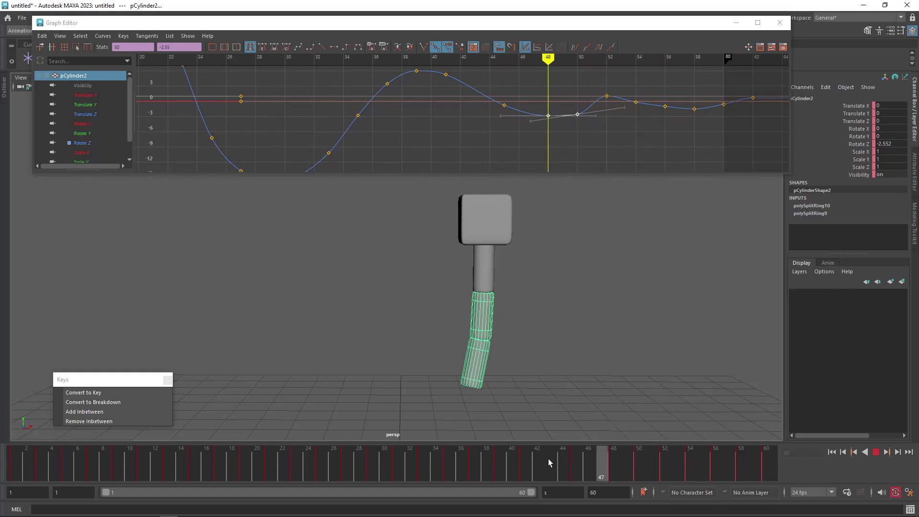
{"action": "key", "text": "alt+v"}
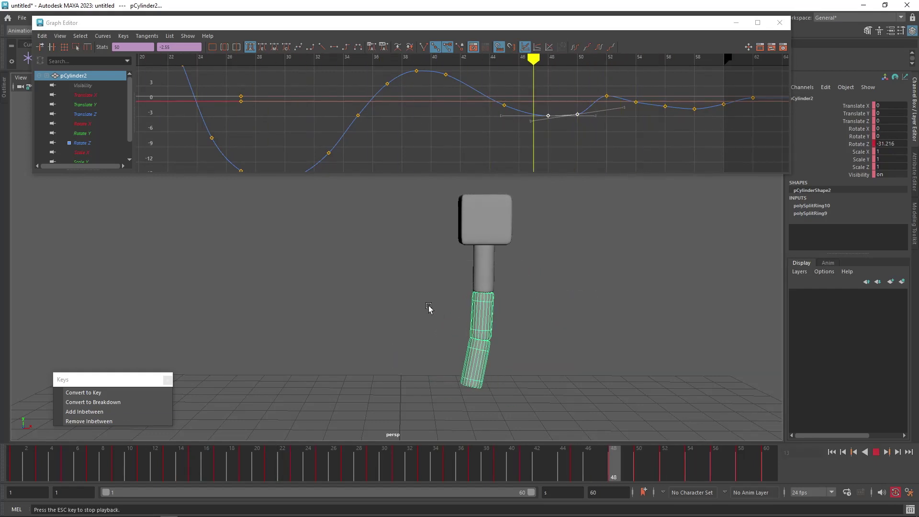
{"action": "key", "text": "alt+v"}
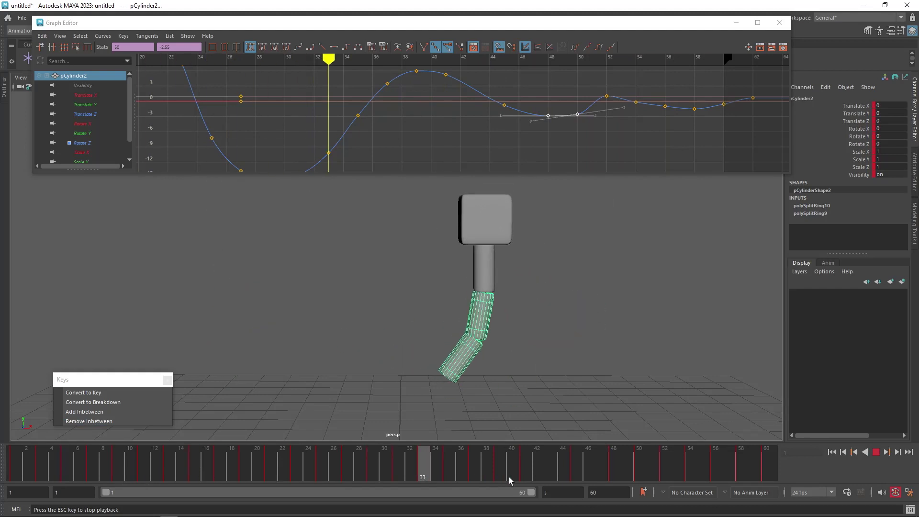
{"action": "key", "text": "Escape"}
Step: Raise the middle segment's Rotate Z keys at frames 54 and 56 into a small upswing, with frame 56 at 0.666
{"action": "left_click_drag", "start_coordinate": [449, 464], "coordinate": [716, 460]}
{"action": "right_click_drag", "start_coordinate": [672, 105], "coordinate": [669, 67], "text": "alt+shift"}
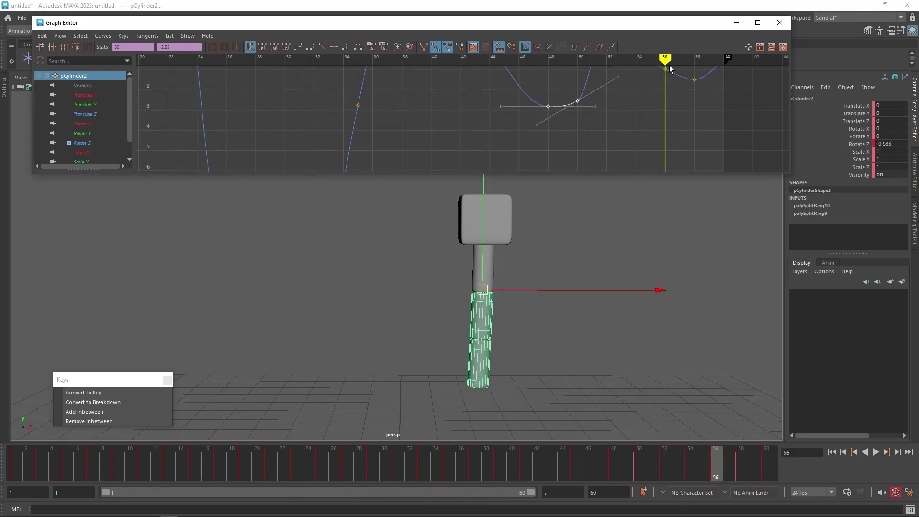
{"action": "middle_click_drag", "start_coordinate": [669, 95], "coordinate": [598, 155], "text": "alt"}
{"action": "left_click_drag", "start_coordinate": [613, 118], "coordinate": [594, 105]}
{"action": "left_click_drag", "start_coordinate": [549, 129], "coordinate": [590, 110]}
{"action": "left_click", "coordinate": [597, 110]}
{"action": "middle_click_drag", "start_coordinate": [592, 108], "coordinate": [593, 96]}
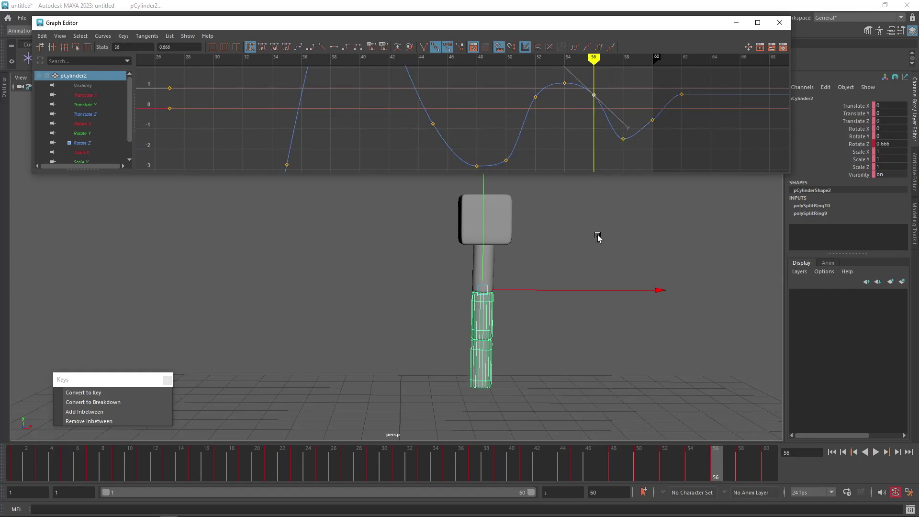
Step: Shape the middle segment's final Rotate Z downswing, setting the key at frame 58 to -1.287 and frame 60 to -1.947
{"action": "left_click_drag", "start_coordinate": [572, 459], "coordinate": [741, 453]}
{"action": "left_click_drag", "start_coordinate": [641, 131], "coordinate": [619, 152]}
{"action": "middle_click_drag", "start_coordinate": [620, 151], "coordinate": [620, 122]}
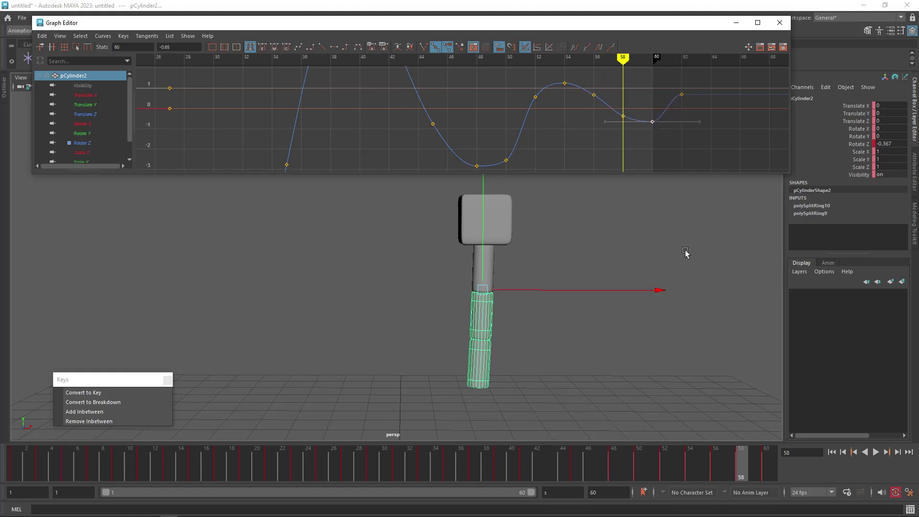
{"action": "left_click_drag", "start_coordinate": [657, 463], "coordinate": [777, 490]}
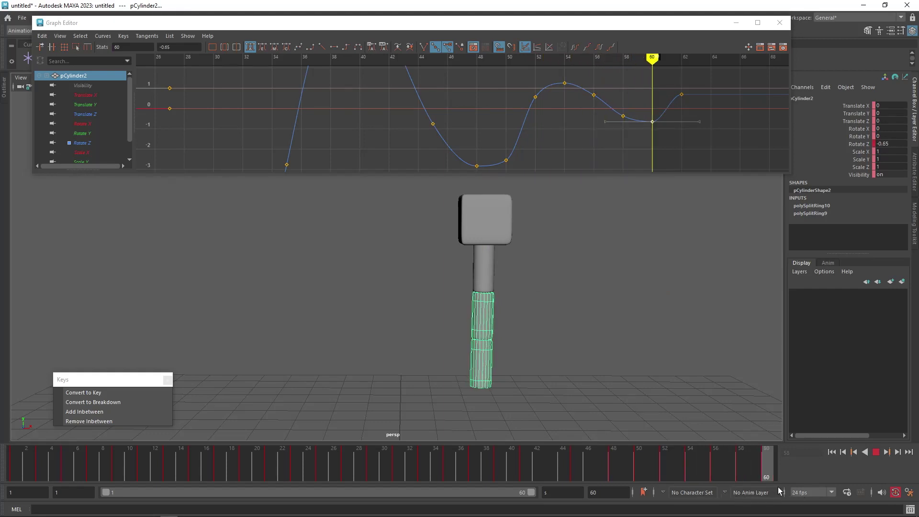
{"action": "mouse_move", "coordinate": [650, 138]}
{"action": "middle_mouse_down"}
{"action": "mouse_move", "coordinate": [647, 113]}
{"action": "mouse_move", "coordinate": [649, 154]}
{"action": "middle_mouse_up"}
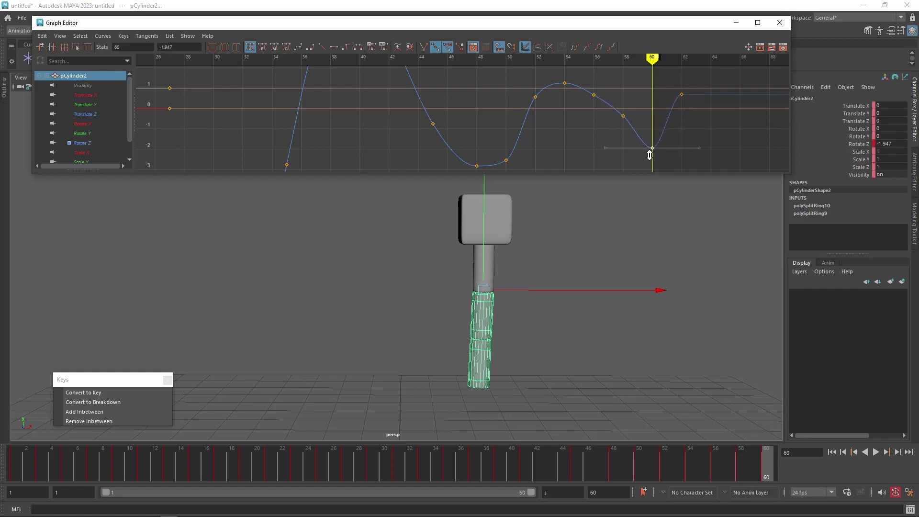
{"action": "left_click", "coordinate": [621, 118]}
{"action": "middle_click_drag", "start_coordinate": [620, 118], "coordinate": [622, 152]}
Step: Raise the middle segment's Rotate Z keys at frames 21, 23 and 25 to slow the return swing, with frame 23 at 14.595
{"action": "left_click_drag", "start_coordinate": [679, 480], "coordinate": [296, 475]}
{"action": "key", "text": "w"}
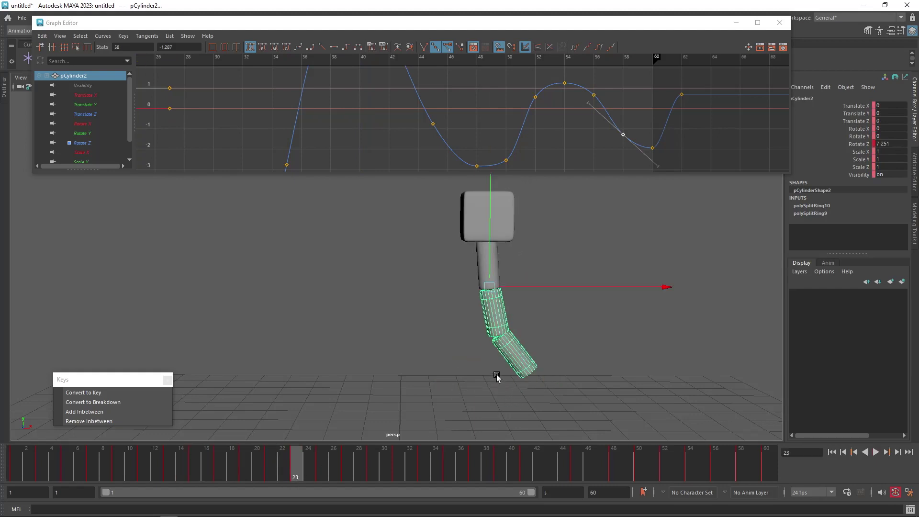
{"action": "left_click", "coordinate": [522, 356]}
{"action": "left_click", "coordinate": [488, 303]}
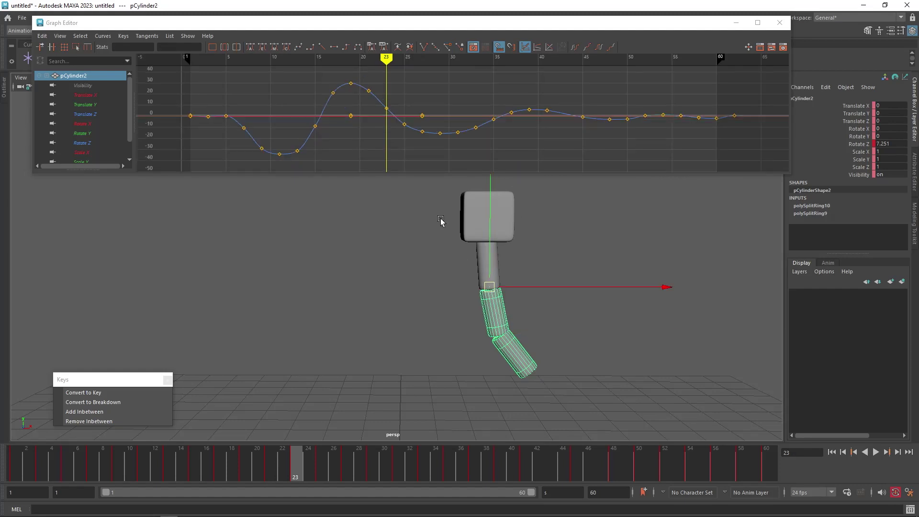
{"action": "left_click", "coordinate": [389, 115]}
{"action": "left_click_drag", "start_coordinate": [390, 115], "coordinate": [390, 104]}
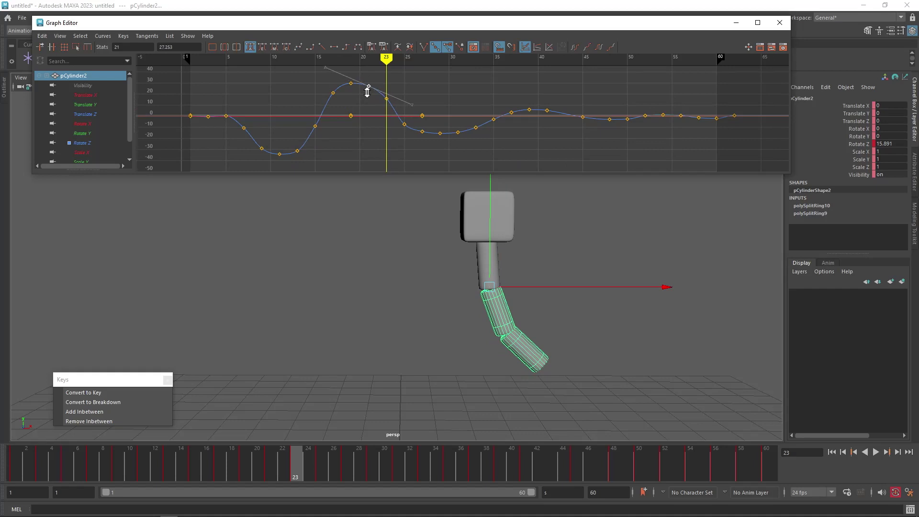
{"action": "left_click_drag", "start_coordinate": [386, 107], "coordinate": [391, 105]}
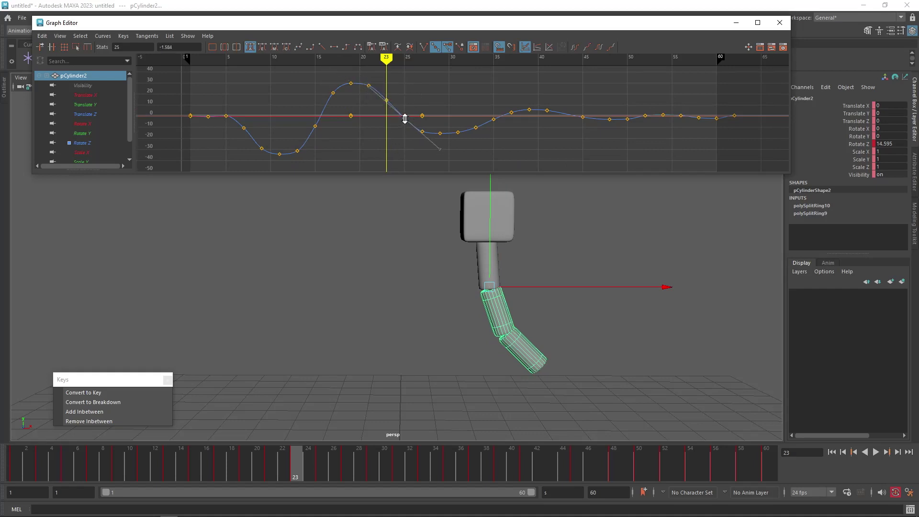
Step: Select the lowest segment and raise its Rotate Z keys at frame 25 to 14.573 and frame 23 to about 43.4
{"action": "left_click_drag", "start_coordinate": [226, 474], "coordinate": [323, 474]}
{"action": "left_click", "coordinate": [498, 357]}
{"action": "scroll", "coordinate": [551, 120], "scroll_direction": "up", "scroll_amount": 5}
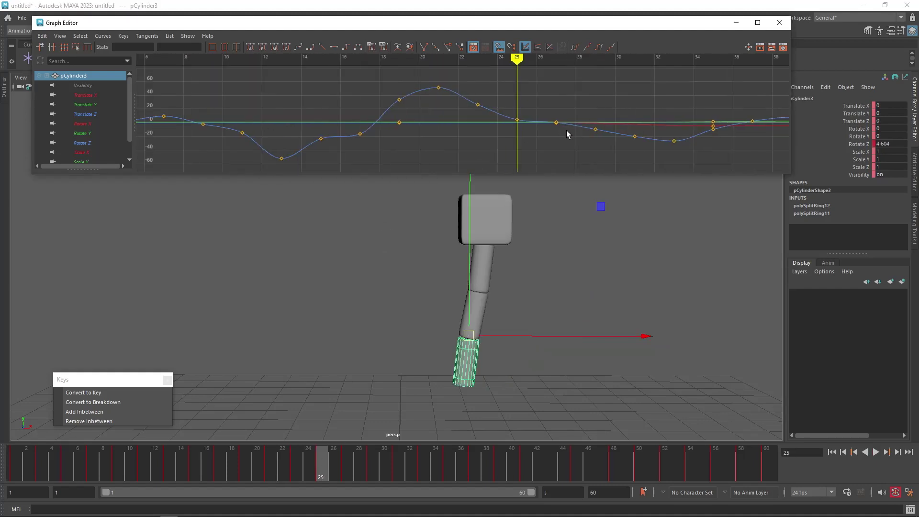
{"action": "left_click_drag", "start_coordinate": [505, 135], "coordinate": [505, 135]}
{"action": "middle_click_drag", "start_coordinate": [515, 121], "coordinate": [482, 108]}
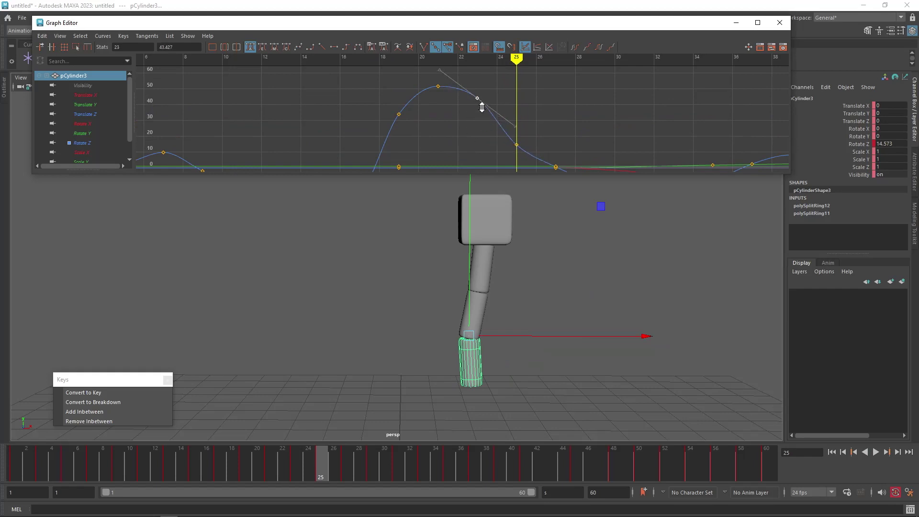
Step: Lower the lowest segment's Rotate Z keys at frame 29 to -30.171 and frame 27 to about -19.6
{"action": "left_click_drag", "start_coordinate": [283, 453], "coordinate": [369, 458]}
{"action": "middle_click_drag", "start_coordinate": [548, 162], "coordinate": [521, 98], "text": "alt"}
{"action": "left_click_drag", "start_coordinate": [580, 102], "coordinate": [563, 129]}
{"action": "middle_click_drag", "start_coordinate": [573, 128], "coordinate": [572, 160], "text": "shift"}
{"action": "left_click_drag", "start_coordinate": [520, 119], "coordinate": [534, 98]}
{"action": "middle_click_drag", "start_coordinate": [533, 110], "coordinate": [529, 133], "text": "shift"}
{"action": "key", "text": "ctrl+z"}
{"action": "left_click", "coordinate": [528, 101]}
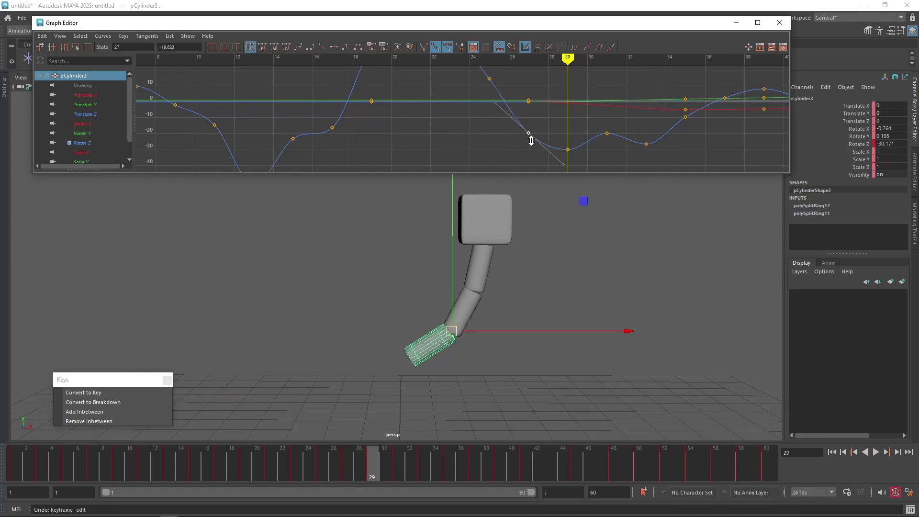
Step: Lower the lowest segment's Rotate Z keys at frame 29 to -32.587, frame 31 to -36.212, frame 33 to about -32 and frame 35 to -18.43
{"action": "left_click_drag", "start_coordinate": [257, 460], "coordinate": [402, 463]}
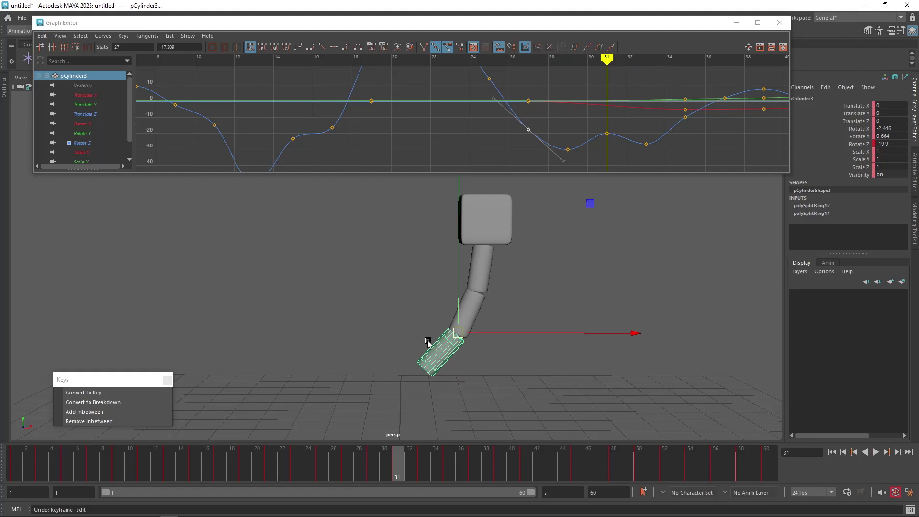
{"action": "left_click_drag", "start_coordinate": [622, 120], "coordinate": [598, 143]}
{"action": "middle_click_drag", "start_coordinate": [610, 140], "coordinate": [609, 177], "text": "shift"}
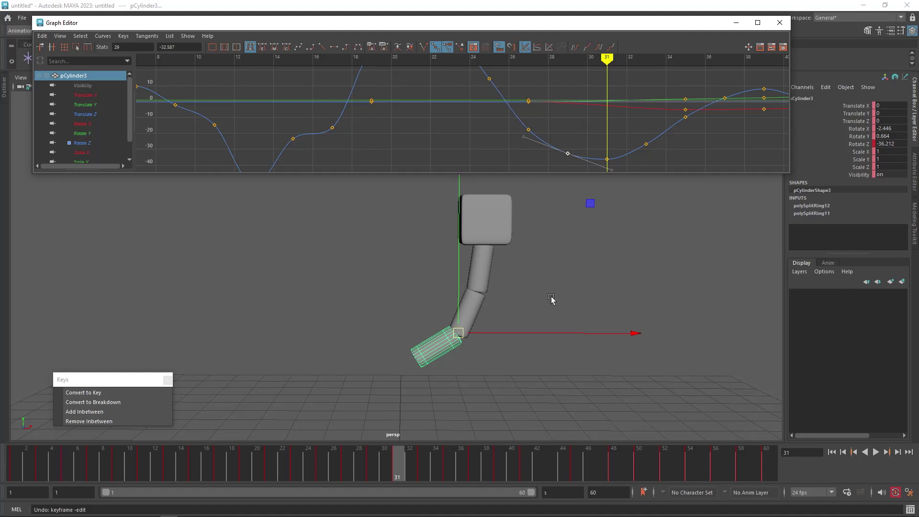
{"action": "left_click_drag", "start_coordinate": [262, 463], "coordinate": [453, 468]}
{"action": "left_click", "coordinate": [689, 115]}
{"action": "middle_click_drag", "start_coordinate": [689, 115], "coordinate": [693, 137]}
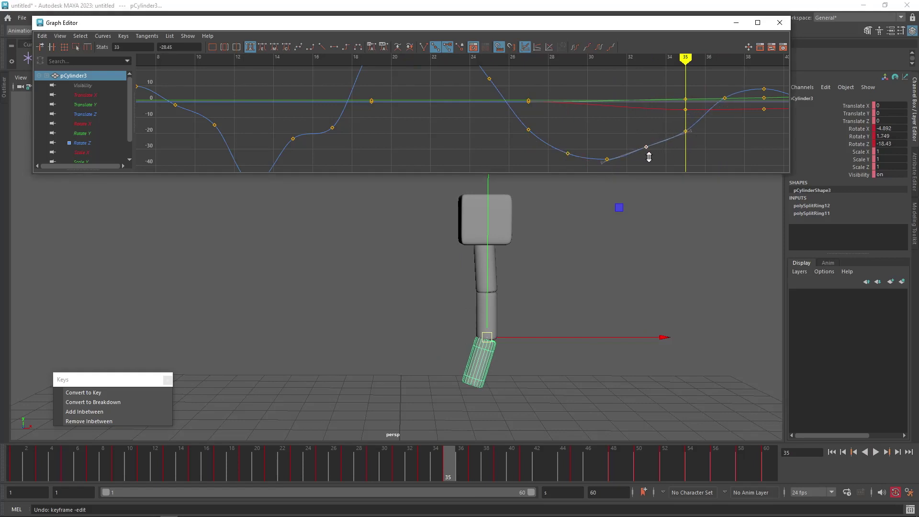
Step: Raise the lowest segment's Rotate Z key at frame 39 to 15.988, then lower frame 37 to about -4 and frame 35 to -20.545
{"action": "mouse_move", "coordinate": [354, 478]}
{"action": "left_mouse_down"}
{"action": "mouse_move", "coordinate": [519, 476]}
{"action": "mouse_move", "coordinate": [429, 469]}
{"action": "mouse_move", "coordinate": [510, 468]}
{"action": "mouse_move", "coordinate": [502, 463]}
{"action": "left_mouse_up"}
{"action": "middle_click_drag", "start_coordinate": [699, 122], "coordinate": [539, 119], "text": "alt"}
{"action": "left_click_drag", "start_coordinate": [603, 86], "coordinate": [605, 75]}
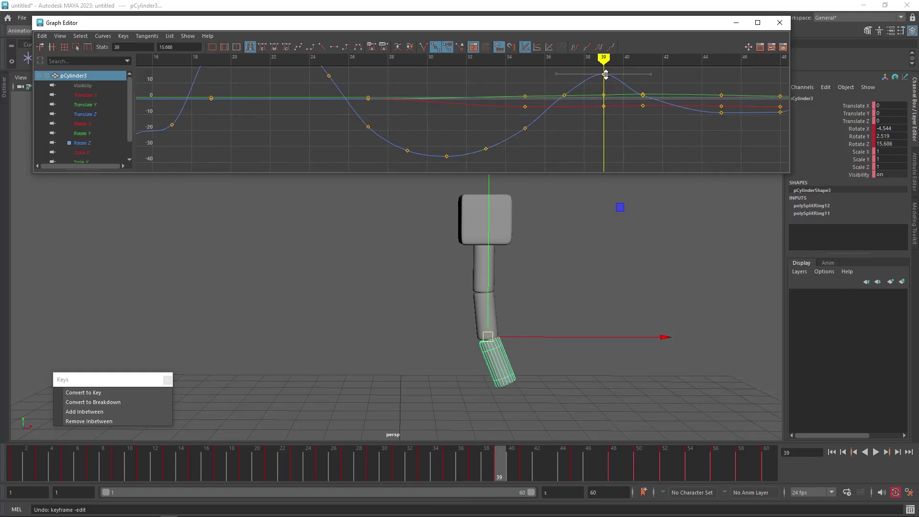
{"action": "left_click", "coordinate": [564, 96]}
{"action": "middle_click_drag", "start_coordinate": [564, 95], "coordinate": [566, 115], "text": "shift"}
{"action": "left_click", "coordinate": [524, 129]}
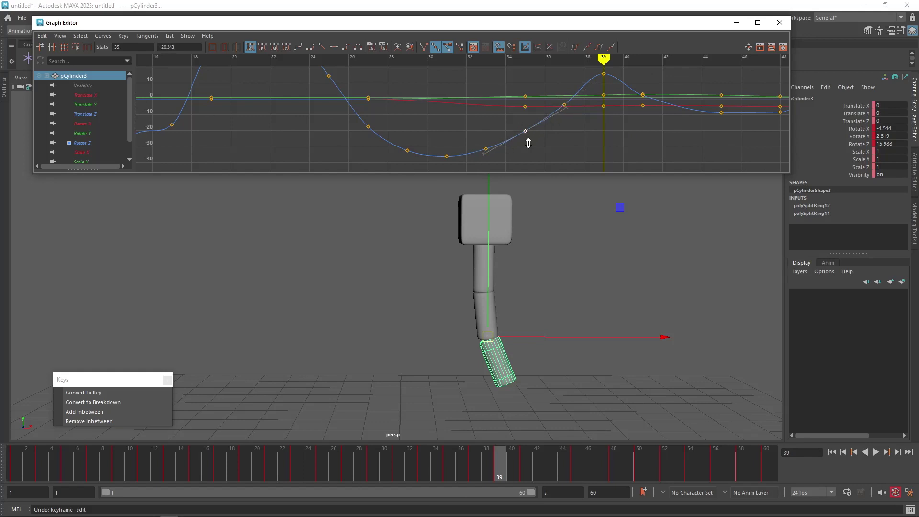
Step: Raise the lowest segment's Rotate Z key at frame 41 to 18.405 to round off the forward swing's peak
{"action": "left_click_drag", "start_coordinate": [411, 462], "coordinate": [526, 473]}
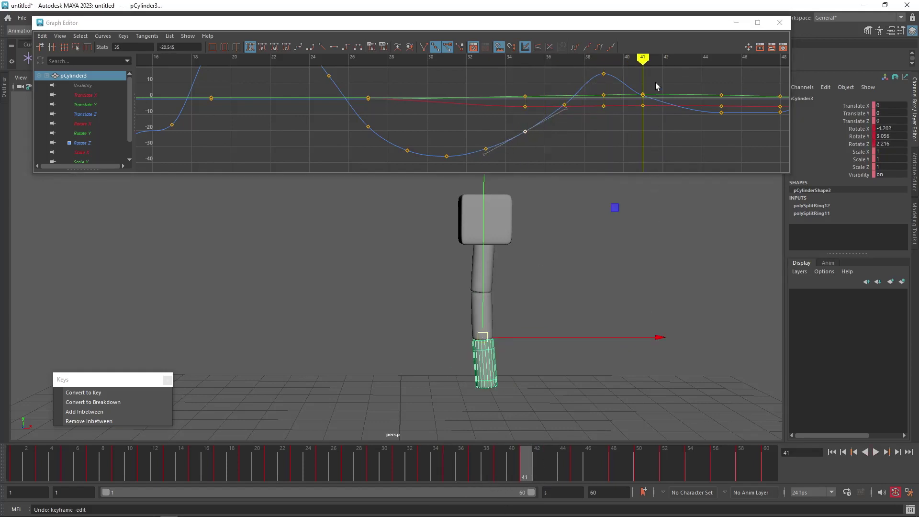
{"action": "left_click_drag", "start_coordinate": [656, 83], "coordinate": [632, 123]}
{"action": "left_click", "coordinate": [541, 76]}
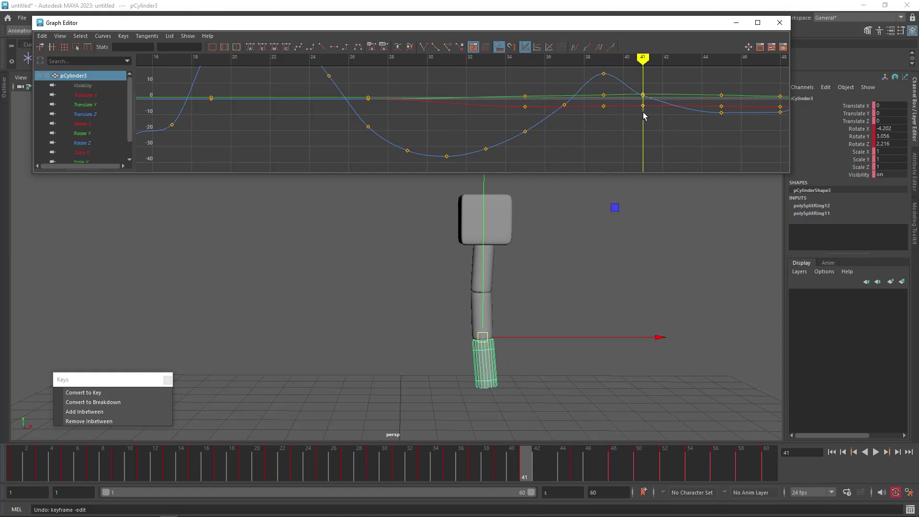
{"action": "left_click_drag", "start_coordinate": [637, 99], "coordinate": [639, 99]}
{"action": "left_click_drag", "start_coordinate": [549, 91], "coordinate": [546, 78]}
{"action": "left_click_drag", "start_coordinate": [662, 97], "coordinate": [607, 122]}
{"action": "middle_click_drag", "start_coordinate": [601, 119], "coordinate": [642, 86], "text": "shift"}
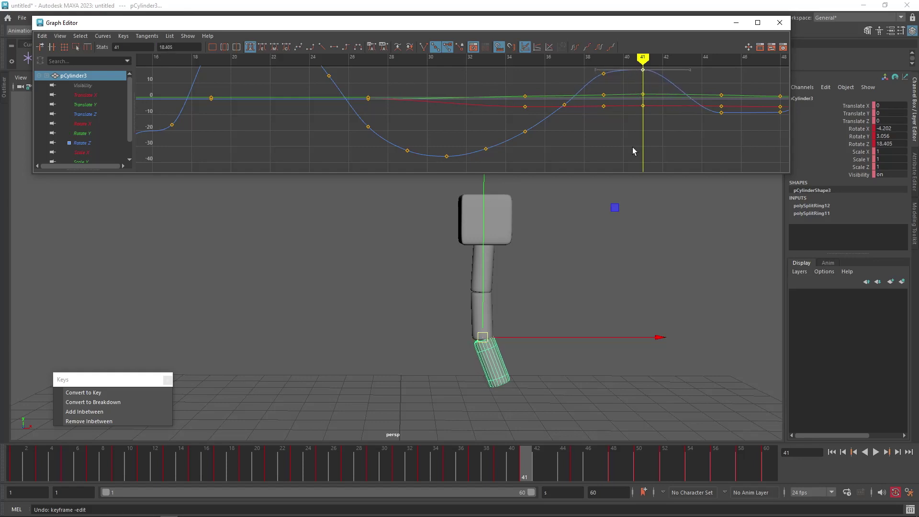
Step: Raise the lowest segment's Rotate Z keys at frame 43 to about 11 and frame 45 to -3.186, and play back the animation
{"action": "left_click_drag", "start_coordinate": [457, 469], "coordinate": [553, 465]}
{"action": "middle_click_drag", "start_coordinate": [704, 150], "coordinate": [573, 93], "text": "alt"}
{"action": "left_click_drag", "start_coordinate": [533, 476], "coordinate": [572, 469]}
{"action": "left_click_drag", "start_coordinate": [592, 149], "coordinate": [618, 119]}
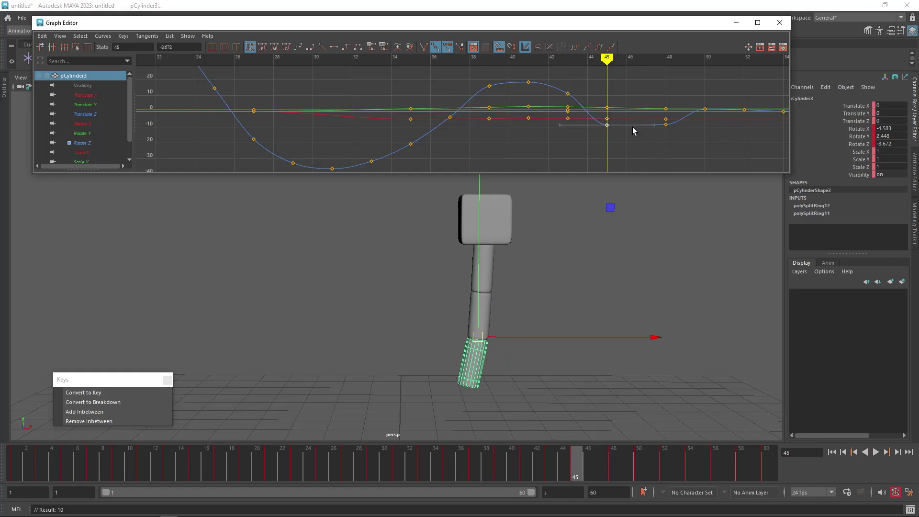
{"action": "left_click_drag", "start_coordinate": [564, 461], "coordinate": [257, 459]}
{"action": "key", "text": "alt+v"}
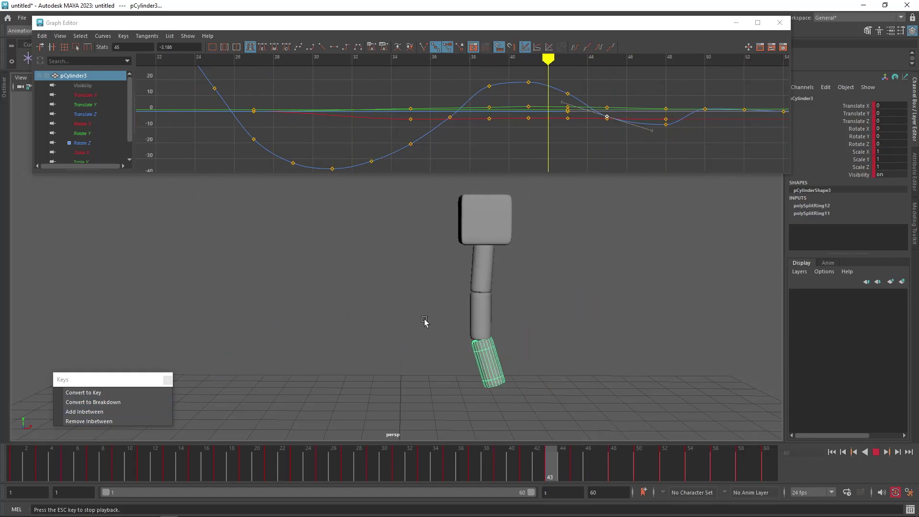
Step: Lower the lowest segment's Rotate Z keys at frame 50 to -7.365 and frame 52 to -3.285 to delay the return swing
{"action": "left_click_drag", "start_coordinate": [364, 464], "coordinate": [639, 484]}
{"action": "left_click", "coordinate": [704, 101]}
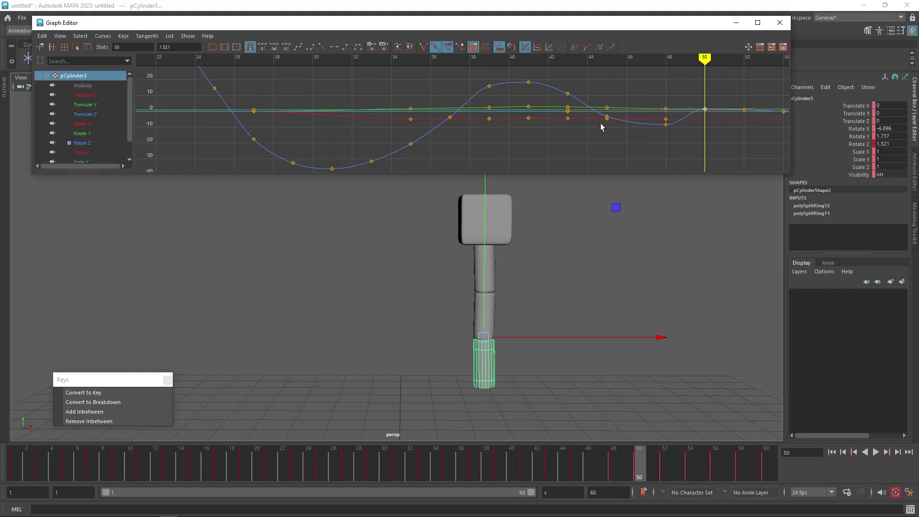
{"action": "middle_click_drag", "start_coordinate": [717, 132], "coordinate": [718, 139], "text": "shift"}
{"action": "middle_click_drag", "start_coordinate": [614, 148], "coordinate": [468, 142], "text": "alt"}
{"action": "left_click_drag", "start_coordinate": [540, 464], "coordinate": [665, 473]}
{"action": "right_click_drag", "start_coordinate": [586, 119], "coordinate": [594, 96], "text": "alt+shift"}
{"action": "middle_click_drag", "start_coordinate": [595, 117], "coordinate": [547, 157], "text": "alt"}
{"action": "left_click_drag", "start_coordinate": [567, 97], "coordinate": [536, 118]}
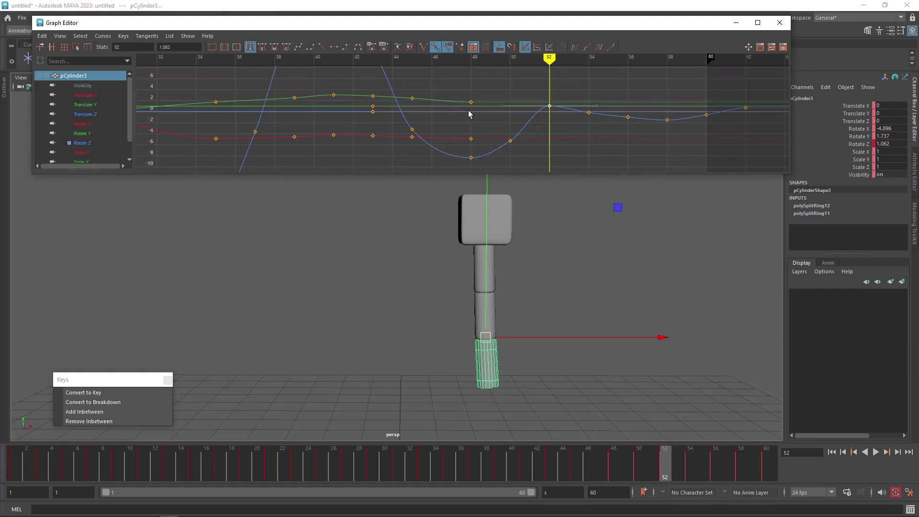
{"action": "middle_click_drag", "start_coordinate": [561, 115], "coordinate": [563, 137], "text": "shift"}
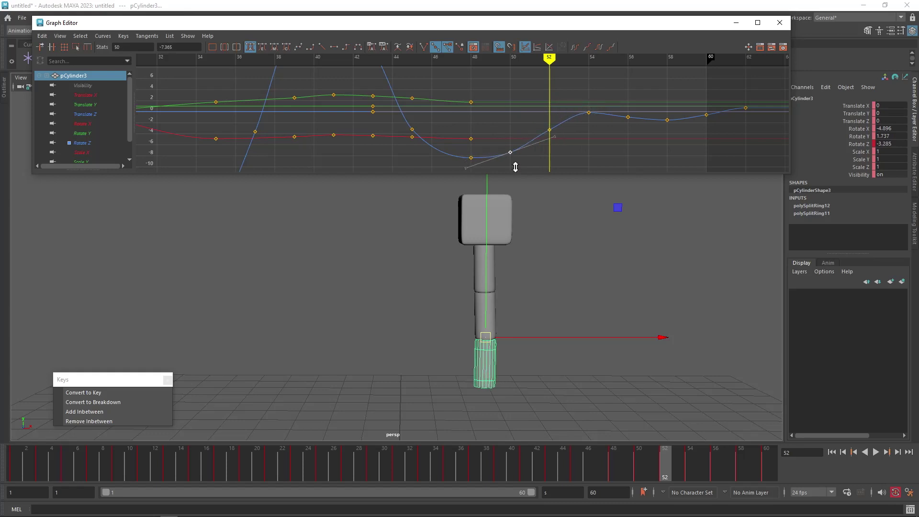
Step: Raise the lowest segment's Rotate Z keys at frames 56, 58 and 60 to 1.056, 1.366 and 0.996, and play back the animation
{"action": "left_click_drag", "start_coordinate": [564, 462], "coordinate": [715, 474]}
{"action": "middle_click_drag", "start_coordinate": [650, 141], "coordinate": [567, 138], "text": "alt"}
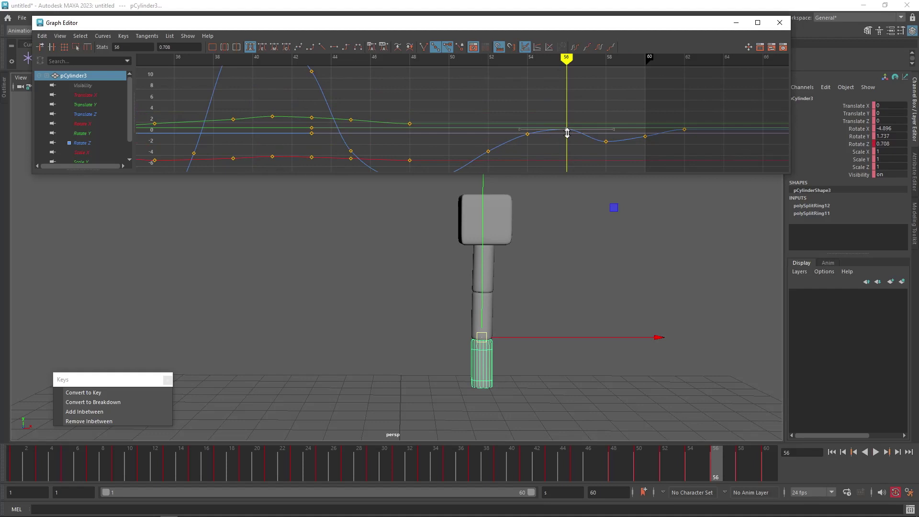
{"action": "mouse_move", "coordinate": [650, 466]}
{"action": "left_mouse_down"}
{"action": "mouse_move", "coordinate": [728, 474]}
{"action": "mouse_move", "coordinate": [740, 484]}
{"action": "left_mouse_up"}
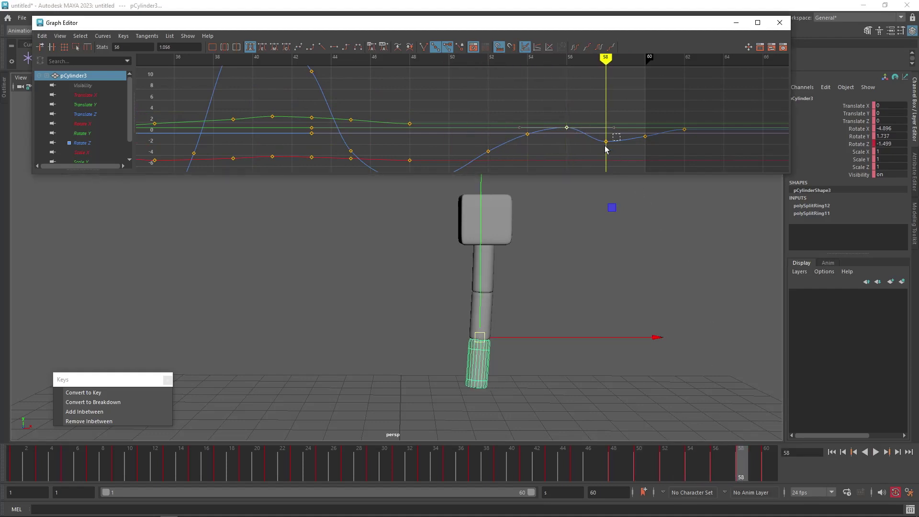
{"action": "middle_click_drag", "start_coordinate": [604, 150], "coordinate": [603, 127], "text": "shift"}
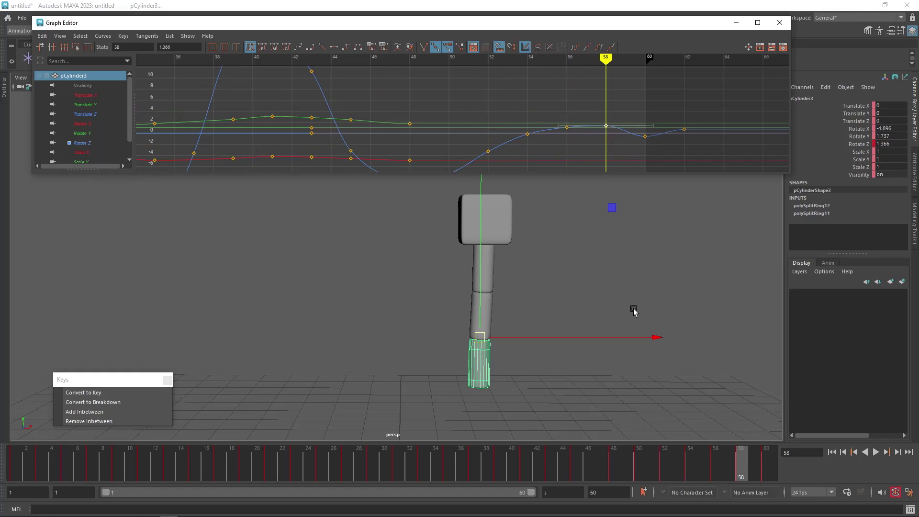
{"action": "left_click_drag", "start_coordinate": [620, 473], "coordinate": [768, 478]}
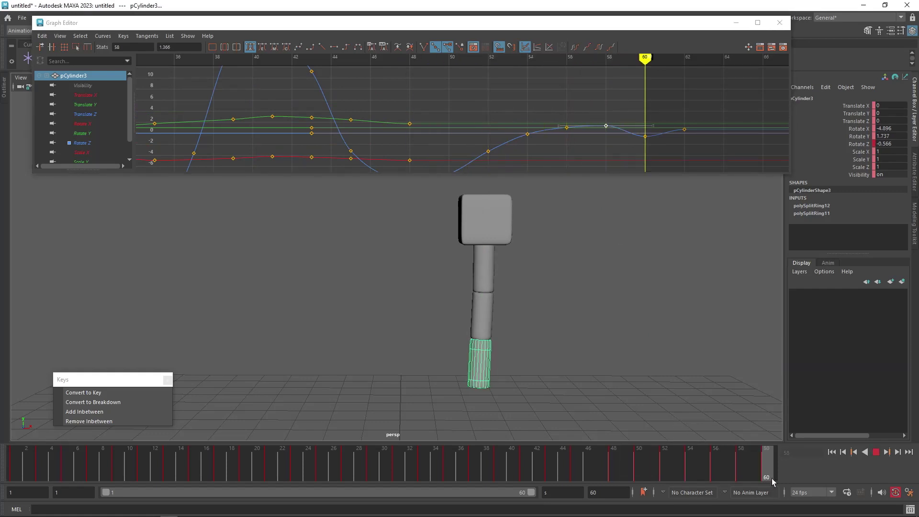
{"action": "left_click_drag", "start_coordinate": [636, 160], "coordinate": [652, 142]}
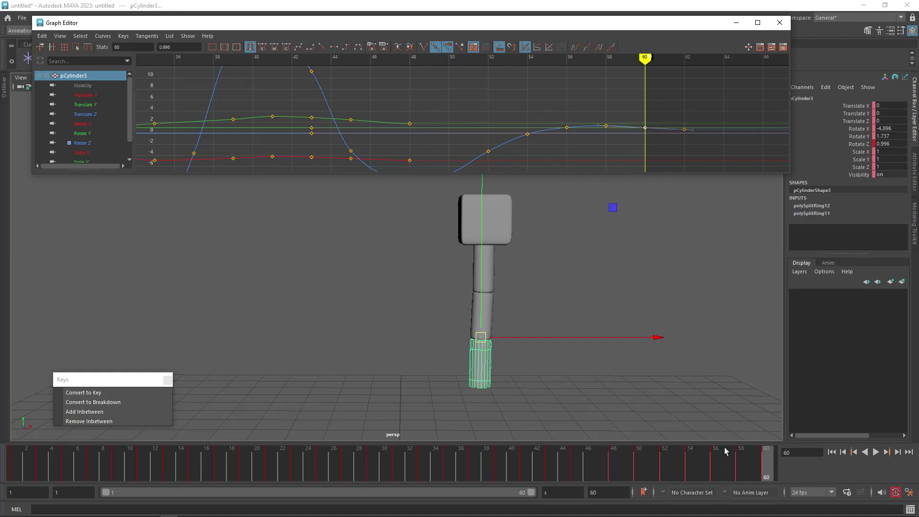
{"action": "key", "text": "alt+v"}
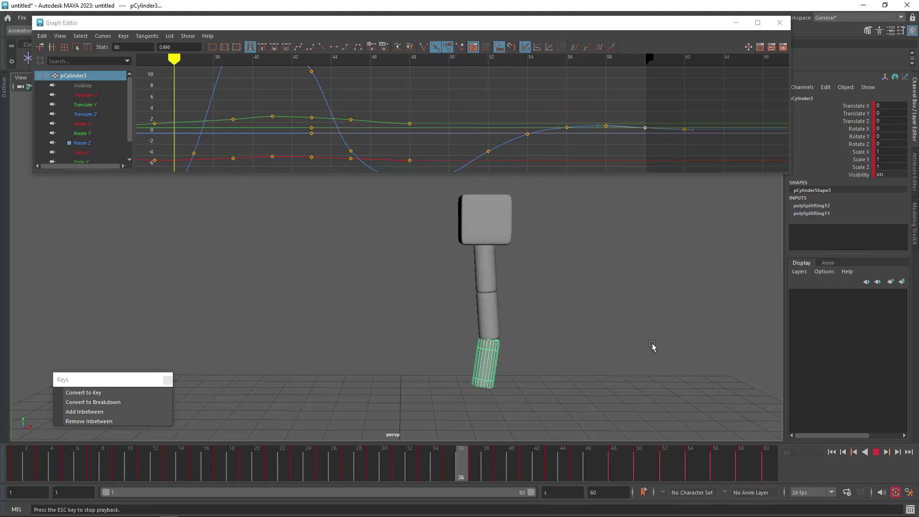
{"action": "key", "text": "alt+v"}
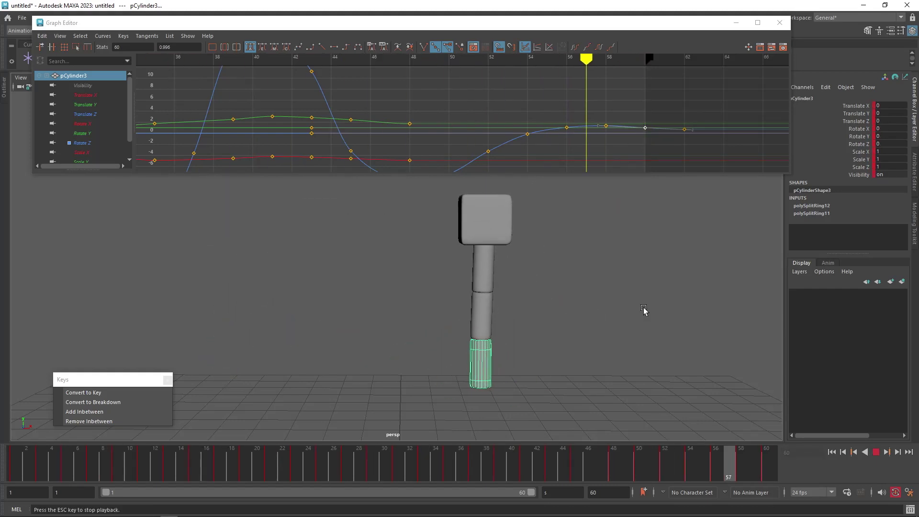
{"action": "key", "text": "alt+v"}
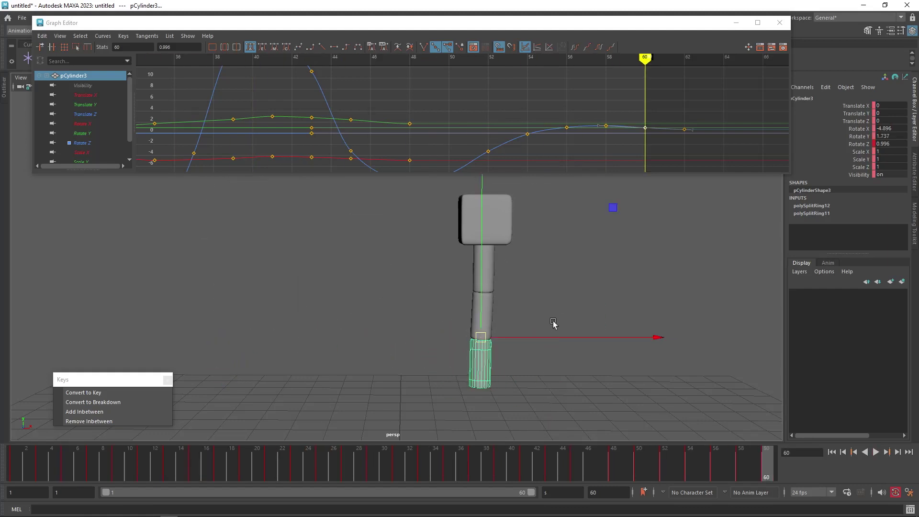
{"action": "key", "text": "alt+v"}
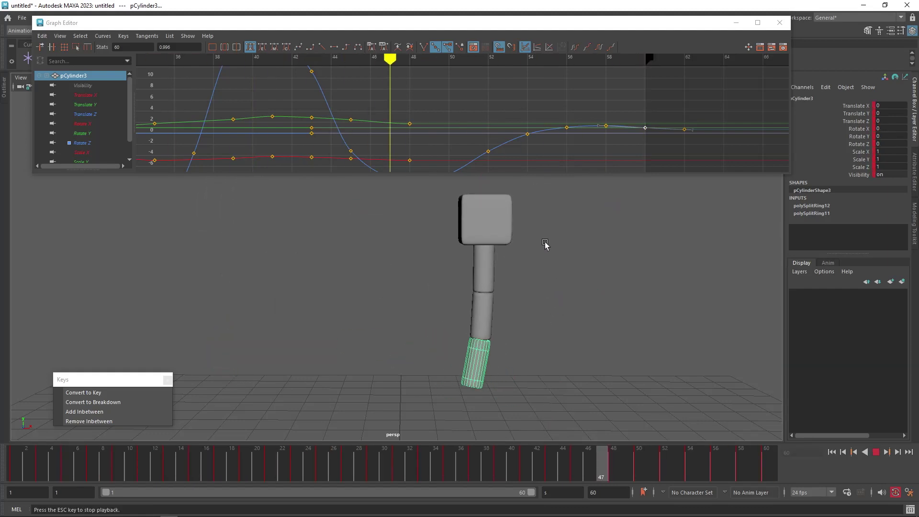
Step: Select the top segment and flatten its final swing by scaling down the Rotate Z keys from frame 48 to frame 60, checking it in playback
{"action": "left_click", "coordinate": [492, 269]}
{"action": "left_click_drag", "start_coordinate": [439, 452], "coordinate": [626, 472]}
{"action": "right_click_drag", "start_coordinate": [656, 120], "coordinate": [635, 81], "text": "alt+shift"}
{"action": "middle_click_drag", "start_coordinate": [634, 84], "coordinate": [532, 124], "text": "alt"}
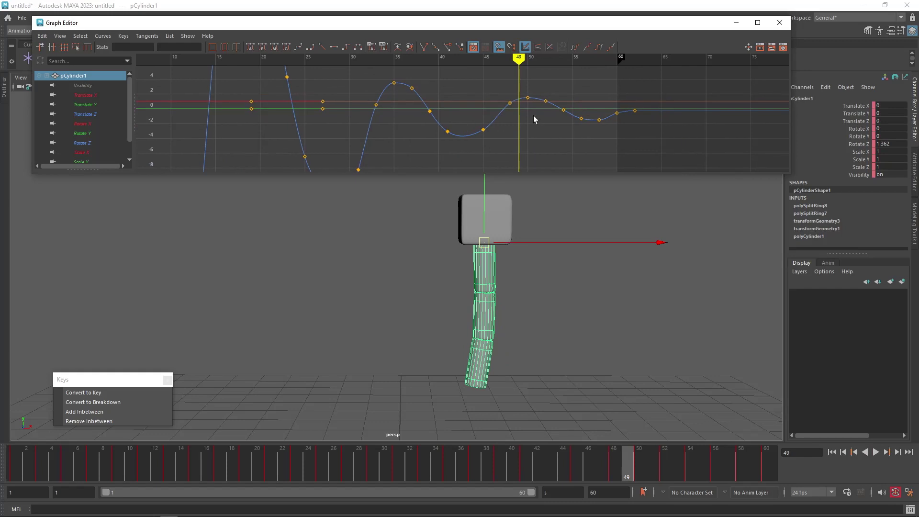
{"action": "left_click_drag", "start_coordinate": [623, 136], "coordinate": [624, 137]}
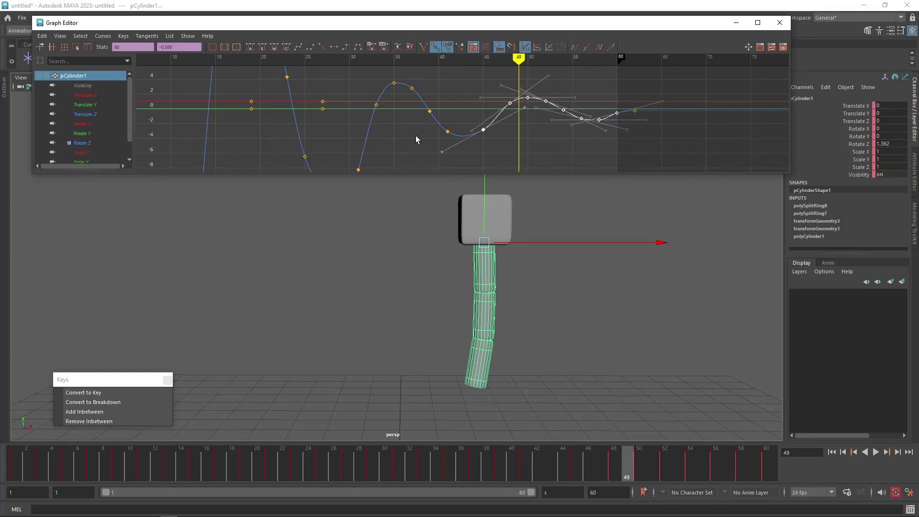
{"action": "key", "text": "e"}
{"action": "key", "text": "r"}
{"action": "mouse_move", "coordinate": [492, 122]}
{"action": "middle_mouse_down", "text": "shift"}
{"action": "mouse_move", "coordinate": [493, 130]}
{"action": "mouse_move", "coordinate": [507, 127]}
{"action": "middle_mouse_up", "text": "shift"}
{"action": "key", "text": "ctrl+z"}
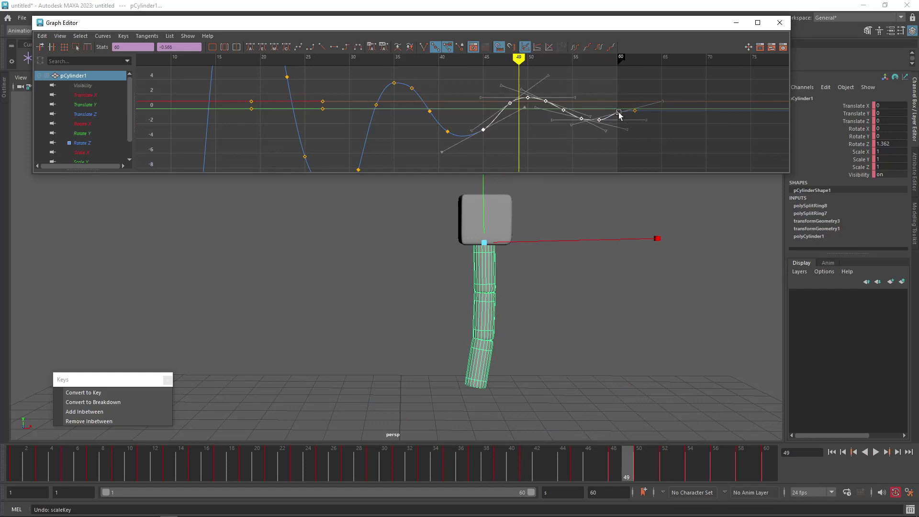
{"action": "middle_click_drag", "start_coordinate": [623, 106], "coordinate": [625, 126], "text": "shift"}
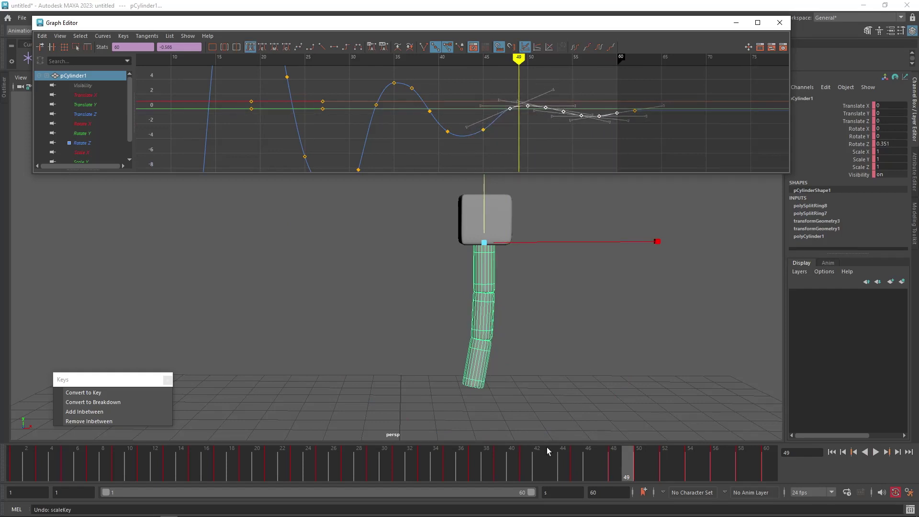
{"action": "key", "text": "alt+v"}
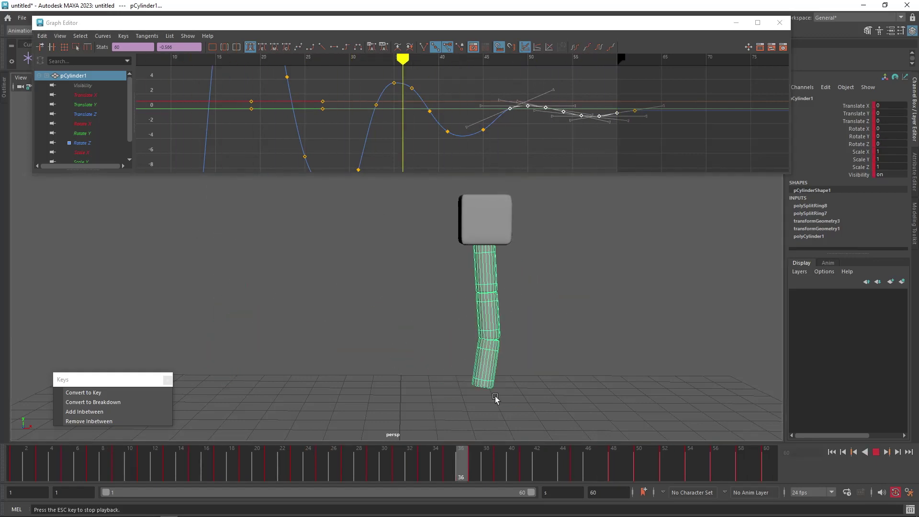
{"action": "key", "text": "Escape"}
Step: Deepen the middle segment's late Rotate Z dip, lowering frame 48 to -4.702, frame 50 to about -3.3 and frame 45 to -2.211
{"action": "left_click", "coordinate": [483, 324]}
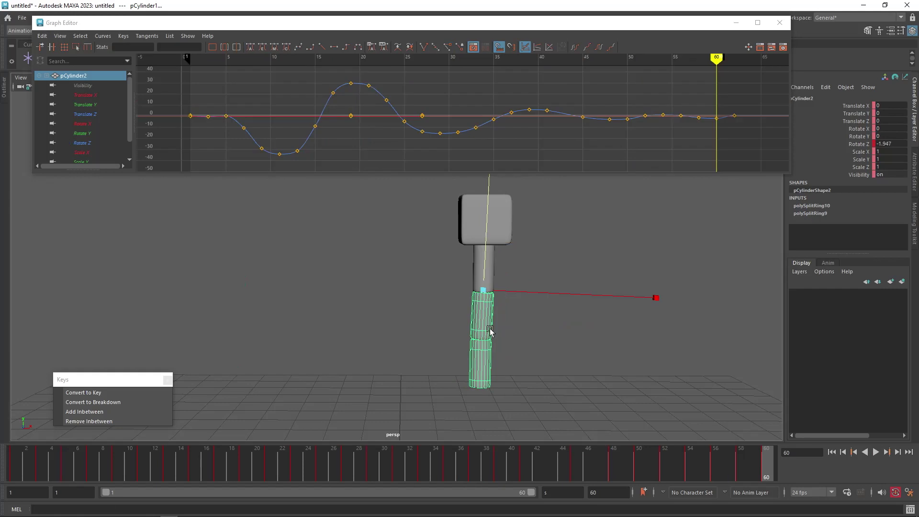
{"action": "mouse_move", "coordinate": [464, 469]}
{"action": "left_mouse_down"}
{"action": "mouse_move", "coordinate": [634, 484]}
{"action": "mouse_move", "coordinate": [582, 478]}
{"action": "mouse_move", "coordinate": [616, 478]}
{"action": "mouse_move", "coordinate": [615, 463]}
{"action": "left_mouse_up"}
{"action": "right_click_drag", "start_coordinate": [639, 118], "coordinate": [635, 44], "text": "alt+shift"}
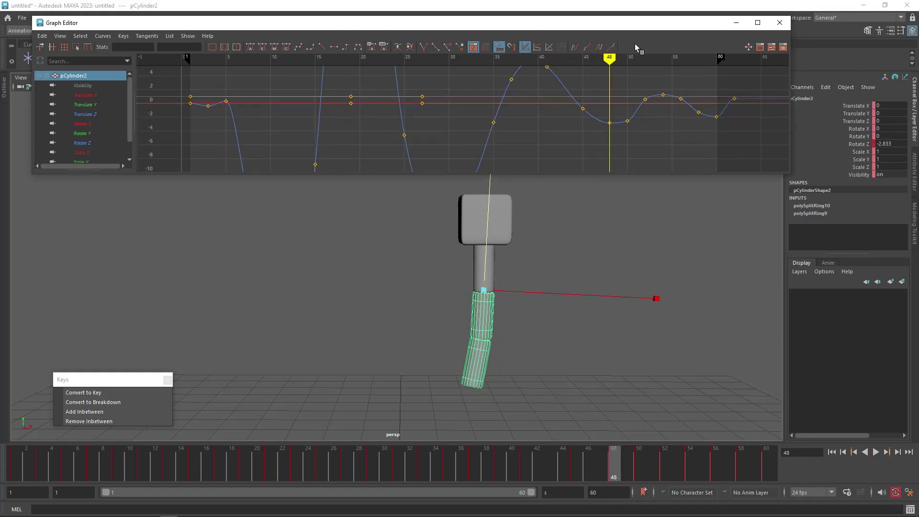
{"action": "left_click_drag", "start_coordinate": [628, 111], "coordinate": [613, 142]}
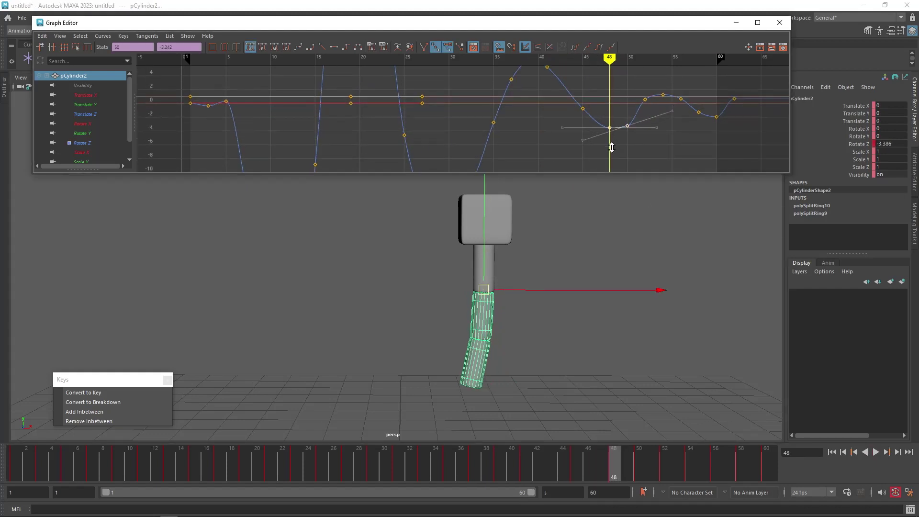
{"action": "middle_click_drag", "start_coordinate": [611, 150], "coordinate": [611, 154], "text": "shift"}
{"action": "left_click_drag", "start_coordinate": [623, 112], "coordinate": [631, 154]}
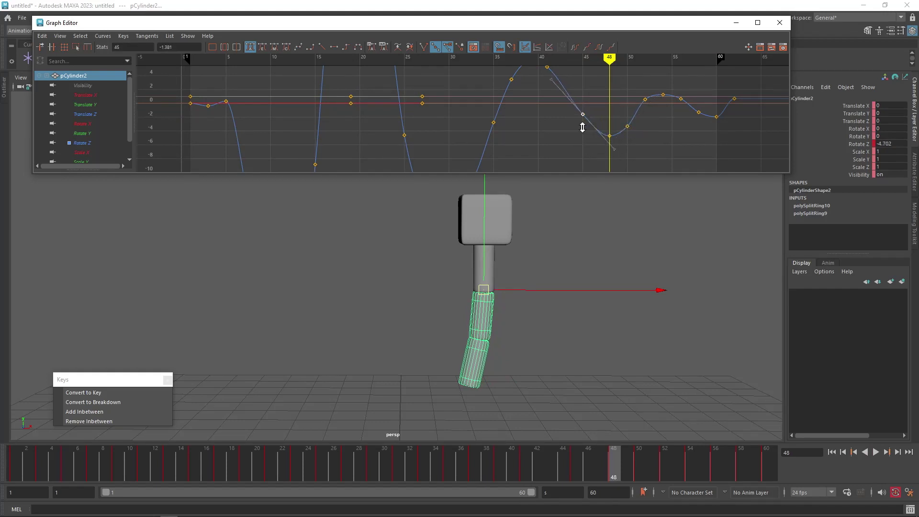
Step: Play back the animation with nothing selected and scrub to frame 1 to review the whole tail's motion
{"action": "mouse_move", "coordinate": [455, 476]}
{"action": "left_mouse_down"}
{"action": "mouse_move", "coordinate": [756, 480]}
{"action": "mouse_move", "coordinate": [790, 493]}
{"action": "mouse_move", "coordinate": [703, 483]}
{"action": "mouse_move", "coordinate": [768, 486]}
{"action": "left_mouse_up"}
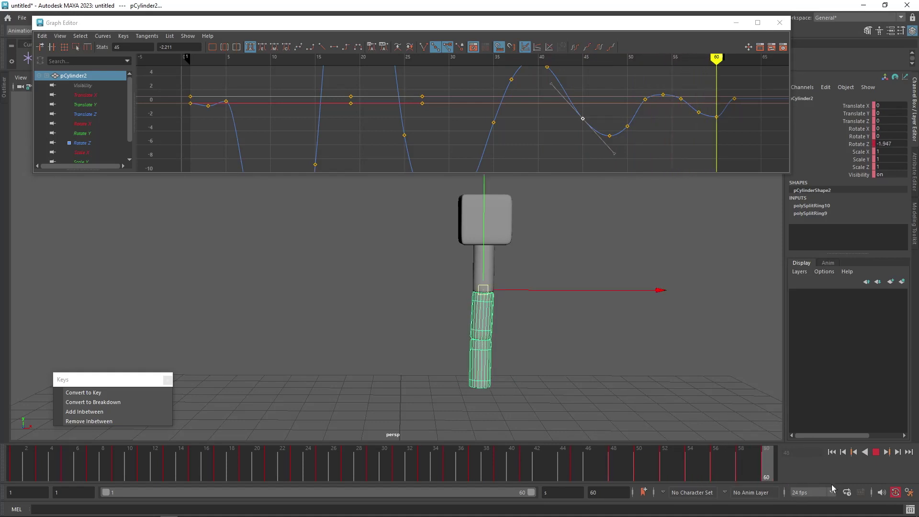
{"action": "key", "text": "alt+v"}
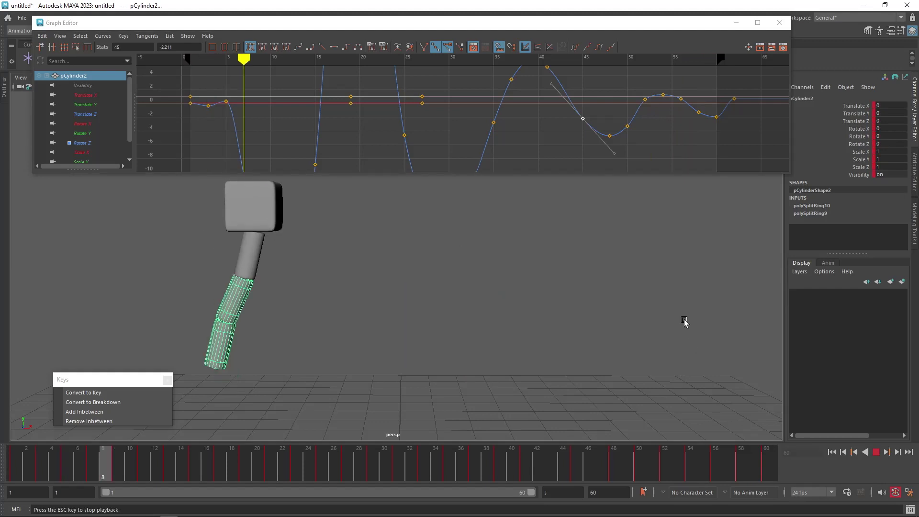
{"action": "left_click", "coordinate": [673, 273]}
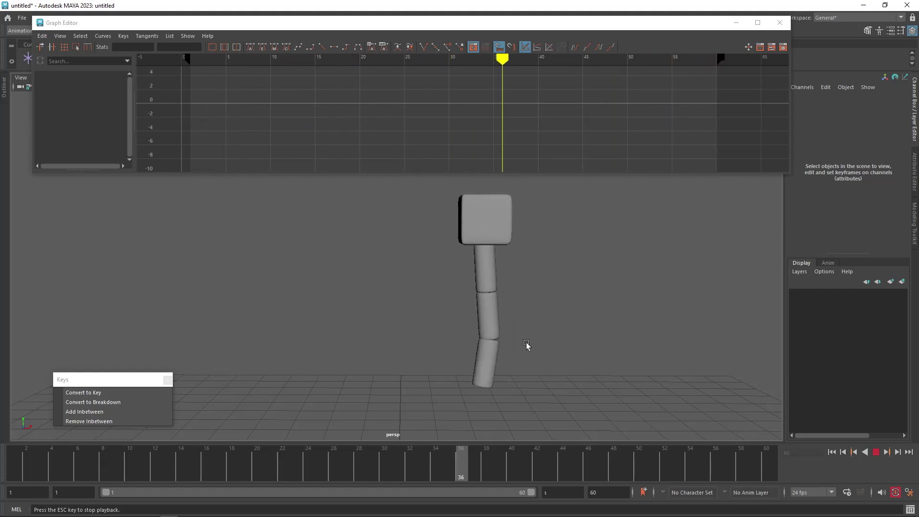
{"action": "left_click", "coordinate": [67, 473]}
{"action": "left_click_drag", "start_coordinate": [68, 474], "coordinate": [13, 474]}
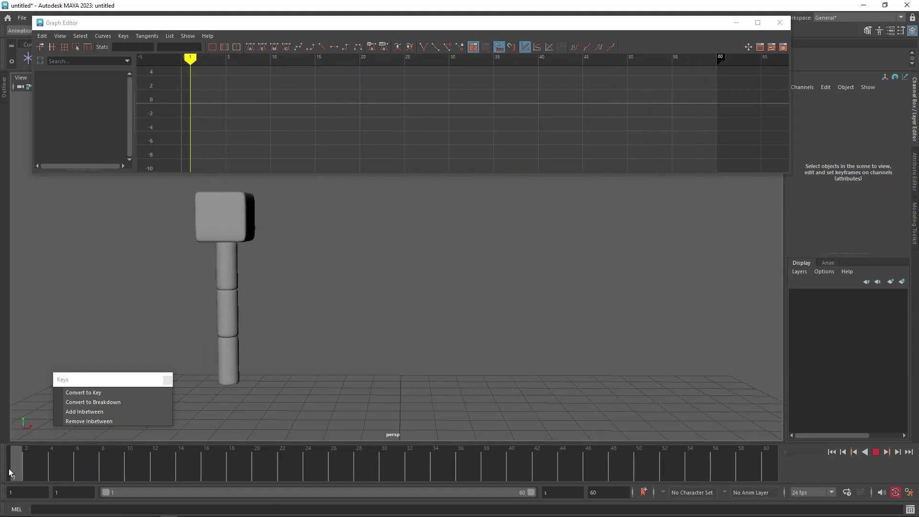
Step: Select the cube and move it farther back, opposite its travel direction, at frame 6 to strengthen the anticipation
{"action": "left_click", "coordinate": [216, 227]}
{"action": "left_click_drag", "start_coordinate": [18, 473], "coordinate": [83, 482]}
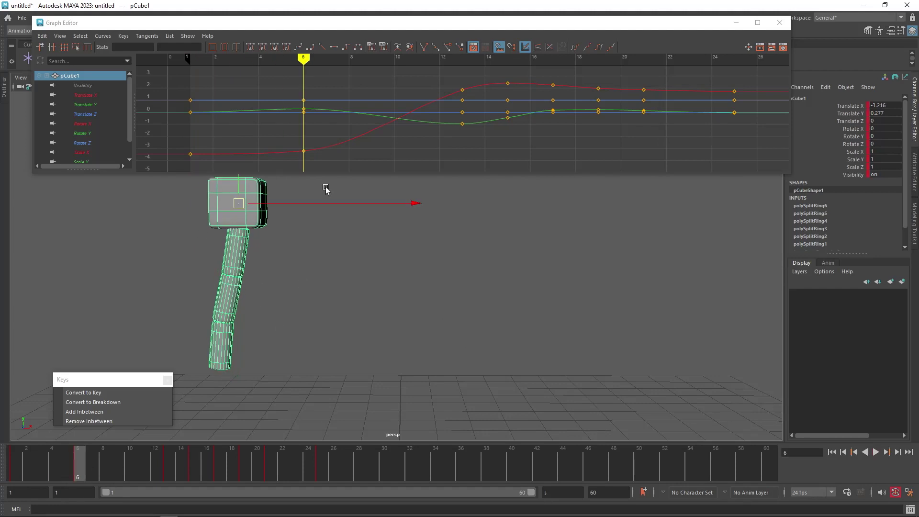
{"action": "left_click_drag", "start_coordinate": [7, 461], "coordinate": [82, 471]}
{"action": "left_click_drag", "start_coordinate": [237, 206], "coordinate": [163, 212]}
Step: Key the cube around frame 10, adjust its position there to shape the upward arc, and scrub the opening frames
{"action": "left_click_drag", "start_coordinate": [20, 473], "coordinate": [126, 473]}
{"action": "key", "text": "s"}
{"action": "key", "text": "w"}
{"action": "left_click_drag", "start_coordinate": [325, 210], "coordinate": [328, 155]}
{"action": "left_click_drag", "start_coordinate": [341, 190], "coordinate": [305, 237]}
{"action": "mouse_move", "coordinate": [39, 472]}
{"action": "left_mouse_down"}
{"action": "mouse_move", "coordinate": [12, 477]}
{"action": "mouse_move", "coordinate": [109, 485]}
{"action": "mouse_move", "coordinate": [172, 510]}
{"action": "mouse_move", "coordinate": [232, 501]}
{"action": "mouse_move", "coordinate": [2, 464]}
{"action": "left_mouse_up"}
{"action": "left_click_drag", "start_coordinate": [81, 472], "coordinate": [8, 460]}
Step: Select all three tail segments and rotate them at frame 3 to a Rotate Z of about 1.9 on the middle segment
{"action": "left_click", "coordinate": [227, 373]}
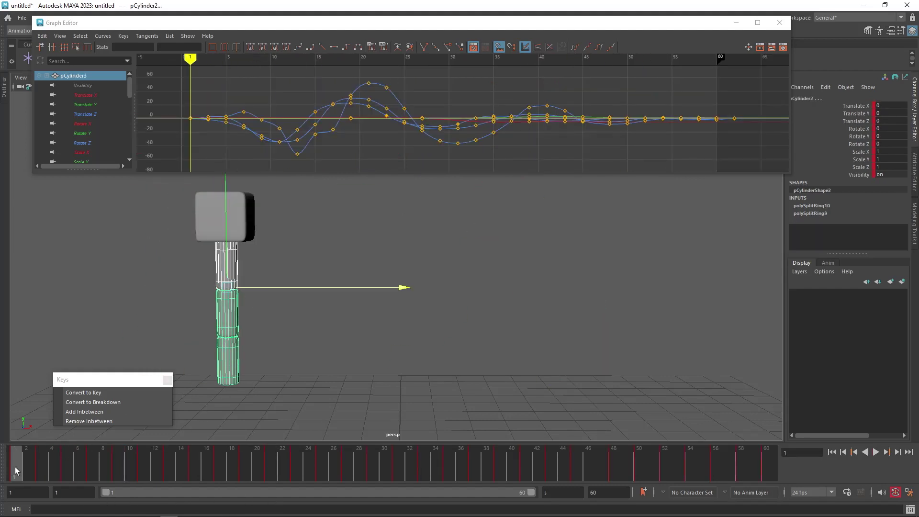
{"action": "left_click", "coordinate": [36, 467]}
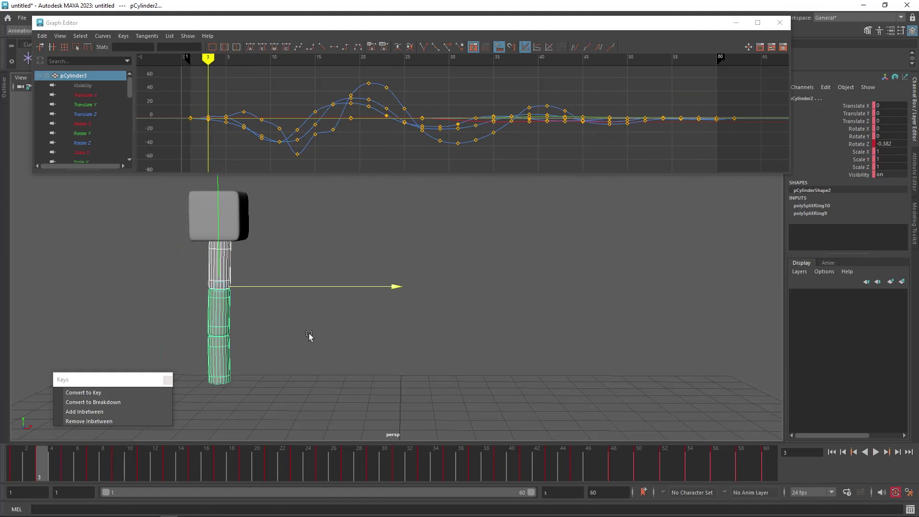
{"action": "key", "text": "e"}
{"action": "left_click_drag", "start_coordinate": [395, 270], "coordinate": [393, 291]}
{"action": "key", "text": "comma"}
{"action": "key", "text": "period"}
{"action": "key", "text": "comma"}
{"action": "key", "text": "period"}
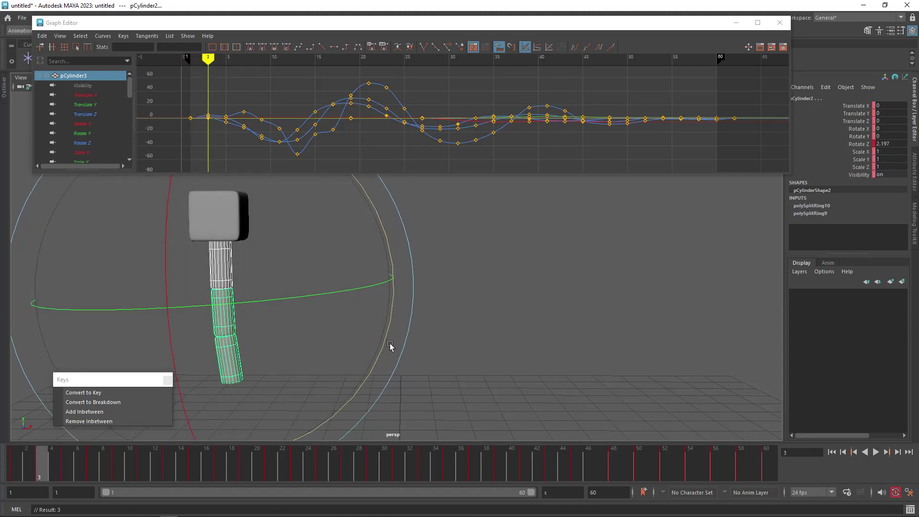
{"action": "left_click_drag", "start_coordinate": [391, 320], "coordinate": [389, 329]}
{"action": "key", "text": "comma"}
{"action": "key", "text": "period"}
Step: Rotate all three tail segments forward at frame 5, bringing the middle segment's Rotate Z to 9.058, and compare neighbouring keys
{"action": "key", "text": "period"}
{"action": "mouse_move", "coordinate": [331, 361]}
{"action": "left_mouse_down"}
{"action": "mouse_move", "coordinate": [337, 328]}
{"action": "mouse_move", "coordinate": [331, 343]}
{"action": "left_mouse_up"}
{"action": "key", "text": "comma"}
{"action": "key", "text": "period"}
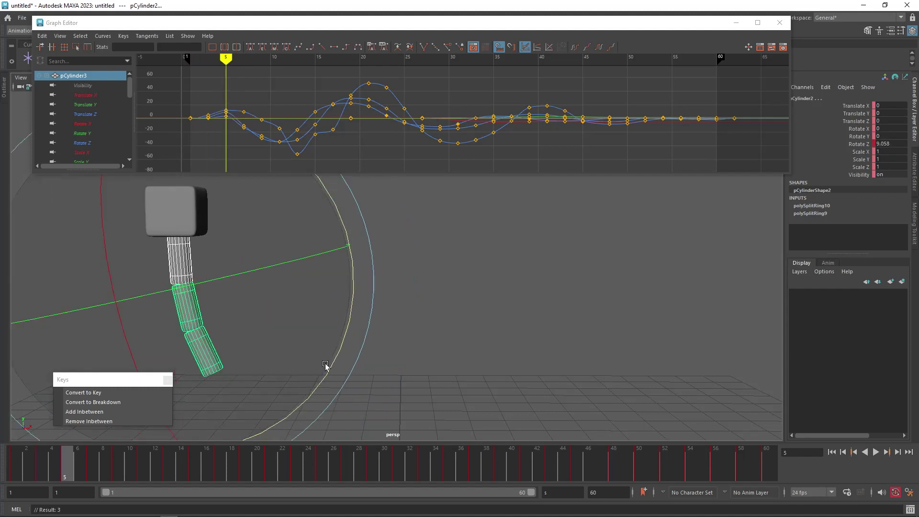
{"action": "key", "text": "period"}
{"action": "key", "text": "period"}
{"action": "key", "text": "comma"}
{"action": "key", "text": "period"}
{"action": "key", "text": "period"}
{"action": "key", "text": "period"}
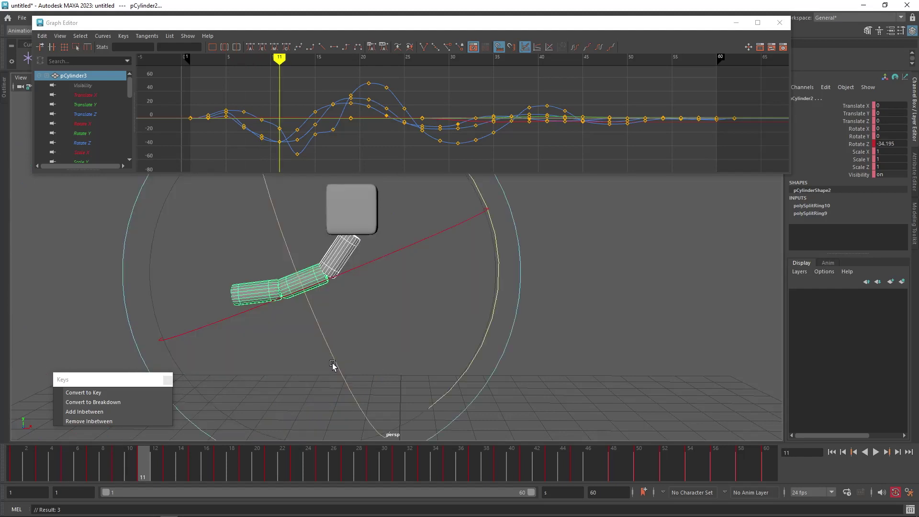
Step: Re-key the three tail segments' pose at frame 7 and compare it with the keys around it
{"action": "key", "text": "comma"}
{"action": "key", "text": "comma"}
{"action": "key", "text": "comma"}
{"action": "left_click", "coordinate": [88, 457]}
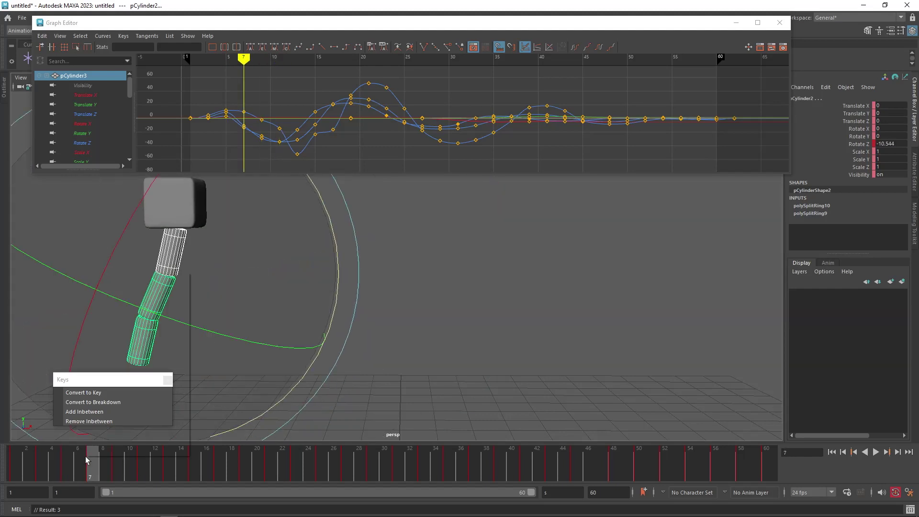
{"action": "right_click", "coordinate": [85, 455]}
{"action": "left_click", "coordinate": [117, 327]}
{"action": "key", "text": "s"}
{"action": "key", "text": "comma"}
{"action": "key", "text": "period"}
{"action": "key", "text": "period"}
{"action": "key", "text": "comma"}
{"action": "key", "text": "comma"}
{"action": "key", "text": "comma"}
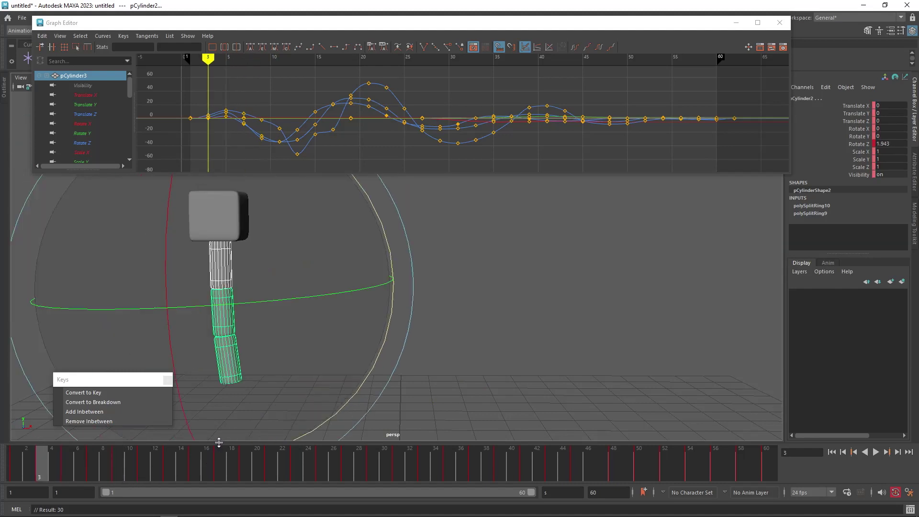
Step: Select only the lowest segment and adjust its Rotate Z at frame 3 to about 0
{"action": "left_click", "coordinate": [470, 336]}
{"action": "left_click", "coordinate": [224, 381]}
{"action": "left_click_drag", "start_coordinate": [383, 279], "coordinate": [378, 314]}
{"action": "key", "text": "comma"}
{"action": "key", "text": "period"}
{"action": "key", "text": "comma"}
{"action": "key", "text": "period"}
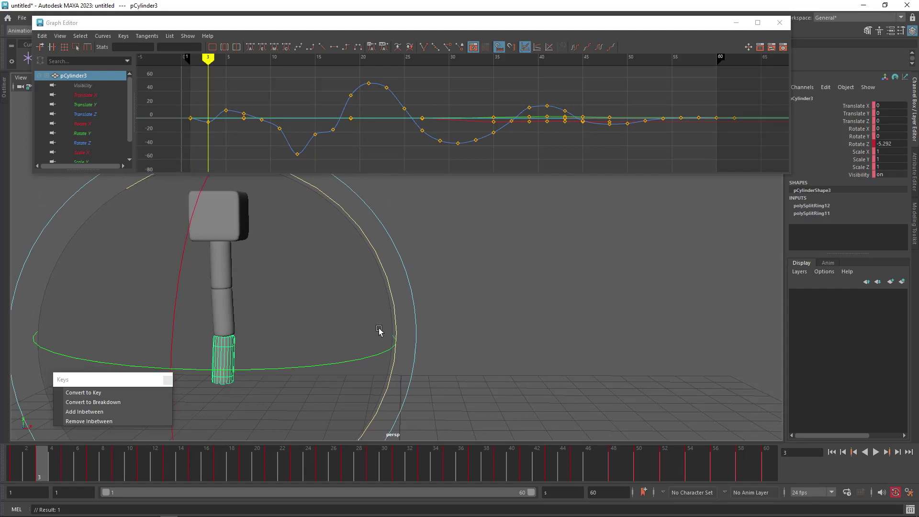
{"action": "key", "text": "comma"}
{"action": "key", "text": "period"}
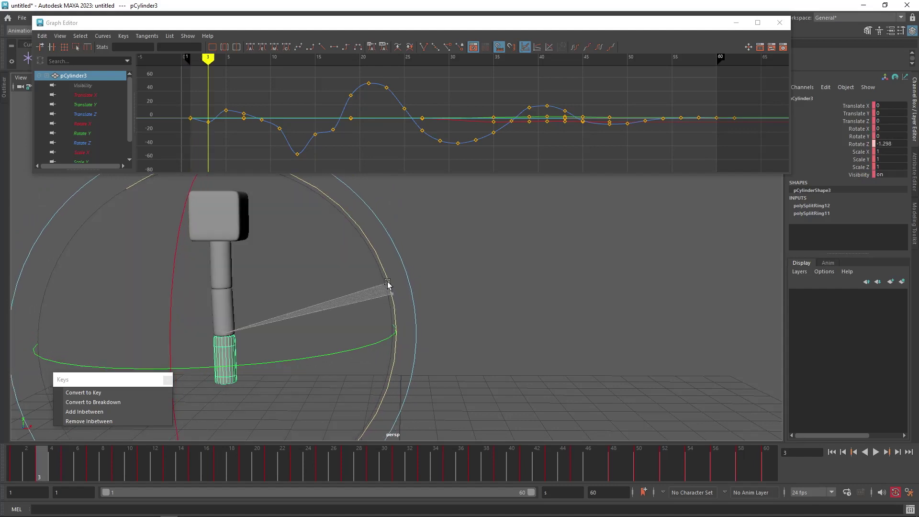
{"action": "key", "text": "comma"}
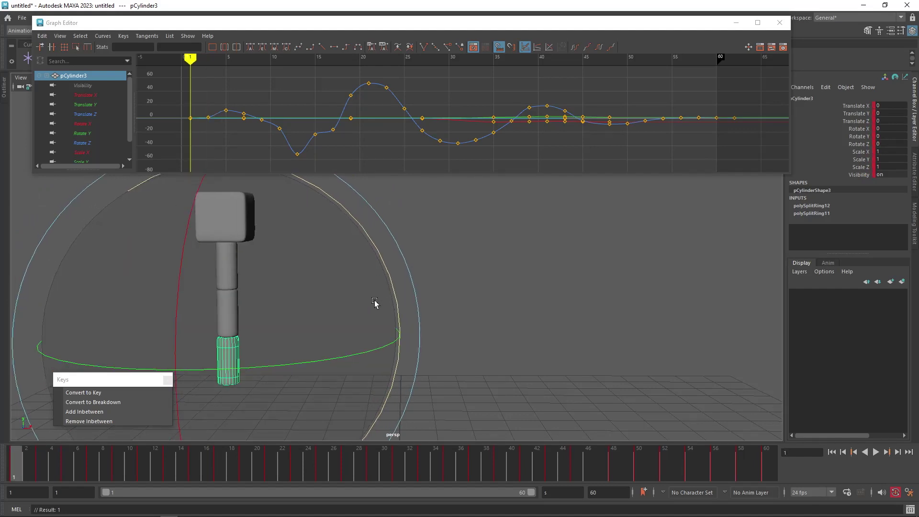
Step: Raise the lowest segment's Rotate Z at frame 5 to about 15, checking it against the adjacent keys
{"action": "key", "text": "period"}
{"action": "key", "text": "period"}
{"action": "key", "text": "comma"}
{"action": "key", "text": "period"}
{"action": "key", "text": "period"}
{"action": "key", "text": "comma"}
{"action": "key", "text": "period"}
Step: Select the middle and lowest segments and rotate them at frame 7 to a Rotate Z of 5.814 on the middle segment
{"action": "left_click", "coordinate": [477, 329]}
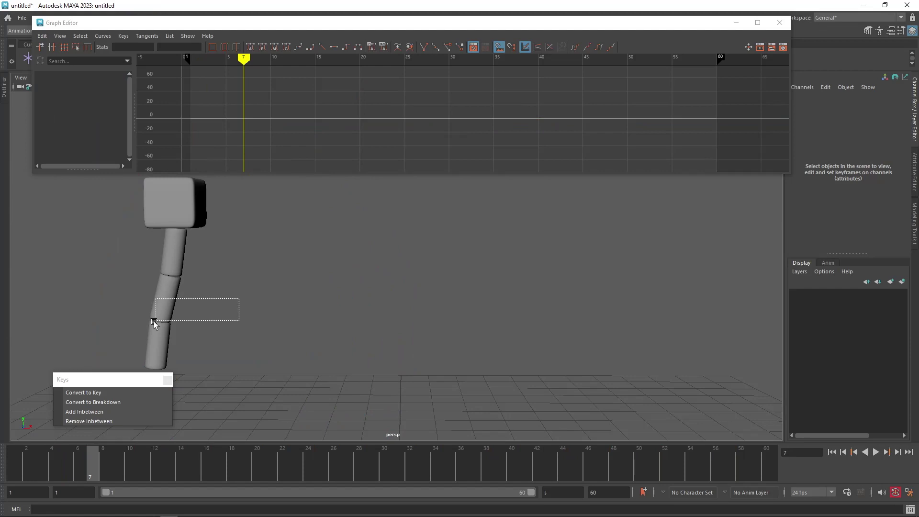
{"action": "left_click_drag", "start_coordinate": [160, 317], "coordinate": [160, 319]}
{"action": "key", "text": "ctrl+z"}
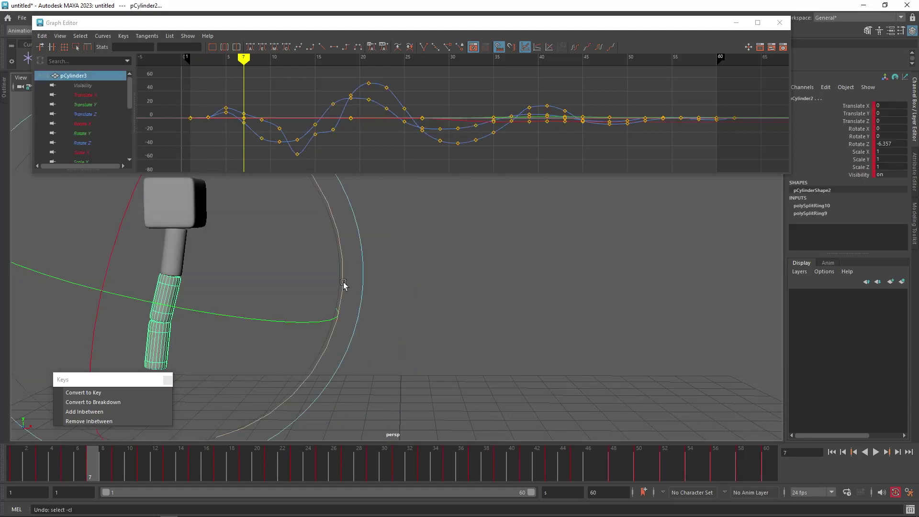
{"action": "left_click_drag", "start_coordinate": [337, 238], "coordinate": [227, 252]}
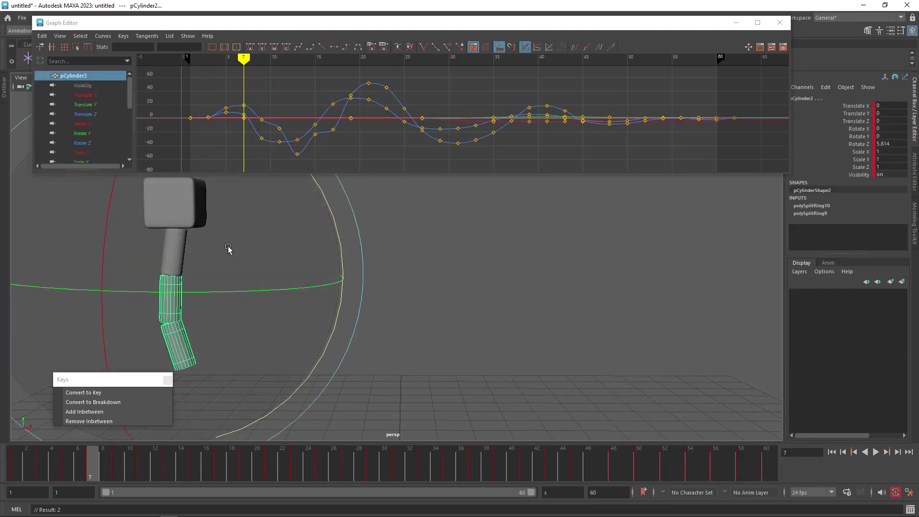
Step: Rotate the top segment slightly at frame 7 and check the pose against the neighbouring keys
{"action": "left_click", "coordinate": [181, 250]}
{"action": "left_click_drag", "start_coordinate": [345, 229], "coordinate": [342, 232]}
{"action": "key", "text": "comma"}
{"action": "key", "text": "period"}
{"action": "key", "text": "period"}
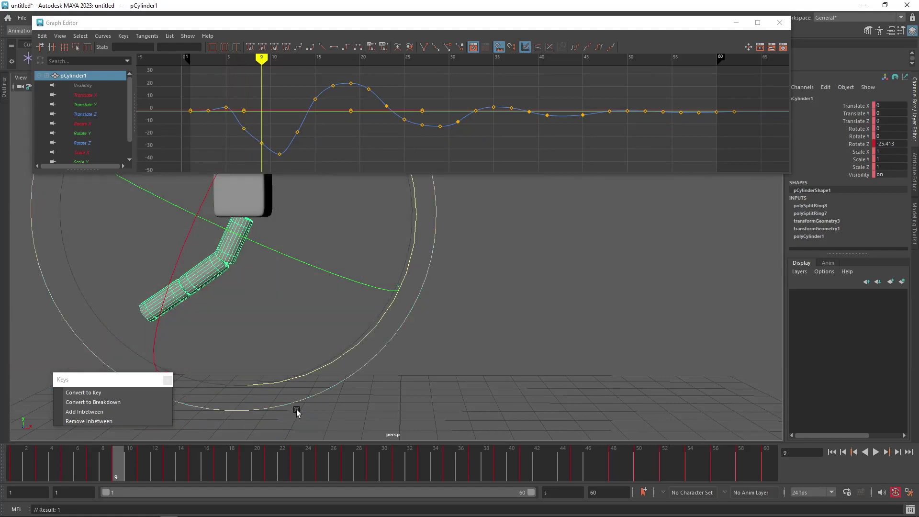
Step: Play back the animation from frame 1 and step through the top segment's keys up to frame 9
{"action": "key", "text": "comma"}
{"action": "key", "text": "comma"}
{"action": "key", "text": "comma"}
{"action": "left_click", "coordinate": [11, 465]}
{"action": "key", "text": "alt+v"}
{"action": "left_click_drag", "start_coordinate": [65, 482], "coordinate": [11, 465]}
{"action": "key", "text": "period"}
{"action": "key", "text": "period"}
{"action": "key", "text": "period"}
{"action": "key", "text": "period"}
Step: Swing the top segment back at frame 9 to a Rotate Z of -41.971
{"action": "left_click", "coordinate": [264, 271]}
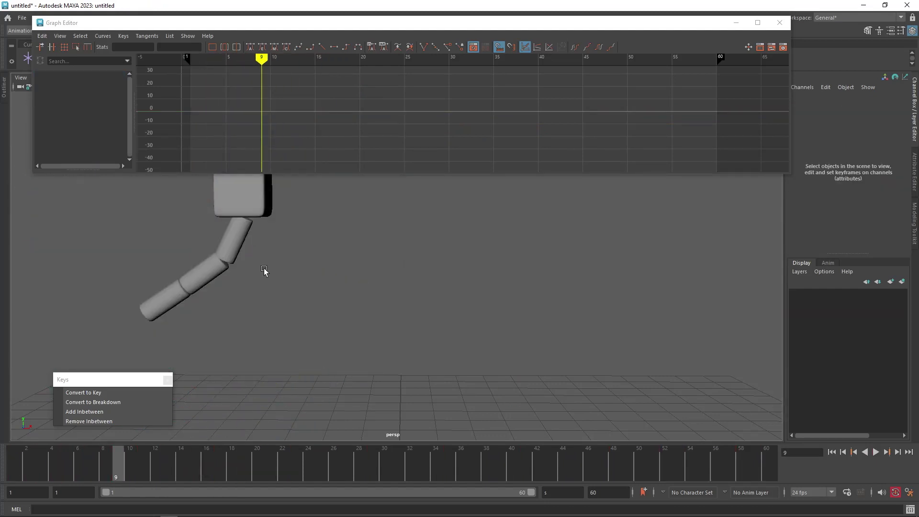
{"action": "left_click", "coordinate": [236, 237]}
{"action": "left_click_drag", "start_coordinate": [416, 225], "coordinate": [389, 279]}
{"action": "key", "text": "w"}
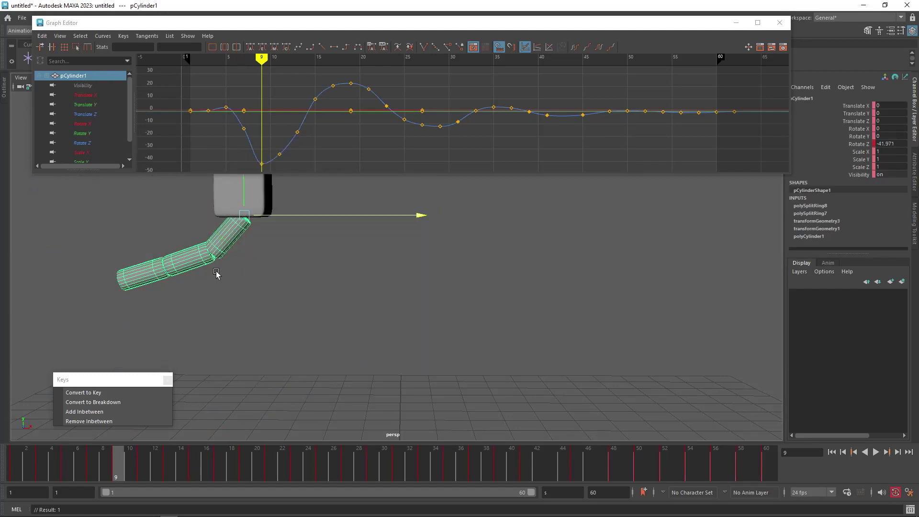
Step: Rotate the lowest segment downward at frame 9 so that it lags behind the segments above
{"action": "left_click", "coordinate": [136, 272]}
{"action": "key", "text": "e"}
{"action": "left_click_drag", "start_coordinate": [337, 268], "coordinate": [265, 165]}
{"action": "key", "text": "w"}
Step: Angle the middle segment farther downward at frame 9 and set the lowest segment's Rotate Z there to 32.964
{"action": "left_click", "coordinate": [196, 263]}
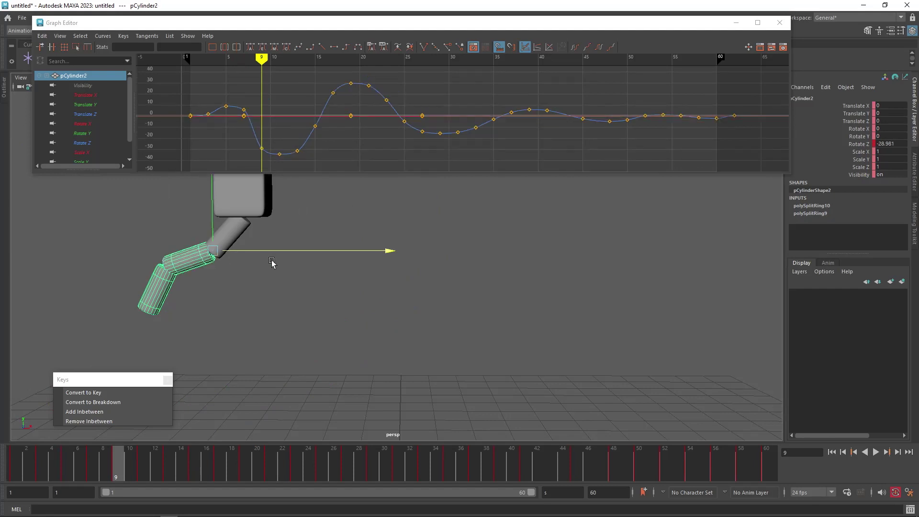
{"action": "key", "text": "e"}
{"action": "left_click_drag", "start_coordinate": [384, 244], "coordinate": [355, 348]}
{"action": "left_click", "coordinate": [323, 343]}
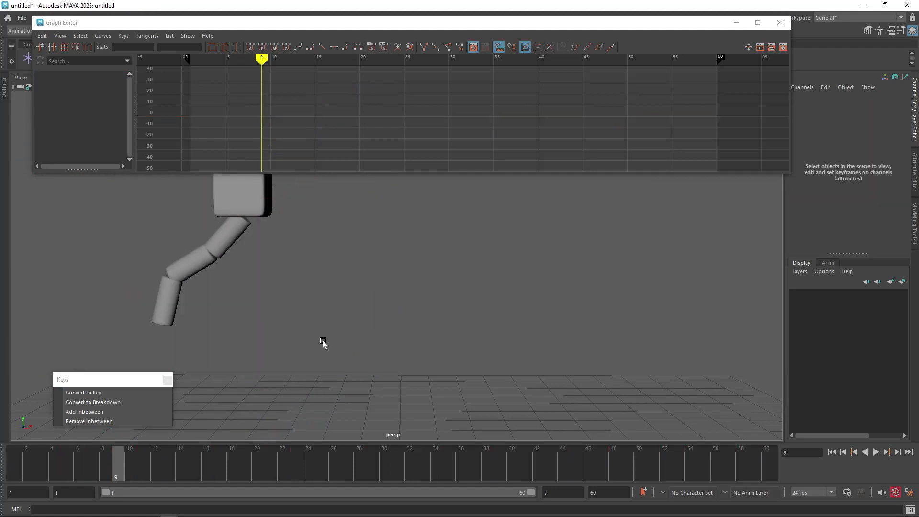
{"action": "left_click", "coordinate": [162, 311]}
{"action": "left_click_drag", "start_coordinate": [335, 275], "coordinate": [344, 330]}
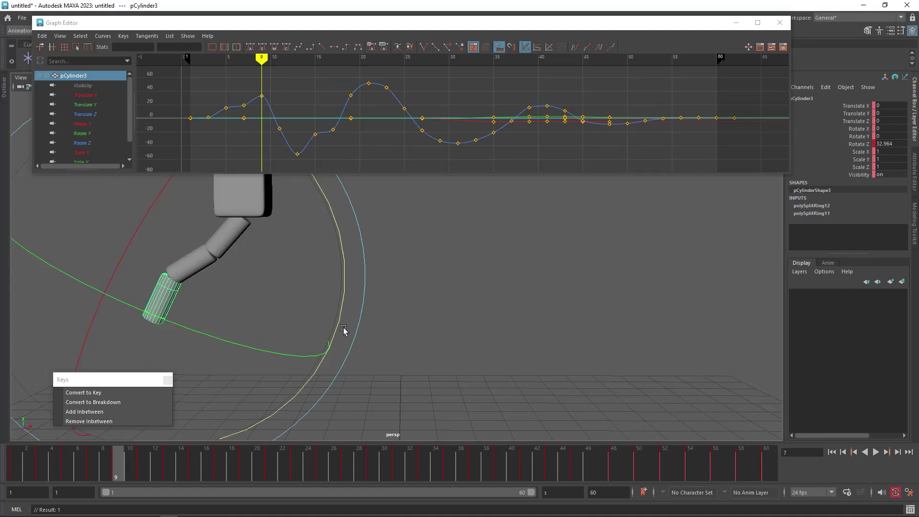
Step: Step back and forth through the keys and single frames around frame 9 to examine the lowest segment's lag
{"action": "key", "text": "comma"}
{"action": "key", "text": "comma"}
{"action": "key", "text": "period"}
{"action": "key", "text": "period"}
{"action": "key", "text": "period"}
{"action": "key", "text": "comma"}
{"action": "key", "text": "period"}
{"action": "key", "text": "comma"}
{"action": "key", "text": "alt+period"}
{"action": "key", "text": "alt+period"}
{"action": "key", "text": "alt+comma"}
{"action": "key", "text": "alt+comma"}
{"action": "key", "text": "alt+period"}
{"action": "key", "text": "alt+comma"}
{"action": "key", "text": "alt+period"}
{"action": "key", "text": "alt+period"}
{"action": "key", "text": "alt+period"}
{"action": "key", "text": "alt+period"}
{"action": "key", "text": "period"}
Step: Play back the animation from frame 1 with nothing selected and scrub to frame 10
{"action": "left_click_drag", "start_coordinate": [111, 470], "coordinate": [9, 461]}
{"action": "left_click", "coordinate": [470, 325]}
{"action": "key", "text": "alt+v"}
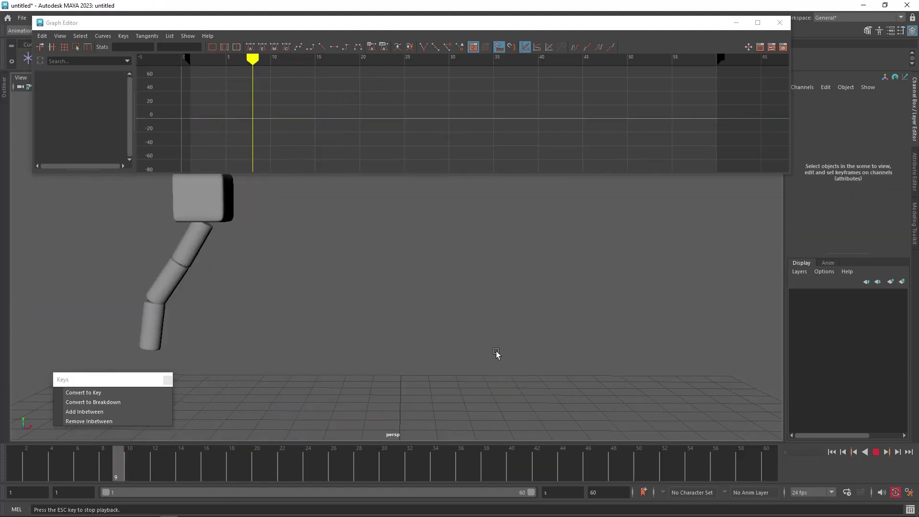
{"action": "left_click_drag", "start_coordinate": [100, 476], "coordinate": [131, 458]}
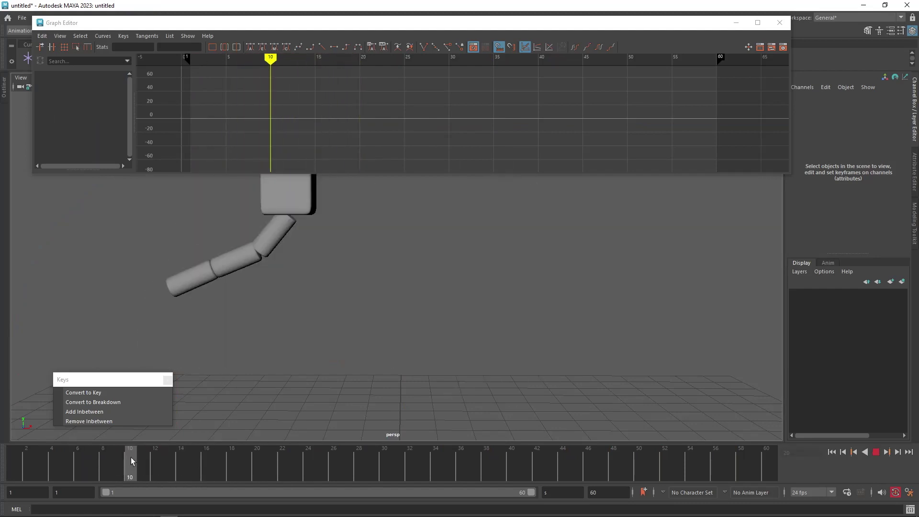
Step: Swing the top segment farther back at frame 11 to a Rotate Z of -57.029, comparing it with the previous key
{"action": "left_click", "coordinate": [277, 234]}
{"action": "key", "text": "period"}
{"action": "left_click_drag", "start_coordinate": [525, 258], "coordinate": [486, 322]}
{"action": "key", "text": "comma"}
{"action": "key", "text": "period"}
{"action": "key", "text": "comma"}
{"action": "key", "text": "period"}
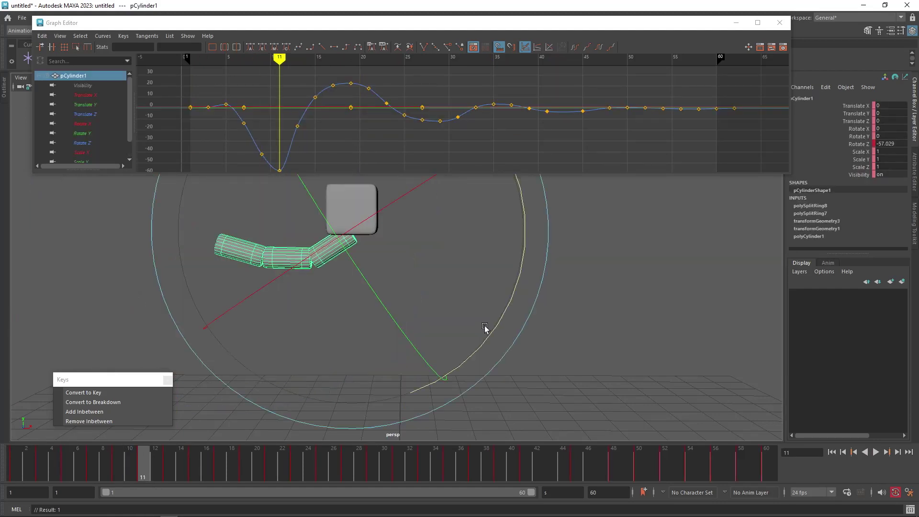
Step: Lower the top segment's Rotate Z at frame 13 to about -42 and check the neighbouring keys
{"action": "key", "text": "period"}
{"action": "key", "text": "period"}
{"action": "left_click_drag", "start_coordinate": [337, 369], "coordinate": [316, 296]}
{"action": "key", "text": "comma"}
{"action": "key", "text": "period"}
{"action": "key", "text": "period"}
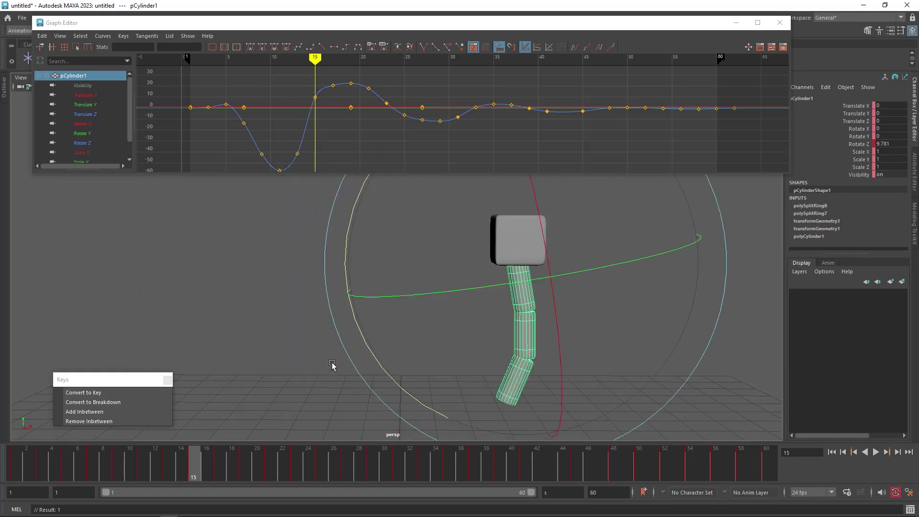
Step: Swing the top segment farther forward at frame 19 to a Rotate Z of about 33 and compare the preceding keys
{"action": "key", "text": "comma"}
{"action": "key", "text": "period"}
{"action": "key", "text": "period"}
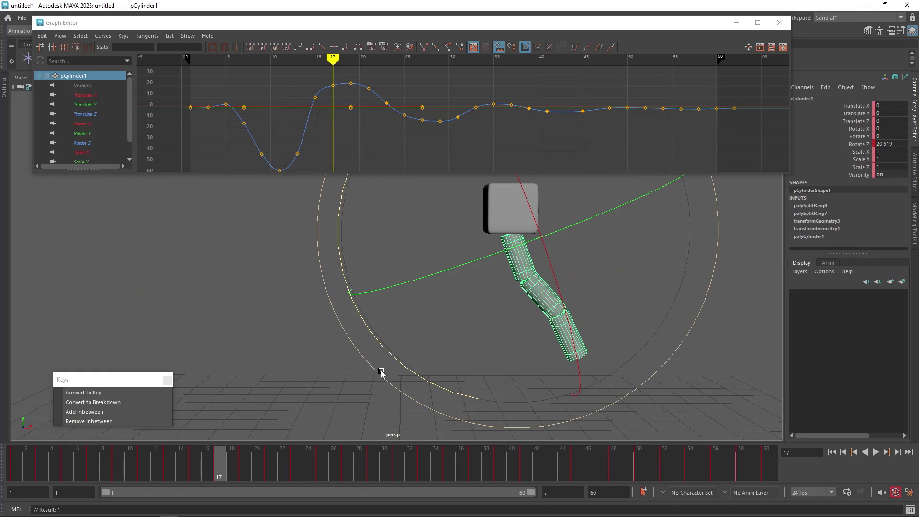
{"action": "key", "text": "period"}
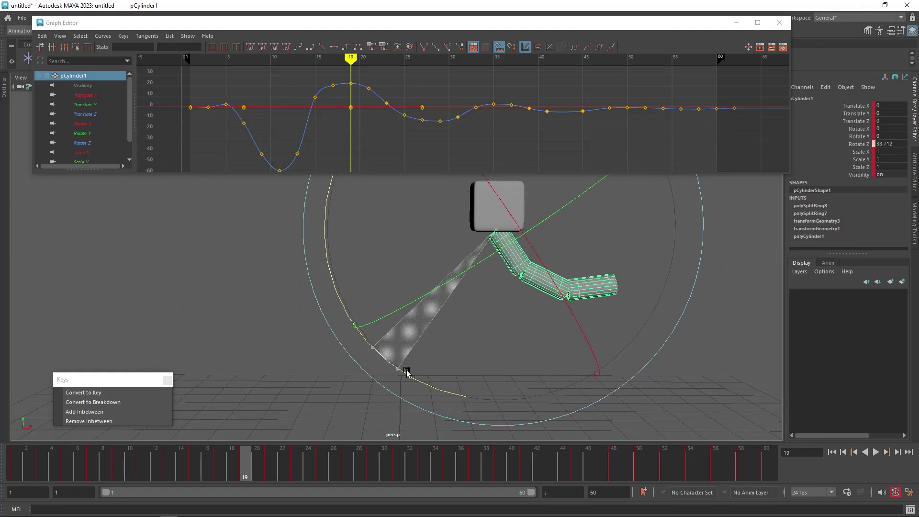
{"action": "left_click_drag", "start_coordinate": [406, 372], "coordinate": [402, 370]}
{"action": "key", "text": "comma"}
{"action": "key", "text": "comma"}
{"action": "key", "text": "period"}
{"action": "key", "text": "period"}
Step: Raise the top segment's Rotate Z at frame 21 to about 28 and step through its keys up to frame 33
{"action": "key", "text": "period"}
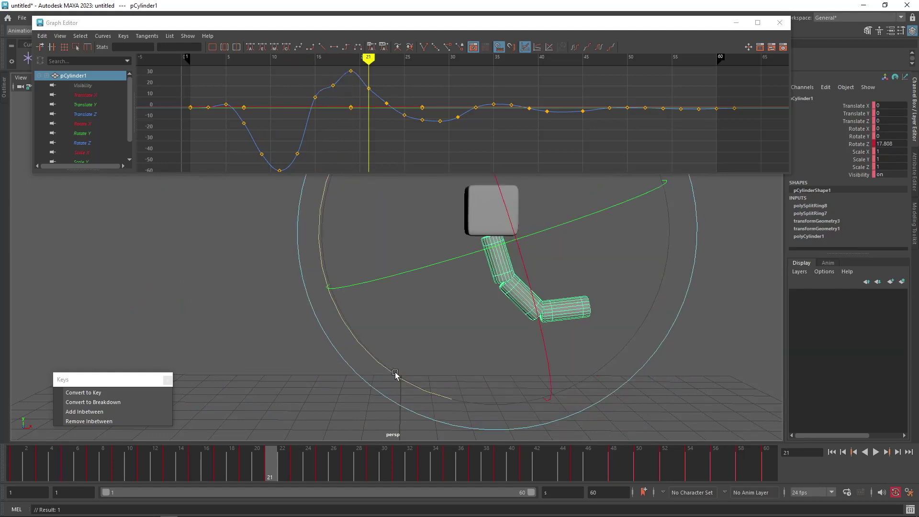
{"action": "key", "text": "comma"}
{"action": "key", "text": "period"}
{"action": "key", "text": "period"}
{"action": "key", "text": "period"}
{"action": "key", "text": "period"}
{"action": "key", "text": "period"}
{"action": "key", "text": "period"}
{"action": "key", "text": "period"}
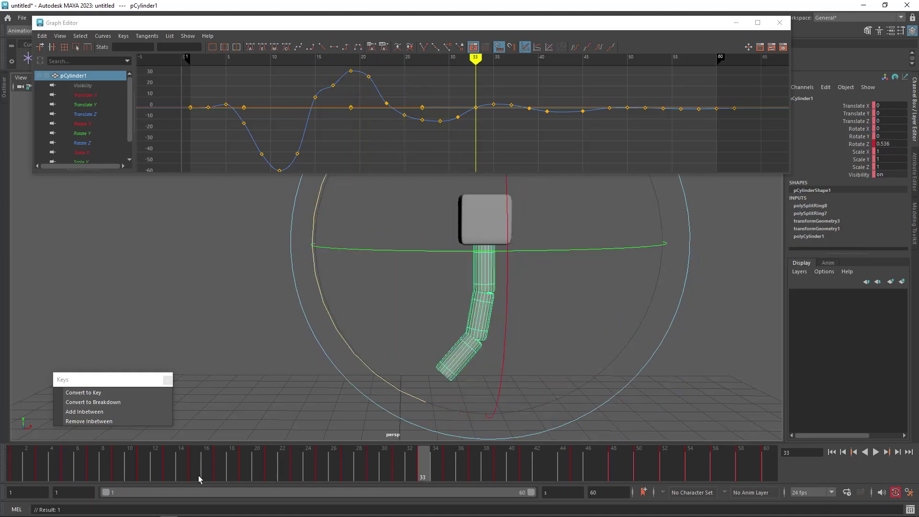
Step: Check playback from frame 1, and raise the top segment's Rotate Z keys to 30.097 at frame 17 and -6.821 at frame 7
{"action": "left_click_drag", "start_coordinate": [119, 472], "coordinate": [1, 464]}
{"action": "key", "text": "alt+v"}
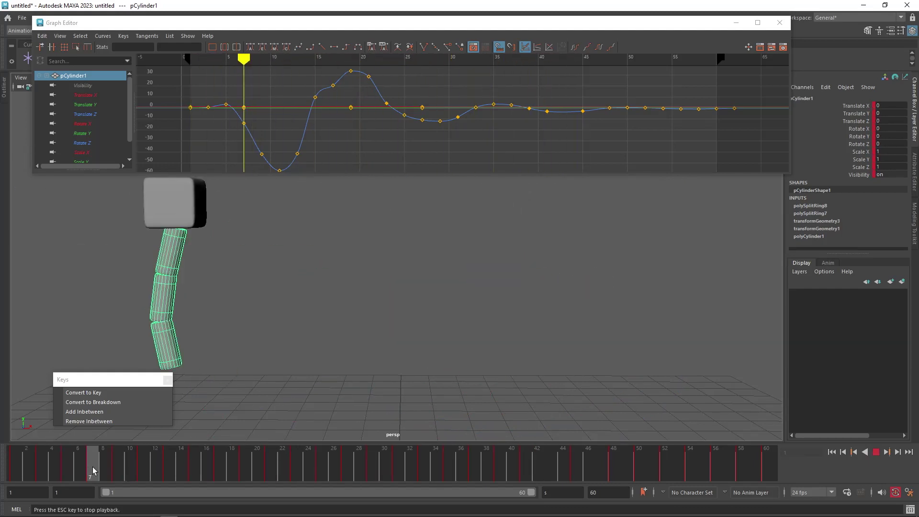
{"action": "left_click", "coordinate": [220, 458]}
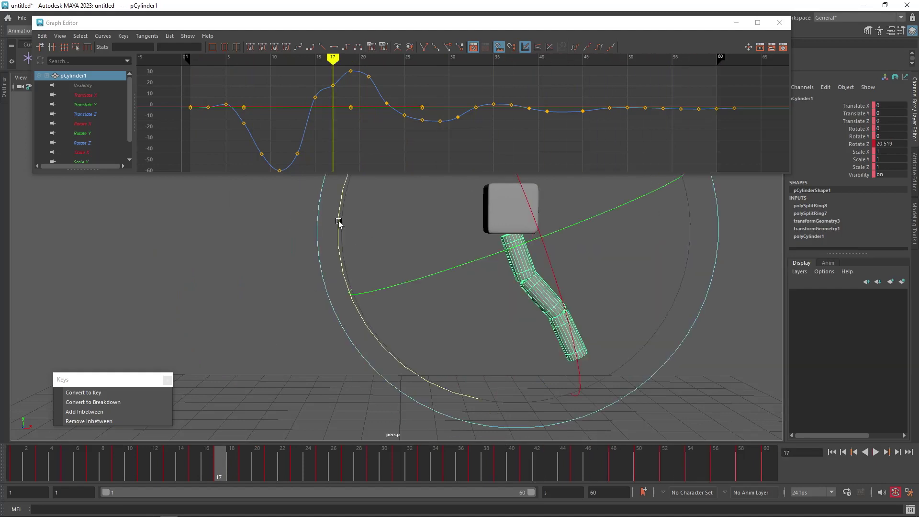
{"action": "middle_click_drag", "start_coordinate": [340, 89], "coordinate": [340, 86]}
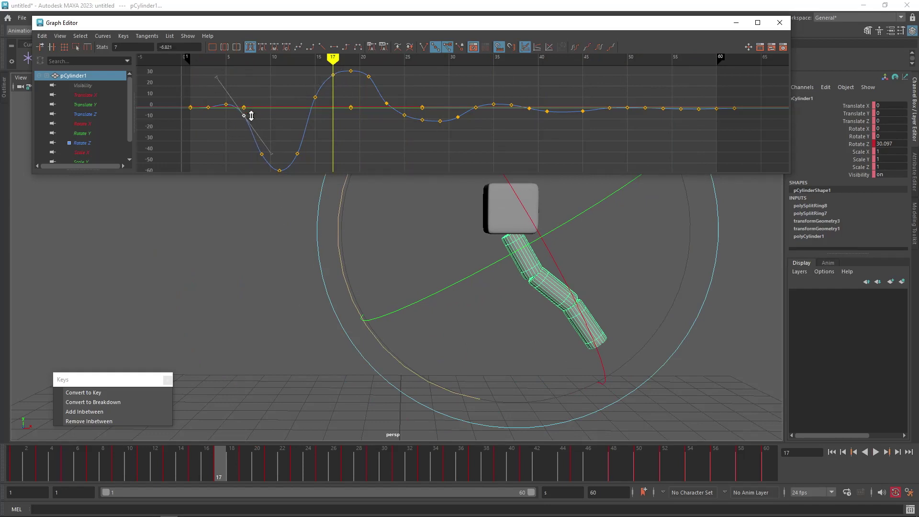
Step: Play back the revised animation, clear the selection and scrub through the early frames to review the tail's swing
{"action": "key", "text": "alt+v"}
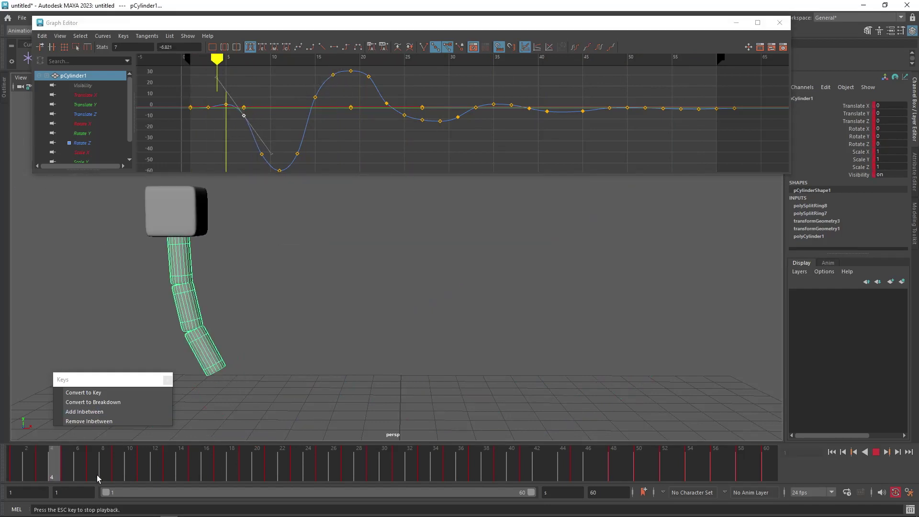
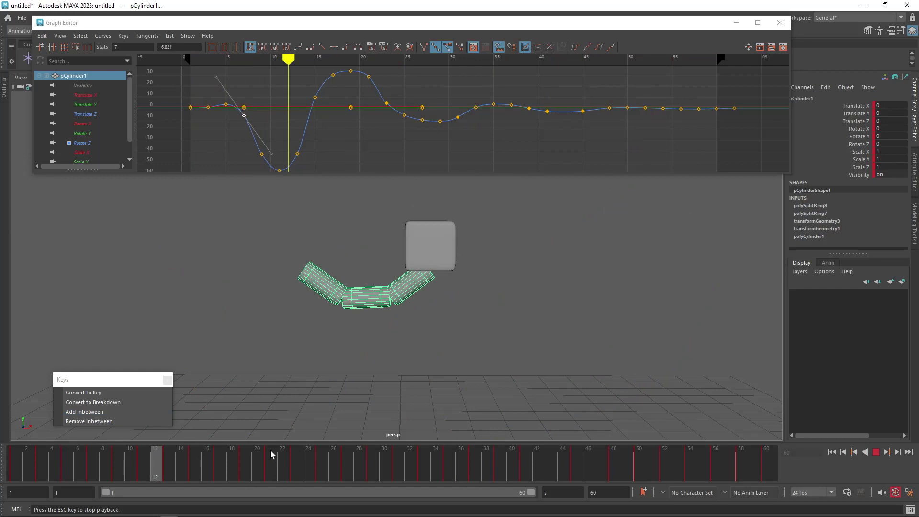
{"action": "left_click", "coordinate": [389, 433]}
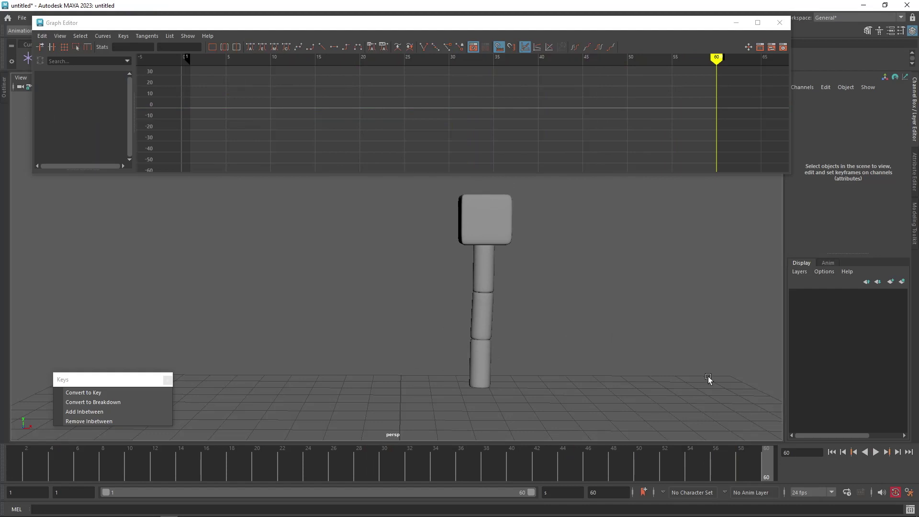
{"action": "left_click_drag", "start_coordinate": [21, 471], "coordinate": [125, 511]}
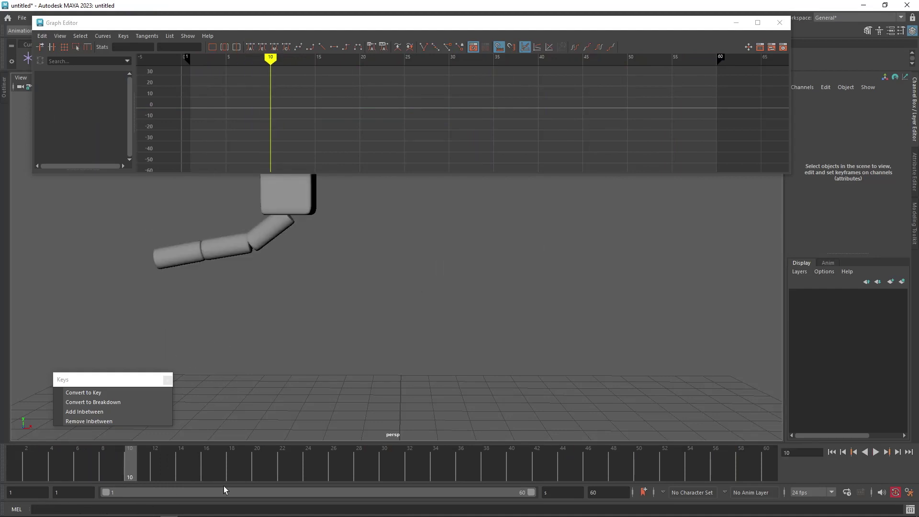
Step: Twist all three tail segments sideways at frame 11 to a Rotate X of about -15 and key the pose
{"action": "left_click_drag", "start_coordinate": [168, 229], "coordinate": [257, 281]}
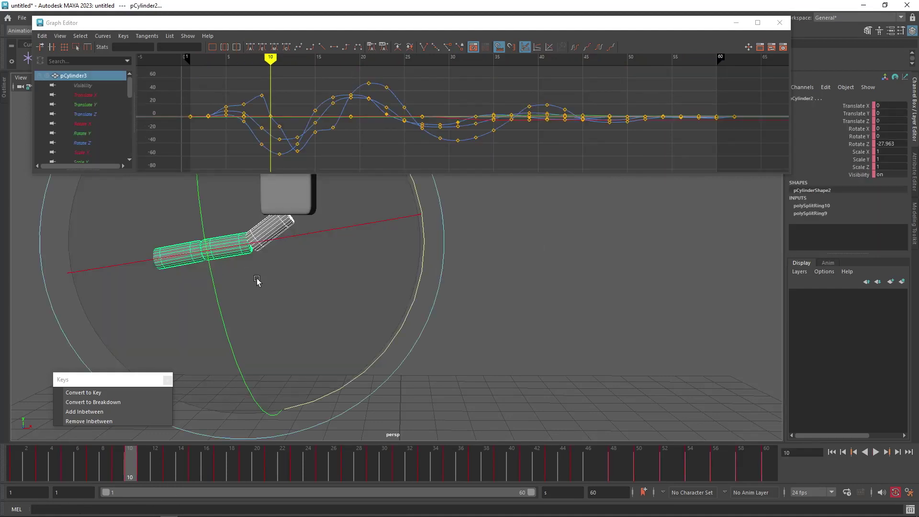
{"action": "left_click_drag", "start_coordinate": [38, 467], "coordinate": [148, 469]}
{"action": "key", "text": "e"}
{"action": "left_click_drag", "start_coordinate": [232, 281], "coordinate": [289, 286]}
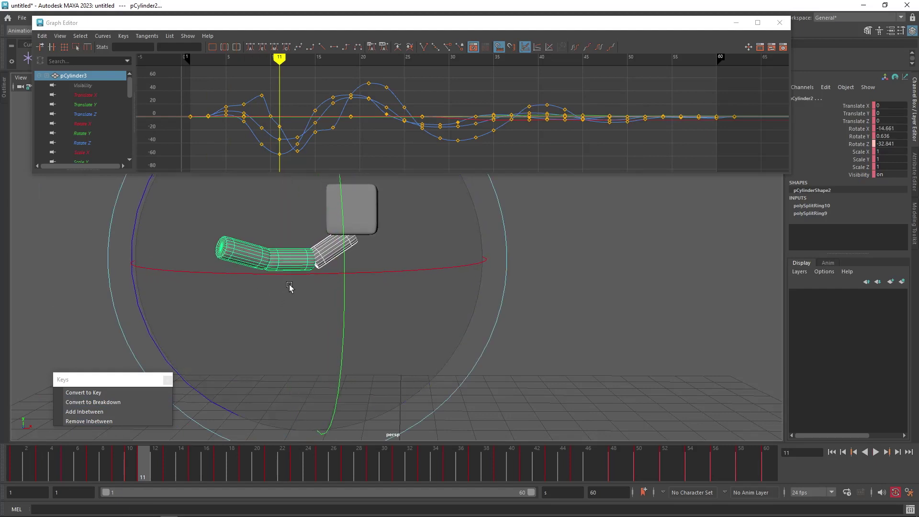
{"action": "key", "text": "s"}
Step: Play back the twist from the start, and rotate the three segments further sideways at frame 9 to a Rotate X of about -11
{"action": "left_click_drag", "start_coordinate": [135, 469], "coordinate": [9, 472]}
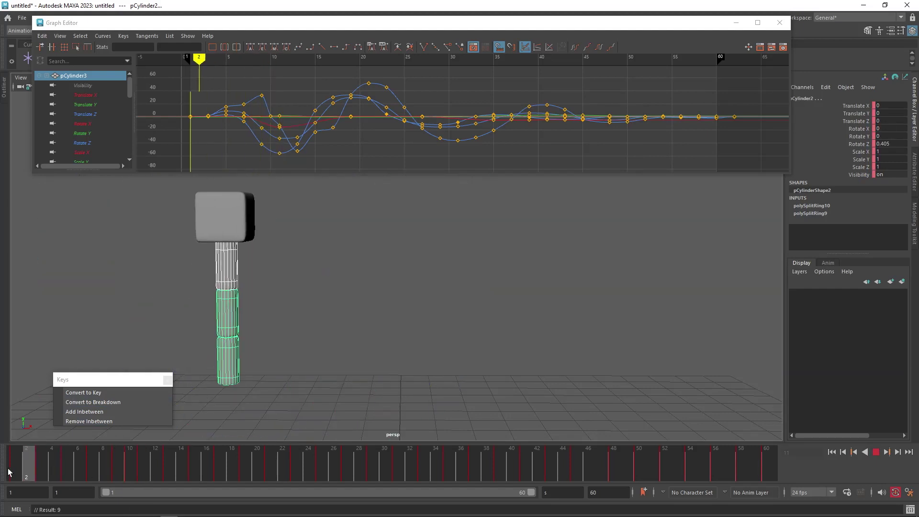
{"action": "key", "text": "period"}
{"action": "key", "text": "period"}
{"action": "key", "text": "period"}
{"action": "key", "text": "period"}
{"action": "key", "text": "period"}
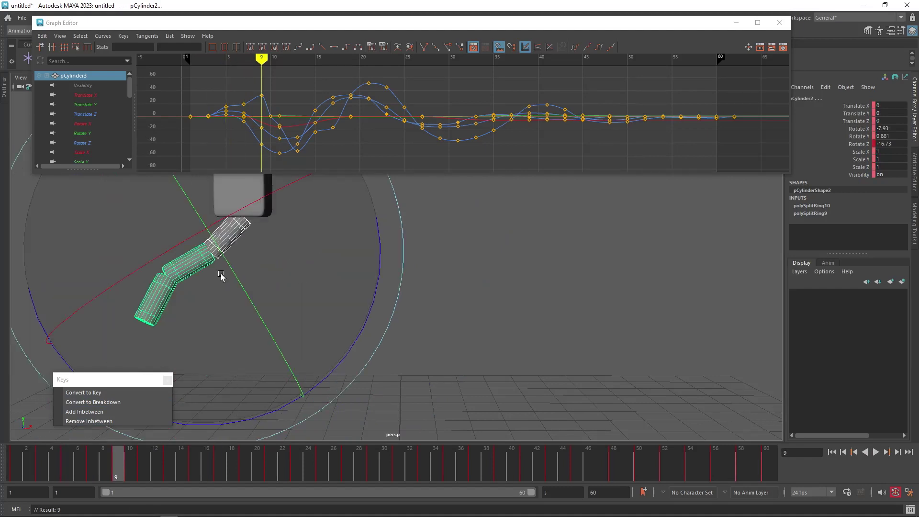
{"action": "key", "text": "comma"}
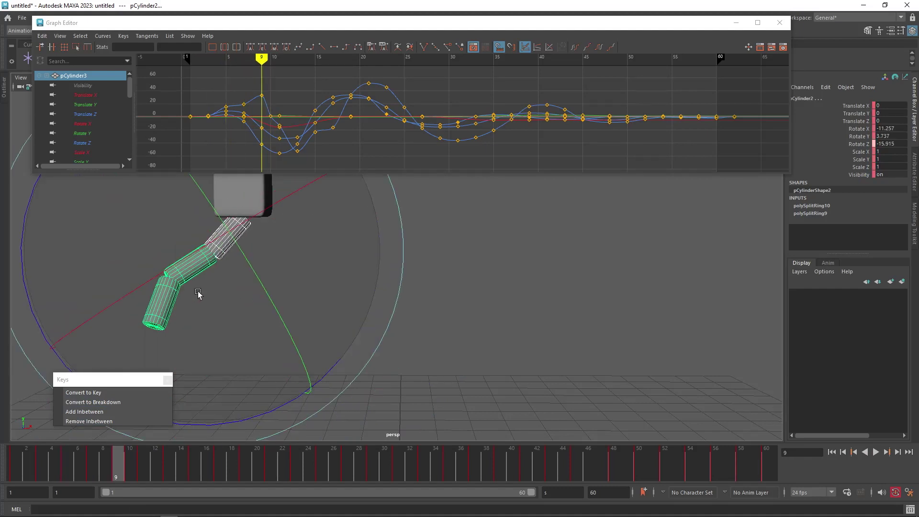
{"action": "key", "text": "comma"}
{"action": "key", "text": "period"}
{"action": "key", "text": "period"}
{"action": "key", "text": "period"}
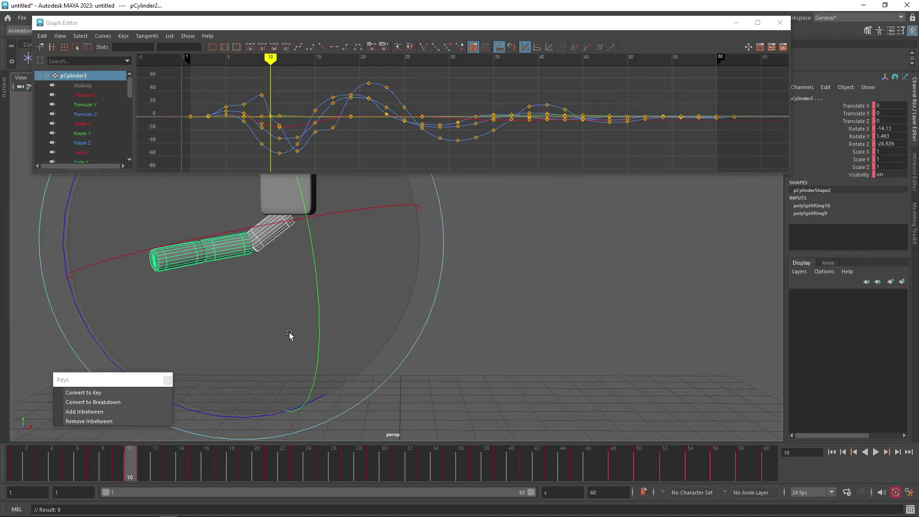
Step: Twist the tail segments to the opposite side at frame 19, with Rotate X 12.888 and Rotate Y 7.52, comparing the neighbouring keys
{"action": "key", "text": "period"}
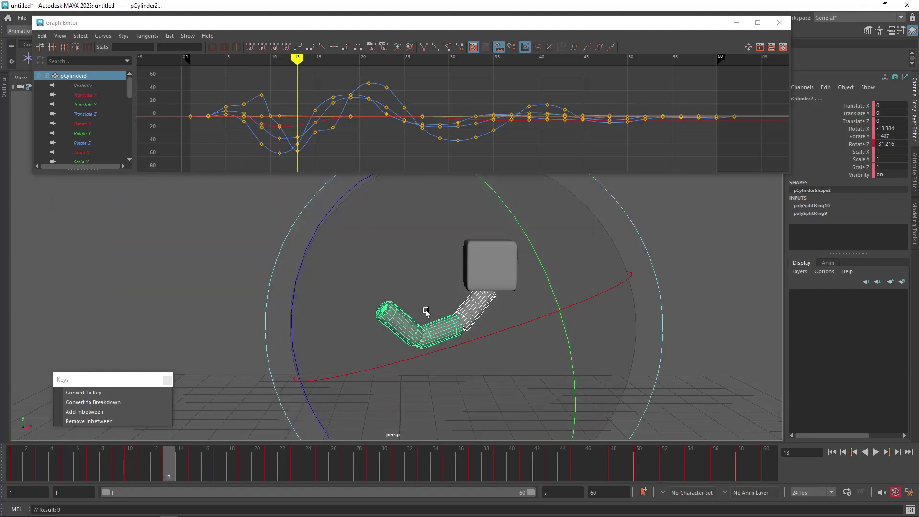
{"action": "key", "text": "period"}
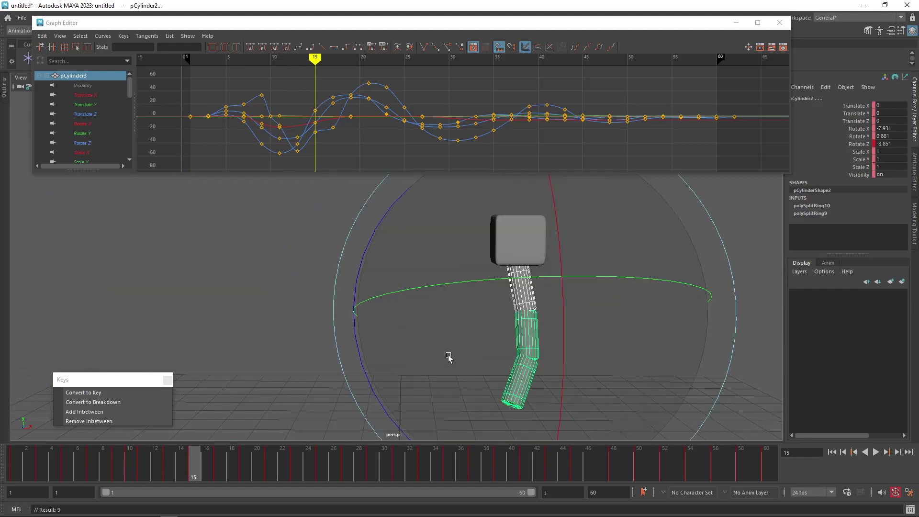
{"action": "key", "text": "period"}
{"action": "key", "text": "period"}
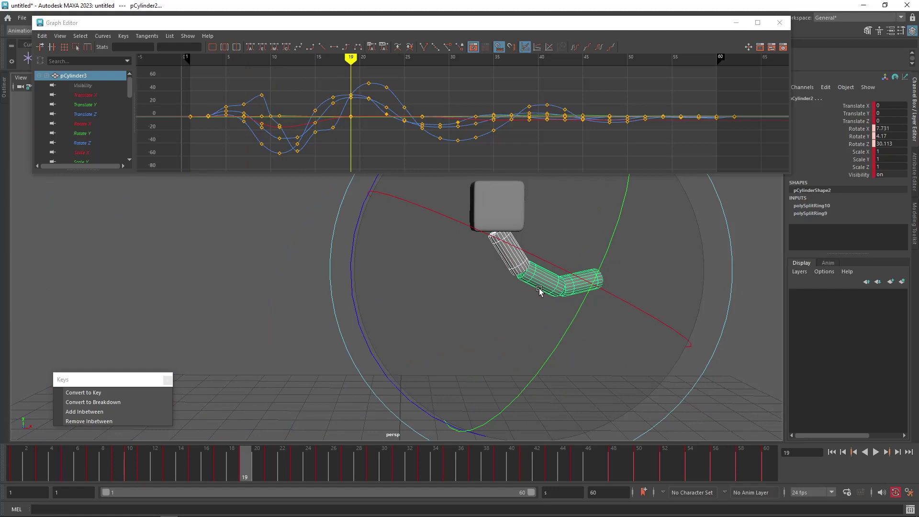
{"action": "left_click_drag", "start_coordinate": [558, 285], "coordinate": [556, 284]}
{"action": "key", "text": "comma"}
{"action": "key", "text": "comma"}
{"action": "key", "text": "period"}
{"action": "key", "text": "period"}
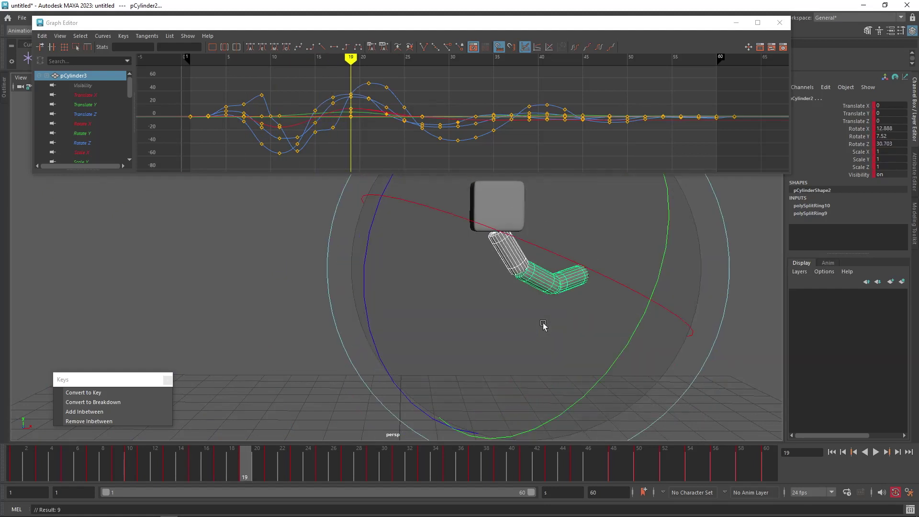
Step: Twist the tail segments sideways to Rotate X and Y of about 18.5 and 11.3 at frame 21, and 17.2 and 14.5 at frame 23
{"action": "key", "text": "period"}
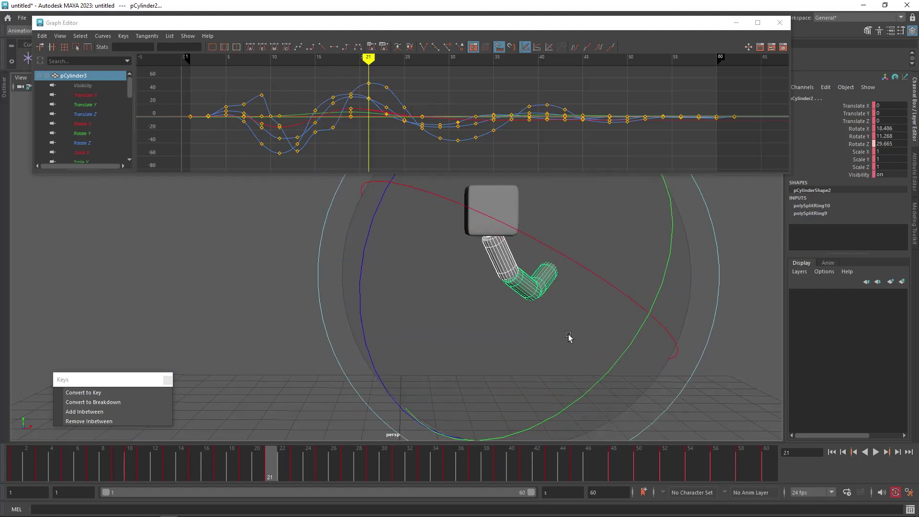
{"action": "key", "text": "period"}
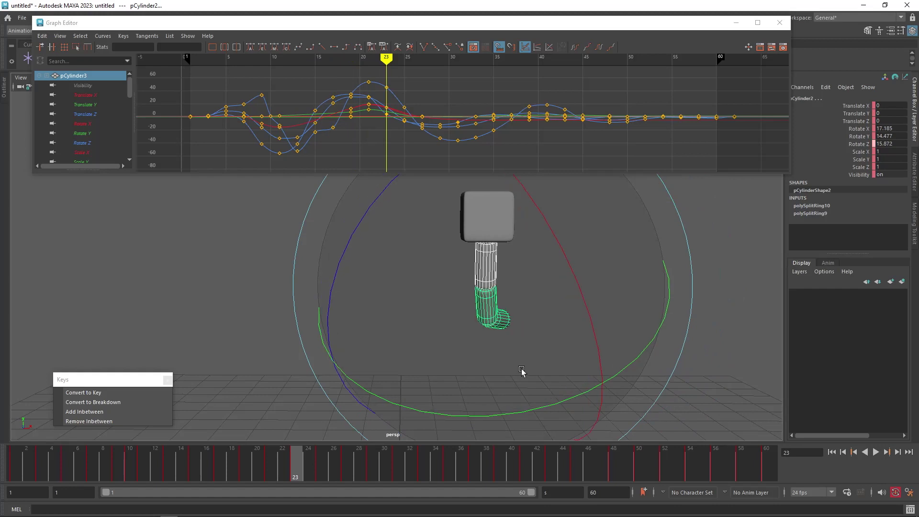
{"action": "key", "text": "period"}
{"action": "key", "text": "period"}
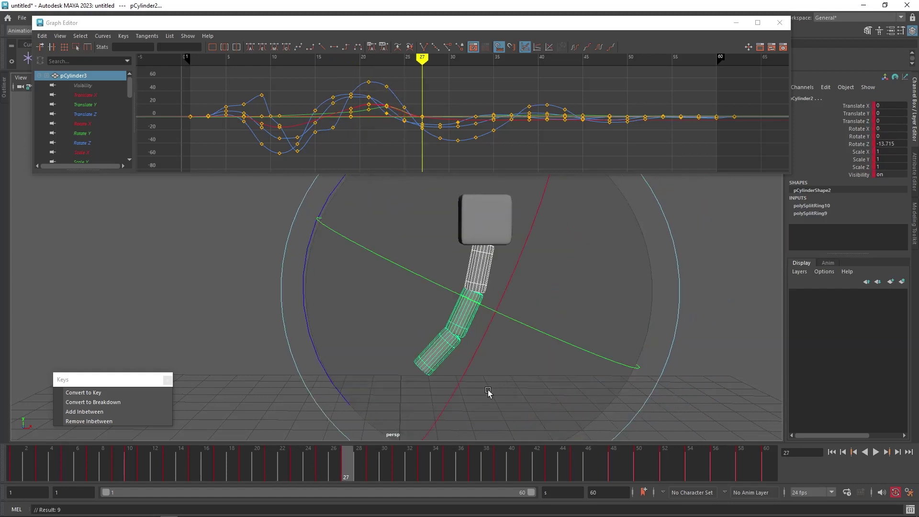
Step: Try rotating the selected cylinders out of the swing plane at frames 29 and 31
{"action": "key", "text": "period"}
{"action": "key", "text": "comma"}
{"action": "key", "text": "comma"}
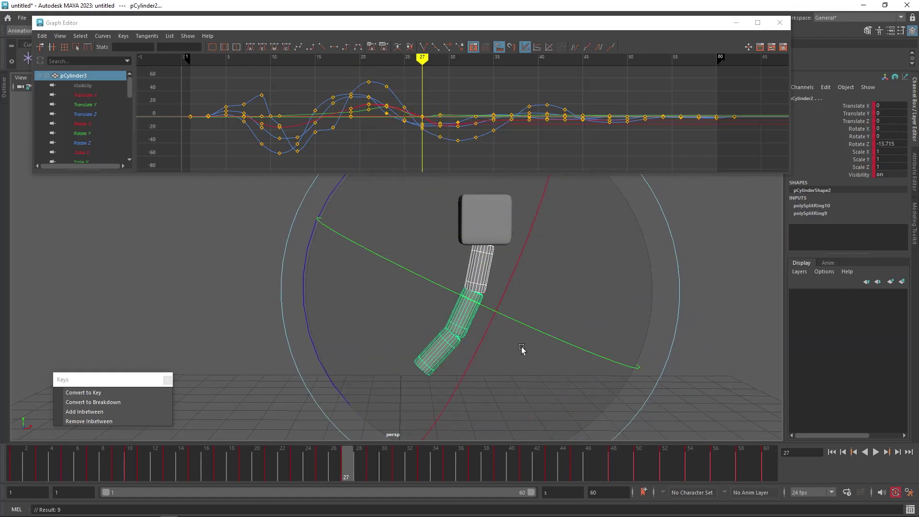
{"action": "key", "text": "period"}
{"action": "key", "text": "period"}
{"action": "key", "text": "period"}
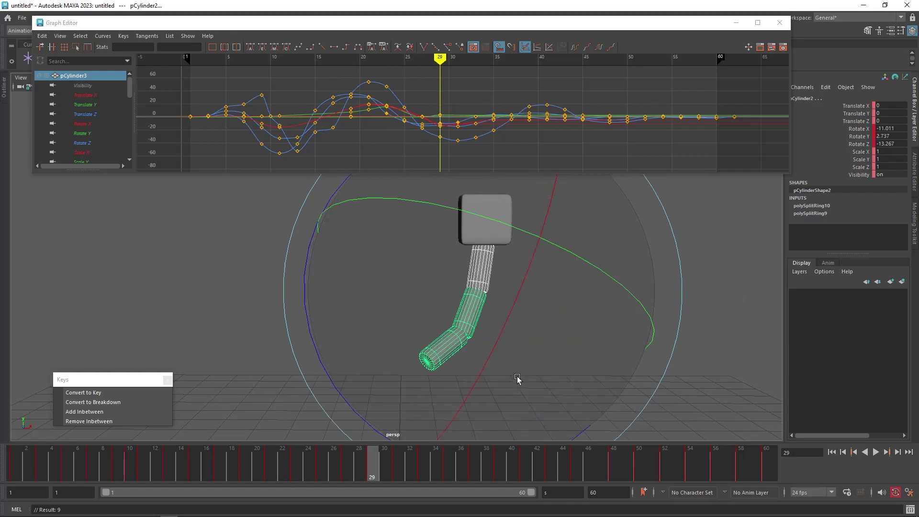
{"action": "left_click_drag", "start_coordinate": [488, 349], "coordinate": [483, 357]}
{"action": "key", "text": "shift+e"}
{"action": "key", "text": "comma"}
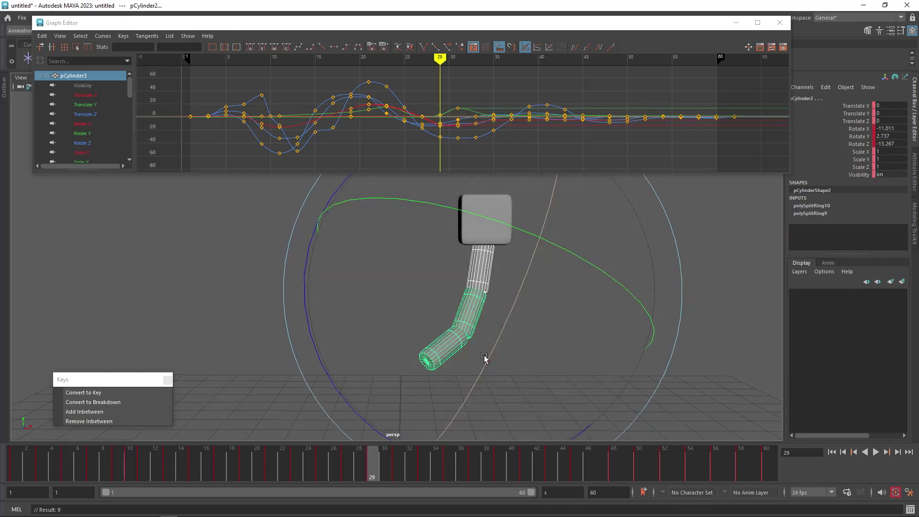
Step: Step through the remaining keyed poses of the hanging cylinders up to frame 48
{"action": "key", "text": "period"}
{"action": "key", "text": "period"}
{"action": "key", "text": "period"}
{"action": "key", "text": "period"}
{"action": "key", "text": "period"}
{"action": "key", "text": "period"}
{"action": "key", "text": "period"}
{"action": "key", "text": "period"}
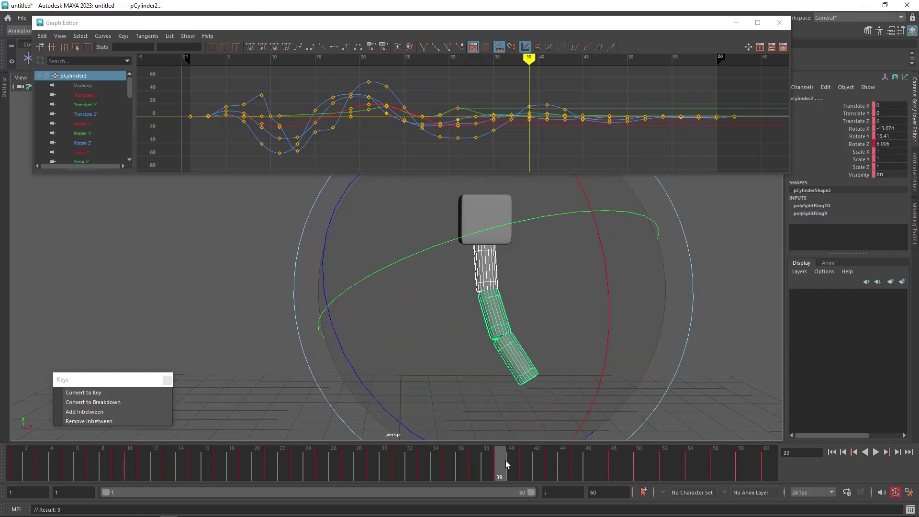
{"action": "key", "text": "period"}
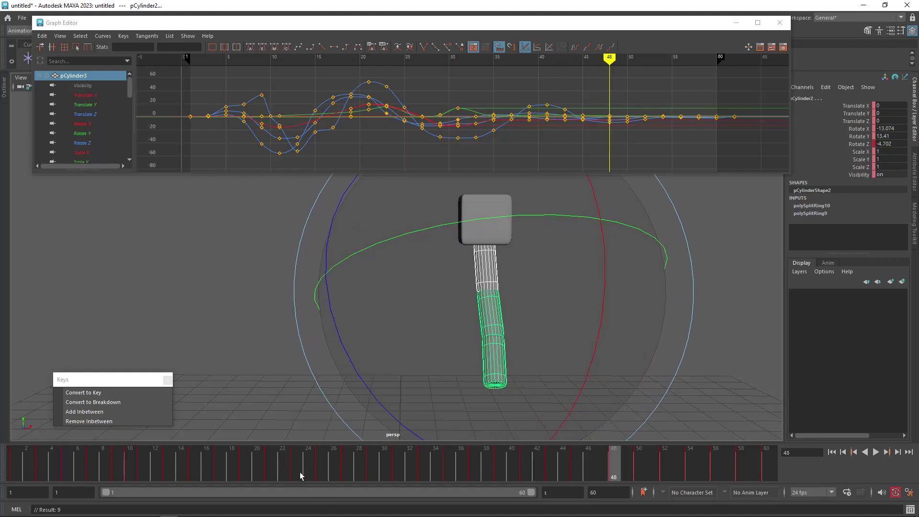
Step: Undo the out-of-plane rotations of the cylinders, back through the one at frame 11
{"action": "key", "text": "ctrl+z"}
{"action": "key", "text": "ctrl+z"}
{"action": "key", "text": "ctrl+z"}
{"action": "key", "text": "ctrl+z"}
{"action": "key", "text": "ctrl+z"}
{"action": "key", "text": "ctrl+z"}
{"action": "key", "text": "ctrl+z"}
{"action": "key", "text": "ctrl+z"}
{"action": "key", "text": "ctrl+z"}
{"action": "key", "text": "ctrl+z"}
{"action": "key", "text": "ctrl+z"}
{"action": "key", "text": "ctrl+z"}
{"action": "key", "text": "ctrl+z"}
{"action": "key", "text": "ctrl+z"}
{"action": "key", "text": "ctrl+z"}
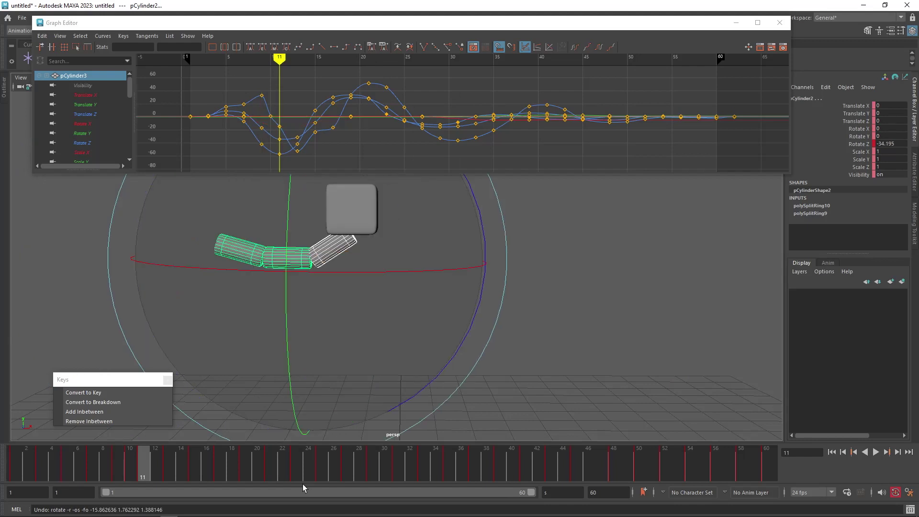
Step: Starting at frame 1, set a keyframe on the selected cylinders at each successive keyed pose
{"action": "left_click", "coordinate": [17, 473]}
{"action": "key", "text": "s"}
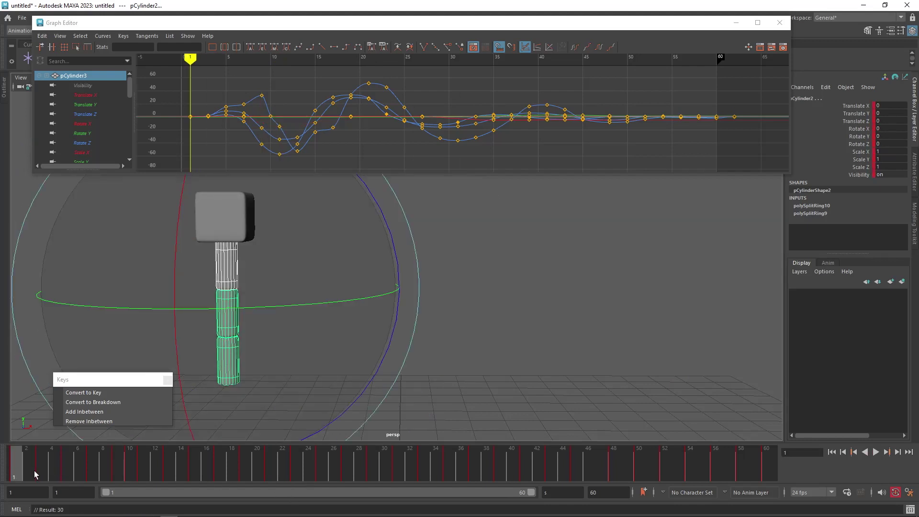
{"action": "key", "text": "s"}
{"action": "key", "text": "period"}
{"action": "key", "text": "s"}
{"action": "key", "text": "period"}
{"action": "key", "text": "s"}
{"action": "key", "text": "period"}
{"action": "key", "text": "s"}
{"action": "key", "text": "period"}
{"action": "key", "text": "s"}
{"action": "key", "text": "period"}
{"action": "key", "text": "s"}
{"action": "key", "text": "period"}
{"action": "key", "text": "s"}
{"action": "key", "text": "period"}
{"action": "key", "text": "s"}
Step: Try to raise the frame 10 keys of the cylinders' curves, and undo the move
{"action": "left_click", "coordinate": [129, 461]}
{"action": "middle_click_drag", "start_coordinate": [355, 105], "coordinate": [484, 108], "text": "alt"}
{"action": "right_click_drag", "start_coordinate": [484, 109], "coordinate": [421, 67], "text": "alt"}
{"action": "middle_click_drag", "start_coordinate": [406, 106], "coordinate": [445, 121], "text": "alt"}
{"action": "left_click_drag", "start_coordinate": [379, 116], "coordinate": [365, 135]}
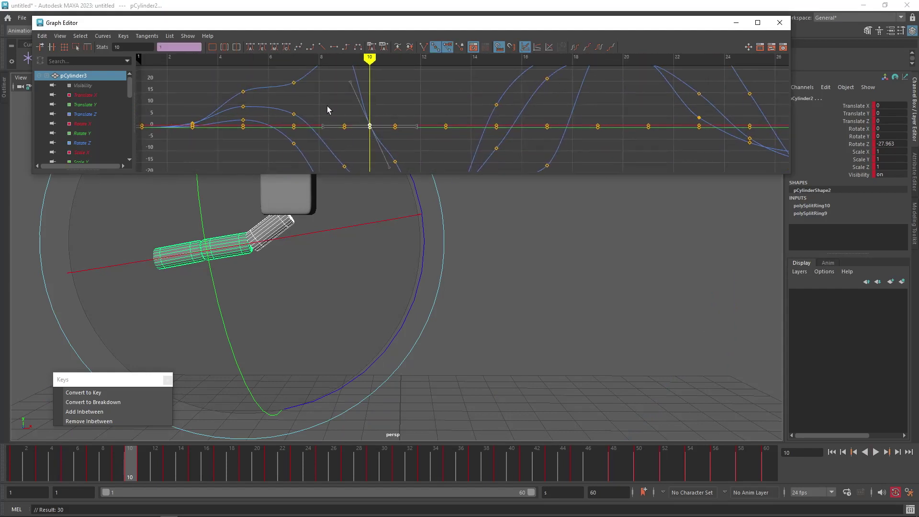
{"action": "key", "text": "ctrl+z"}
{"action": "key", "text": "ctrl+z"}
{"action": "key", "text": "ctrl+z"}
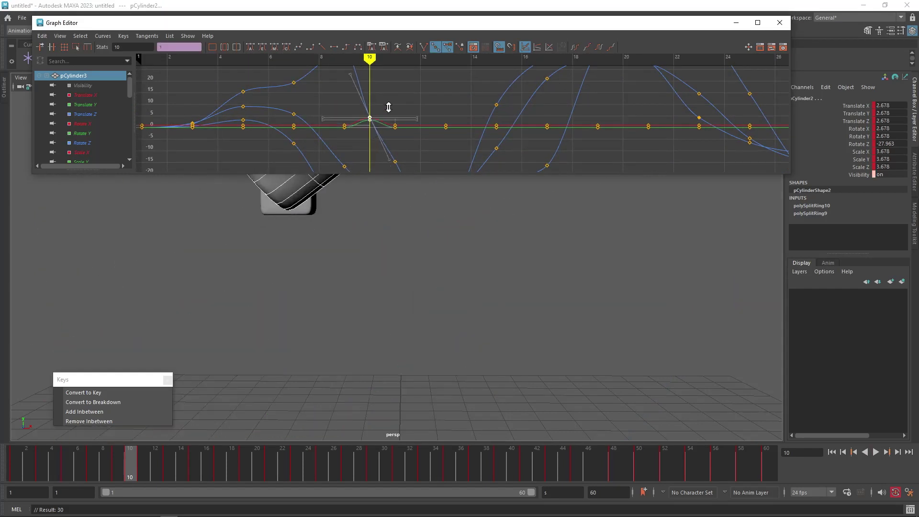
{"action": "key", "text": "ctrl+z"}
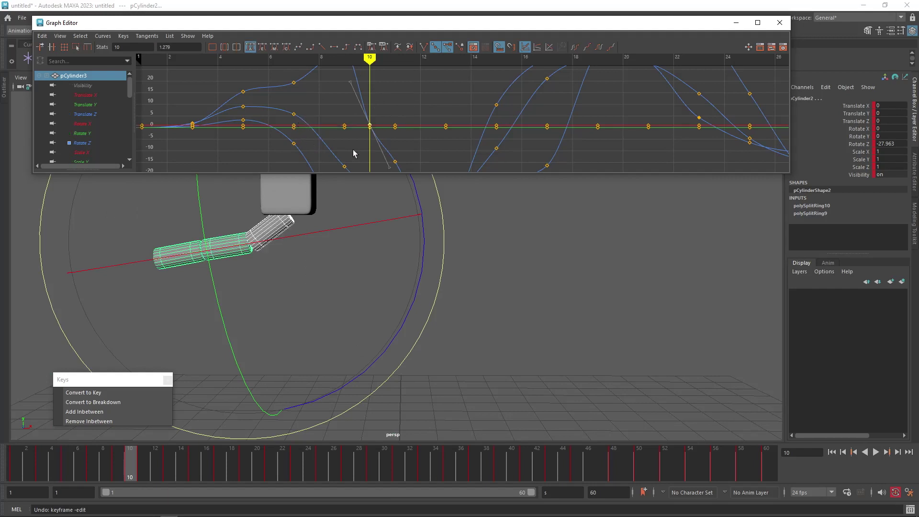
Step: Raise the tip cylinder's Rotate Z keys around frames 7 to 10 to round the curve, and preview the swing
{"action": "middle_click_drag", "start_coordinate": [374, 139], "coordinate": [375, 165], "text": "alt"}
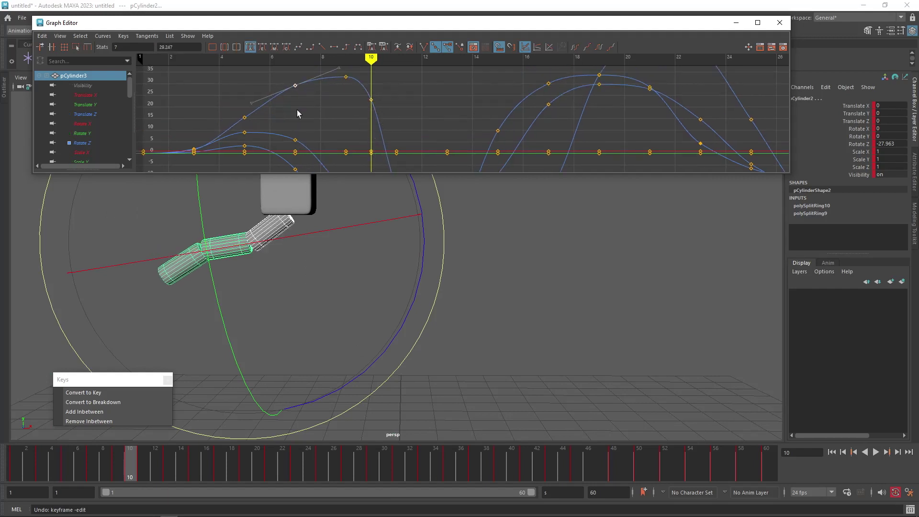
{"action": "left_click_drag", "start_coordinate": [57, 458], "coordinate": [159, 488]}
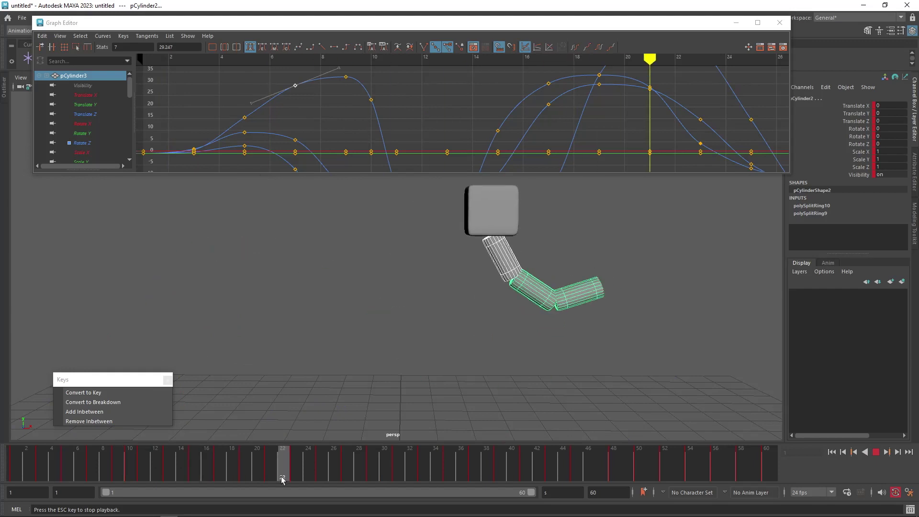
Step: Move the tip cylinder's Rotate Z key at frame 15 down to about -47 and preview the motion
{"action": "right_click_drag", "start_coordinate": [428, 94], "coordinate": [421, 141], "text": "alt+shift"}
{"action": "middle_click_drag", "start_coordinate": [507, 132], "coordinate": [436, 122], "text": "alt"}
{"action": "right_click_drag", "start_coordinate": [433, 132], "coordinate": [428, 101], "text": "alt+shift"}
{"action": "middle_click_drag", "start_coordinate": [427, 101], "coordinate": [410, 138], "text": "alt"}
{"action": "left_click_drag", "start_coordinate": [233, 455], "coordinate": [195, 463]}
{"action": "left_click_drag", "start_coordinate": [401, 140], "coordinate": [426, 88]}
{"action": "middle_click_drag", "start_coordinate": [413, 121], "coordinate": [457, 157], "text": "shift"}
{"action": "middle_click_drag", "start_coordinate": [511, 123], "coordinate": [544, 103], "text": "alt"}
{"action": "key", "text": "alt+v"}
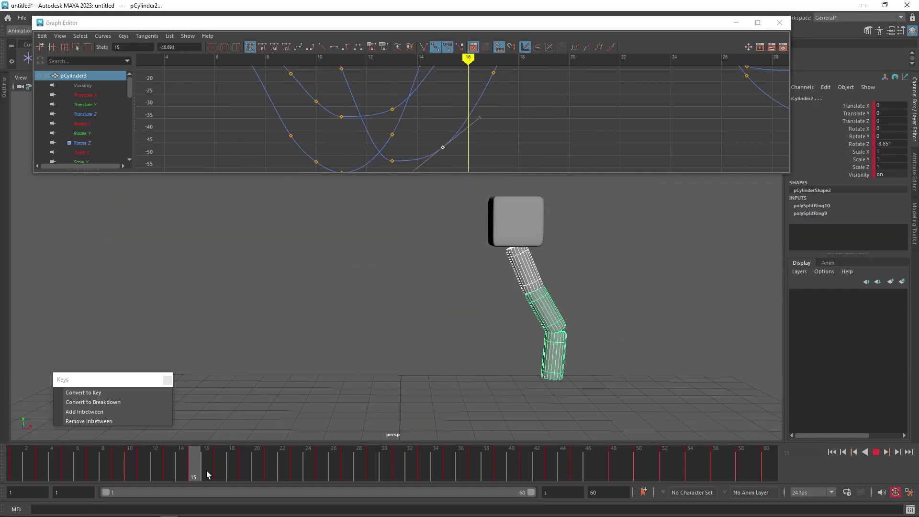
{"action": "key", "text": "alt+v"}
Step: Play the animation from frame 1 to review the swing of the cylinder chain
{"action": "middle_click_drag", "start_coordinate": [560, 67], "coordinate": [547, 112], "text": "alt"}
{"action": "right_click_drag", "start_coordinate": [548, 96], "coordinate": [563, 124], "text": "alt+shift"}
{"action": "middle_click_drag", "start_coordinate": [609, 146], "coordinate": [512, 152], "text": "alt"}
{"action": "right_click_drag", "start_coordinate": [512, 152], "coordinate": [501, 175], "text": "alt+shift"}
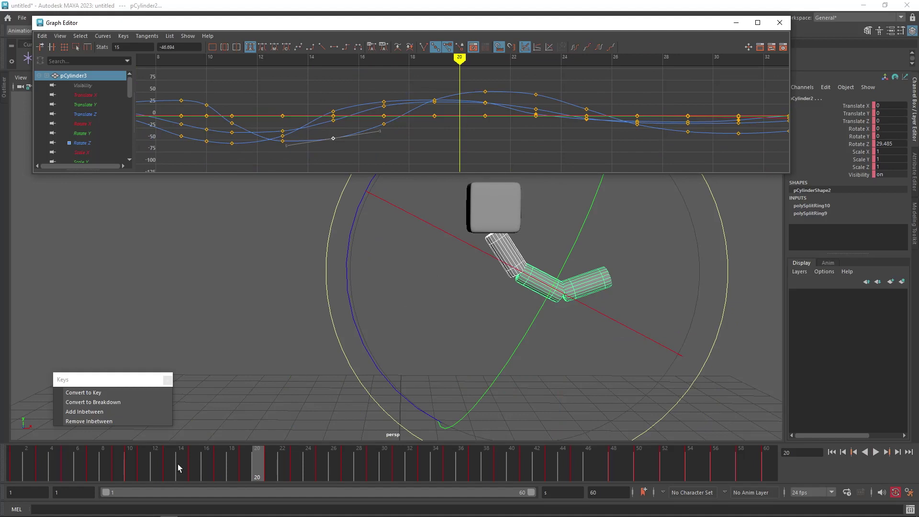
{"action": "left_click", "coordinate": [41, 466]}
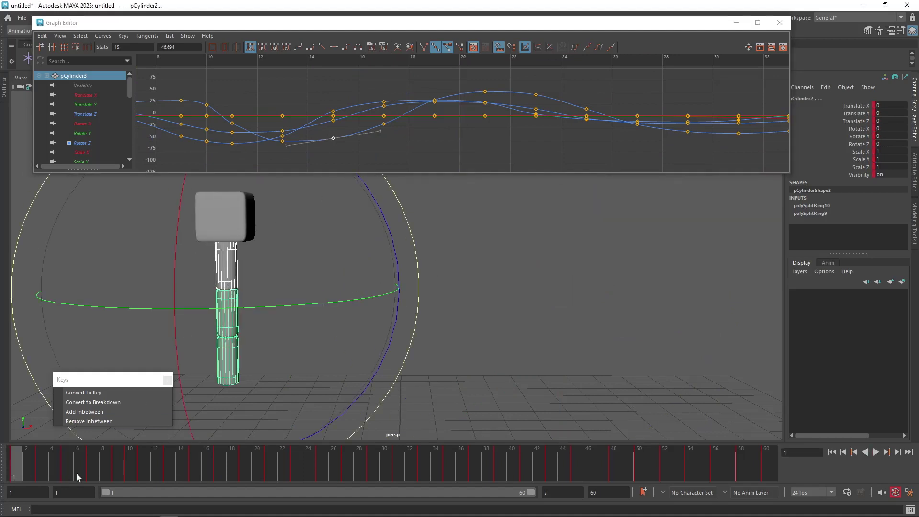
{"action": "key", "text": "alt+v"}
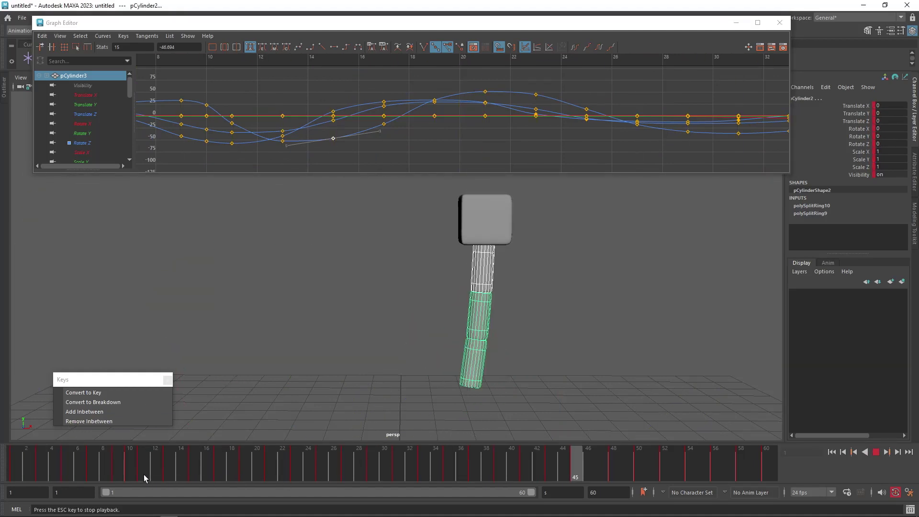
Step: Rotate the selected cylinders out of the swing plane at frame 11 and compare the pose with the neighbouring keys
{"action": "left_click_drag", "start_coordinate": [13, 471], "coordinate": [142, 475]}
{"action": "key", "text": "e"}
{"action": "left_click_drag", "start_coordinate": [327, 230], "coordinate": [376, 294]}
{"action": "key", "text": "comma"}
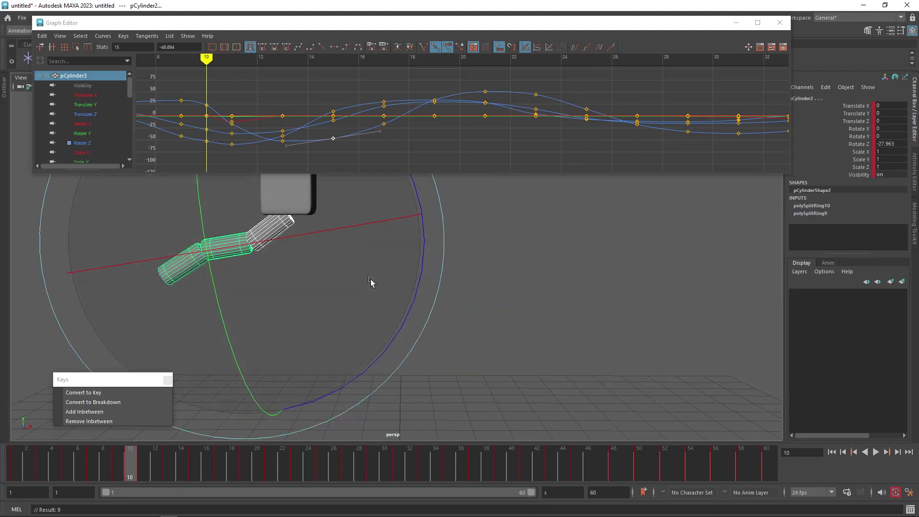
{"action": "key", "text": "comma"}
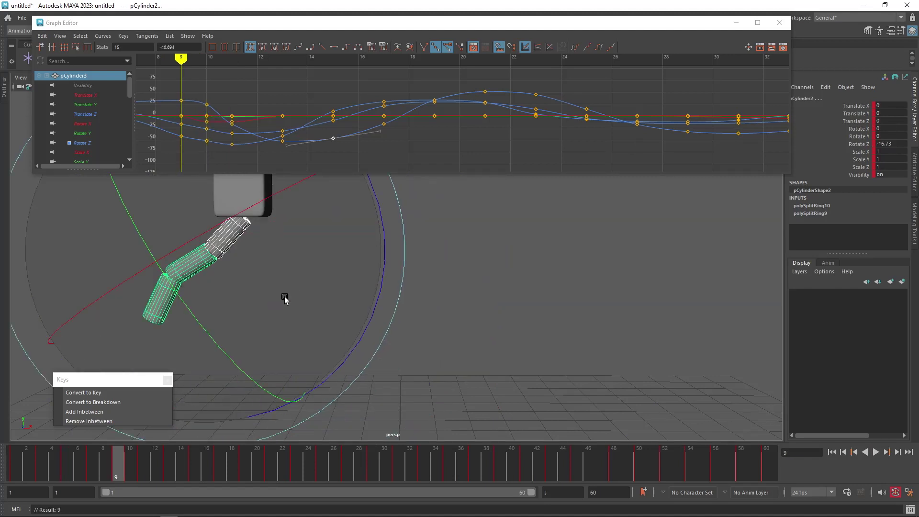
{"action": "key", "text": "comma"}
{"action": "key", "text": "period"}
{"action": "key", "text": "period"}
{"action": "key", "text": "period"}
{"action": "key", "text": "comma"}
{"action": "key", "text": "comma"}
Step: Rotate the selected cylinders slightly out of the swing plane at frame 9 and check the preceding poses
{"action": "left_click_drag", "start_coordinate": [194, 250], "coordinate": [218, 246]}
{"action": "key", "text": "comma"}
{"action": "key", "text": "comma"}
{"action": "key", "text": "period"}
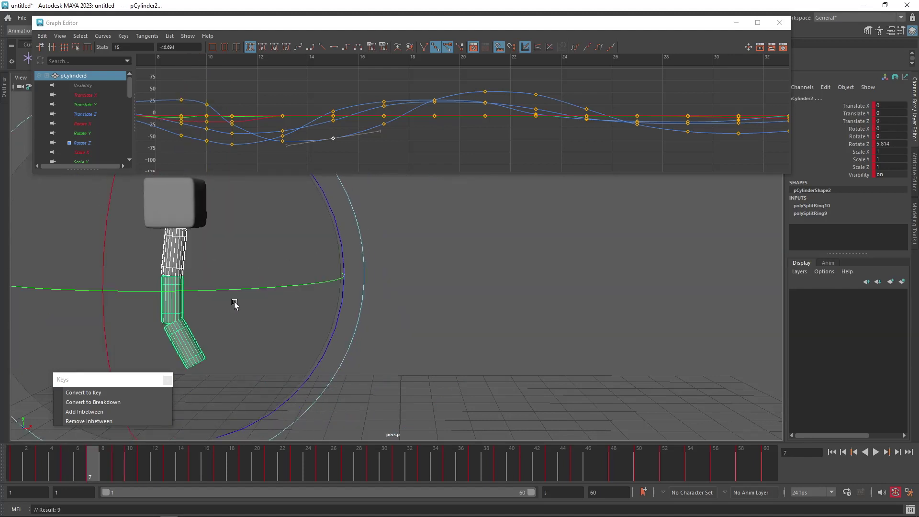
Step: Rotate the selected cylinders out of the swing plane at frame 13 and compare with the previous key
{"action": "key", "text": "period"}
{"action": "key", "text": "period"}
{"action": "key", "text": "period"}
{"action": "key", "text": "period"}
{"action": "key", "text": "period"}
{"action": "key", "text": "period"}
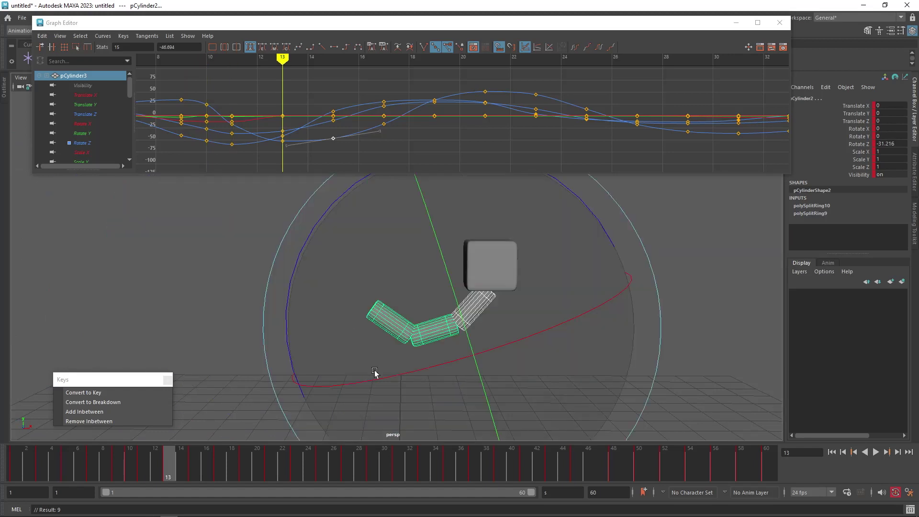
{"action": "left_click_drag", "start_coordinate": [453, 351], "coordinate": [404, 346]}
{"action": "key", "text": "comma"}
{"action": "key", "text": "period"}
Step: Rotate the selected cylinders at frame 15 to about X 3.6, Y -8.9, Z -9.9
{"action": "key", "text": "period"}
{"action": "key", "text": "period"}
{"action": "left_click_drag", "start_coordinate": [530, 380], "coordinate": [493, 388]}
{"action": "key", "text": "comma"}
{"action": "key", "text": "period"}
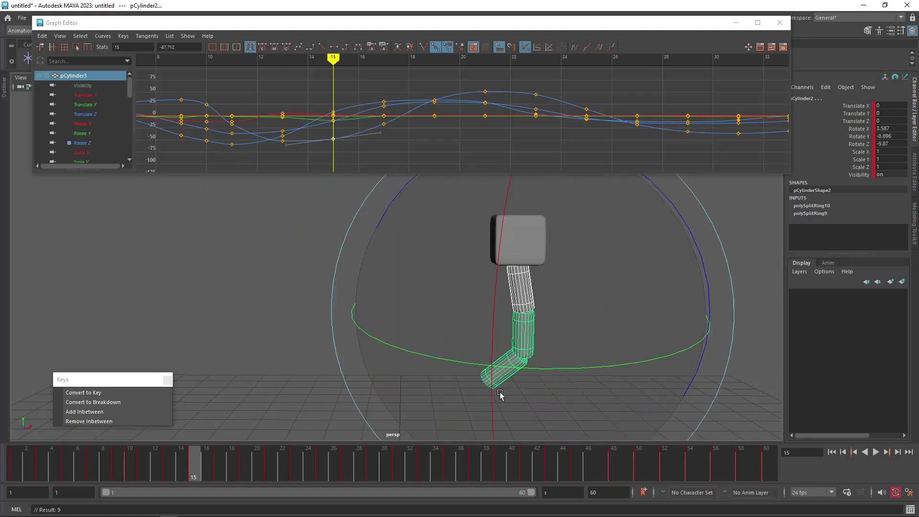
Step: Rotate the selected cylinders at frame 17 to about X -5.7, Y -7.2, Z 20.3, and at frame 19 to about X -11.1, Y -9.8, Z 32
{"action": "key", "text": "period"}
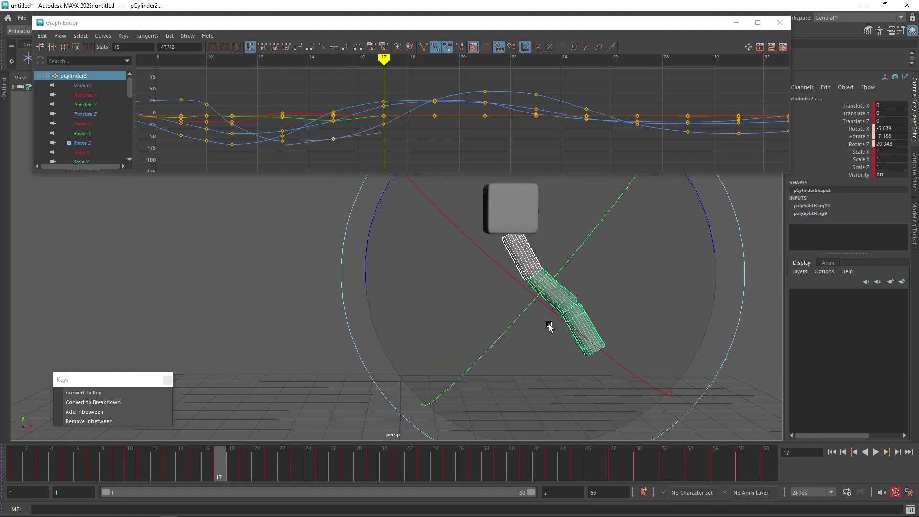
{"action": "key", "text": "period"}
{"action": "left_click_drag", "start_coordinate": [625, 246], "coordinate": [577, 280]}
{"action": "key", "text": "comma"}
{"action": "key", "text": "comma"}
{"action": "key", "text": "period"}
{"action": "key", "text": "period"}
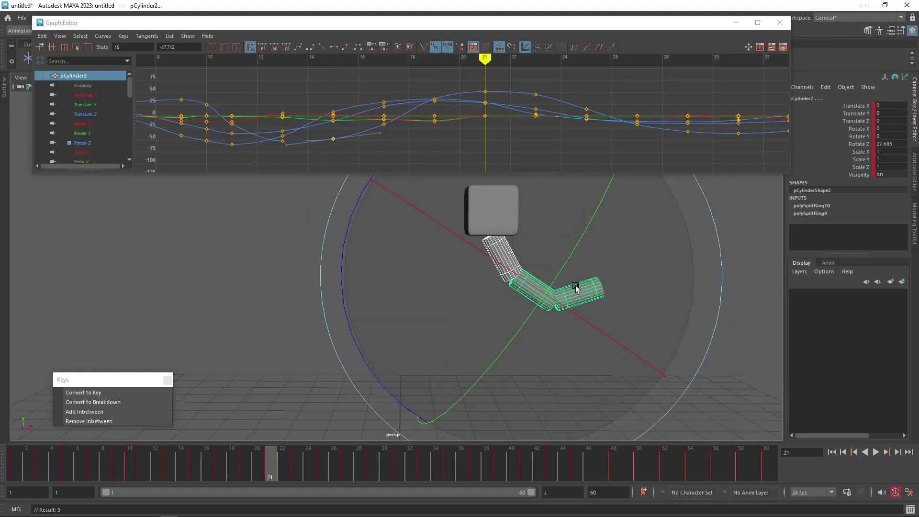
Step: Rotate the cylinders out of plane at frame 21, and key them at frame 23 at about X -4, Y -15.2, Z 12.2
{"action": "left_click_drag", "start_coordinate": [616, 260], "coordinate": [555, 285]}
{"action": "key", "text": "comma"}
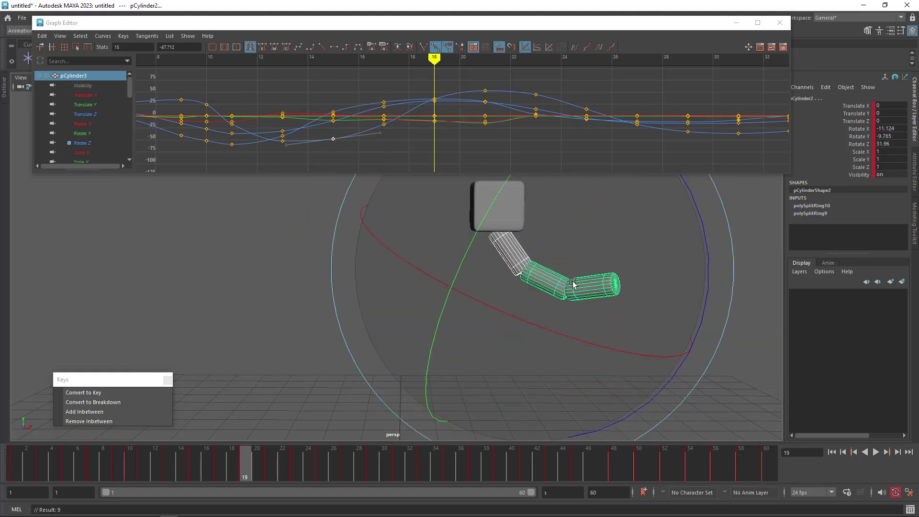
{"action": "key", "text": "period"}
{"action": "key", "text": "period"}
{"action": "left_click_drag", "start_coordinate": [583, 317], "coordinate": [509, 338]}
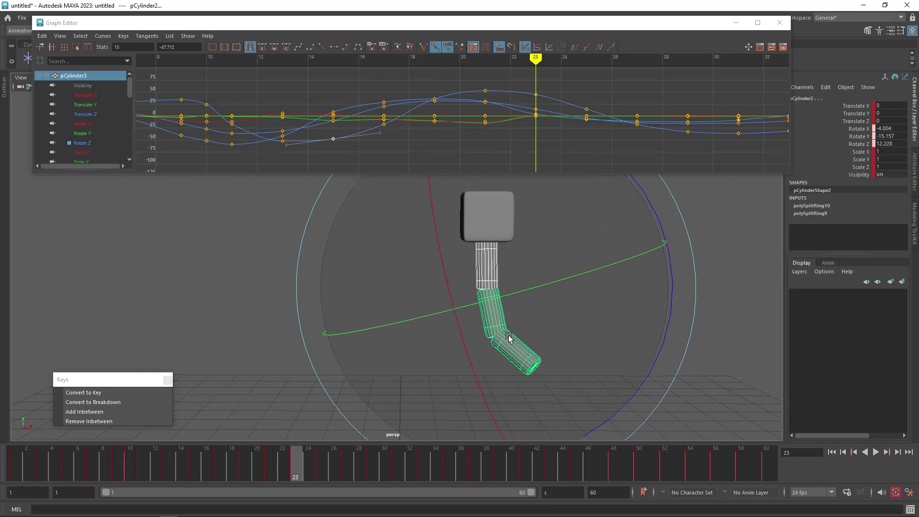
{"action": "key", "text": "s"}
Step: Rotate the selected cylinders at frame 25 to about X 3, Y -6.7, Z -6.3 and key the pose
{"action": "key", "text": "period"}
{"action": "left_click_drag", "start_coordinate": [517, 346], "coordinate": [488, 354]}
{"action": "key", "text": "s"}
{"action": "key", "text": "comma"}
{"action": "key", "text": "period"}
{"action": "key", "text": "period"}
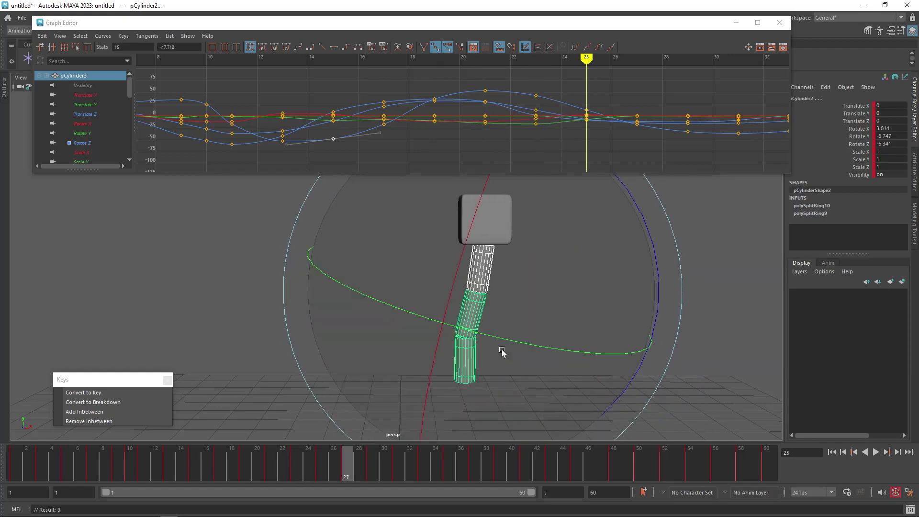
Step: Key the cylinders' adjusted pose at frame 27 and compare it with the poses at frames 25 and 29
{"action": "key", "text": "s"}
{"action": "key", "text": "period"}
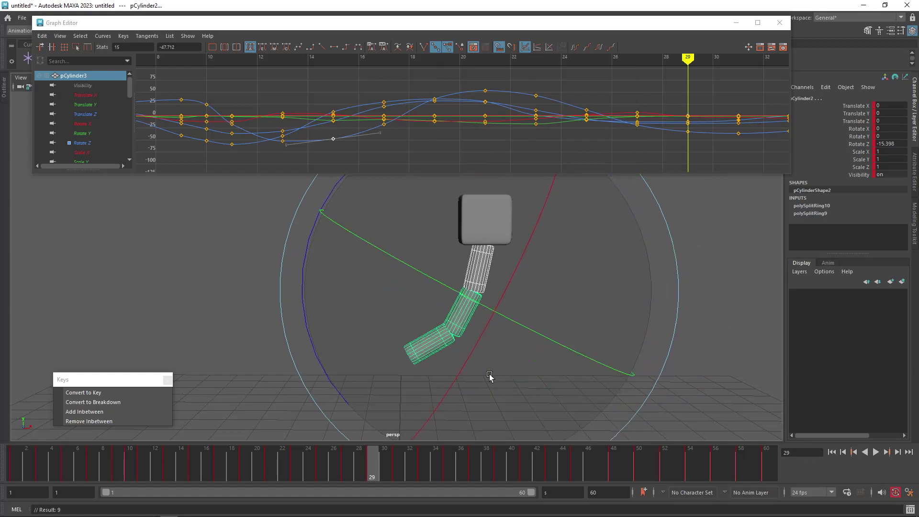
{"action": "key", "text": "comma"}
{"action": "key", "text": "comma"}
{"action": "key", "text": "period"}
{"action": "key", "text": "period"}
{"action": "key", "text": "comma"}
{"action": "key", "text": "comma"}
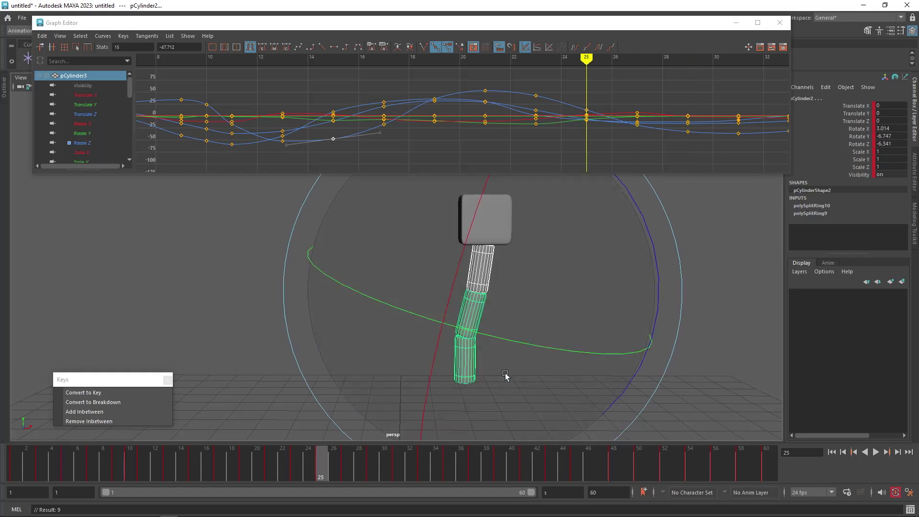
{"action": "key", "text": "period"}
{"action": "key", "text": "period"}
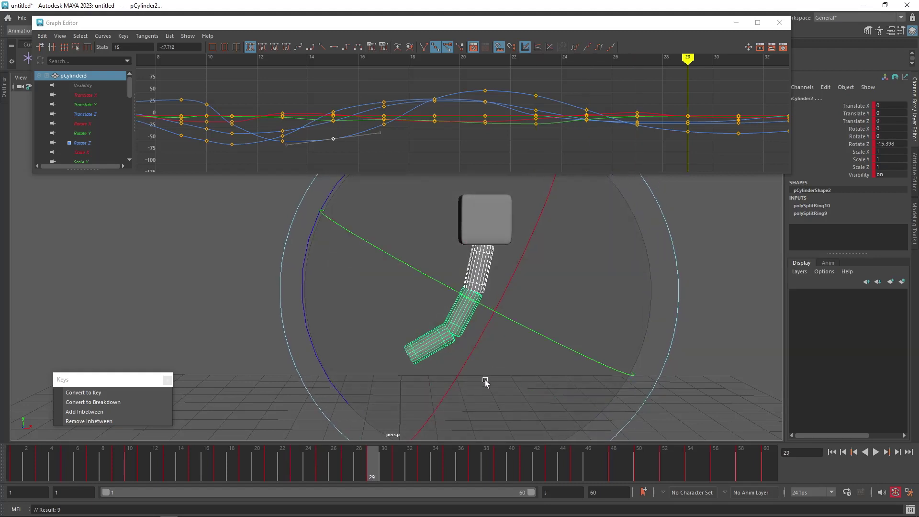
Step: Rotate the selected cylinders at frame 29 to about X 13.5, Y -9.6, Z -12.8, checking against the previous keys
{"action": "left_click_drag", "start_coordinate": [479, 396], "coordinate": [431, 257]}
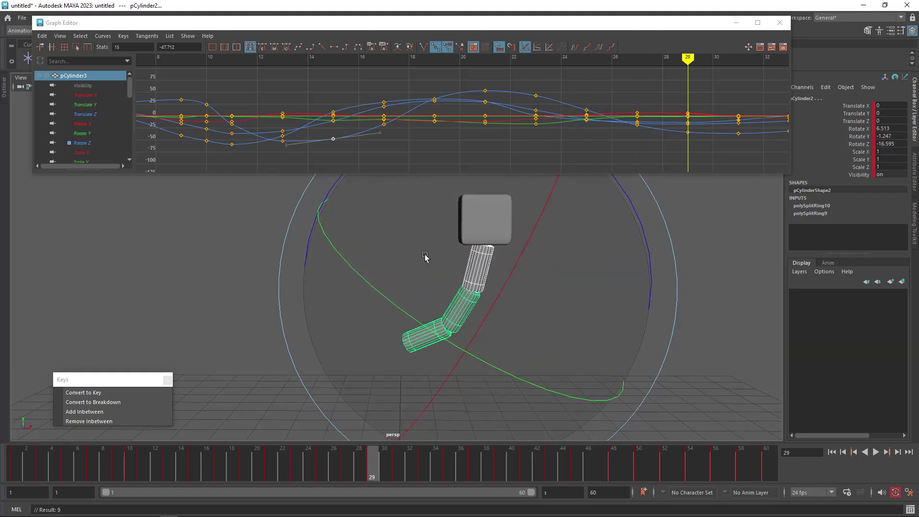
{"action": "key", "text": "comma"}
{"action": "key", "text": "comma"}
{"action": "key", "text": "period"}
{"action": "key", "text": "period"}
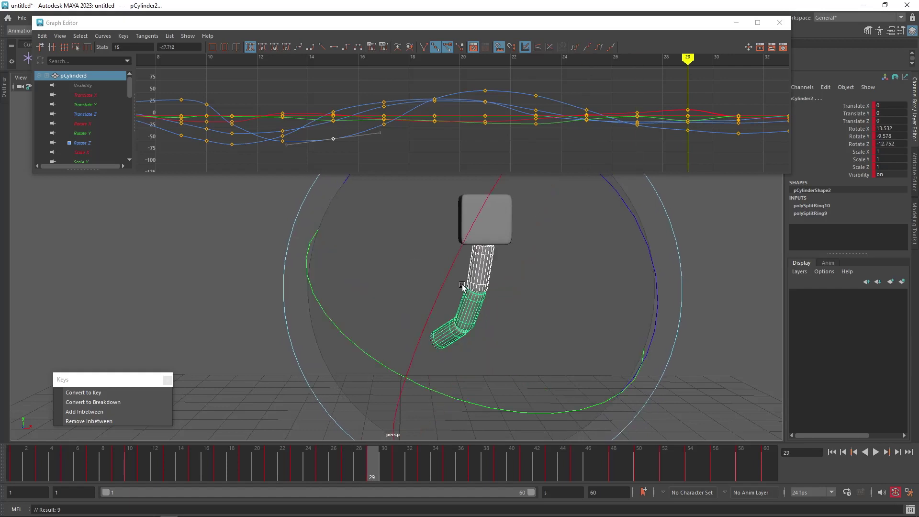
Step: Rotate the selected cylinders at frame 31 to about X 9.2, Y -11.5, Z -10.1
{"action": "key", "text": "period"}
{"action": "left_click_drag", "start_coordinate": [414, 271], "coordinate": [430, 298]}
{"action": "key", "text": "comma"}
{"action": "key", "text": "period"}
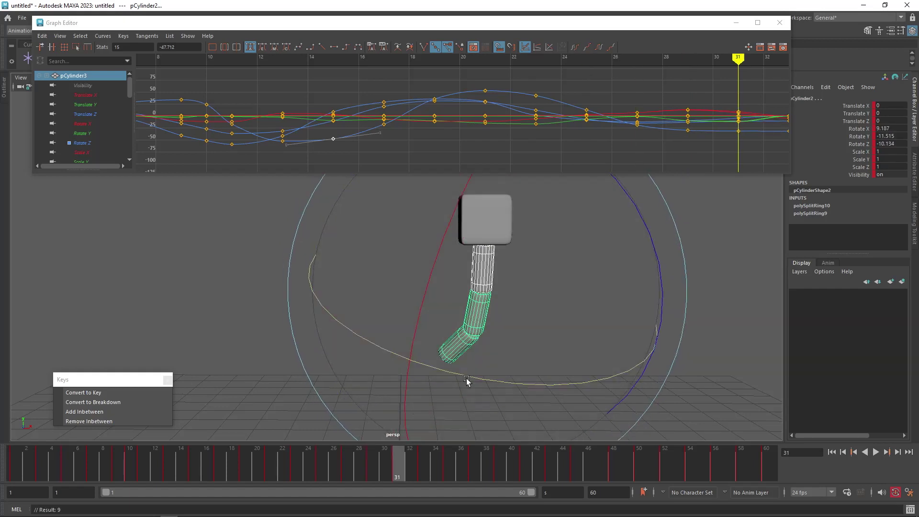
Step: Rotate the selected cylinders out of the swing plane at frames 33 and 35
{"action": "key", "text": "period"}
{"action": "left_click_drag", "start_coordinate": [458, 328], "coordinate": [519, 313]}
{"action": "key", "text": "period"}
{"action": "left_click_drag", "start_coordinate": [557, 257], "coordinate": [483, 264]}
{"action": "key", "text": "period"}
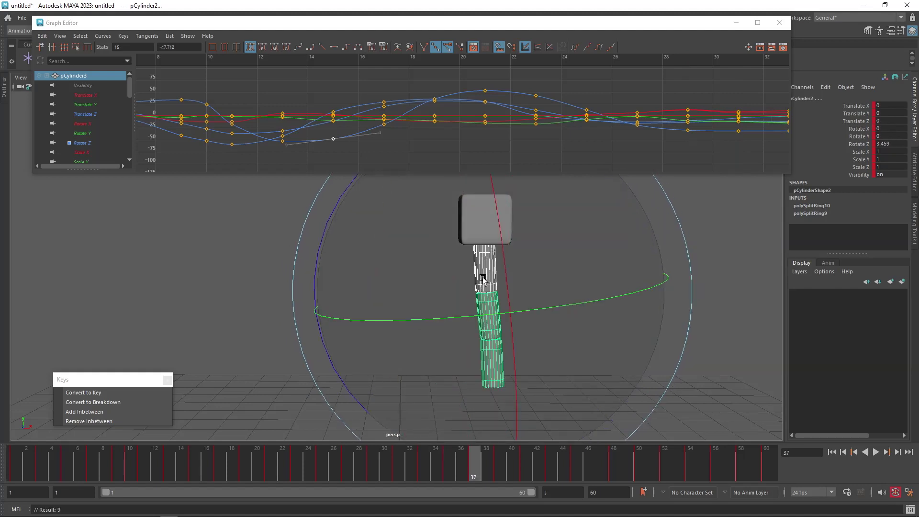
Step: Rotate the selected cylinders out of the swing plane at frame 37 and compare with the previous key
{"action": "left_click_drag", "start_coordinate": [554, 267], "coordinate": [527, 263]}
{"action": "key", "text": "comma"}
{"action": "key", "text": "period"}
{"action": "key", "text": "period"}
Step: Rotate the cylinders out of plane at frames 39 and 41, and at frame 45 to about X 3.7, Y -10.6, Z -3.3
{"action": "left_click_drag", "start_coordinate": [519, 256], "coordinate": [521, 369]}
{"action": "key", "text": "period"}
{"action": "left_click_drag", "start_coordinate": [534, 367], "coordinate": [489, 290]}
{"action": "key", "text": "period"}
{"action": "key", "text": "comma"}
{"action": "key", "text": "period"}
{"action": "key", "text": "period"}
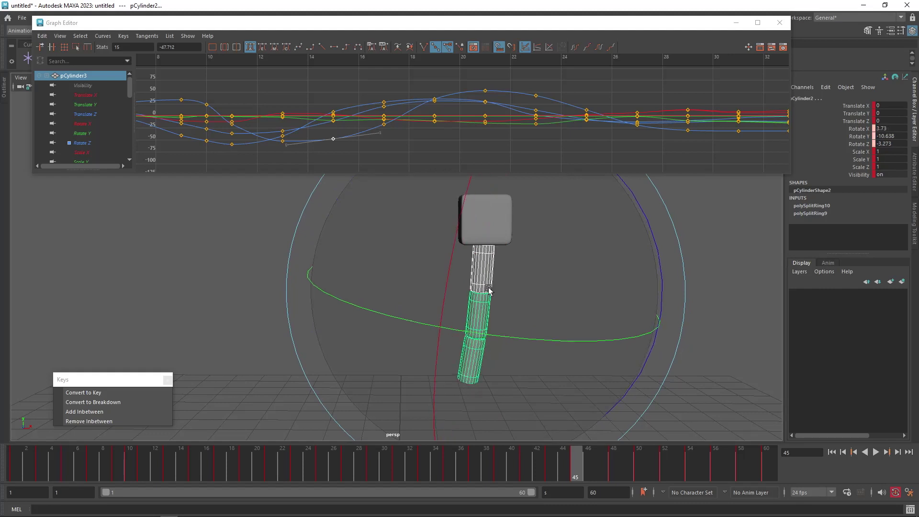
Step: Rotate the selected cylinders out of plane once more at frame 45 and check the keys up to frame 54
{"action": "left_click_drag", "start_coordinate": [648, 291], "coordinate": [660, 267]}
{"action": "key", "text": "comma"}
{"action": "key", "text": "period"}
{"action": "key", "text": "period"}
{"action": "key", "text": "period"}
{"action": "key", "text": "period"}
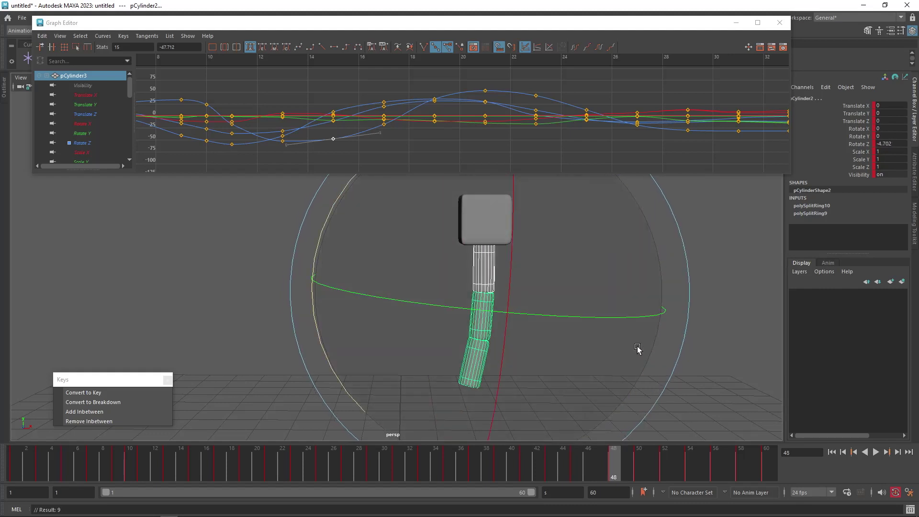
{"action": "key", "text": "period"}
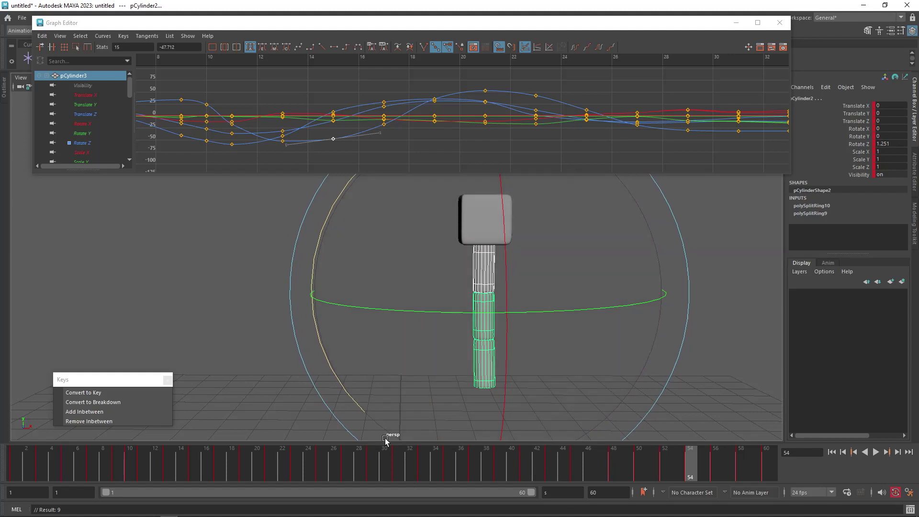
Step: Play the swing from frame 1 and scrub back to frame 10
{"action": "left_click_drag", "start_coordinate": [366, 478], "coordinate": [4, 431]}
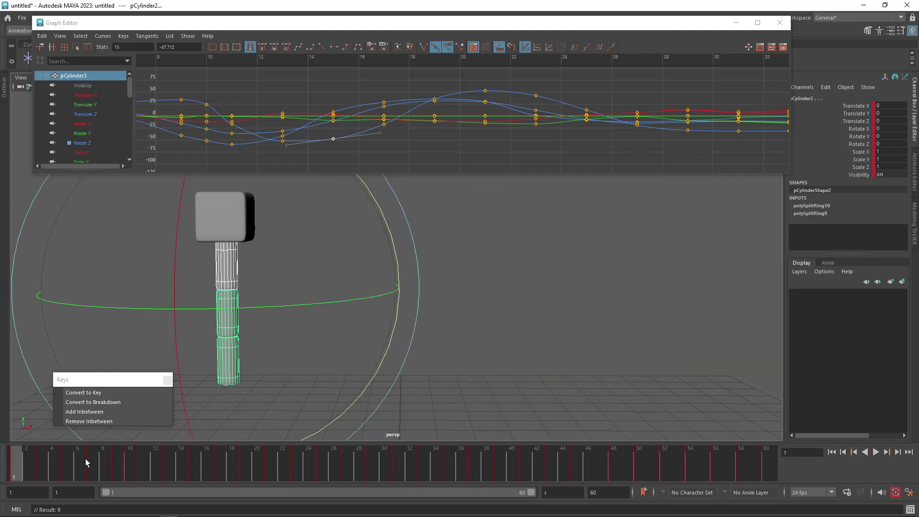
{"action": "key", "text": "alt+v"}
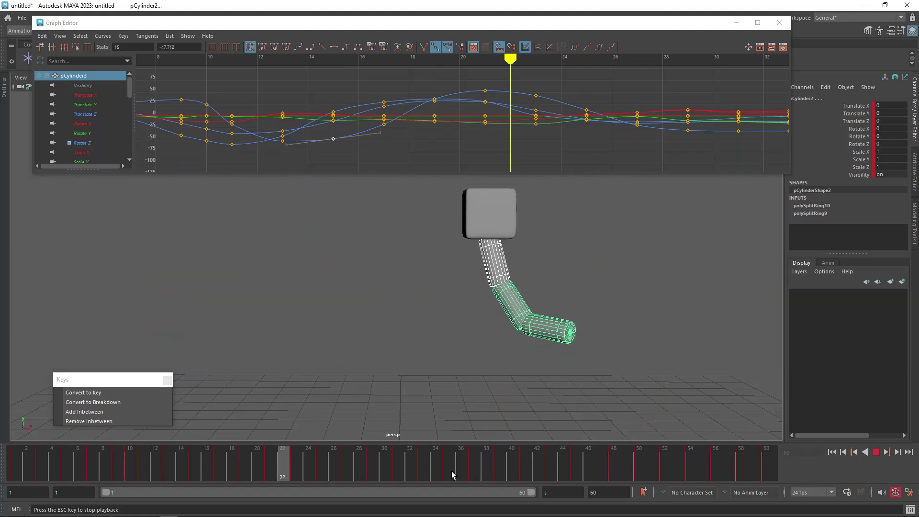
{"action": "left_click", "coordinate": [181, 463]}
{"action": "left_click_drag", "start_coordinate": [168, 461], "coordinate": [128, 474]}
Step: Select only the topmost cylinder and isolate its Rotate X curve in the Graph Editor
{"action": "key", "text": "e"}
{"action": "key", "text": "w"}
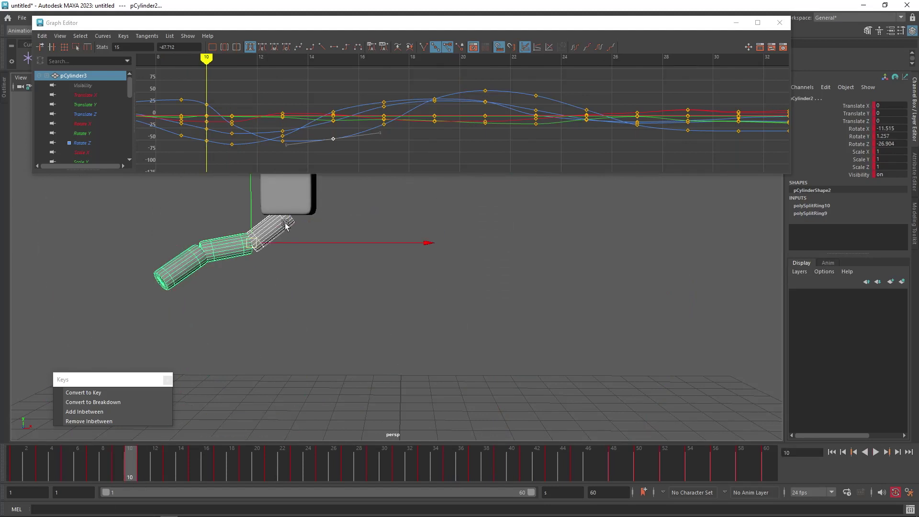
{"action": "left_click", "coordinate": [285, 225]}
{"action": "left_click", "coordinate": [859, 143]}
{"action": "key", "text": "e"}
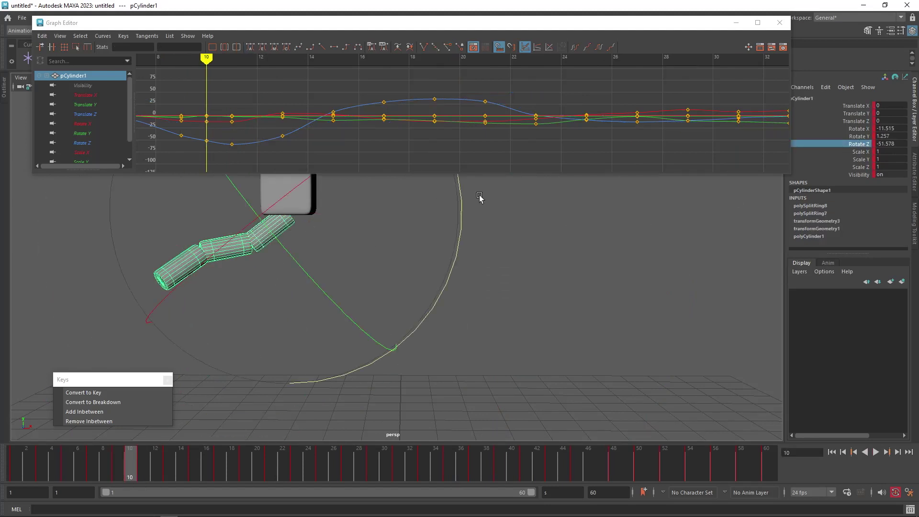
{"action": "left_click", "coordinate": [76, 124]}
{"action": "key", "text": "f"}
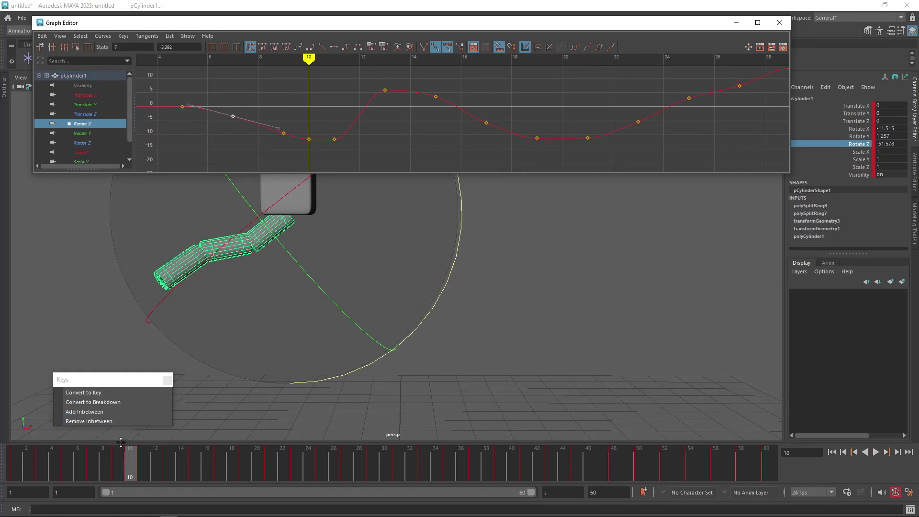
Step: Try an X rotation of the top cylinder at frame 10, undo it, and raise the Rotate X key at frame 11 slightly
{"action": "left_click_drag", "start_coordinate": [273, 209], "coordinate": [322, 181]}
{"action": "key", "text": "ctrl+z"}
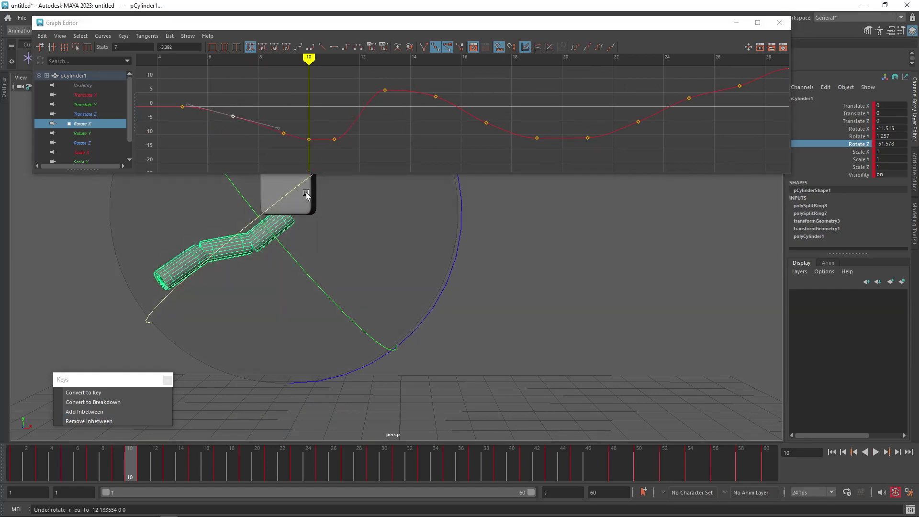
{"action": "middle_click_drag", "start_coordinate": [318, 120], "coordinate": [296, 85], "text": "alt"}
{"action": "left_click_drag", "start_coordinate": [296, 85], "coordinate": [317, 121]}
{"action": "middle_click_drag", "start_coordinate": [316, 120], "coordinate": [314, 113], "text": "shift"}
Step: Lower the top cylinder's Rotate X keys around frames 21 and 23 to smooth the trough of the curve
{"action": "left_click_drag", "start_coordinate": [13, 461], "coordinate": [281, 487]}
{"action": "middle_click_drag", "start_coordinate": [565, 125], "coordinate": [478, 157], "text": "alt"}
{"action": "left_click_drag", "start_coordinate": [452, 103], "coordinate": [486, 128]}
{"action": "middle_click_drag", "start_coordinate": [486, 128], "coordinate": [487, 137], "text": "shift"}
{"action": "middle_click_drag", "start_coordinate": [550, 129], "coordinate": [458, 142], "text": "alt"}
{"action": "left_click_drag", "start_coordinate": [475, 88], "coordinate": [503, 126]}
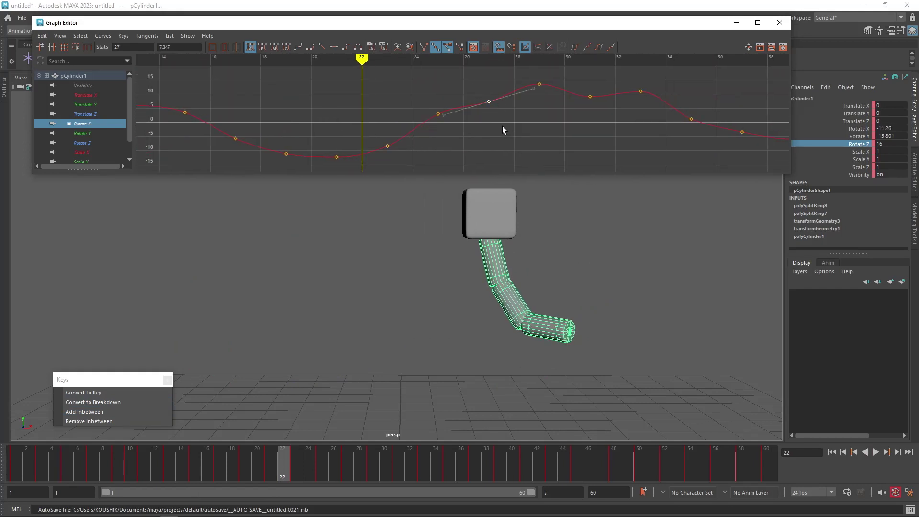
Step: Raise the Rotate X keys at frames 27, 29 and 31 into a smooth peak, with frame 31 at about 17.6
{"action": "left_click_drag", "start_coordinate": [287, 474], "coordinate": [403, 462]}
{"action": "left_click_drag", "start_coordinate": [578, 82], "coordinate": [594, 116]}
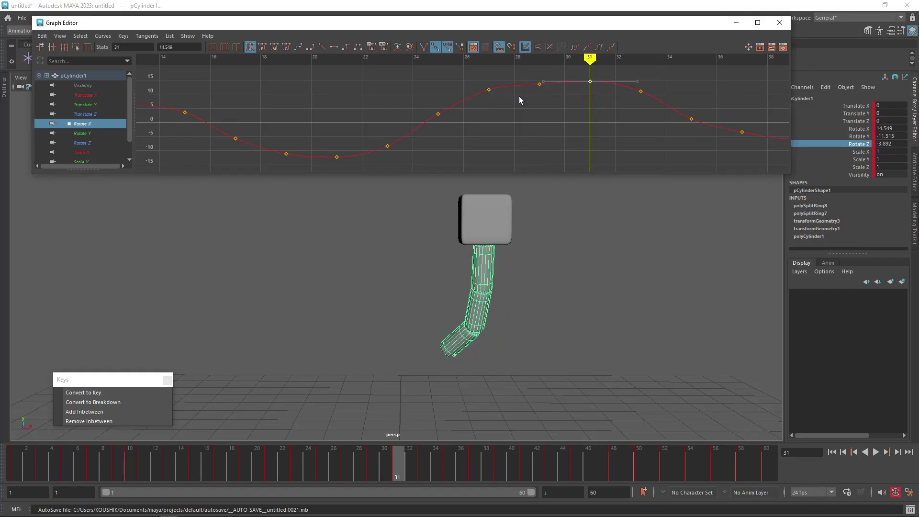
{"action": "left_click_drag", "start_coordinate": [592, 79], "coordinate": [589, 71]}
{"action": "middle_click_drag", "start_coordinate": [610, 98], "coordinate": [518, 115], "text": "alt"}
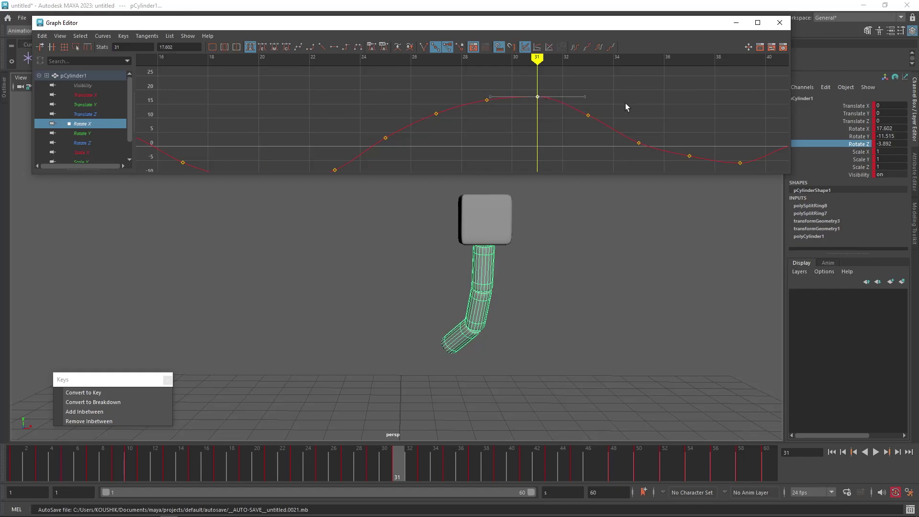
Step: Raise the Rotate X keys at frames 33 and 35 to smooth the descent after the peak
{"action": "middle_click_drag", "start_coordinate": [591, 113], "coordinate": [526, 110], "text": "alt"}
{"action": "left_click_drag", "start_coordinate": [613, 104], "coordinate": [558, 133]}
{"action": "middle_click_drag", "start_coordinate": [584, 118], "coordinate": [439, 160], "text": "shift"}
Step: Try lowering the Rotate X keys at frames 41, 43 and 45 together, and undo the move
{"action": "left_click_drag", "start_coordinate": [355, 469], "coordinate": [553, 477]}
{"action": "key", "text": "e"}
{"action": "left_click_drag", "start_coordinate": [510, 123], "coordinate": [641, 98]}
{"action": "middle_click_drag", "start_coordinate": [626, 107], "coordinate": [626, 131], "text": "shift"}
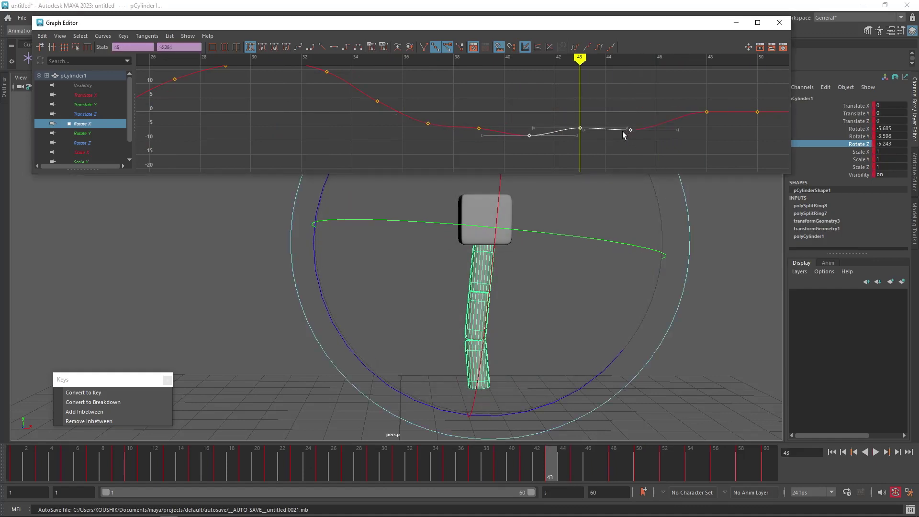
{"action": "key", "text": "ctrl+z"}
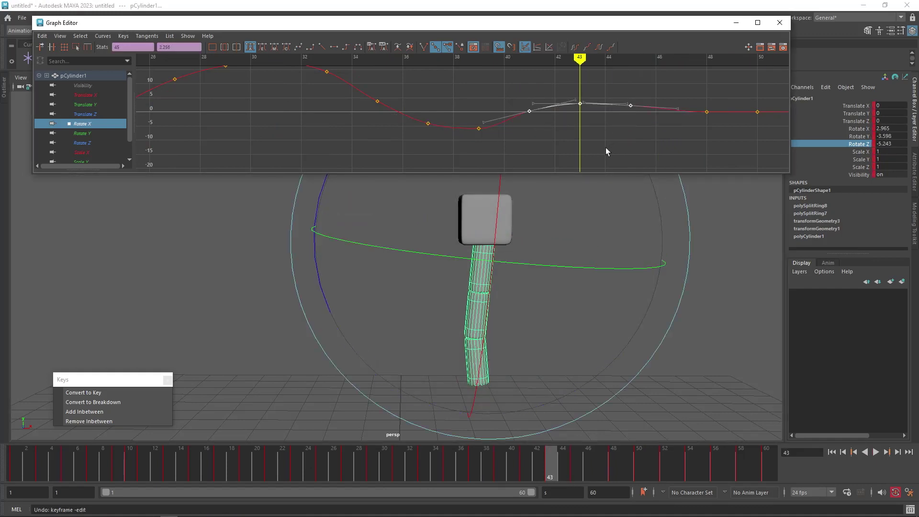
Step: Isolate the top cylinder's Rotate Y curve in the Graph Editor and go to frame 9
{"action": "left_click", "coordinate": [82, 133]}
{"action": "middle_click_drag", "start_coordinate": [432, 108], "coordinate": [692, 101], "text": "alt"}
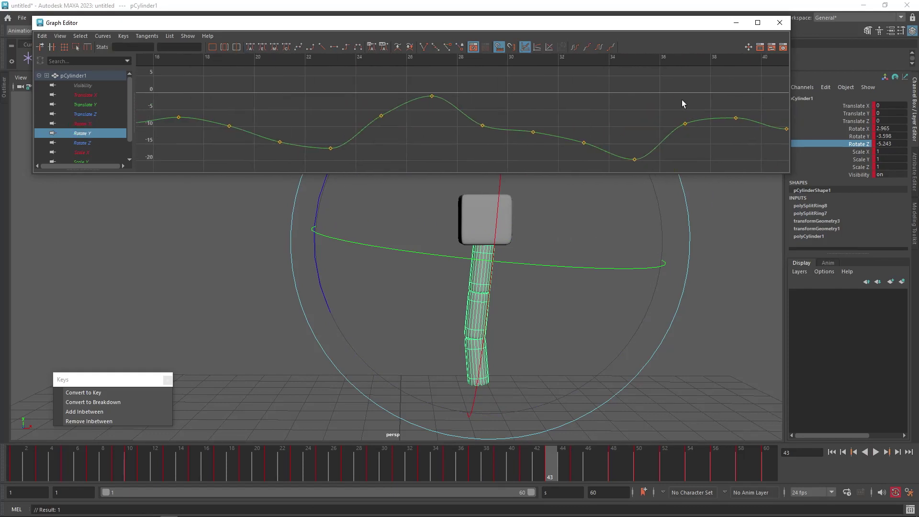
{"action": "left_click_drag", "start_coordinate": [481, 263], "coordinate": [510, 291]}
{"action": "key", "text": "ctrl+z"}
{"action": "left_click_drag", "start_coordinate": [89, 470], "coordinate": [118, 473]}
{"action": "mouse_move", "coordinate": [348, 141]}
{"action": "middle_mouse_down", "text": "alt"}
{"action": "mouse_move", "coordinate": [546, 141]}
{"action": "mouse_move", "coordinate": [406, 154]}
{"action": "mouse_move", "coordinate": [632, 137]}
{"action": "mouse_move", "coordinate": [498, 123]}
{"action": "mouse_move", "coordinate": [625, 114]}
{"action": "mouse_move", "coordinate": [598, 116]}
{"action": "middle_mouse_up", "text": "alt"}
{"action": "left_click_drag", "start_coordinate": [33, 468], "coordinate": [115, 469]}
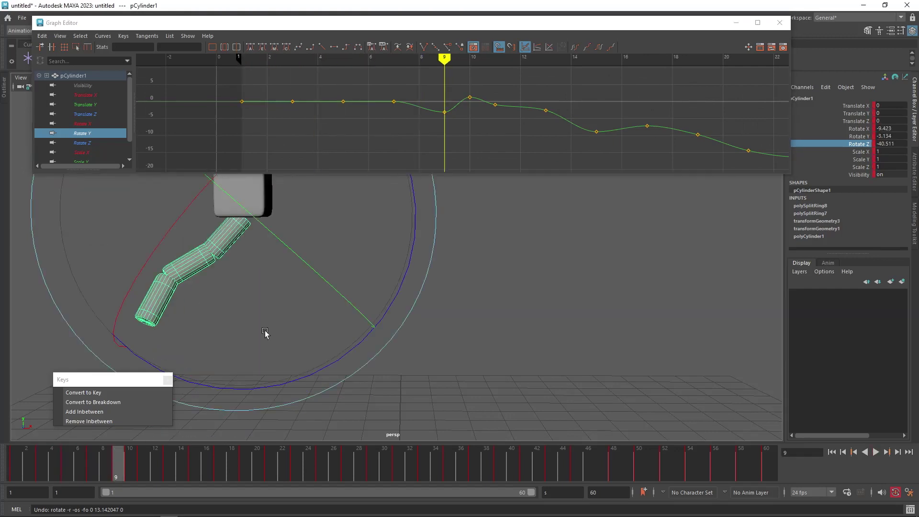
Step: Flatten the start of the Rotate Y curve by setting frame 9 to 0 and frame 10 to about -0.28
{"action": "left_click", "coordinate": [444, 112]}
{"action": "mouse_move", "coordinate": [441, 124]}
{"action": "middle_mouse_down", "text": "shift"}
{"action": "mouse_move", "coordinate": [441, 137]}
{"action": "mouse_move", "coordinate": [439, 125]}
{"action": "middle_mouse_up", "text": "shift"}
{"action": "key", "text": "comma"}
{"action": "key", "text": "period"}
{"action": "key", "text": "period"}
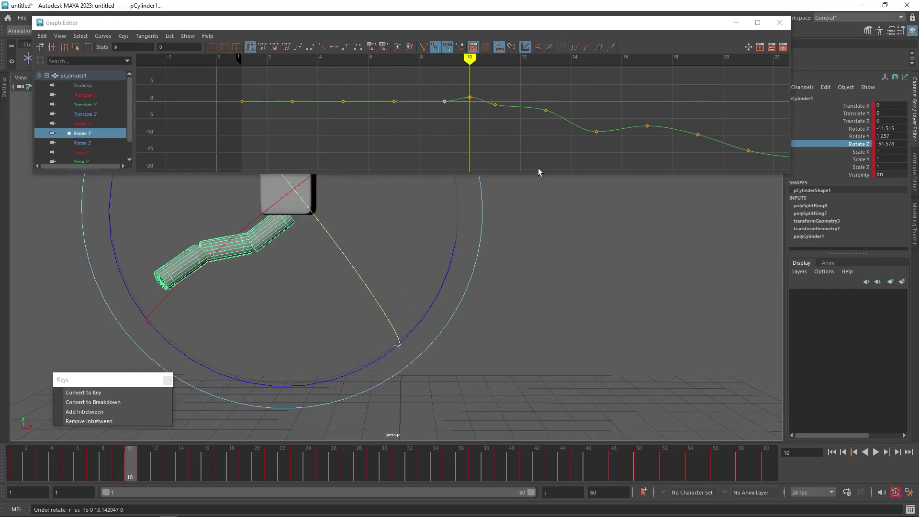
{"action": "left_click_drag", "start_coordinate": [479, 89], "coordinate": [458, 117]}
{"action": "middle_click_drag", "start_coordinate": [463, 107], "coordinate": [464, 112], "text": "shift"}
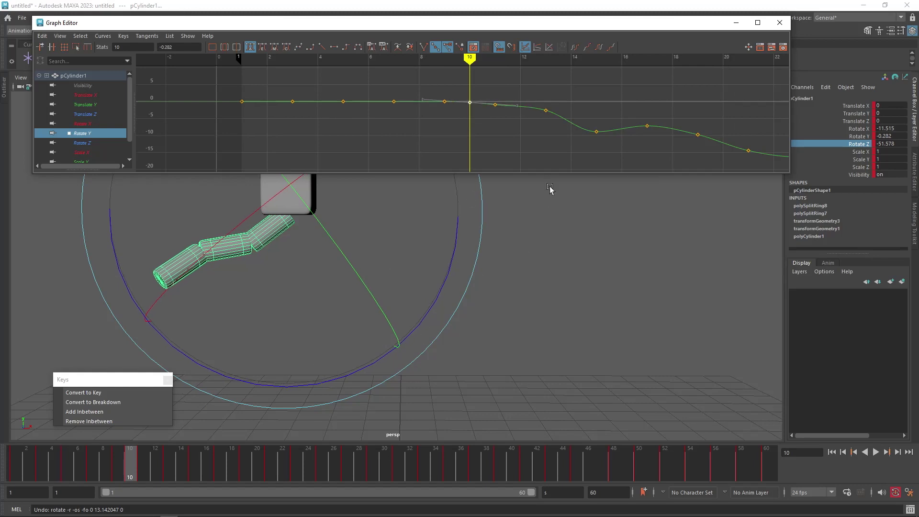
Step: Lower the Rotate Y keys at frames 13 and 15 to about -14.6 and -20.5
{"action": "left_click_drag", "start_coordinate": [139, 463], "coordinate": [168, 466]}
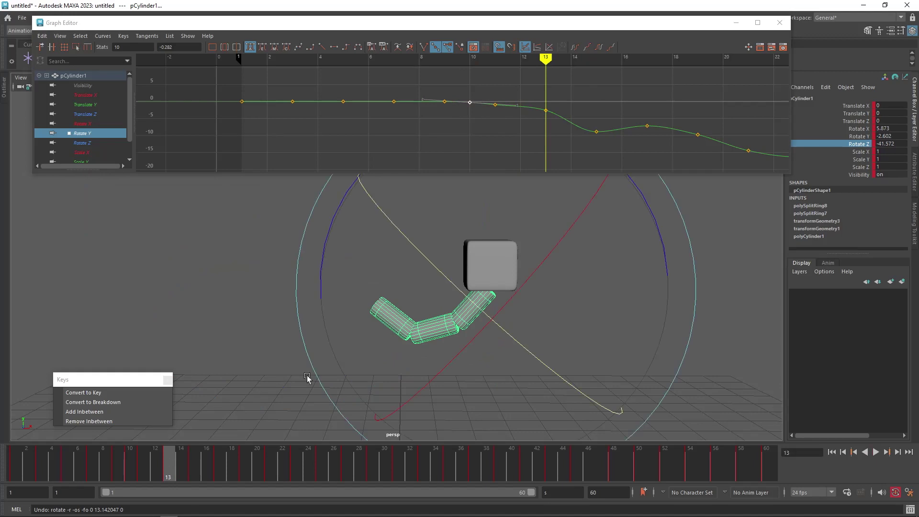
{"action": "key", "text": "period"}
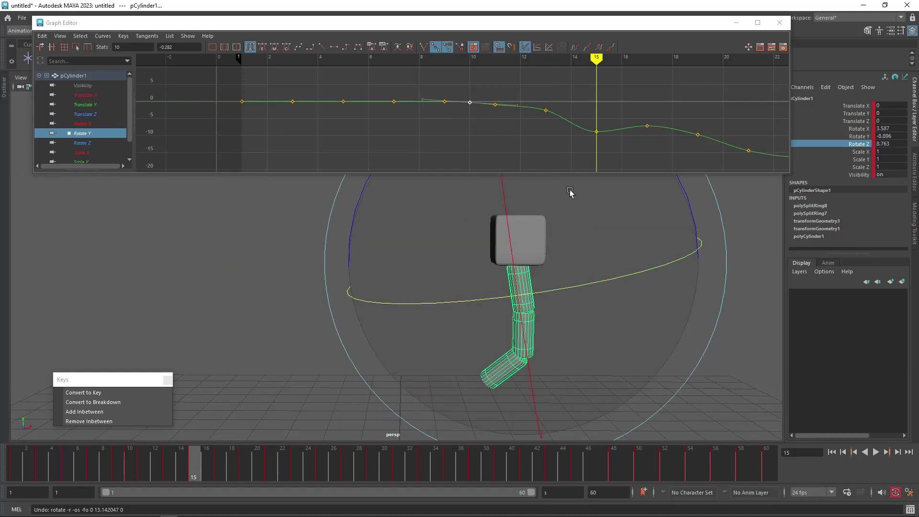
{"action": "left_click_drag", "start_coordinate": [619, 102], "coordinate": [600, 127]}
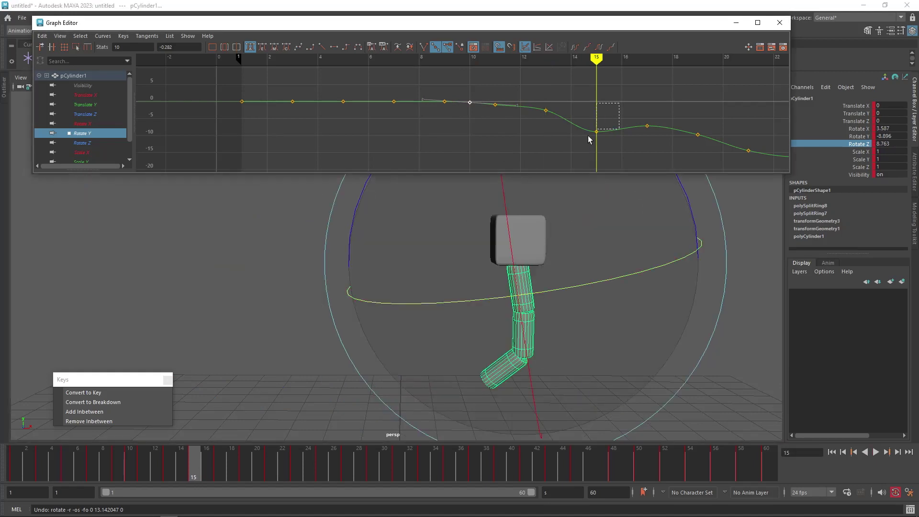
{"action": "middle_click_drag", "start_coordinate": [591, 136], "coordinate": [517, 150], "text": "shift"}
{"action": "key", "text": "comma"}
Step: Lower the Rotate Y keys at frames 17, 19 and 21 into a smooth trough, with frames 19 and 21 at about -23.1 and -21.9
{"action": "mouse_move", "coordinate": [146, 461]}
{"action": "left_mouse_down"}
{"action": "mouse_move", "coordinate": [168, 478]}
{"action": "mouse_move", "coordinate": [230, 483]}
{"action": "mouse_move", "coordinate": [220, 477]}
{"action": "left_mouse_up"}
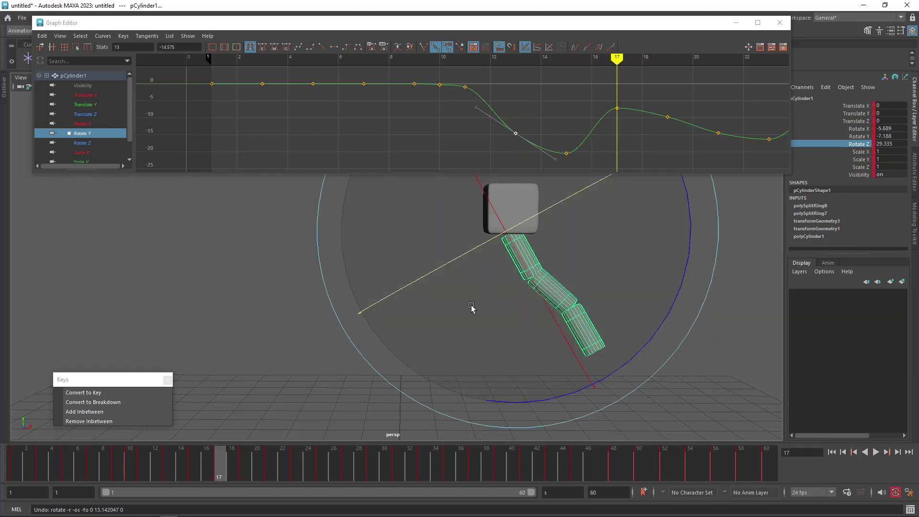
{"action": "left_click", "coordinate": [617, 108]}
{"action": "mouse_move", "coordinate": [615, 127]}
{"action": "middle_mouse_down"}
{"action": "mouse_move", "coordinate": [616, 162]}
{"action": "mouse_move", "coordinate": [510, 120]}
{"action": "mouse_move", "coordinate": [442, 104]}
{"action": "middle_mouse_up"}
{"action": "mouse_move", "coordinate": [221, 461]}
{"action": "left_mouse_down"}
{"action": "mouse_move", "coordinate": [289, 478]}
{"action": "mouse_move", "coordinate": [270, 465]}
{"action": "left_mouse_up"}
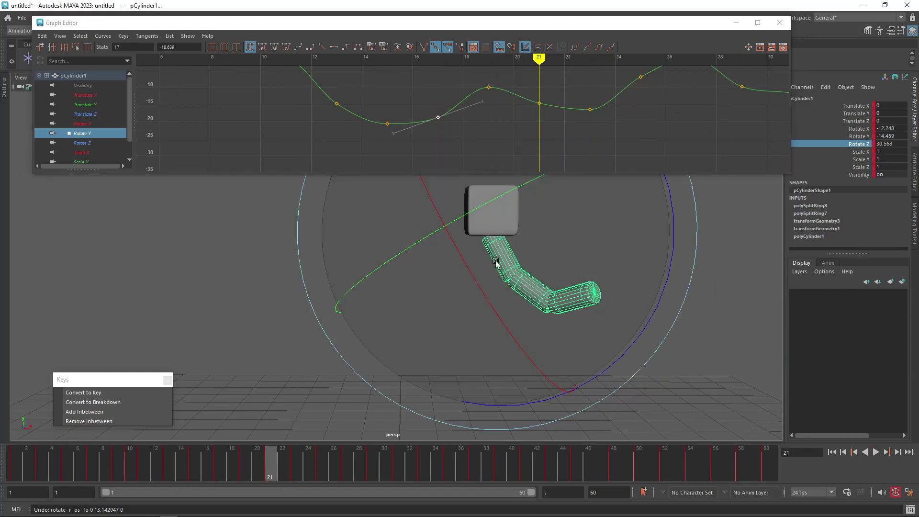
{"action": "left_click", "coordinate": [539, 103]}
{"action": "middle_click_drag", "start_coordinate": [538, 103], "coordinate": [525, 130]}
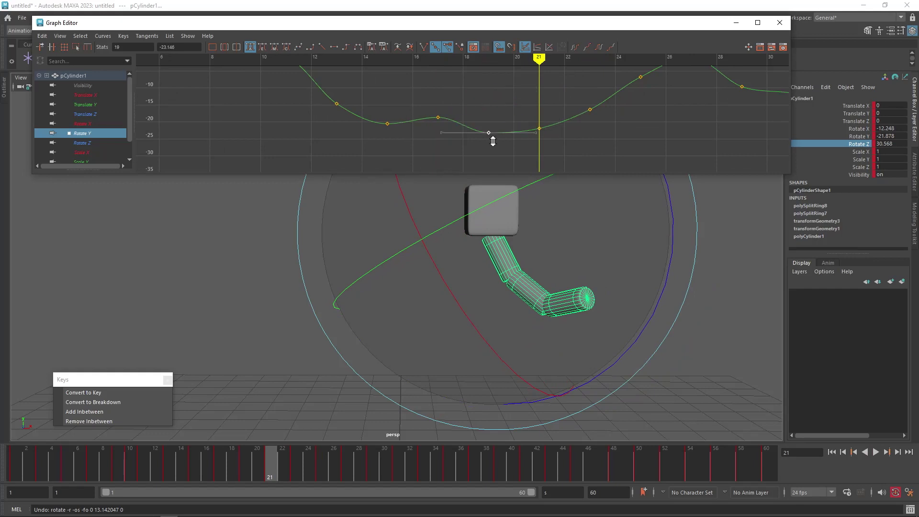
Step: Lower the Rotate Y keys at frames 23 and 25 to smooth the rise, with frame 23 at about -18.2, and play back
{"action": "mouse_move", "coordinate": [309, 462]}
{"action": "left_mouse_down"}
{"action": "mouse_move", "coordinate": [262, 470]}
{"action": "mouse_move", "coordinate": [350, 478]}
{"action": "mouse_move", "coordinate": [144, 454]}
{"action": "mouse_move", "coordinate": [313, 464]}
{"action": "mouse_move", "coordinate": [323, 456]}
{"action": "left_mouse_up"}
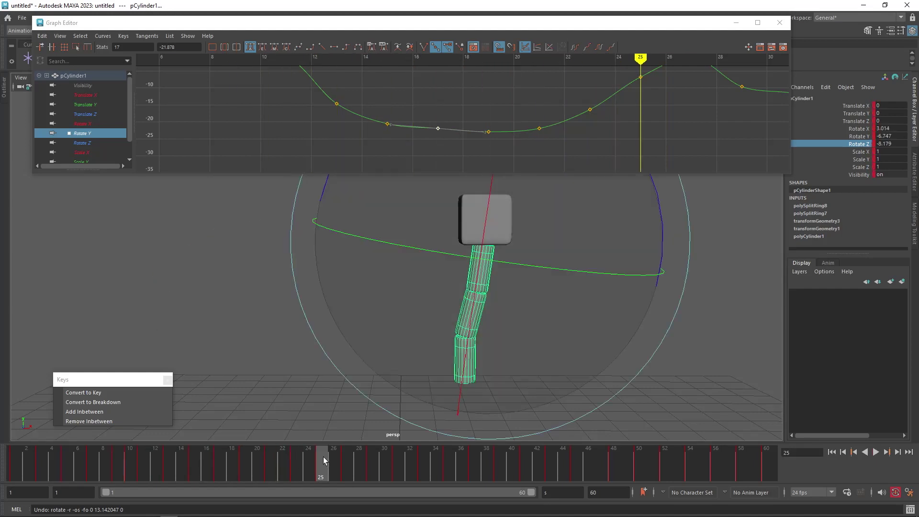
{"action": "middle_click_drag", "start_coordinate": [642, 123], "coordinate": [508, 134], "text": "alt"}
{"action": "middle_click_drag", "start_coordinate": [464, 156], "coordinate": [464, 155]}
{"action": "middle_click_drag", "start_coordinate": [536, 148], "coordinate": [436, 148], "text": "alt"}
{"action": "key", "text": "alt+v"}
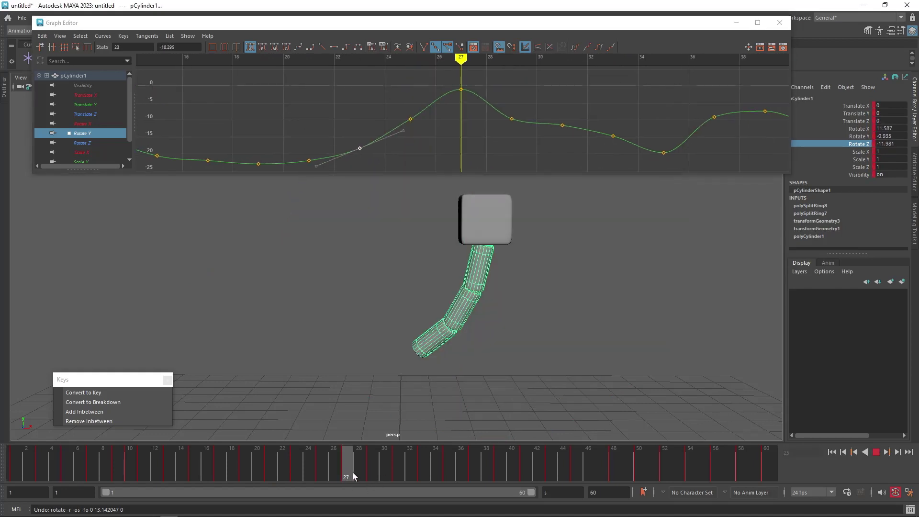
Step: Round the Rotate Y peak by adjusting the keys at frames 27, 29 and 31, with frame 29 at about -0.9
{"action": "left_click_drag", "start_coordinate": [347, 465], "coordinate": [374, 473]}
{"action": "left_click_drag", "start_coordinate": [511, 119], "coordinate": [508, 90]}
{"action": "mouse_move", "coordinate": [324, 462]}
{"action": "left_mouse_down"}
{"action": "mouse_move", "coordinate": [343, 477]}
{"action": "mouse_move", "coordinate": [401, 488]}
{"action": "left_mouse_up"}
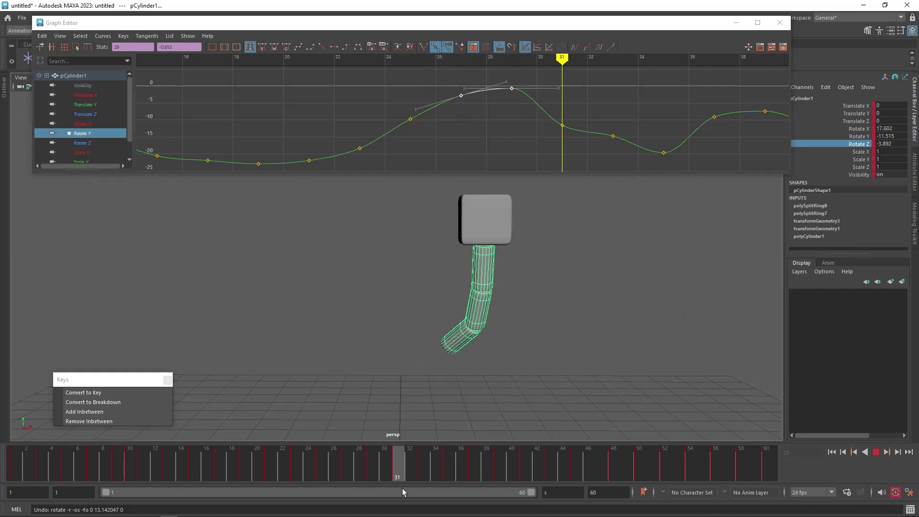
{"action": "left_click_drag", "start_coordinate": [594, 97], "coordinate": [555, 134]}
{"action": "middle_click_drag", "start_coordinate": [558, 134], "coordinate": [559, 107], "text": "shift"}
{"action": "left_click_drag", "start_coordinate": [558, 106], "coordinate": [560, 108]}
Step: Set the Rotate Y keys at frames 33, 37 and 39 to about -14.1, -21.7 and -20
{"action": "mouse_move", "coordinate": [331, 465]}
{"action": "left_mouse_down"}
{"action": "mouse_move", "coordinate": [435, 480]}
{"action": "mouse_move", "coordinate": [422, 478]}
{"action": "left_mouse_up"}
{"action": "left_click_drag", "start_coordinate": [634, 93], "coordinate": [594, 152]}
{"action": "middle_click_drag", "start_coordinate": [608, 135], "coordinate": [455, 101], "text": "alt"}
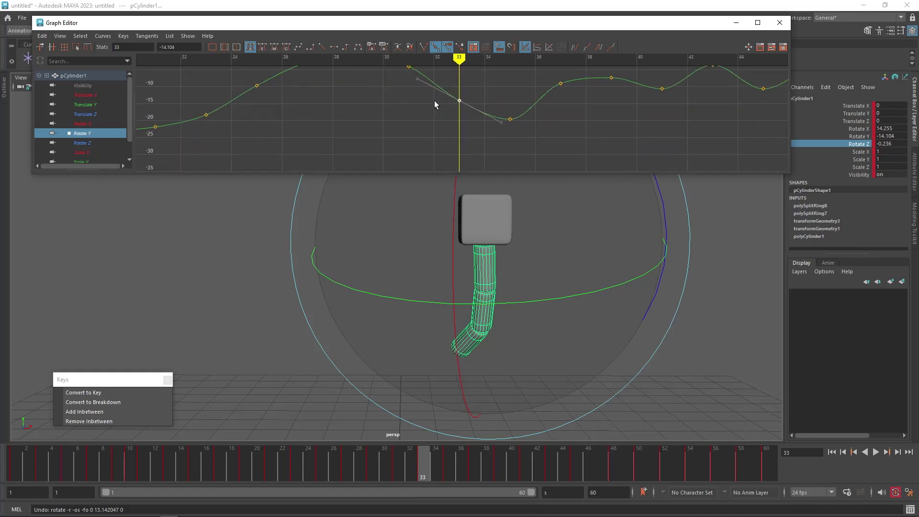
{"action": "left_click_drag", "start_coordinate": [429, 457], "coordinate": [475, 478]}
{"action": "left_click_drag", "start_coordinate": [536, 115], "coordinate": [611, 126]}
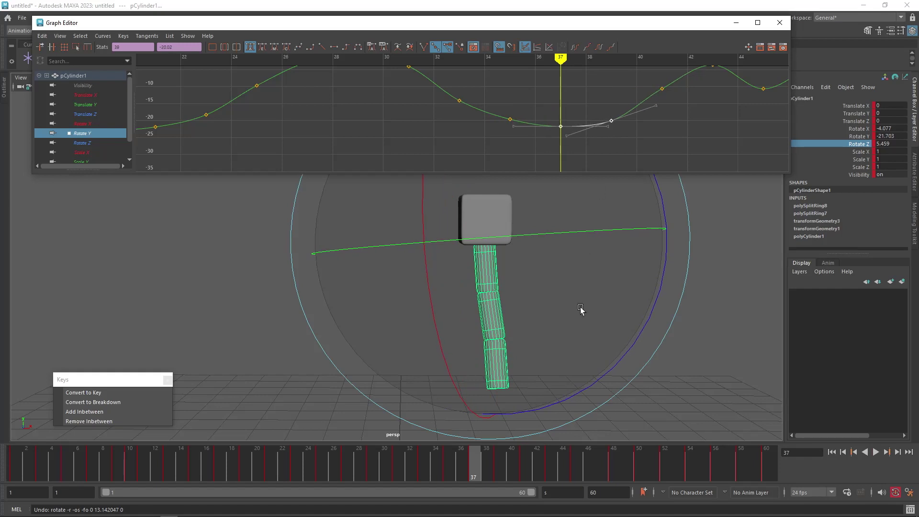
Step: Lower the Rotate Y key at frame 43 to about -9 to soften the last bump
{"action": "left_click_drag", "start_coordinate": [412, 479], "coordinate": [526, 466]}
{"action": "middle_click_drag", "start_coordinate": [659, 94], "coordinate": [543, 128], "text": "alt"}
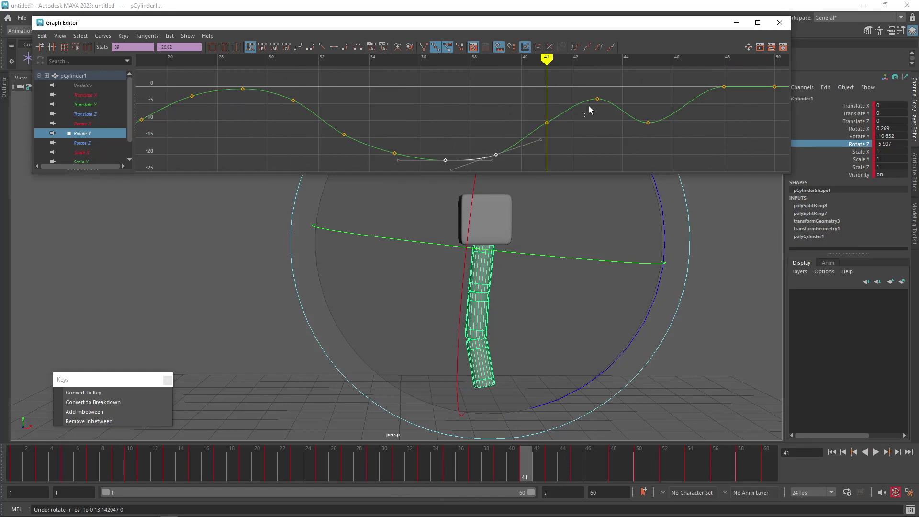
{"action": "left_click_drag", "start_coordinate": [597, 98], "coordinate": [597, 102]}
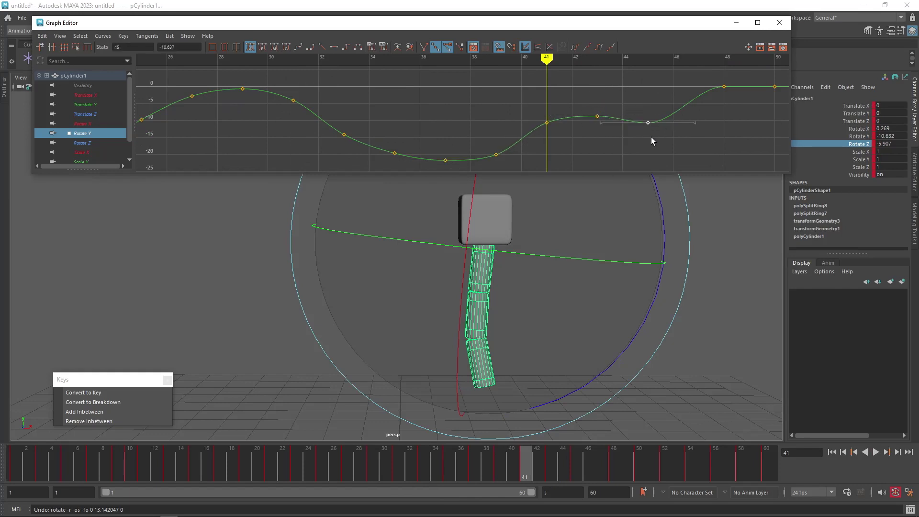
Step: Lower all the Rotate Y keys from frame 48 to frame 60 together to about -11.3
{"action": "middle_click_drag", "start_coordinate": [648, 136], "coordinate": [447, 122], "text": "alt"}
{"action": "left_click_drag", "start_coordinate": [455, 445], "coordinate": [602, 461]}
{"action": "middle_click_drag", "start_coordinate": [570, 120], "coordinate": [506, 167], "text": "alt"}
{"action": "right_click_drag", "start_coordinate": [669, 127], "coordinate": [541, 124], "text": "alt+shift"}
{"action": "left_click_drag", "start_coordinate": [600, 473], "coordinate": [702, 467]}
{"action": "left_click_drag", "start_coordinate": [461, 94], "coordinate": [545, 111]}
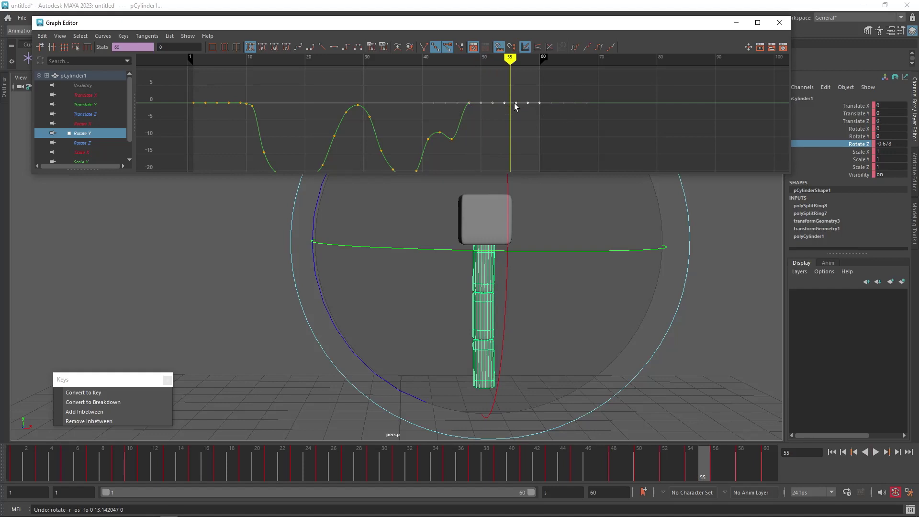
{"action": "middle_click_drag", "start_coordinate": [513, 105], "coordinate": [513, 143]}
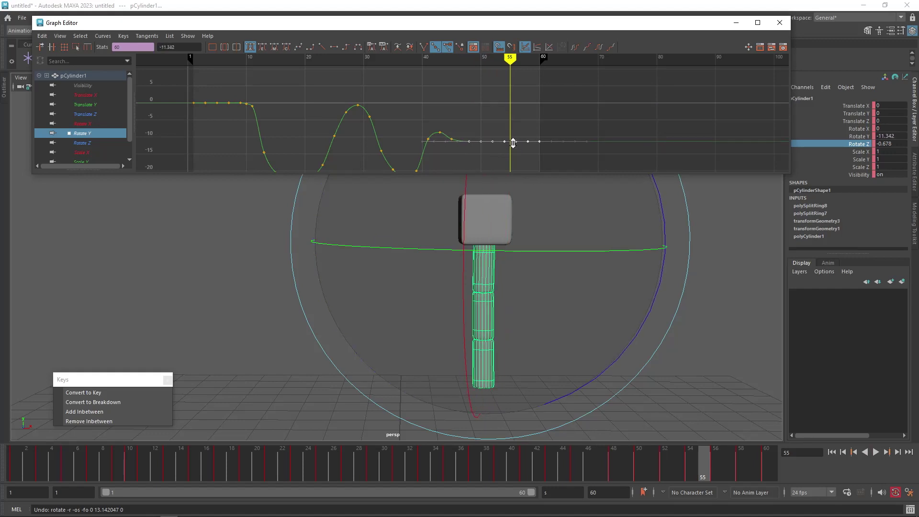
Step: Go to frame 56 and select the second cylinder in the chain
{"action": "left_click_drag", "start_coordinate": [532, 473], "coordinate": [718, 474]}
{"action": "key", "text": "w"}
{"action": "key", "text": "Down"}
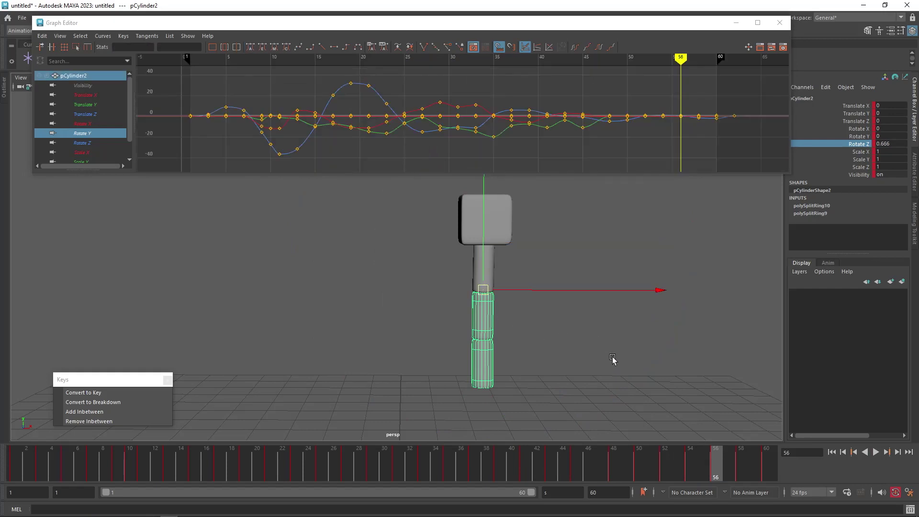
Step: Play the animation from the start and scrub through the swing to frame 23
{"action": "left_click_drag", "start_coordinate": [32, 470], "coordinate": [13, 463]}
{"action": "key", "text": "alt+v"}
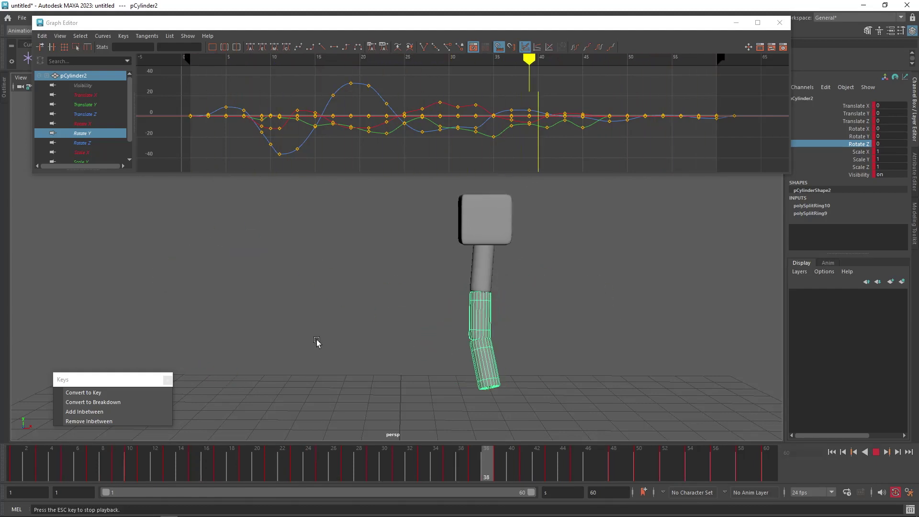
{"action": "left_click", "coordinate": [24, 458]}
{"action": "left_click_drag", "start_coordinate": [24, 458], "coordinate": [295, 481]}
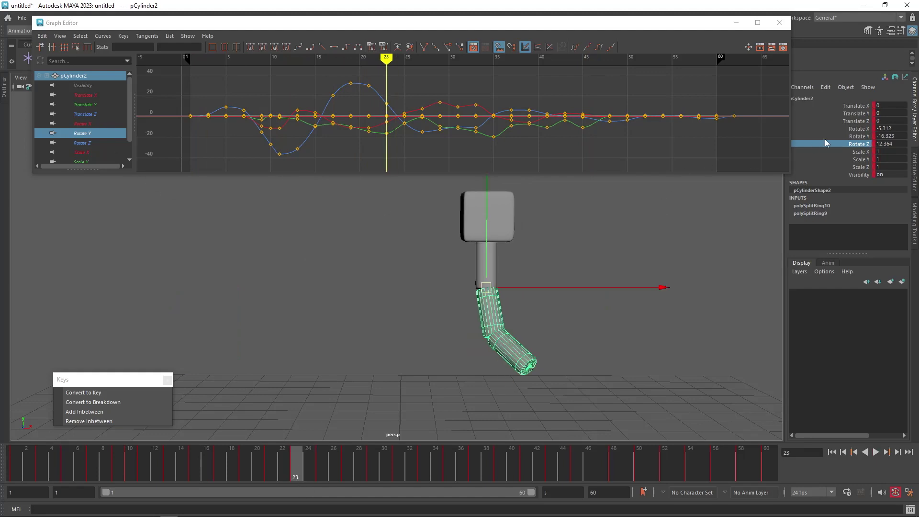
Step: Isolate the second cylinder's Rotate Y curve and frame it in the Graph Editor
{"action": "left_click", "coordinate": [857, 129]}
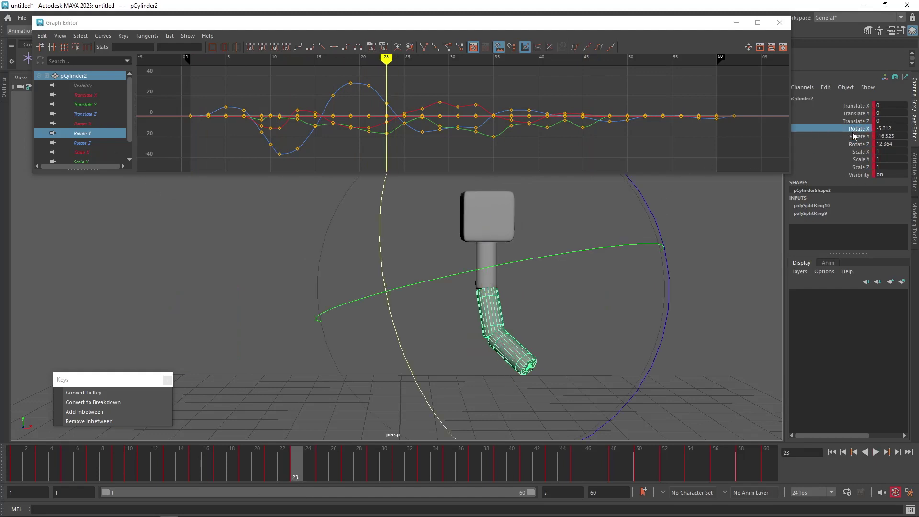
{"action": "left_click", "coordinate": [860, 137]}
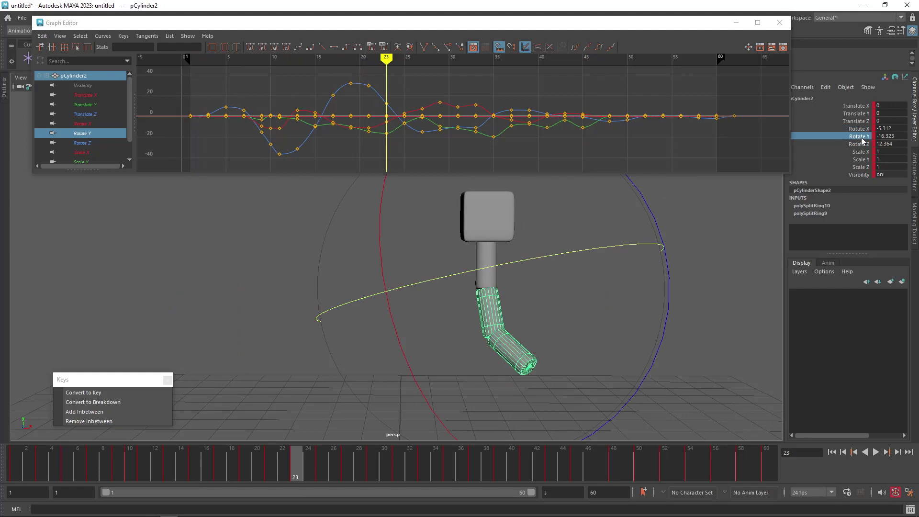
{"action": "left_click", "coordinate": [89, 133]}
{"action": "key", "text": "f"}
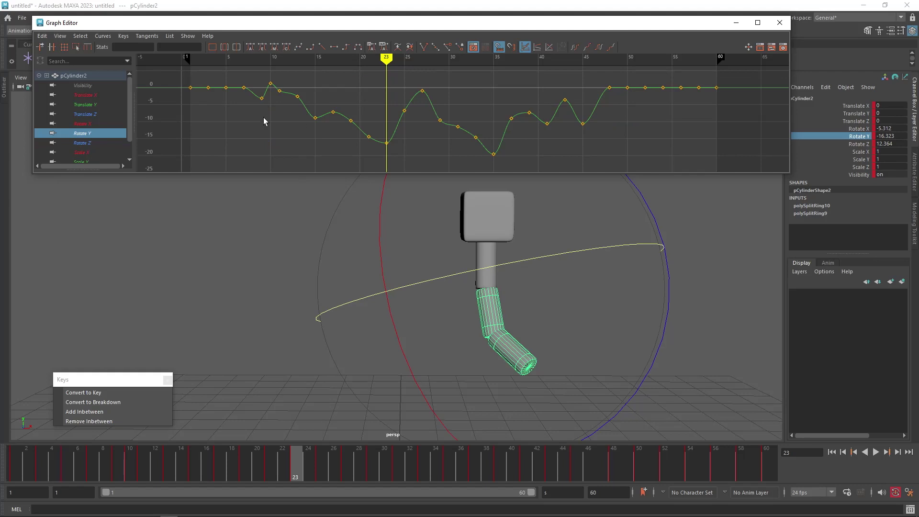
Step: Smooth the early Rotate Y keys, moving frame 9 to about 0, frame 11 to about -0.5 and frame 13 to about -3.5
{"action": "middle_click_drag", "start_coordinate": [328, 135], "coordinate": [480, 156], "text": "alt"}
{"action": "right_click_drag", "start_coordinate": [480, 156], "coordinate": [326, 106], "text": "alt+shift"}
{"action": "middle_click_drag", "start_coordinate": [326, 106], "coordinate": [354, 112], "text": "alt"}
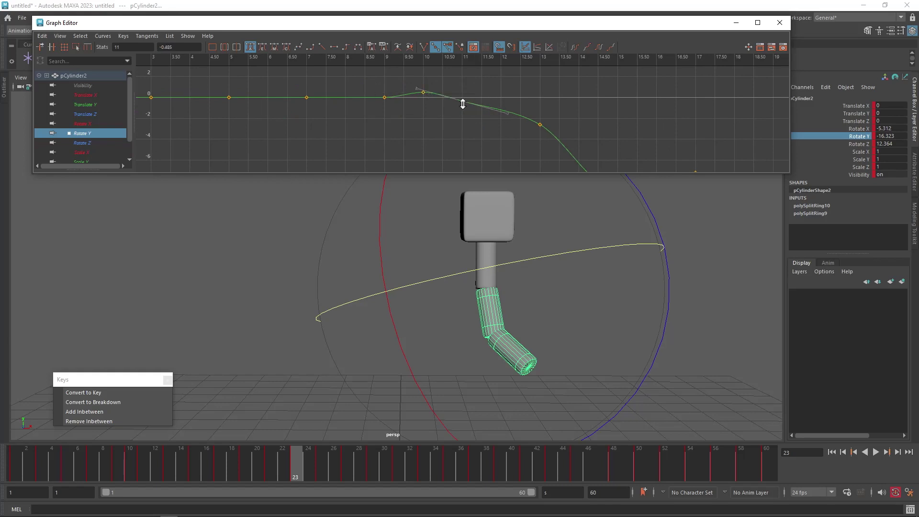
{"action": "middle_click_drag", "start_coordinate": [513, 133], "coordinate": [375, 84], "text": "alt"}
{"action": "right_click_drag", "start_coordinate": [420, 89], "coordinate": [417, 110], "text": "alt+shift"}
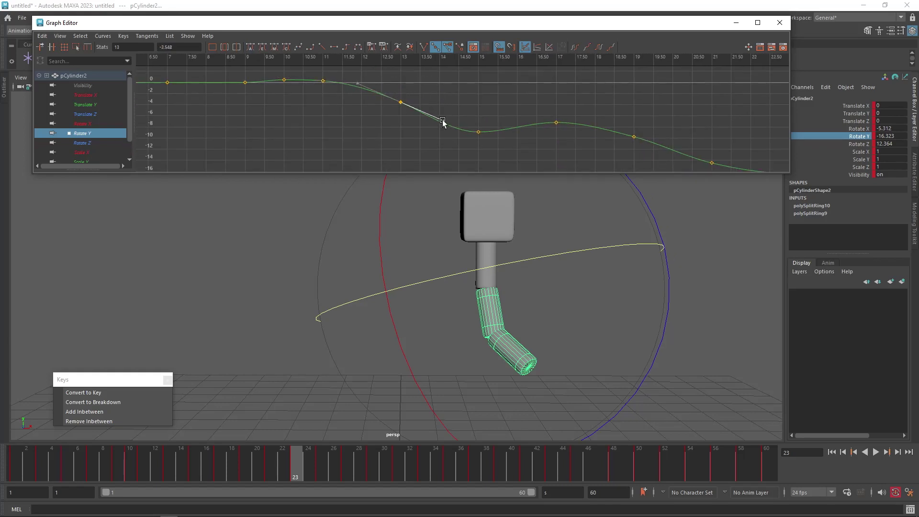
Step: Go to frame 17 and set its Rotate Y key to about -10.5 and the frame 19 key to about -10.2
{"action": "mouse_move", "coordinate": [76, 467]}
{"action": "left_mouse_down"}
{"action": "mouse_move", "coordinate": [160, 477]}
{"action": "mouse_move", "coordinate": [242, 472]}
{"action": "mouse_move", "coordinate": [220, 467]}
{"action": "left_mouse_up"}
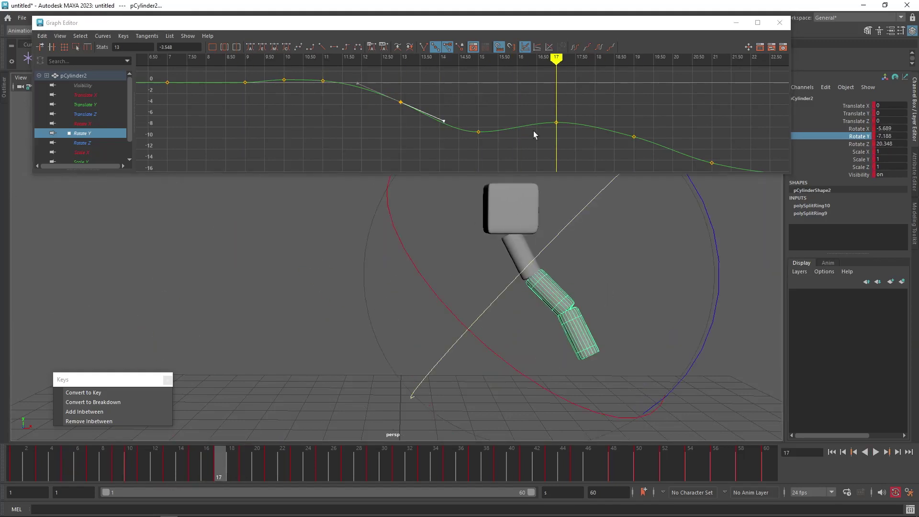
{"action": "middle_click_drag", "start_coordinate": [582, 85], "coordinate": [511, 80], "text": "alt"}
{"action": "middle_click_drag", "start_coordinate": [491, 130], "coordinate": [429, 102], "text": "shift"}
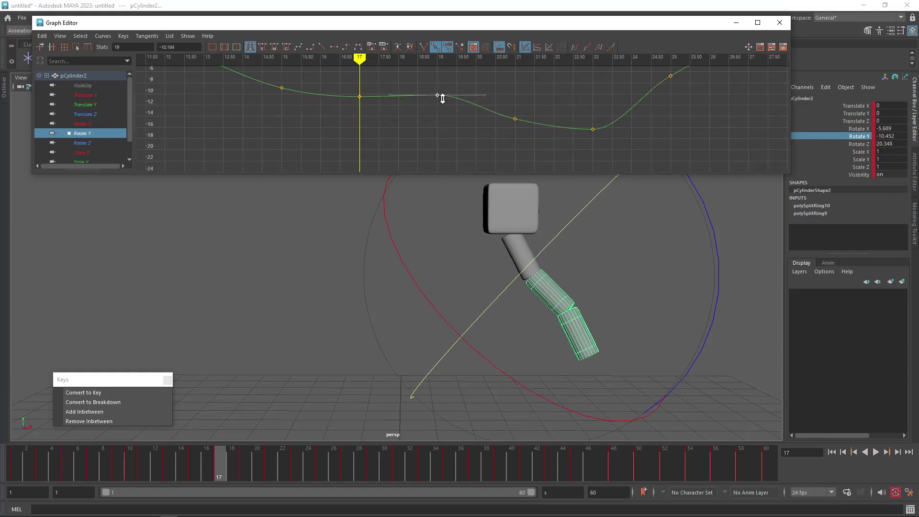
Step: Raise the Rotate Y keys at frame 21 to about -11.6 and at frame 23 to about -13.1
{"action": "middle_click_drag", "start_coordinate": [484, 124], "coordinate": [403, 134], "text": "alt"}
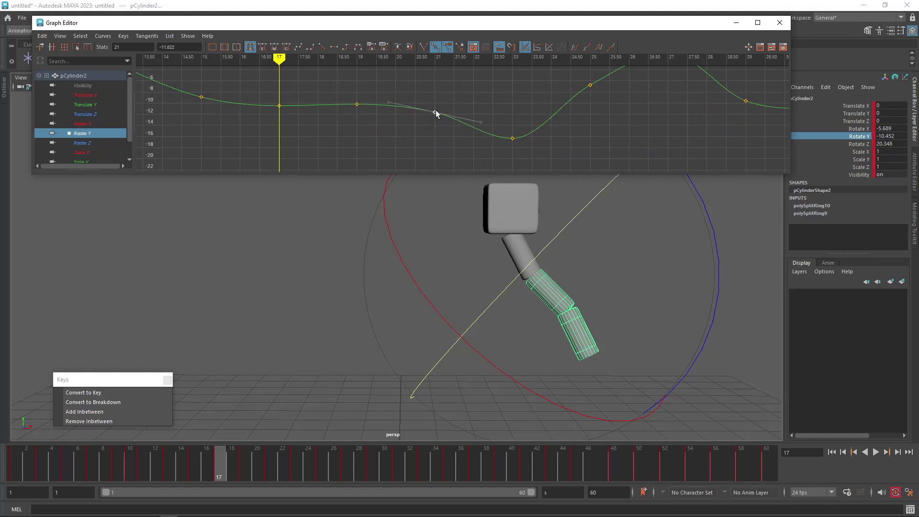
{"action": "middle_click_drag", "start_coordinate": [482, 142], "coordinate": [445, 100], "text": "shift"}
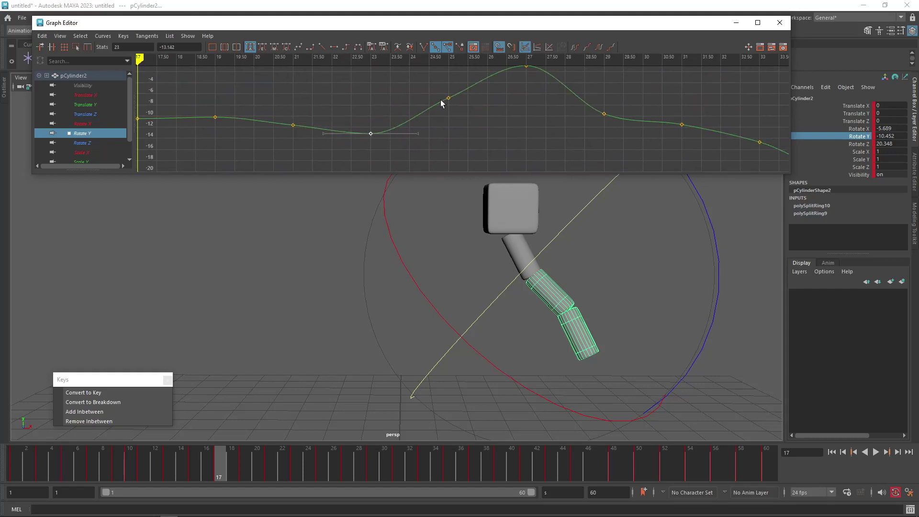
{"action": "middle_click_drag", "start_coordinate": [439, 135], "coordinate": [439, 136], "text": "shift"}
Step: Lower the Rotate Y keys at frame 25 to about -10.6 and at frame 27 to about -6
{"action": "middle_click_drag", "start_coordinate": [502, 121], "coordinate": [438, 141], "text": "alt"}
{"action": "left_click_drag", "start_coordinate": [426, 101], "coordinate": [486, 83]}
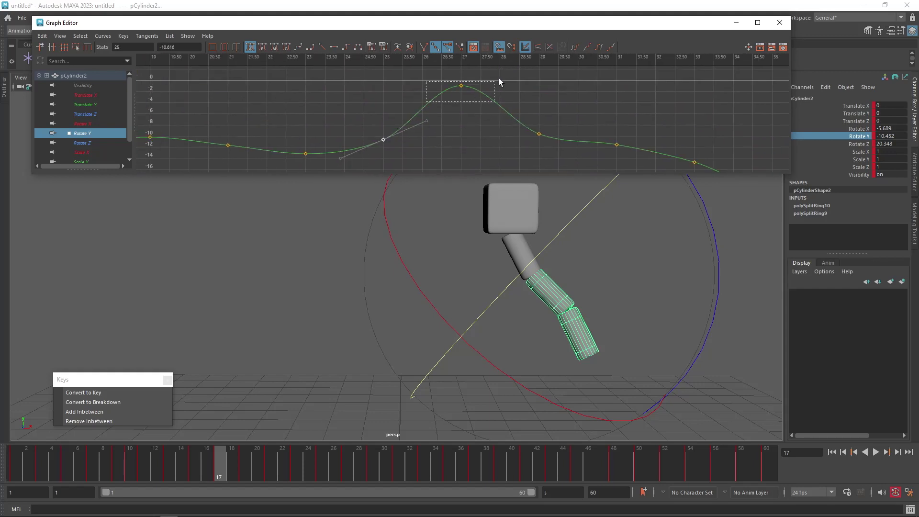
{"action": "middle_click_drag", "start_coordinate": [456, 133], "coordinate": [455, 137], "text": "shift"}
Step: Raise the Rotate Y keys at frame 29 to about -5 and at frame 31 to about -7.7
{"action": "middle_click_drag", "start_coordinate": [578, 114], "coordinate": [422, 85], "text": "alt"}
{"action": "left_click_drag", "start_coordinate": [472, 139], "coordinate": [472, 138]}
{"action": "middle_click_drag", "start_coordinate": [492, 123], "coordinate": [492, 93], "text": "shift"}
{"action": "middle_click_drag", "start_coordinate": [473, 117], "coordinate": [388, 103], "text": "alt"}
Step: Go to frame 43 and lower its Rotate Y key to about -14.3
{"action": "mouse_move", "coordinate": [154, 465]}
{"action": "left_mouse_down"}
{"action": "mouse_move", "coordinate": [453, 478]}
{"action": "mouse_move", "coordinate": [330, 461]}
{"action": "mouse_move", "coordinate": [469, 461]}
{"action": "mouse_move", "coordinate": [492, 454]}
{"action": "mouse_move", "coordinate": [378, 448]}
{"action": "mouse_move", "coordinate": [555, 444]}
{"action": "left_mouse_up"}
{"action": "middle_click_drag", "start_coordinate": [658, 113], "coordinate": [425, 111], "text": "alt"}
{"action": "middle_click_drag", "start_coordinate": [605, 97], "coordinate": [574, 135], "text": "alt"}
{"action": "middle_click_drag", "start_coordinate": [619, 79], "coordinate": [611, 154], "text": "shift"}
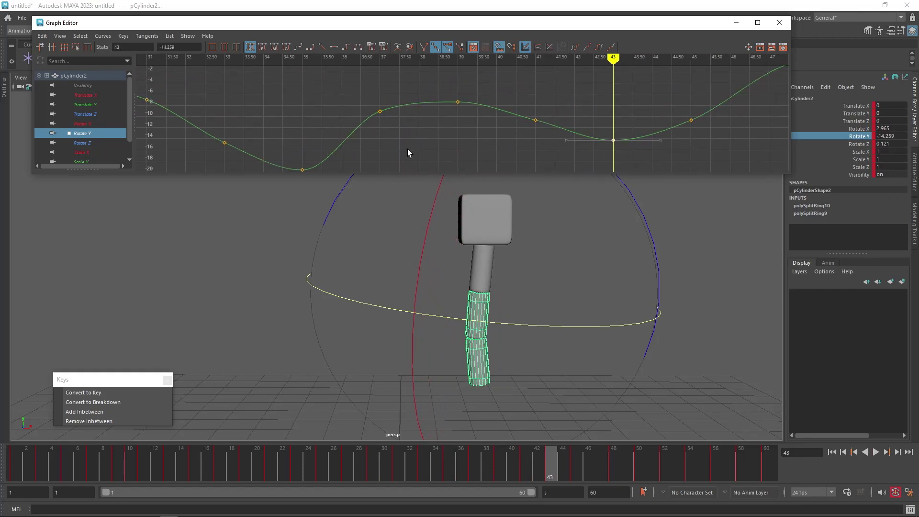
Step: Lower the Rotate Y keys at frames 37 and 39 slightly and raise the frame 35 key to about -15.9
{"action": "left_click_drag", "start_coordinate": [492, 102], "coordinate": [492, 104]}
{"action": "middle_click_drag", "start_coordinate": [446, 121], "coordinate": [446, 132], "text": "shift"}
{"action": "left_click", "coordinate": [302, 169]}
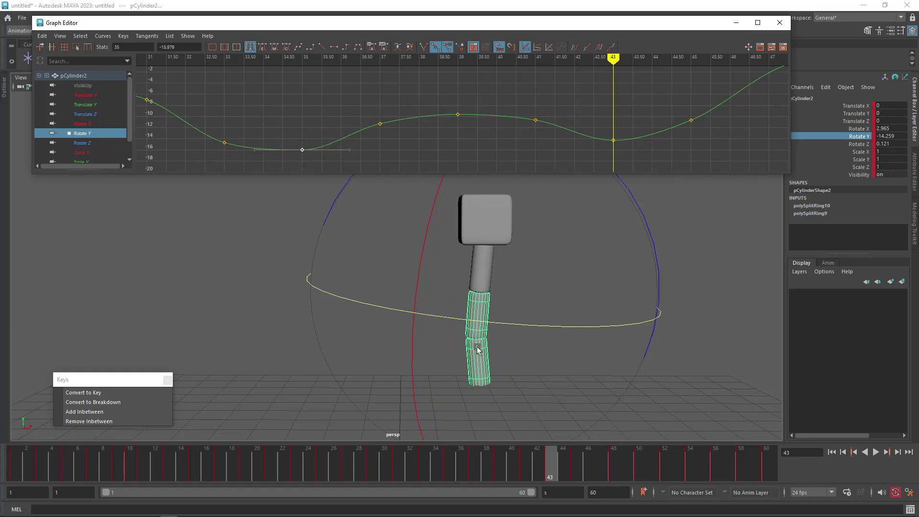
Step: Lower the Rotate Y keys from frame 37 to frame 41 together and set the frame 35 key to about -16.4
{"action": "left_click_drag", "start_coordinate": [561, 142], "coordinate": [562, 142]}
{"action": "middle_click_drag", "start_coordinate": [527, 129], "coordinate": [529, 162], "text": "shift"}
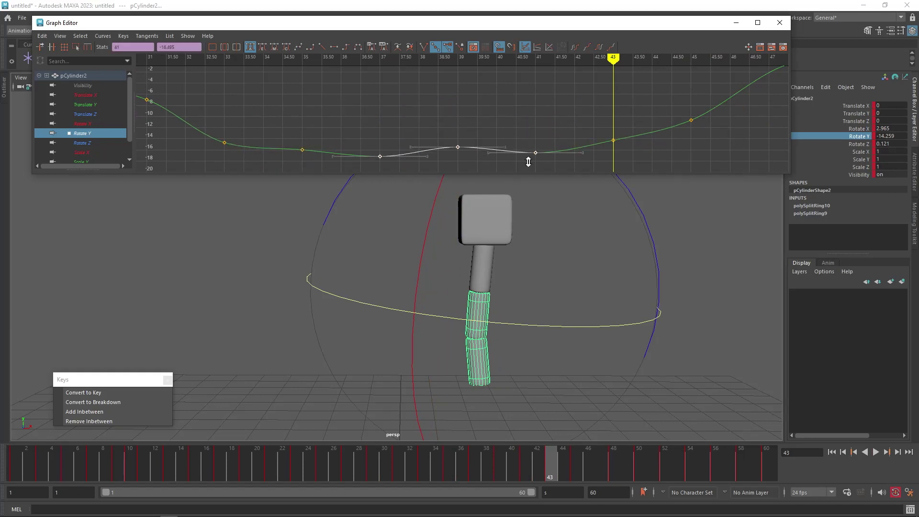
{"action": "left_click_drag", "start_coordinate": [314, 140], "coordinate": [296, 160]}
{"action": "middle_click_drag", "start_coordinate": [295, 160], "coordinate": [296, 163], "text": "shift"}
Step: Set the Rotate Y keys at frame 33 to about -12.5 and at frame 39 to about -17.2 to round the valley
{"action": "middle_click_drag", "start_coordinate": [361, 166], "coordinate": [495, 166], "text": "alt"}
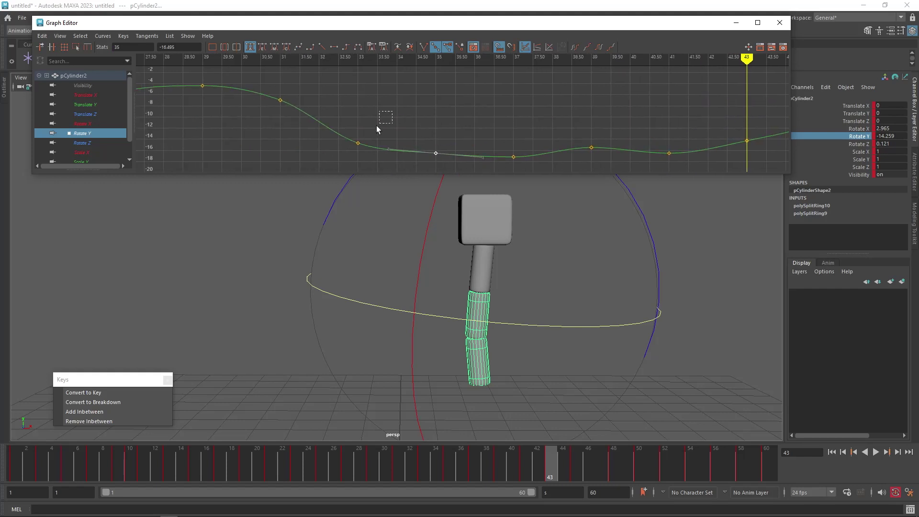
{"action": "middle_click_drag", "start_coordinate": [362, 139], "coordinate": [392, 151], "text": "alt"}
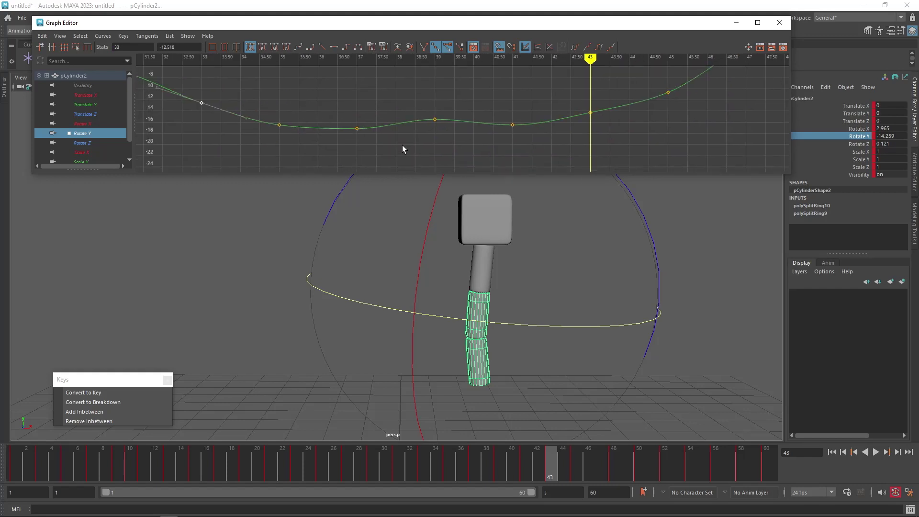
{"action": "middle_click_drag", "start_coordinate": [435, 130], "coordinate": [434, 137], "text": "shift"}
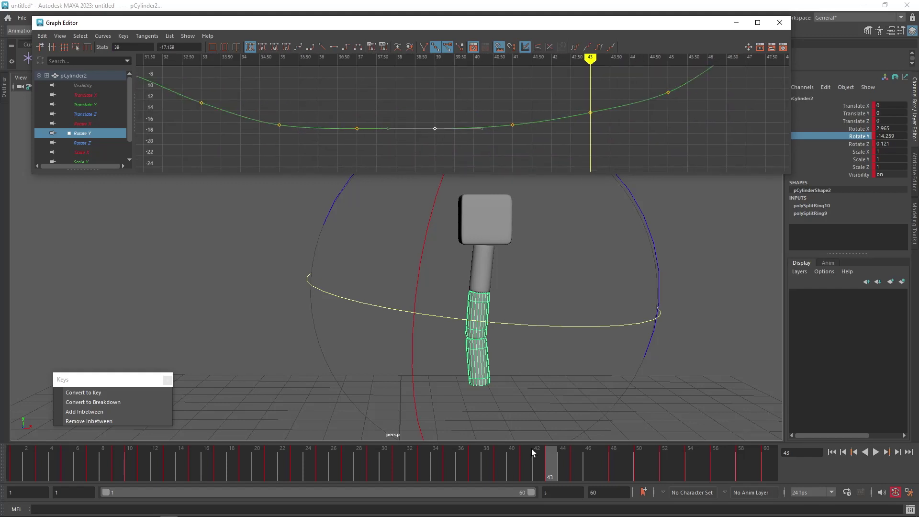
Step: Play the animation and scrub through the swing to frame 37
{"action": "mouse_move", "coordinate": [311, 463]}
{"action": "left_mouse_down"}
{"action": "mouse_move", "coordinate": [571, 478]}
{"action": "mouse_move", "coordinate": [529, 466]}
{"action": "mouse_move", "coordinate": [550, 467]}
{"action": "mouse_move", "coordinate": [448, 460]}
{"action": "mouse_move", "coordinate": [319, 460]}
{"action": "left_mouse_up"}
{"action": "key", "text": "alt+v"}
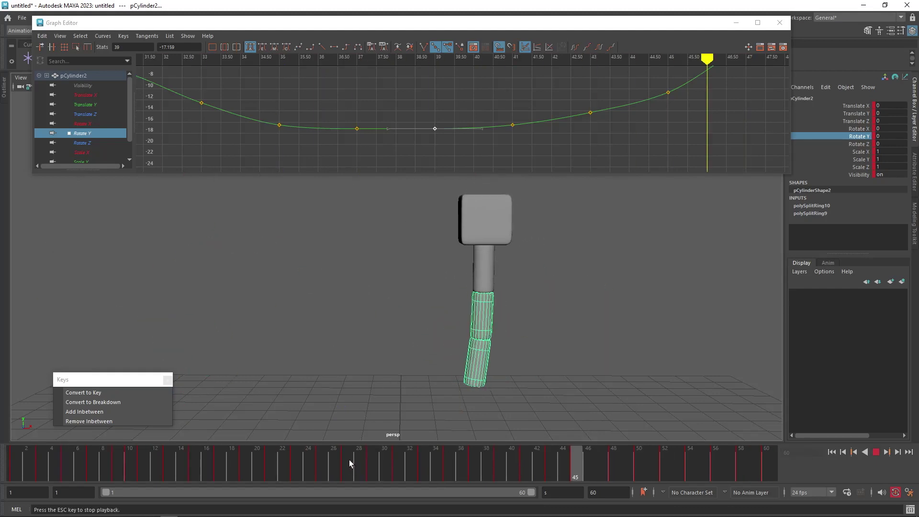
{"action": "left_click_drag", "start_coordinate": [314, 466], "coordinate": [473, 456]}
Step: Raise the Rotate Y key at frame 45 to about -1.8
{"action": "middle_click_drag", "start_coordinate": [460, 132], "coordinate": [232, 152], "text": "alt"}
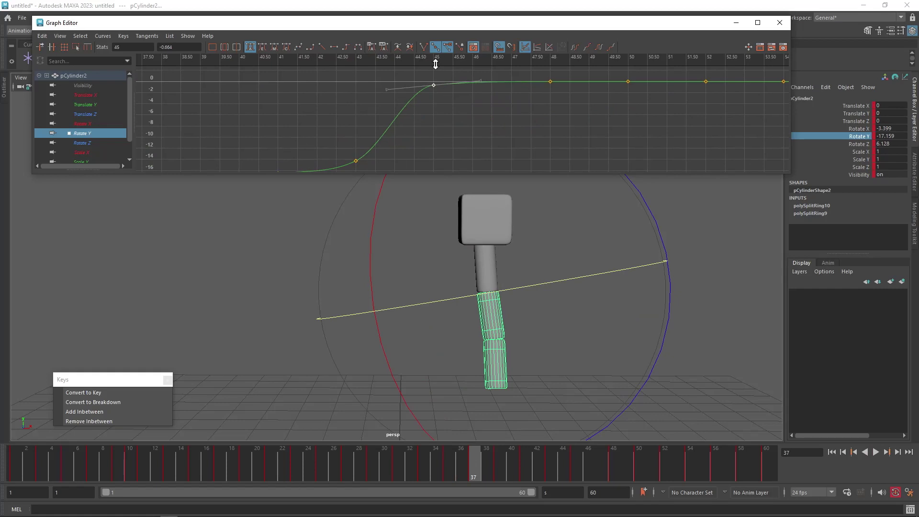
{"action": "middle_click_drag", "start_coordinate": [435, 72], "coordinate": [627, 93], "text": "alt"}
{"action": "right_click_drag", "start_coordinate": [627, 93], "coordinate": [453, 111], "text": "alt"}
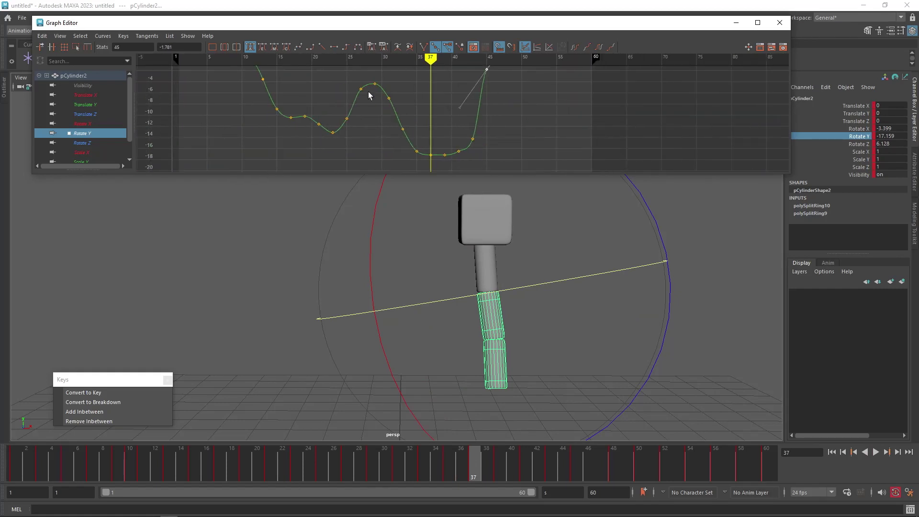
Step: Scale the Rotate Y keys from frame 31 to frame 43 toward the frame 29 key, bringing frame 37 to about -5.4
{"action": "left_click_drag", "start_coordinate": [519, 174], "coordinate": [519, 174]}
{"action": "key", "text": "r"}
{"action": "middle_click_drag", "start_coordinate": [375, 84], "coordinate": [379, 104], "text": "shift"}
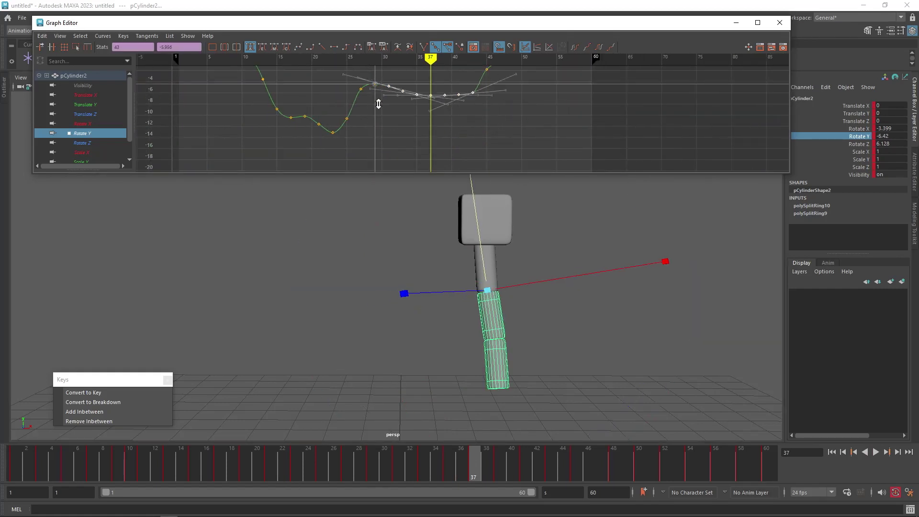
{"action": "middle_click_drag", "start_coordinate": [486, 113], "coordinate": [470, 136], "text": "alt"}
{"action": "right_click_drag", "start_coordinate": [463, 130], "coordinate": [461, 88], "text": "alt+shift"}
{"action": "middle_click_drag", "start_coordinate": [463, 90], "coordinate": [410, 155], "text": "alt"}
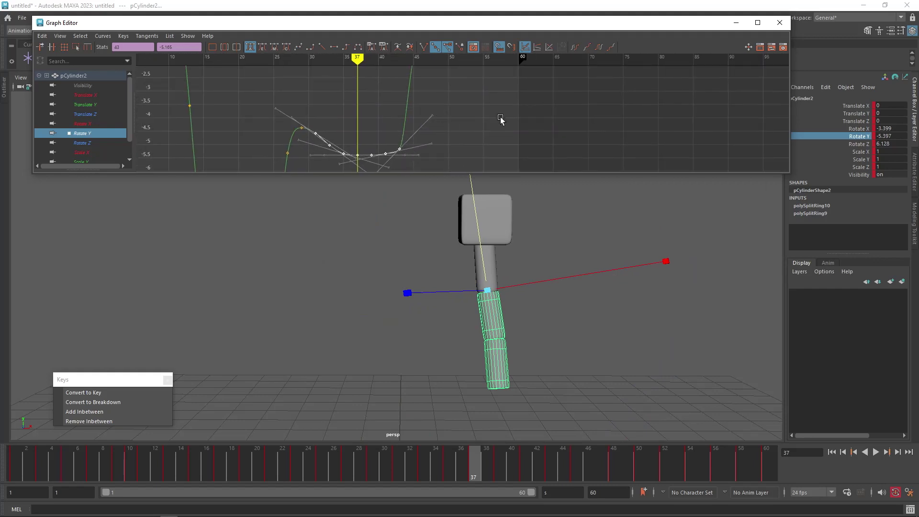
Step: Lower the Rotate Y keys from frame 45 to frame 60 together, ending the curve at about -4.3
{"action": "right_click_drag", "start_coordinate": [434, 120], "coordinate": [436, 160], "text": "alt+shift"}
{"action": "middle_click_drag", "start_coordinate": [462, 123], "coordinate": [422, 129], "text": "alt"}
{"action": "left_click_drag", "start_coordinate": [526, 117], "coordinate": [526, 117]}
{"action": "key", "text": "e"}
{"action": "key", "text": "r"}
{"action": "middle_click_drag", "start_coordinate": [361, 132], "coordinate": [365, 156], "text": "shift"}
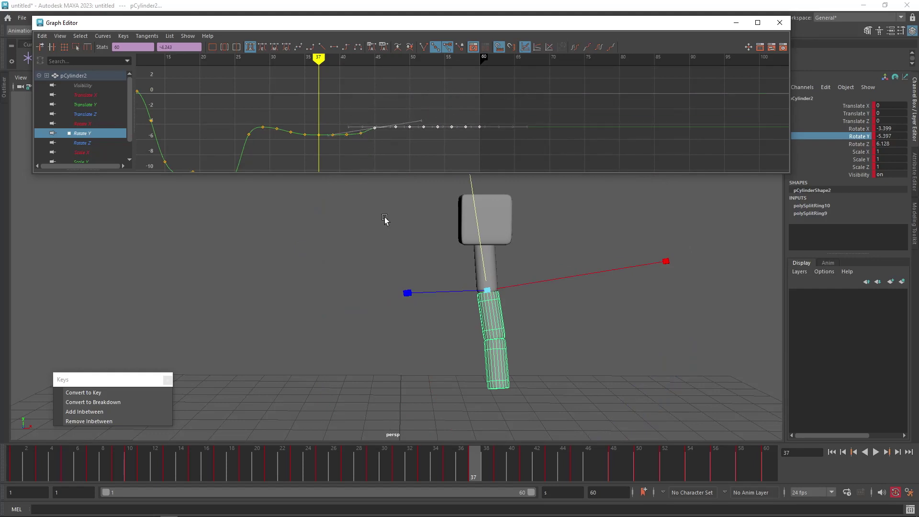
Step: Play the animation to its end and scrub the timeline to frame 39 to review the smoothed swing
{"action": "key", "text": "alt+v"}
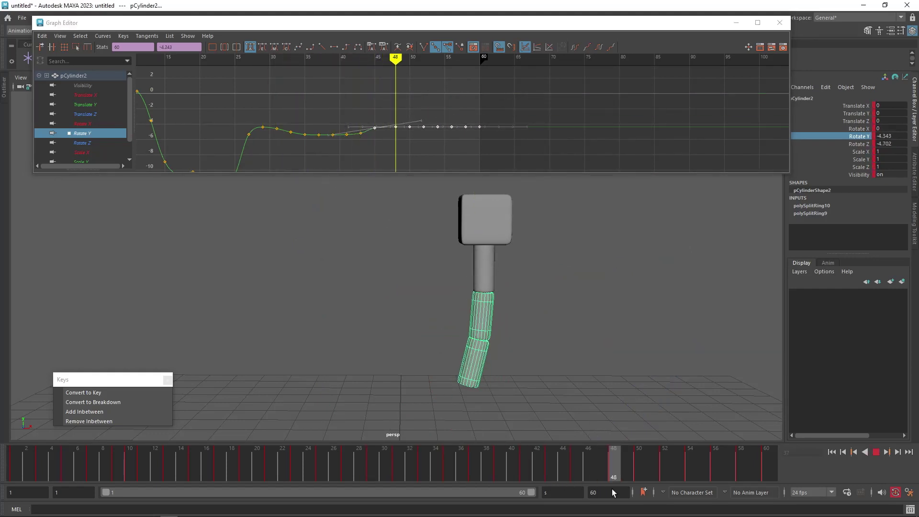
{"action": "left_click_drag", "start_coordinate": [685, 495], "coordinate": [85, 472]}
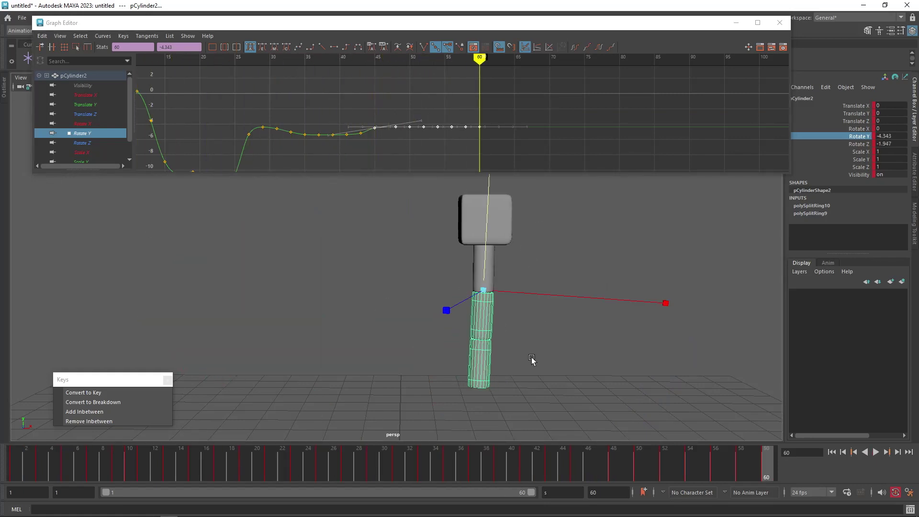
{"action": "key", "text": "Escape"}
{"action": "left_click_drag", "start_coordinate": [280, 471], "coordinate": [495, 481]}
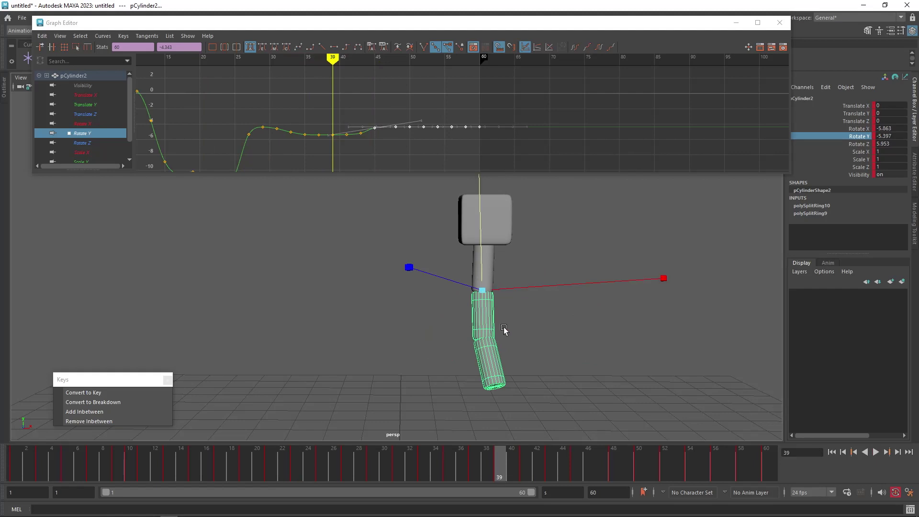
Step: Inspect the top cylinder's Rotate X and Rotate Z curves and select the Rotate Z key at frame 33
{"action": "left_click", "coordinate": [490, 261]}
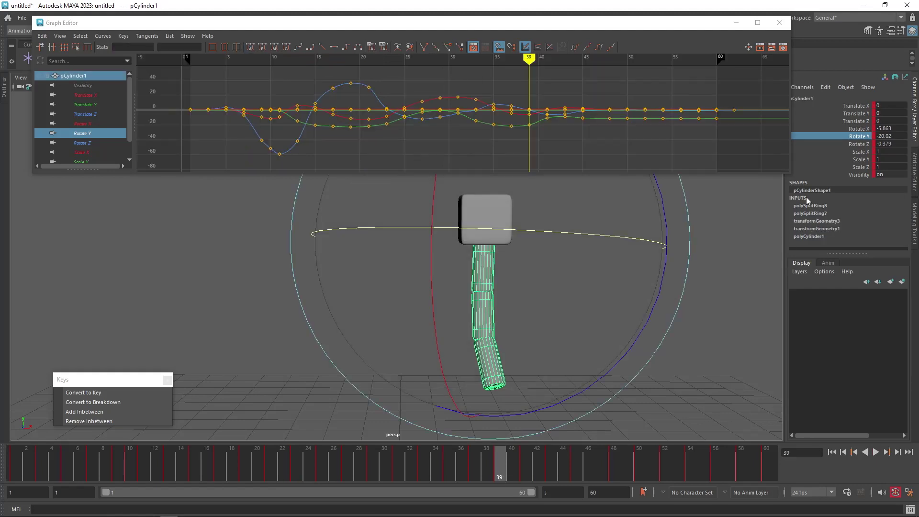
{"action": "left_click", "coordinate": [869, 129]}
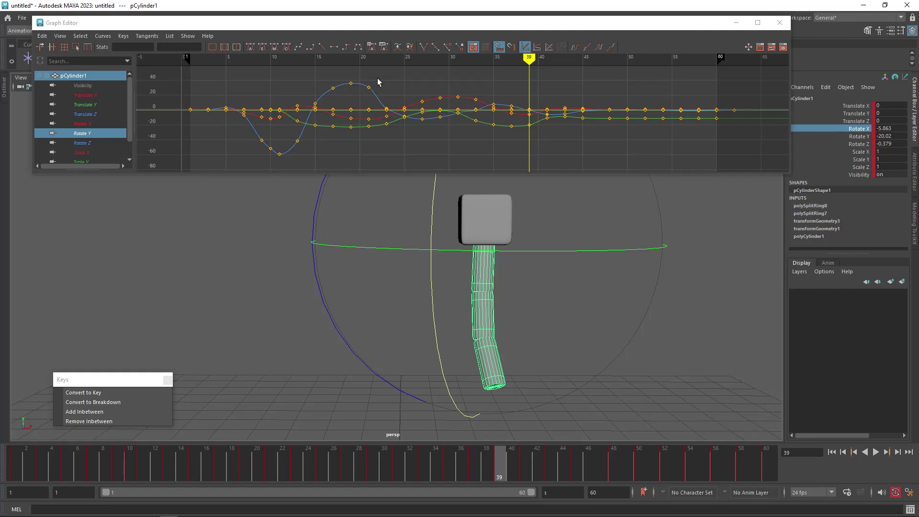
{"action": "left_click", "coordinate": [88, 123]}
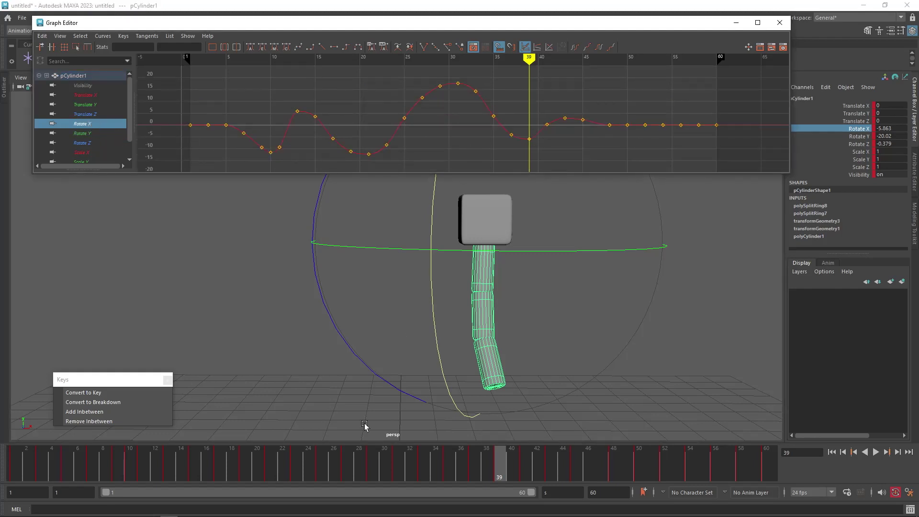
{"action": "left_click", "coordinate": [84, 143]}
{"action": "right_click_drag", "start_coordinate": [477, 111], "coordinate": [477, 73], "text": "alt"}
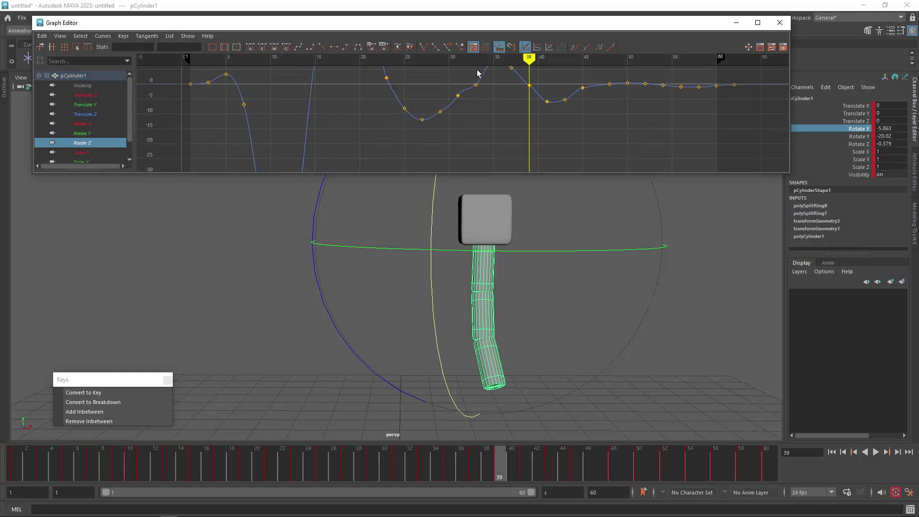
{"action": "left_click", "coordinate": [476, 85]}
{"action": "middle_click_drag", "start_coordinate": [483, 98], "coordinate": [454, 131], "text": "alt"}
Step: Scrub through the swing, select the bottom cylinder in the chain and go to frame 31
{"action": "mouse_move", "coordinate": [311, 464]}
{"action": "left_mouse_down"}
{"action": "mouse_move", "coordinate": [316, 473]}
{"action": "mouse_move", "coordinate": [515, 477]}
{"action": "mouse_move", "coordinate": [738, 472]}
{"action": "mouse_move", "coordinate": [243, 474]}
{"action": "mouse_move", "coordinate": [551, 466]}
{"action": "left_mouse_up"}
{"action": "key", "text": "w"}
{"action": "left_click", "coordinate": [483, 366]}
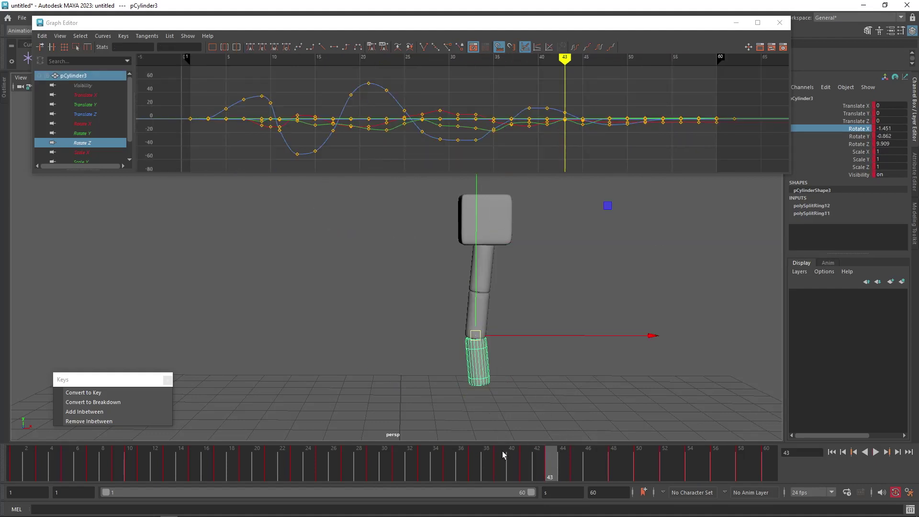
{"action": "mouse_move", "coordinate": [256, 465]}
{"action": "left_mouse_down"}
{"action": "mouse_move", "coordinate": [51, 458]}
{"action": "mouse_move", "coordinate": [44, 476]}
{"action": "mouse_move", "coordinate": [238, 494]}
{"action": "mouse_move", "coordinate": [281, 510]}
{"action": "mouse_move", "coordinate": [264, 495]}
{"action": "mouse_move", "coordinate": [227, 492]}
{"action": "mouse_move", "coordinate": [421, 500]}
{"action": "mouse_move", "coordinate": [340, 486]}
{"action": "mouse_move", "coordinate": [374, 484]}
{"action": "mouse_move", "coordinate": [463, 511]}
{"action": "mouse_move", "coordinate": [537, 496]}
{"action": "mouse_move", "coordinate": [667, 496]}
{"action": "mouse_move", "coordinate": [708, 474]}
{"action": "mouse_move", "coordinate": [242, 460]}
{"action": "mouse_move", "coordinate": [412, 477]}
{"action": "mouse_move", "coordinate": [402, 472]}
{"action": "left_mouse_up"}
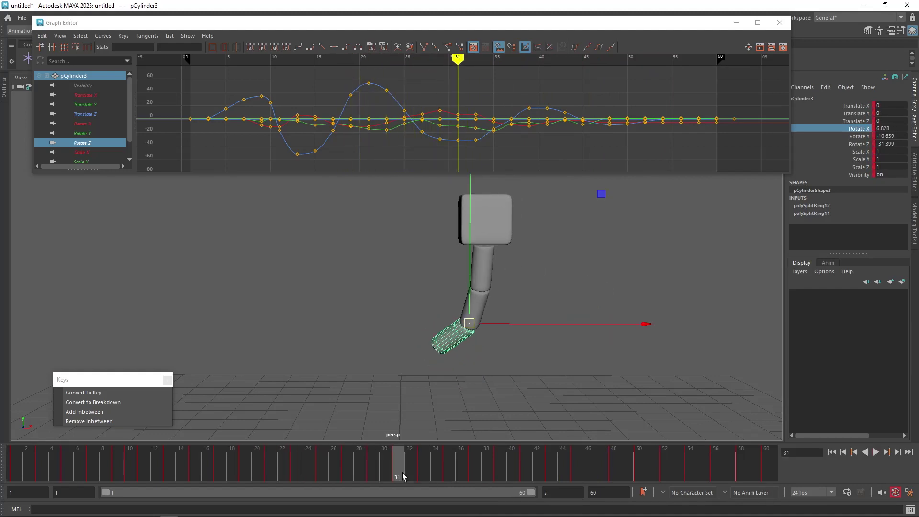
{"action": "key", "text": "e"}
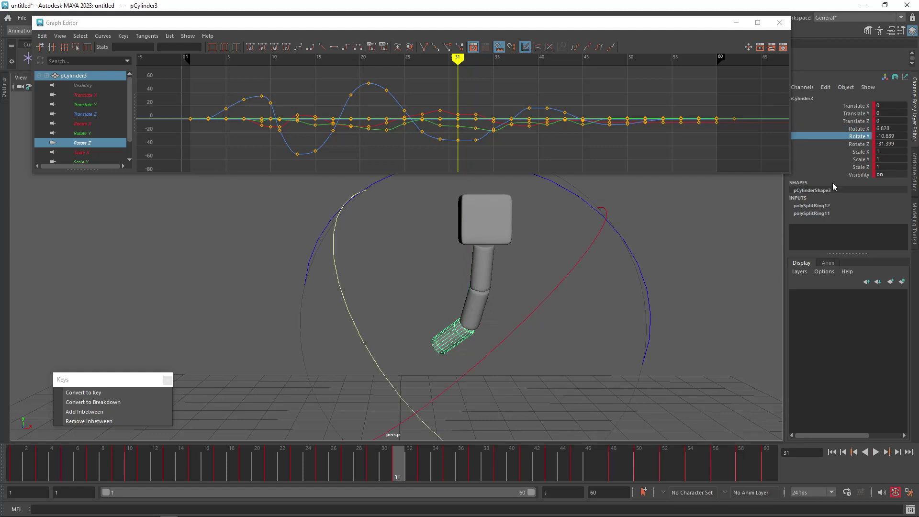
{"action": "mouse_move", "coordinate": [631, 259]}
{"action": "left_mouse_down"}
{"action": "mouse_move", "coordinate": [646, 276]}
{"action": "mouse_move", "coordinate": [638, 266]}
{"action": "left_mouse_up"}
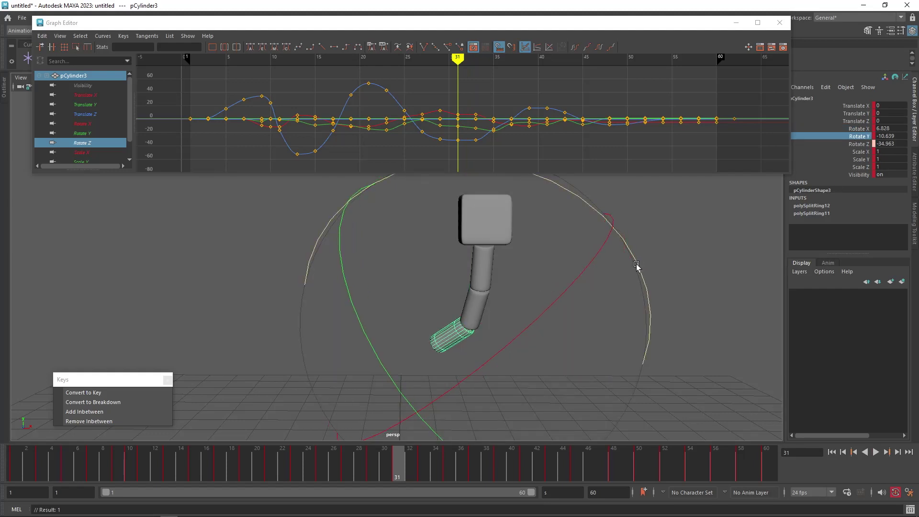
{"action": "key", "text": "ctrl+z"}
{"action": "left_click_drag", "start_coordinate": [455, 383], "coordinate": [471, 366]}
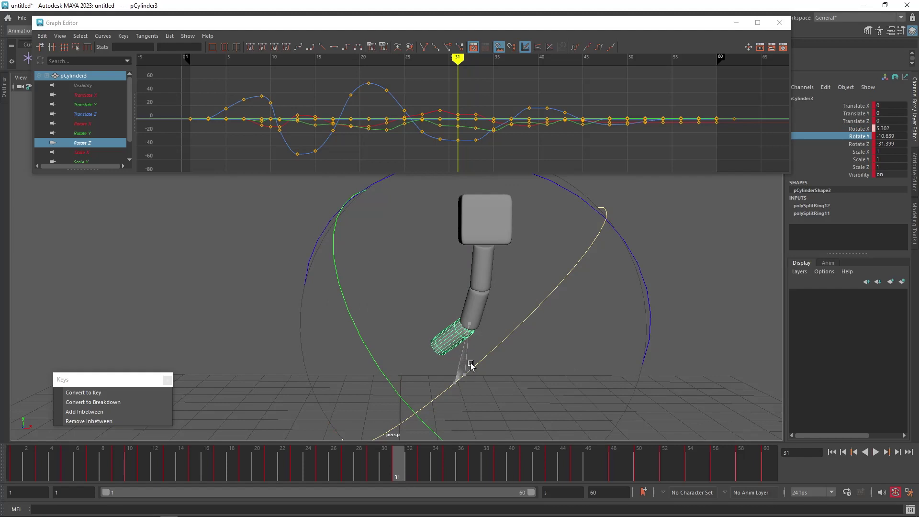
Step: Raise the bottom cylinder's Rotate X key at frame 31 to about 13.3 and smooth the curve's descent at frame 35
{"action": "mouse_move", "coordinate": [477, 94]}
{"action": "right_mouse_down", "text": "alt+shift"}
{"action": "mouse_move", "coordinate": [461, 87]}
{"action": "mouse_move", "coordinate": [476, 95]}
{"action": "right_mouse_up", "text": "alt+shift"}
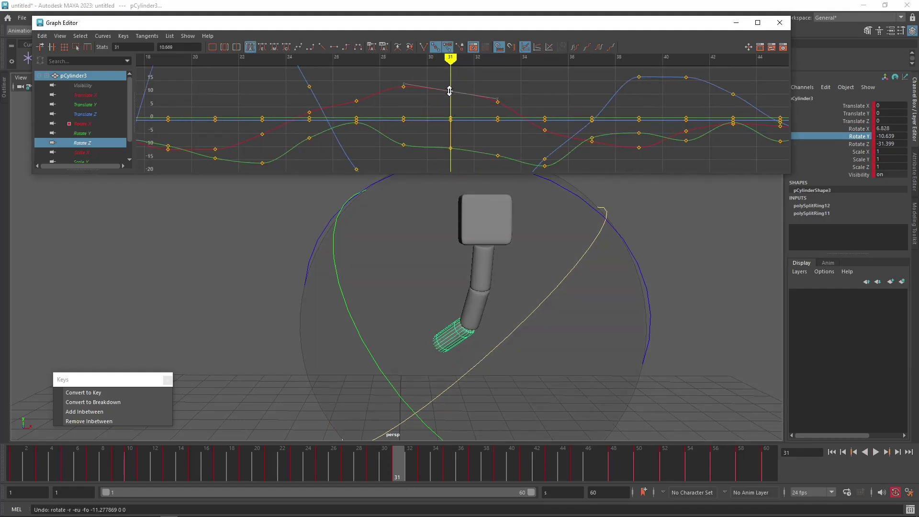
{"action": "middle_click_drag", "start_coordinate": [448, 87], "coordinate": [574, 105], "text": "alt"}
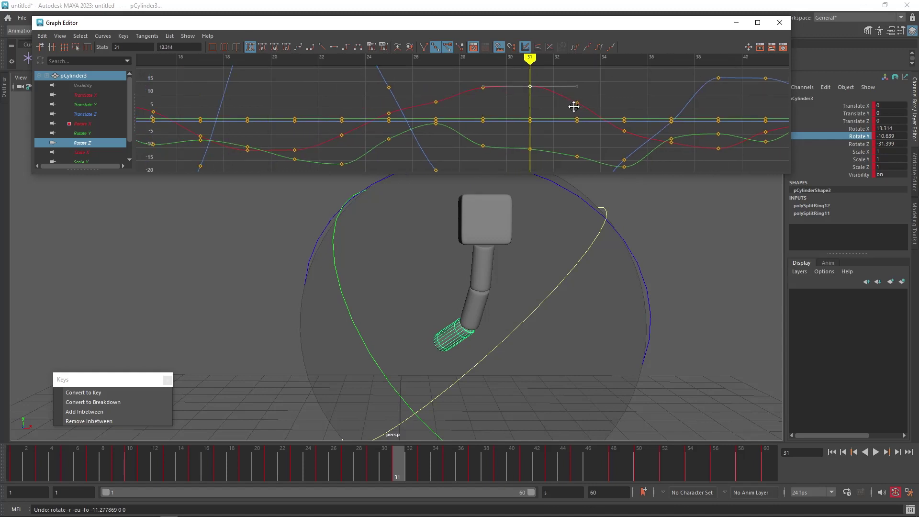
{"action": "middle_click_drag", "start_coordinate": [443, 99], "coordinate": [338, 71], "text": "alt"}
{"action": "left_click", "coordinate": [527, 109]}
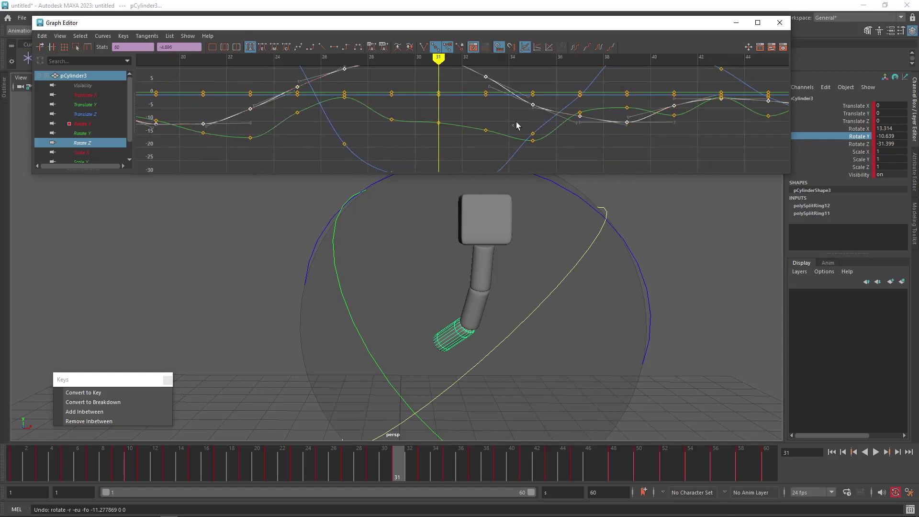
{"action": "left_click", "coordinate": [531, 106]}
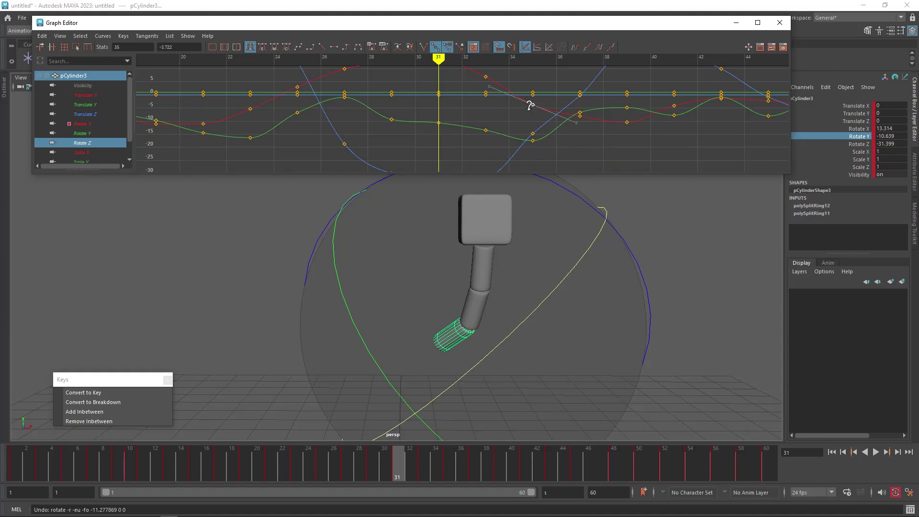
{"action": "middle_click_drag", "start_coordinate": [474, 124], "coordinate": [533, 112], "text": "alt"}
Step: Raise the bottom cylinder's Rotate Y keys at frames 29 and 31 to about -2.4 and -8.6, and lower frame 33 to about -16.2
{"action": "left_click_drag", "start_coordinate": [480, 124], "coordinate": [515, 98]}
{"action": "middle_click_drag", "start_coordinate": [493, 120], "coordinate": [494, 129], "text": "shift"}
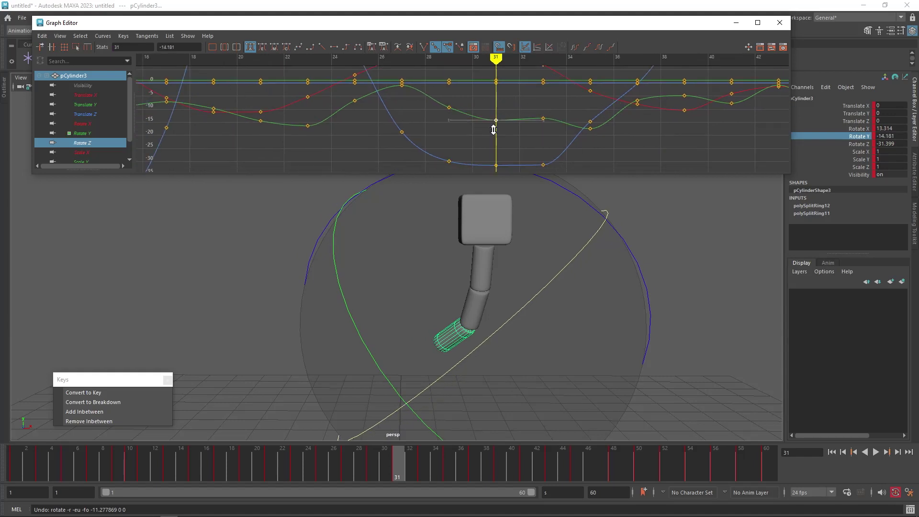
{"action": "left_click_drag", "start_coordinate": [493, 129], "coordinate": [493, 114]}
{"action": "middle_click_drag", "start_coordinate": [452, 108], "coordinate": [452, 89], "text": "shift"}
{"action": "left_click_drag", "start_coordinate": [492, 120], "coordinate": [502, 98]}
{"action": "middle_click_drag", "start_coordinate": [494, 110], "coordinate": [493, 111], "text": "shift"}
{"action": "left_click_drag", "start_coordinate": [545, 99], "coordinate": [529, 130]}
{"action": "middle_click_drag", "start_coordinate": [546, 120], "coordinate": [548, 129], "text": "shift"}
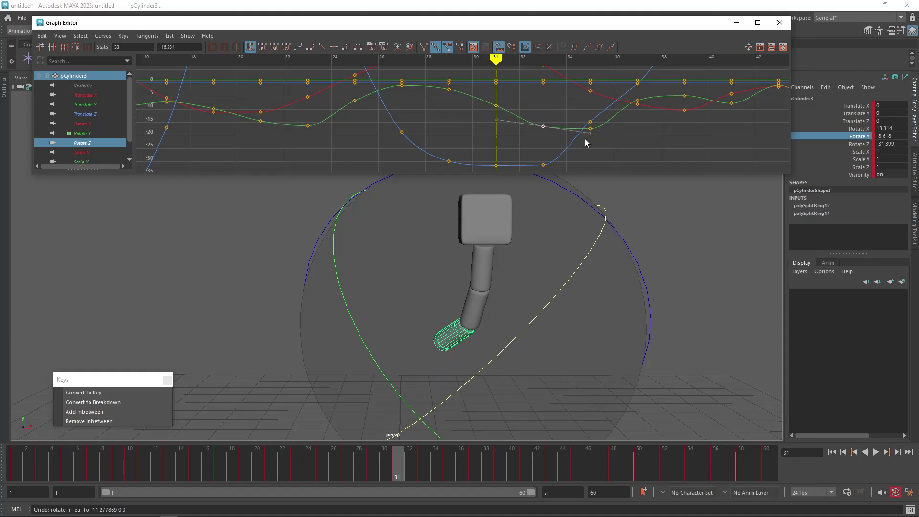
Step: Adjust the Rotate Y tangent at frame 35 and raise the frame 33 key to about -15.6
{"action": "middle_click_drag", "start_coordinate": [588, 161], "coordinate": [541, 154], "text": "alt"}
{"action": "left_click_drag", "start_coordinate": [493, 120], "coordinate": [492, 119]}
{"action": "left_click", "coordinate": [543, 122]}
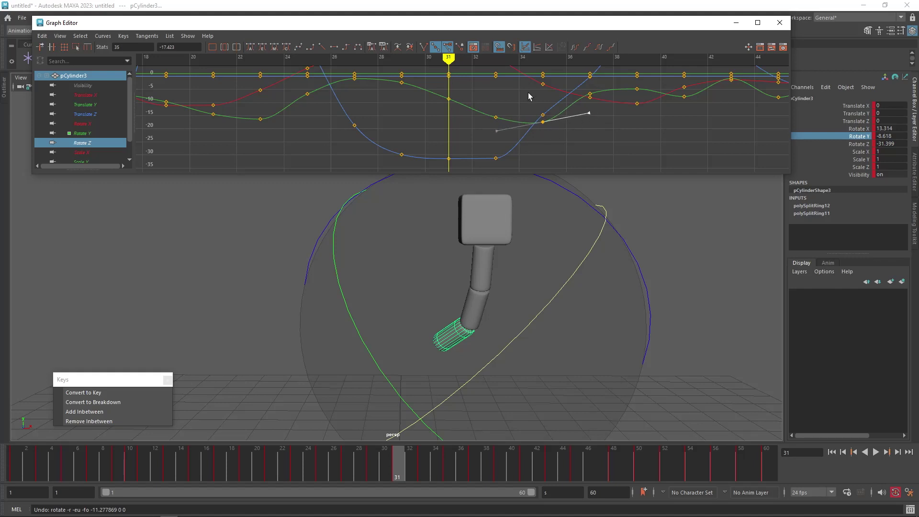
{"action": "left_click_drag", "start_coordinate": [546, 142], "coordinate": [546, 141]}
{"action": "mouse_move", "coordinate": [544, 119]}
{"action": "middle_mouse_down", "text": "alt"}
{"action": "mouse_move", "coordinate": [522, 150]}
{"action": "mouse_move", "coordinate": [544, 127]}
{"action": "middle_mouse_up", "text": "alt"}
{"action": "left_click_drag", "start_coordinate": [508, 88], "coordinate": [486, 115]}
{"action": "middle_click_drag", "start_coordinate": [494, 104], "coordinate": [497, 93], "text": "shift"}
Step: Smooth the earlier Rotate Y dip by setting frame 25 to about -4.9 and frame 23 to about -12.8
{"action": "middle_click_drag", "start_coordinate": [535, 127], "coordinate": [659, 108], "text": "alt"}
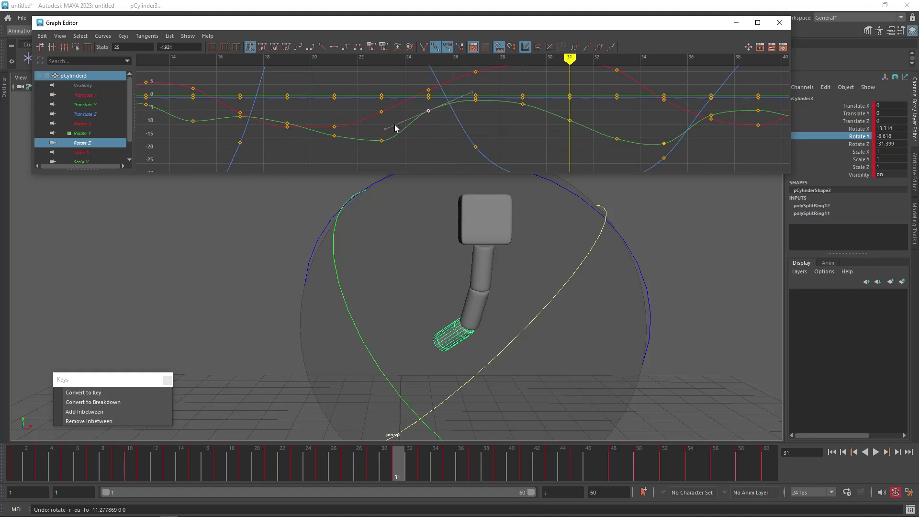
{"action": "middle_click_drag", "start_coordinate": [427, 126], "coordinate": [363, 111], "text": "alt"}
{"action": "right_click_drag", "start_coordinate": [363, 112], "coordinate": [425, 120], "text": "alt"}
Step: Play the animation from near its start with nothing selected, and scrub the timeline to frame 34 to review the swing
{"action": "left_click_drag", "start_coordinate": [366, 481], "coordinate": [41, 466]}
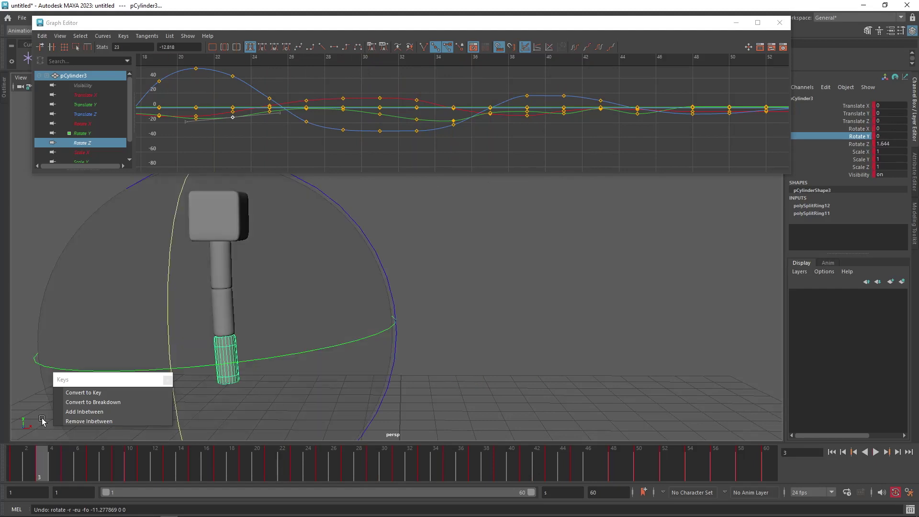
{"action": "key", "text": "alt+v"}
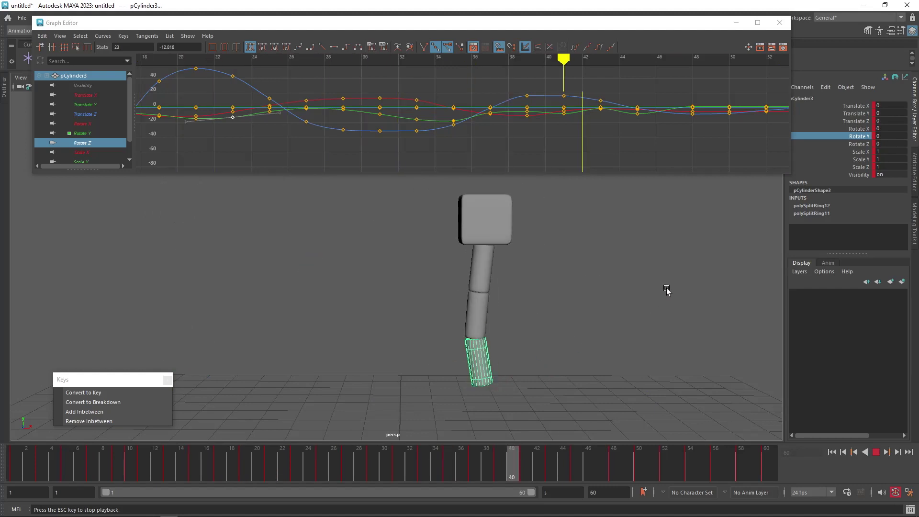
{"action": "left_click", "coordinate": [666, 303]}
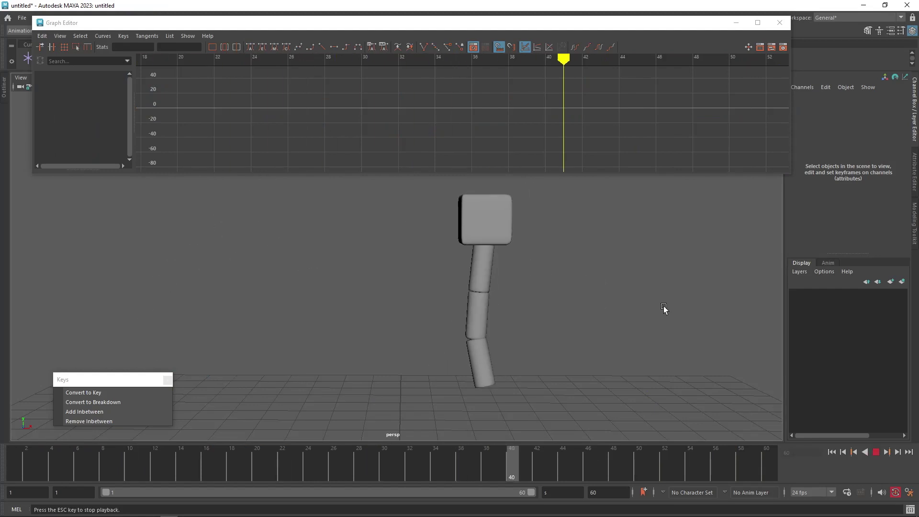
{"action": "key", "text": "Escape"}
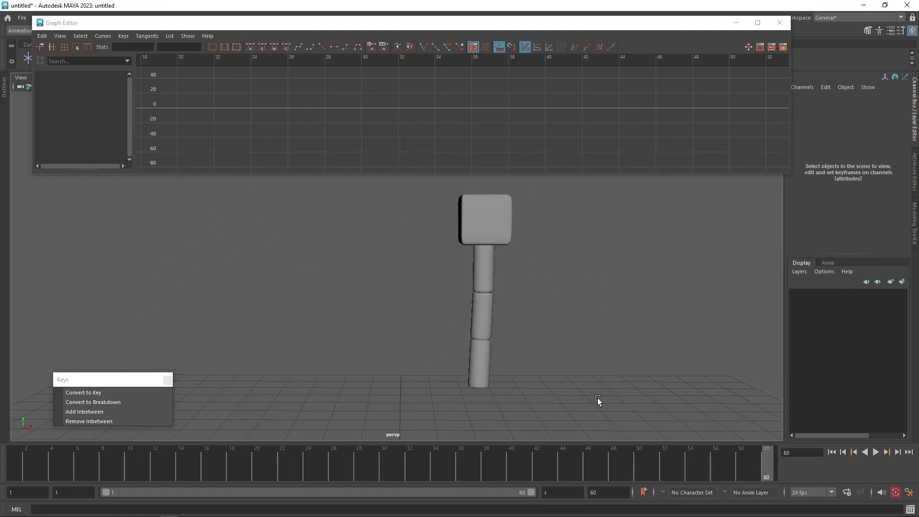
{"action": "left_click_drag", "start_coordinate": [539, 458], "coordinate": [645, 471]}
{"action": "mouse_move", "coordinate": [548, 467]}
{"action": "left_mouse_down"}
{"action": "mouse_move", "coordinate": [398, 464]}
{"action": "mouse_move", "coordinate": [384, 462]}
{"action": "mouse_move", "coordinate": [508, 454]}
{"action": "mouse_move", "coordinate": [332, 438]}
{"action": "mouse_move", "coordinate": [442, 448]}
{"action": "left_mouse_up"}
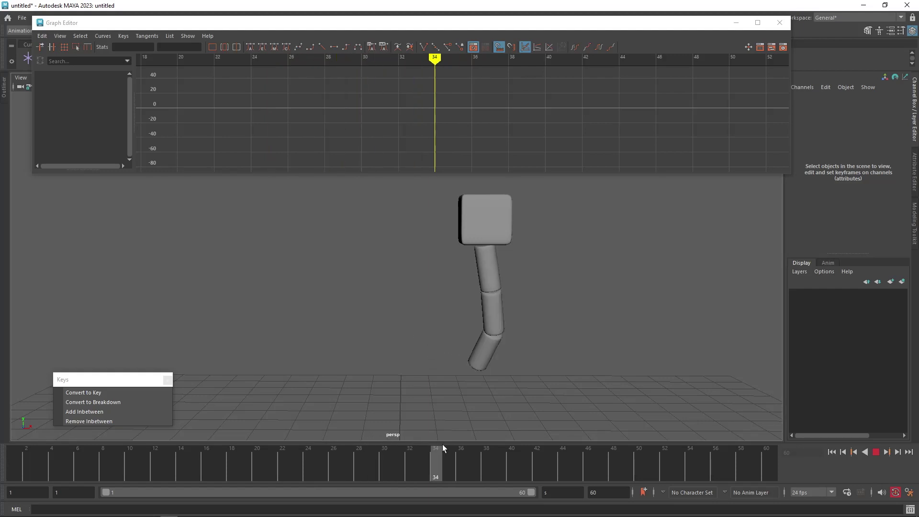
Step: Try rotating the bottom cylinder at frame 34 to about 23.9 in Rotate X and -13.4 in Rotate Z
{"action": "left_click", "coordinate": [491, 360]}
{"action": "key", "text": "e"}
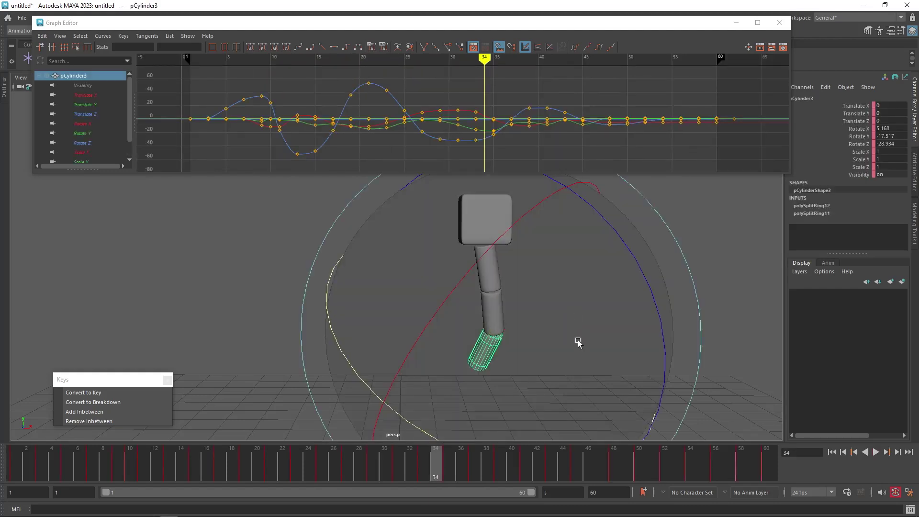
{"action": "left_click", "coordinate": [867, 137]}
{"action": "left_click", "coordinate": [862, 129]}
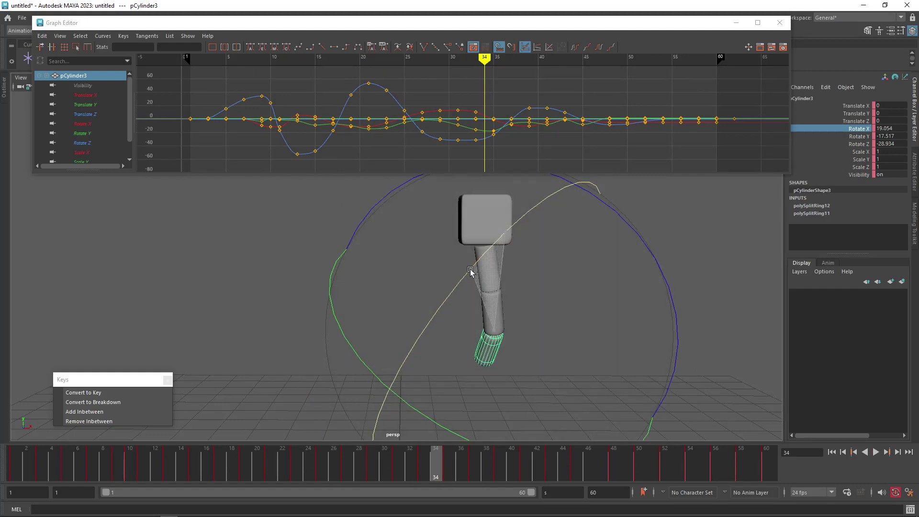
{"action": "left_click_drag", "start_coordinate": [655, 258], "coordinate": [618, 227]}
{"action": "left_click_drag", "start_coordinate": [456, 448], "coordinate": [436, 474]}
{"action": "left_click", "coordinate": [423, 466]}
{"action": "right_click", "coordinate": [423, 466]}
{"action": "left_click", "coordinate": [433, 476]}
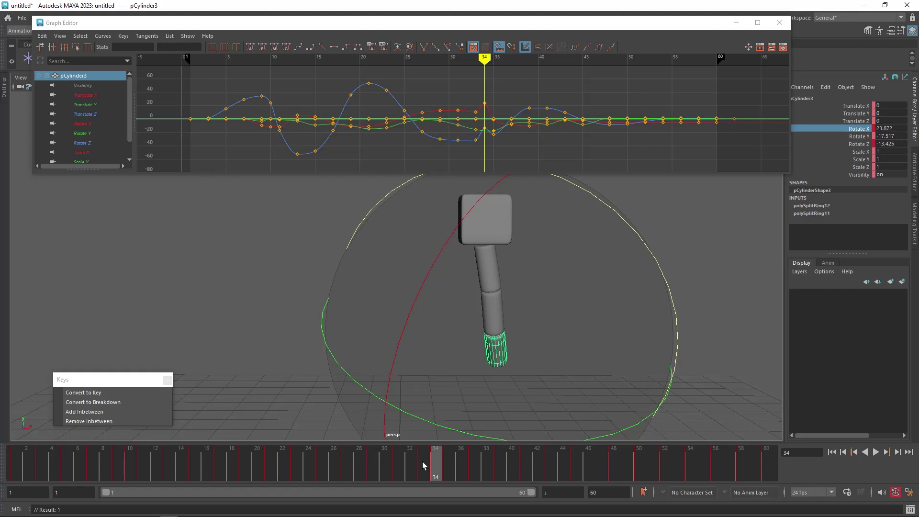
Step: Rotate the bottom cylinder at frame 33 to about 20.5 in Rotate X and -15.9 in Rotate Z
{"action": "left_click", "coordinate": [422, 461]}
{"action": "left_click_drag", "start_coordinate": [638, 256], "coordinate": [488, 314]}
{"action": "left_click_drag", "start_coordinate": [449, 286], "coordinate": [444, 312]}
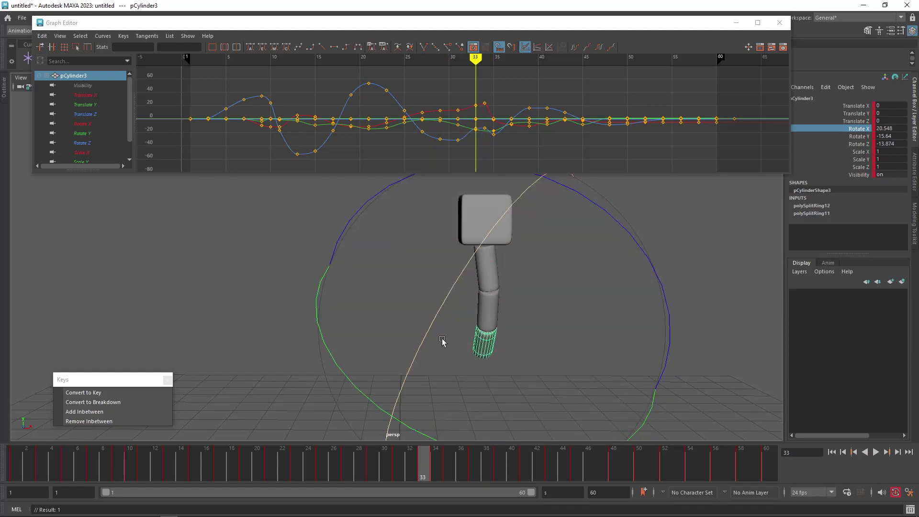
Step: Delete the bottom cylinder's keys at frames 34 and 35
{"action": "left_click_drag", "start_coordinate": [369, 470], "coordinate": [434, 471]}
{"action": "right_click", "coordinate": [435, 473]}
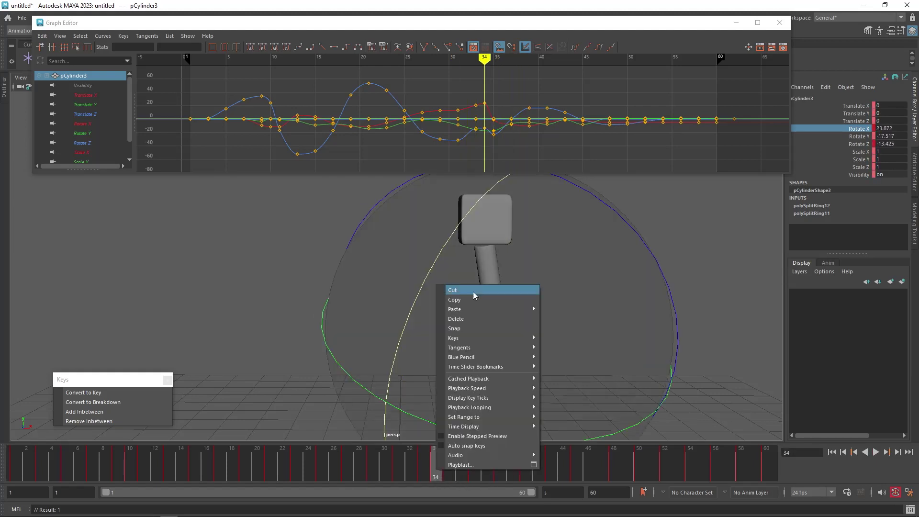
{"action": "left_click", "coordinate": [471, 320]}
{"action": "left_click", "coordinate": [448, 460]}
{"action": "right_click", "coordinate": [447, 459]}
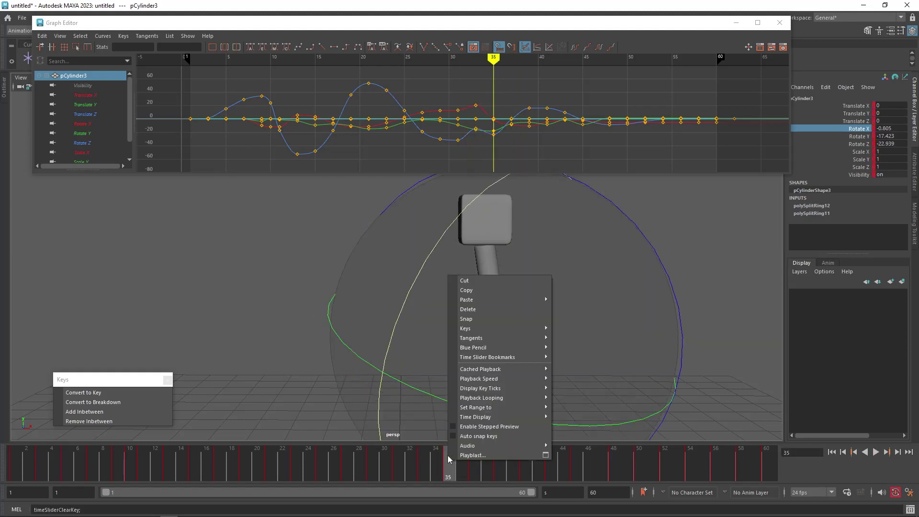
{"action": "left_click", "coordinate": [483, 308]}
Step: Scrub back toward the start, play the animation and stop at frame 29 to review the bottom cylinder's motion
{"action": "left_click_drag", "start_coordinate": [372, 472], "coordinate": [115, 474]}
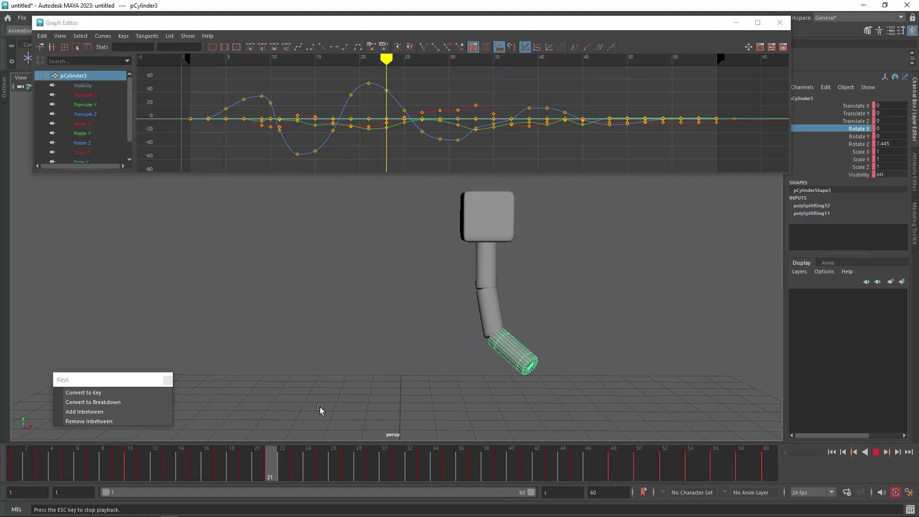
{"action": "left_click_drag", "start_coordinate": [441, 469], "coordinate": [378, 450]}
{"action": "key", "text": "e"}
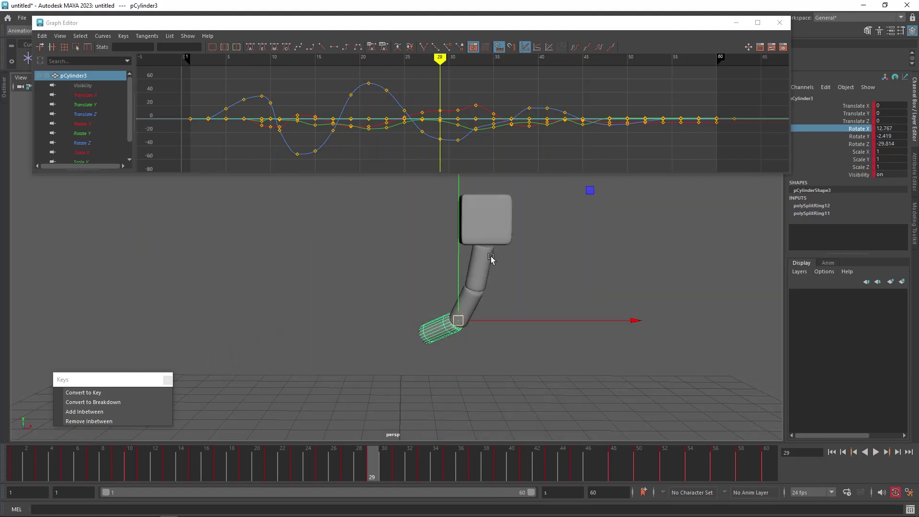
Step: Select the top cylinder and set its Rotate X to about -11.8 at frame 39 by rotating it
{"action": "left_click", "coordinate": [484, 283]}
{"action": "key", "text": "w"}
{"action": "left_click_drag", "start_coordinate": [323, 470], "coordinate": [500, 479]}
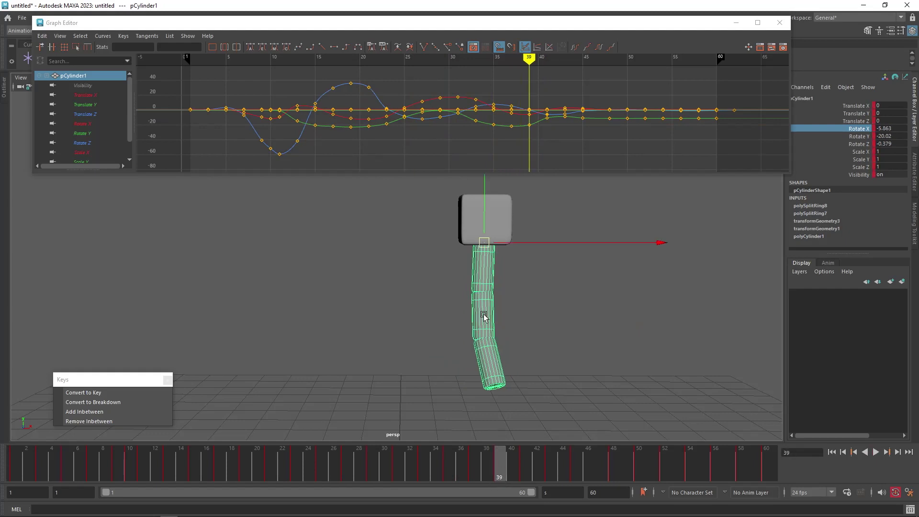
{"action": "key", "text": "e"}
{"action": "left_click", "coordinate": [859, 137]}
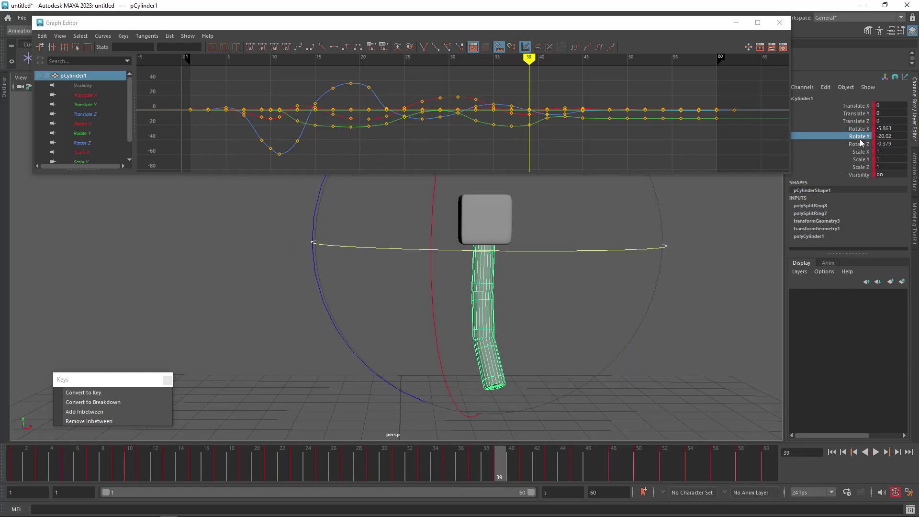
{"action": "left_click_drag", "start_coordinate": [435, 289], "coordinate": [474, 243]}
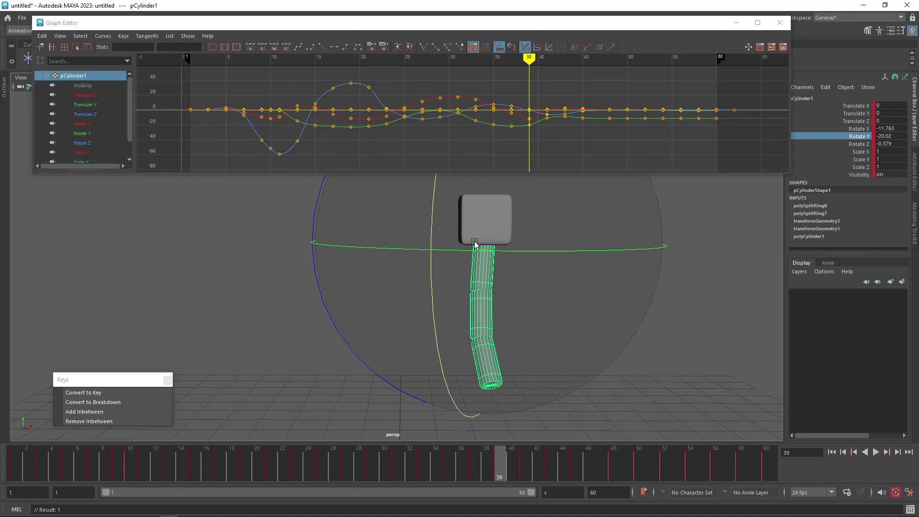
Step: Smooth the top cylinder's Rotate X curve, setting frames 37, 41 and 43 to about -9.4, -3.1 and 1.9
{"action": "right_click_drag", "start_coordinate": [527, 124], "coordinate": [632, 108], "text": "alt+shift"}
{"action": "left_click", "coordinate": [602, 98]}
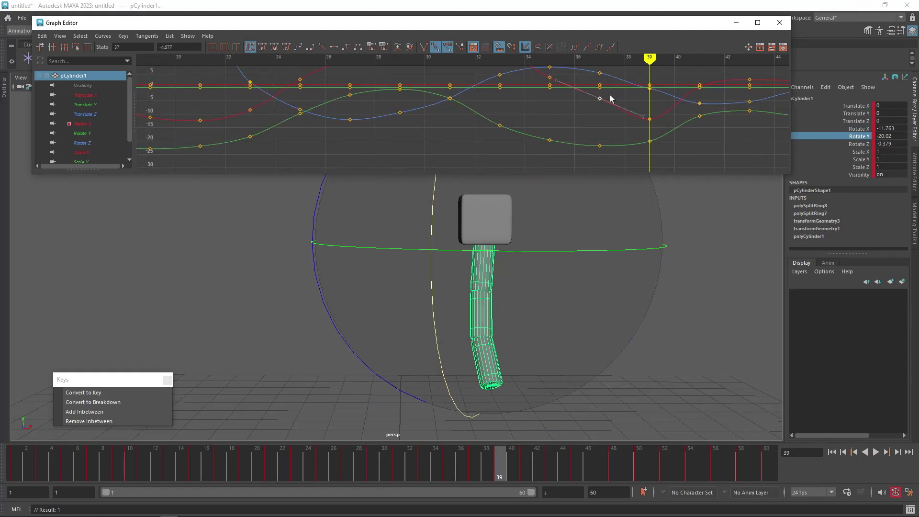
{"action": "middle_click_drag", "start_coordinate": [696, 136], "coordinate": [541, 138], "text": "alt"}
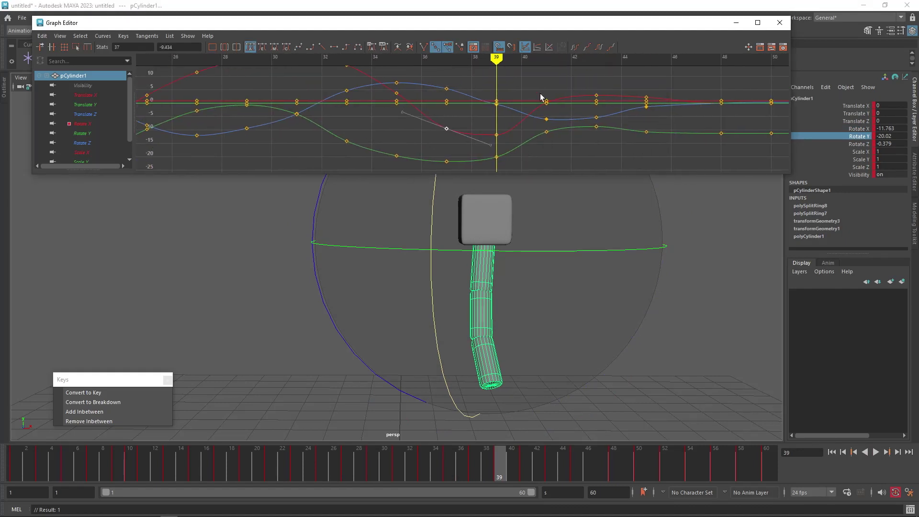
{"action": "left_click_drag", "start_coordinate": [543, 98], "coordinate": [551, 125]}
{"action": "left_click", "coordinate": [455, 112]}
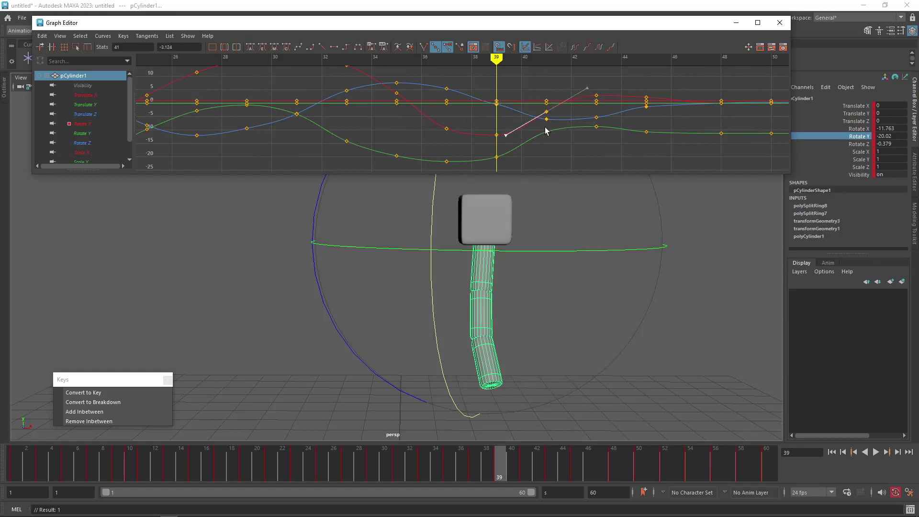
{"action": "middle_click_drag", "start_coordinate": [581, 122], "coordinate": [540, 134], "text": "alt"}
{"action": "right_click_drag", "start_coordinate": [550, 107], "coordinate": [554, 67], "text": "alt+shift"}
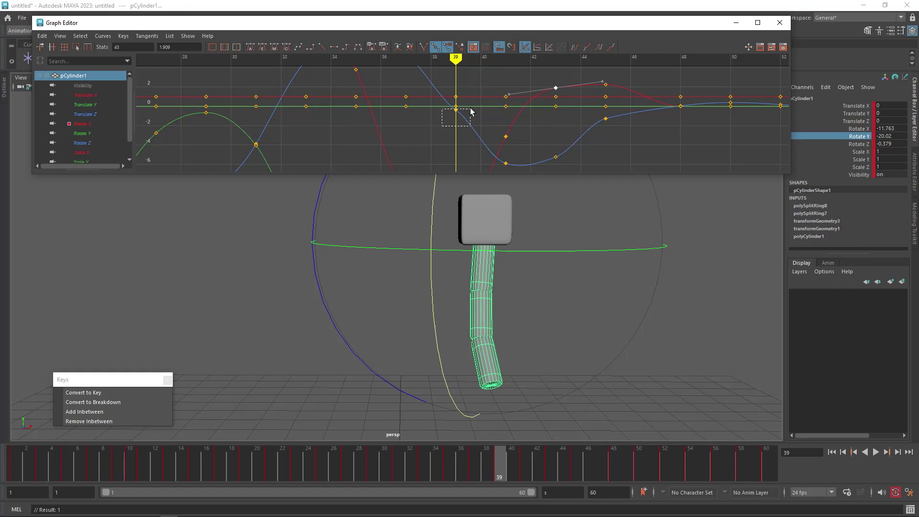
Step: Lower the top cylinder's Rotate Z keys at frames 43 and 45 to round out the dip
{"action": "left_click_drag", "start_coordinate": [492, 137], "coordinate": [488, 152]}
{"action": "middle_click_drag", "start_coordinate": [548, 148], "coordinate": [476, 133], "text": "alt"}
{"action": "left_click_drag", "start_coordinate": [514, 125], "coordinate": [550, 94]}
{"action": "middle_click_drag", "start_coordinate": [530, 113], "coordinate": [581, 102]}
{"action": "left_click_drag", "start_coordinate": [556, 125], "coordinate": [557, 125]}
{"action": "middle_click_drag", "start_coordinate": [529, 117], "coordinate": [529, 124], "text": "shift"}
{"action": "left_click_drag", "start_coordinate": [467, 110], "coordinate": [546, 148]}
{"action": "middle_click_drag", "start_coordinate": [533, 117], "coordinate": [534, 137], "text": "shift"}
Step: Fine-tune the Rotate Z key at frame 41 and lower the frame 45 key to about -5.8
{"action": "left_click_drag", "start_coordinate": [419, 160], "coordinate": [439, 139]}
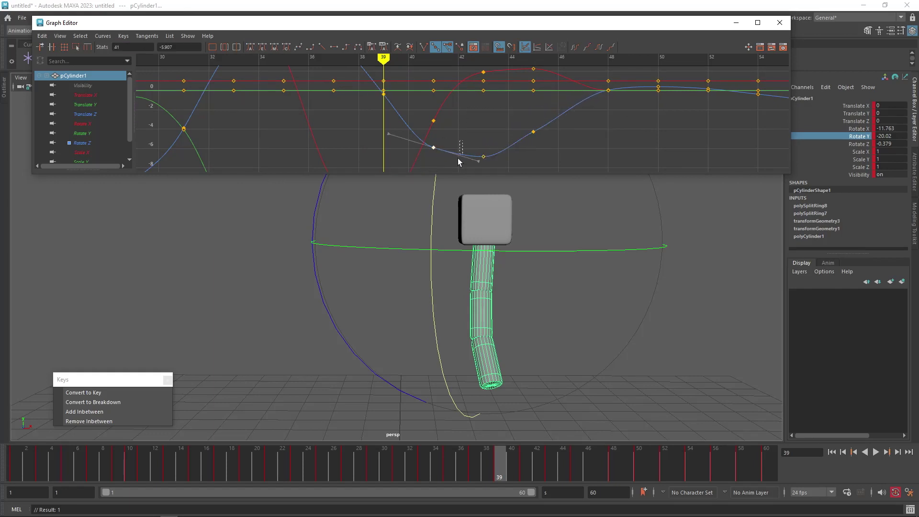
{"action": "middle_click_drag", "start_coordinate": [478, 163], "coordinate": [478, 170]}
{"action": "left_click_drag", "start_coordinate": [453, 129], "coordinate": [418, 159]}
{"action": "middle_click_drag", "start_coordinate": [423, 152], "coordinate": [423, 150], "text": "shift"}
{"action": "middle_click_drag", "start_coordinate": [534, 130], "coordinate": [535, 152], "text": "shift"}
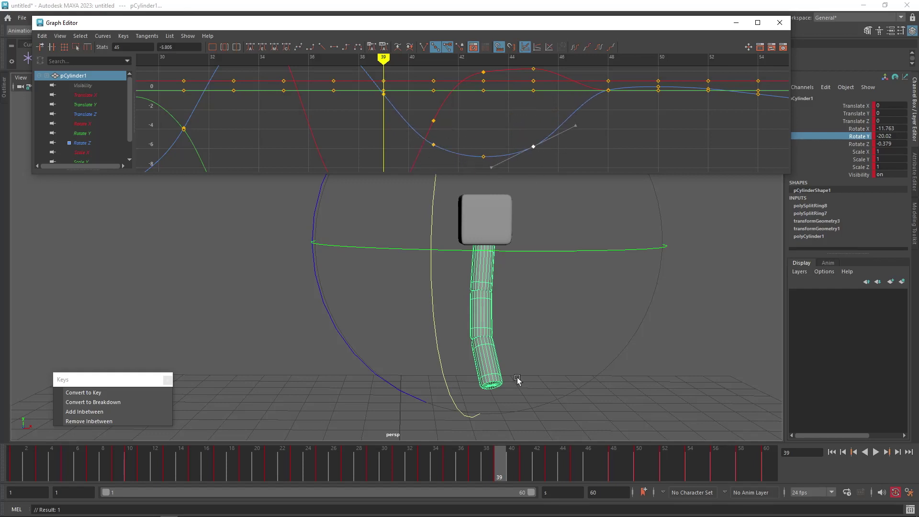
Step: Lower the top cylinder's Rotate X keys at frames 19, 21 and 23, with frame 21 at about -14.8 and frame 23 at about -15.5
{"action": "mouse_move", "coordinate": [371, 478]}
{"action": "left_mouse_down"}
{"action": "mouse_move", "coordinate": [598, 481]}
{"action": "mouse_move", "coordinate": [154, 476]}
{"action": "mouse_move", "coordinate": [196, 468]}
{"action": "mouse_move", "coordinate": [372, 473]}
{"action": "mouse_move", "coordinate": [277, 459]}
{"action": "mouse_move", "coordinate": [186, 458]}
{"action": "mouse_move", "coordinate": [310, 457]}
{"action": "mouse_move", "coordinate": [263, 450]}
{"action": "mouse_move", "coordinate": [296, 450]}
{"action": "left_mouse_up"}
{"action": "key", "text": "e"}
{"action": "middle_click_drag", "start_coordinate": [432, 137], "coordinate": [587, 102], "text": "alt"}
{"action": "right_click_drag", "start_coordinate": [586, 102], "coordinate": [590, 143], "text": "alt+shift"}
{"action": "middle_click_drag", "start_coordinate": [459, 131], "coordinate": [720, 126], "text": "alt"}
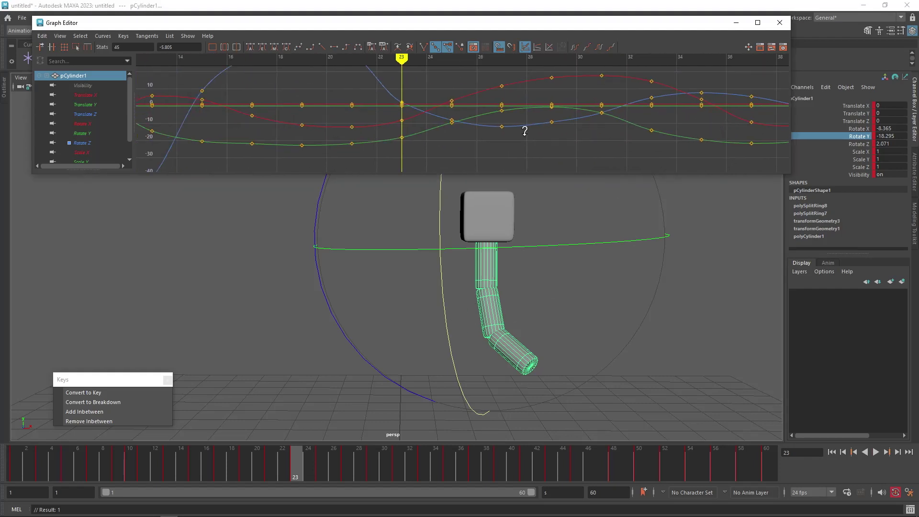
{"action": "right_click_drag", "start_coordinate": [525, 131], "coordinate": [525, 103], "text": "alt+shift"}
{"action": "middle_click_drag", "start_coordinate": [409, 115], "coordinate": [412, 161], "text": "shift"}
{"action": "middle_click_drag", "start_coordinate": [354, 167], "coordinate": [355, 172], "text": "shift"}
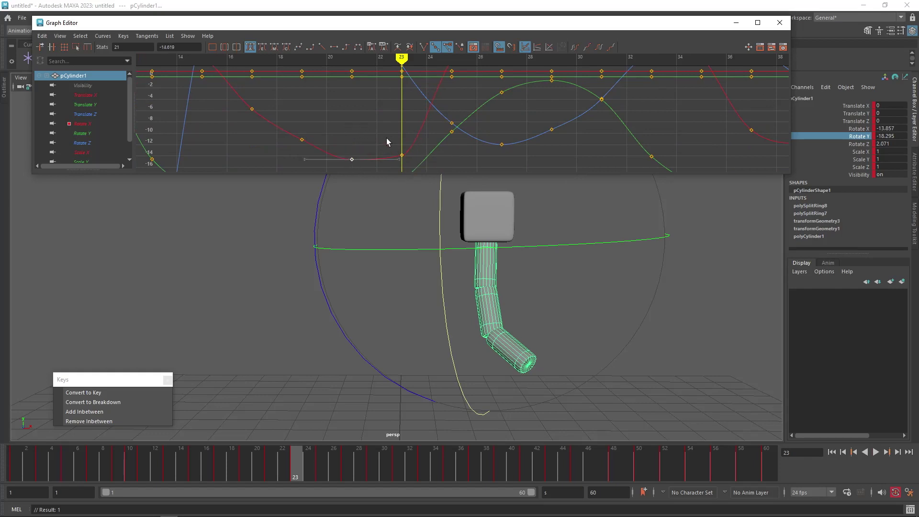
{"action": "middle_click_drag", "start_coordinate": [411, 167], "coordinate": [411, 176], "text": "shift"}
{"action": "left_click_drag", "start_coordinate": [288, 150], "coordinate": [288, 150]}
{"action": "middle_click_drag", "start_coordinate": [301, 145], "coordinate": [302, 150], "text": "shift"}
Step: Lower the top cylinder's Rotate X key at frame 25 to about -6.7
{"action": "middle_click_drag", "start_coordinate": [397, 152], "coordinate": [334, 170], "text": "alt"}
{"action": "right_click_drag", "start_coordinate": [334, 169], "coordinate": [371, 124], "text": "alt+shift"}
{"action": "left_click_drag", "start_coordinate": [398, 109], "coordinate": [399, 109]}
{"action": "middle_click_drag", "start_coordinate": [388, 122], "coordinate": [387, 127], "text": "shift"}
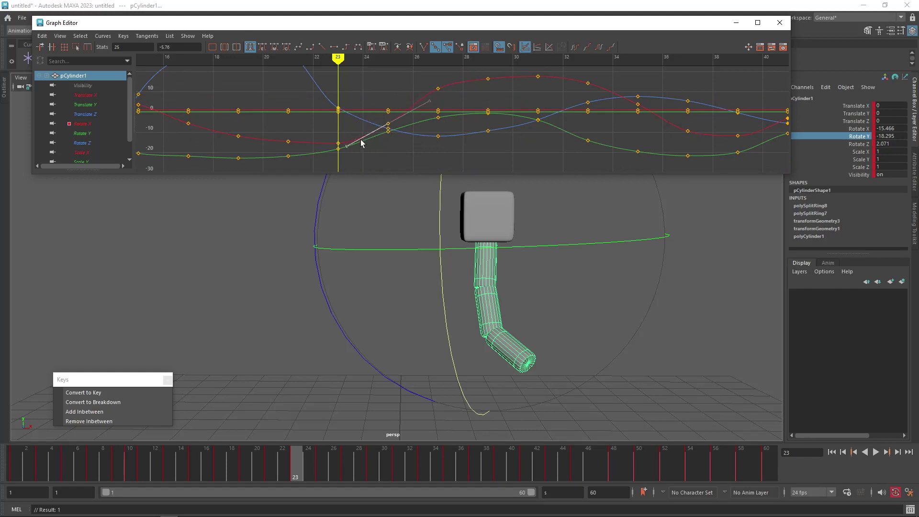
{"action": "left_click_drag", "start_coordinate": [441, 90], "coordinate": [433, 92]}
{"action": "left_click_drag", "start_coordinate": [404, 128], "coordinate": [403, 127]}
Step: Lower the top cylinder's Rotate Z keys at frames 39 and 45, bringing frame 45 to about -9.2
{"action": "left_click_drag", "start_coordinate": [277, 465], "coordinate": [501, 460]}
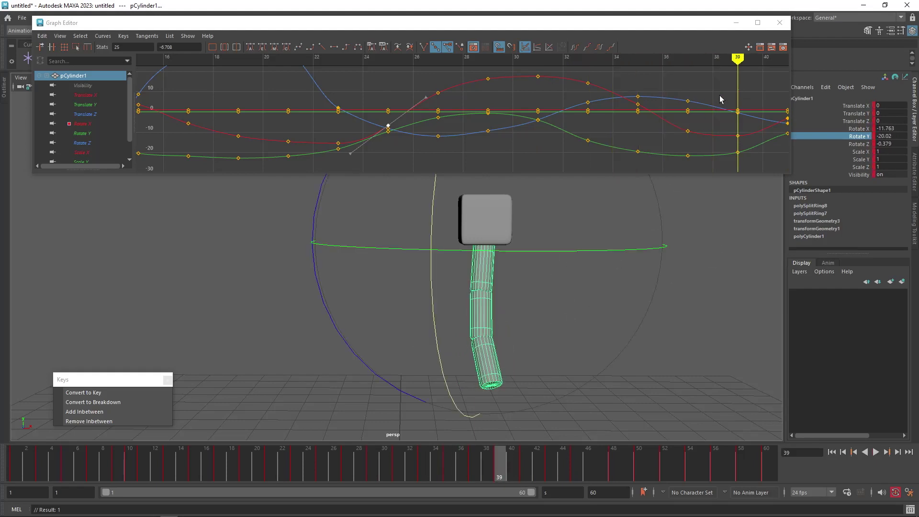
{"action": "middle_click_drag", "start_coordinate": [574, 123], "coordinate": [357, 129], "text": "alt"}
{"action": "right_click_drag", "start_coordinate": [486, 122], "coordinate": [510, 134], "text": "alt+shift"}
{"action": "left_click_drag", "start_coordinate": [535, 115], "coordinate": [535, 115]}
{"action": "mouse_move", "coordinate": [515, 130]}
{"action": "middle_mouse_down", "text": "shift"}
{"action": "mouse_move", "coordinate": [517, 164]}
{"action": "mouse_move", "coordinate": [503, 133]}
{"action": "middle_mouse_up", "text": "shift"}
{"action": "left_click_drag", "start_coordinate": [623, 128], "coordinate": [622, 128]}
{"action": "middle_click_drag", "start_coordinate": [597, 128], "coordinate": [596, 146]}
{"action": "left_click_drag", "start_coordinate": [403, 460], "coordinate": [578, 459]}
{"action": "middle_click_drag", "start_coordinate": [630, 126], "coordinate": [592, 181], "text": "alt"}
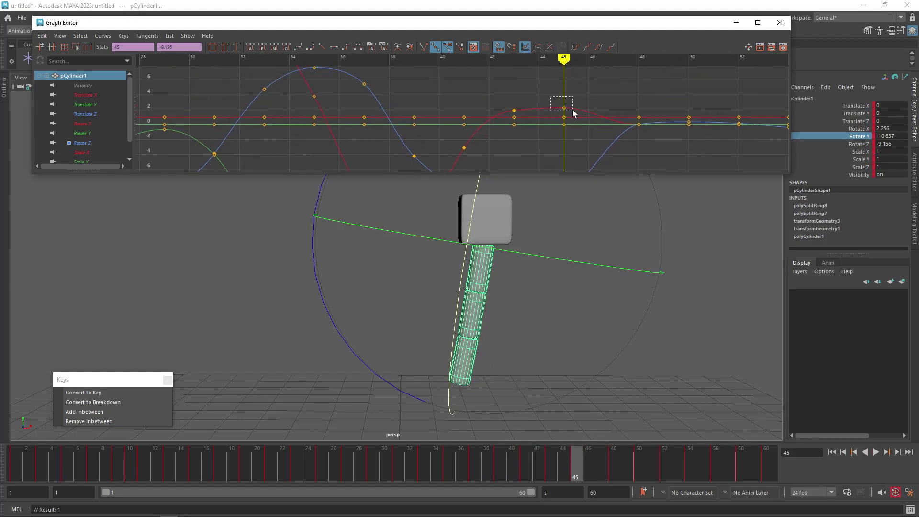
Step: Raise the top cylinder's Rotate X keys at frames 45 and 43 to about 12.1 and 8.9
{"action": "left_click", "coordinate": [565, 107]}
{"action": "mouse_move", "coordinate": [563, 53]}
{"action": "middle_mouse_down", "text": "shift"}
{"action": "mouse_move", "coordinate": [561, 18]}
{"action": "mouse_move", "coordinate": [554, 39]}
{"action": "middle_mouse_up", "text": "shift"}
{"action": "left_click_drag", "start_coordinate": [531, 117], "coordinate": [516, 119]}
{"action": "middle_click_drag", "start_coordinate": [517, 119], "coordinate": [488, 155], "text": "shift"}
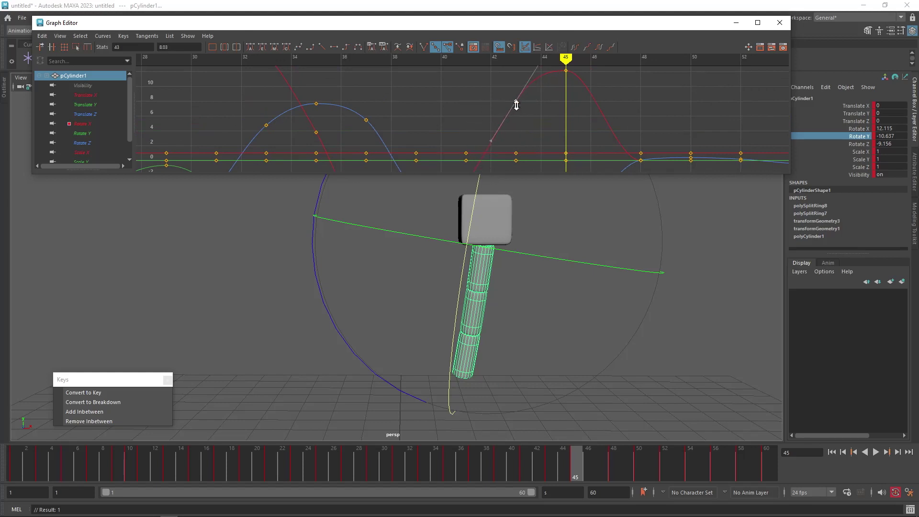
Step: Raise the top cylinder's Rotate X key at frame 48 to about 5.5 and frame 50 to about 0.8, and play the result
{"action": "mouse_move", "coordinate": [493, 125]}
{"action": "middle_mouse_down", "text": "alt"}
{"action": "mouse_move", "coordinate": [578, 90]}
{"action": "mouse_move", "coordinate": [568, 117]}
{"action": "mouse_move", "coordinate": [409, 110]}
{"action": "middle_mouse_up", "text": "alt"}
{"action": "left_click_drag", "start_coordinate": [502, 138], "coordinate": [488, 120]}
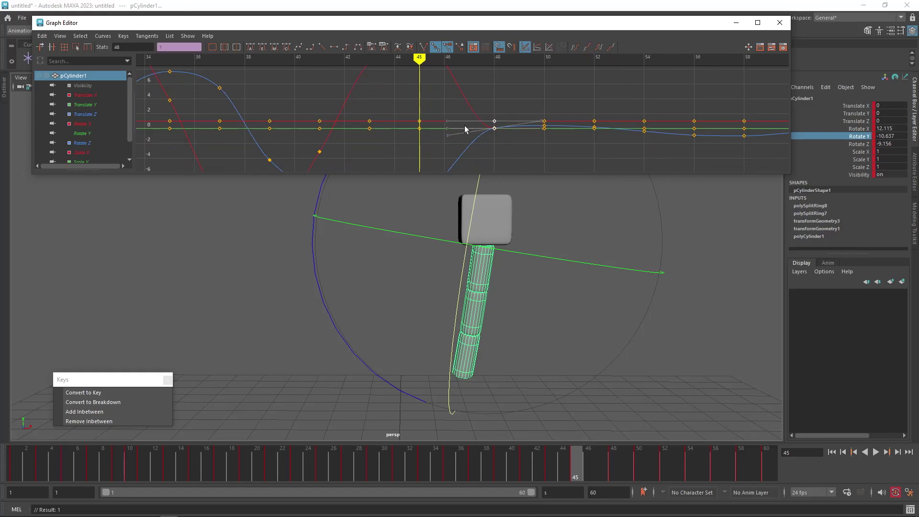
{"action": "middle_click_drag", "start_coordinate": [496, 128], "coordinate": [497, 113]}
{"action": "key", "text": "ctrl+z"}
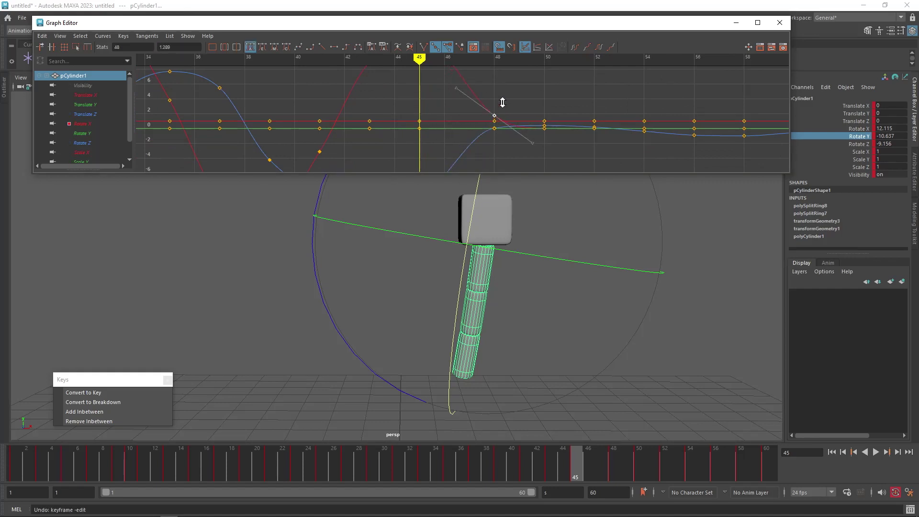
{"action": "mouse_move", "coordinate": [501, 106]}
{"action": "middle_mouse_down", "text": "alt"}
{"action": "mouse_move", "coordinate": [502, 178]}
{"action": "mouse_move", "coordinate": [497, 144]}
{"action": "middle_mouse_up", "text": "alt"}
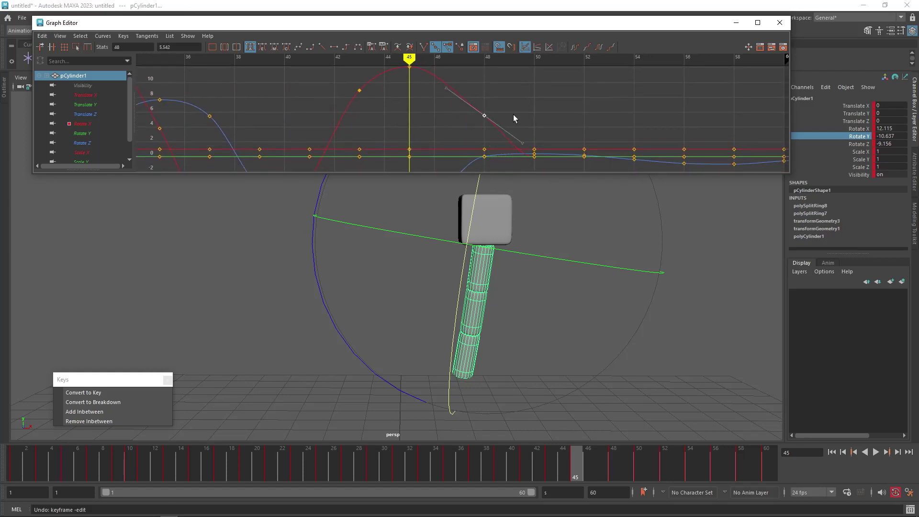
{"action": "middle_click_drag", "start_coordinate": [520, 136], "coordinate": [458, 90]}
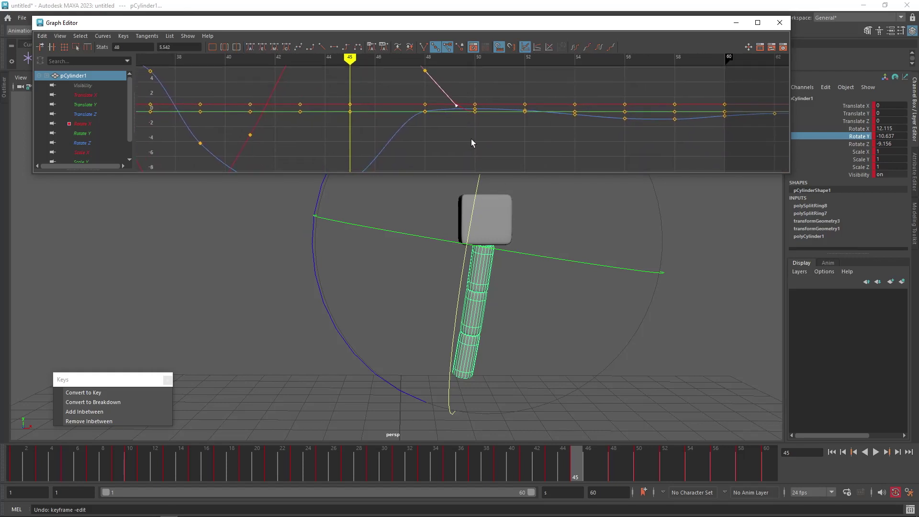
{"action": "left_click_drag", "start_coordinate": [470, 139], "coordinate": [478, 98]}
{"action": "left_click", "coordinate": [423, 149]}
{"action": "left_click_drag", "start_coordinate": [472, 468], "coordinate": [873, 488]}
{"action": "left_click", "coordinate": [876, 451]}
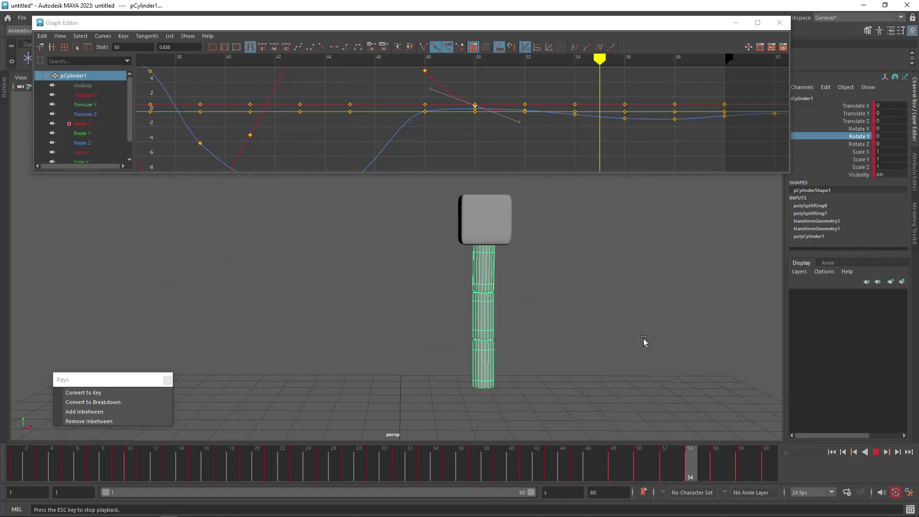
{"action": "key", "text": "e"}
{"action": "key", "text": "alt+v"}
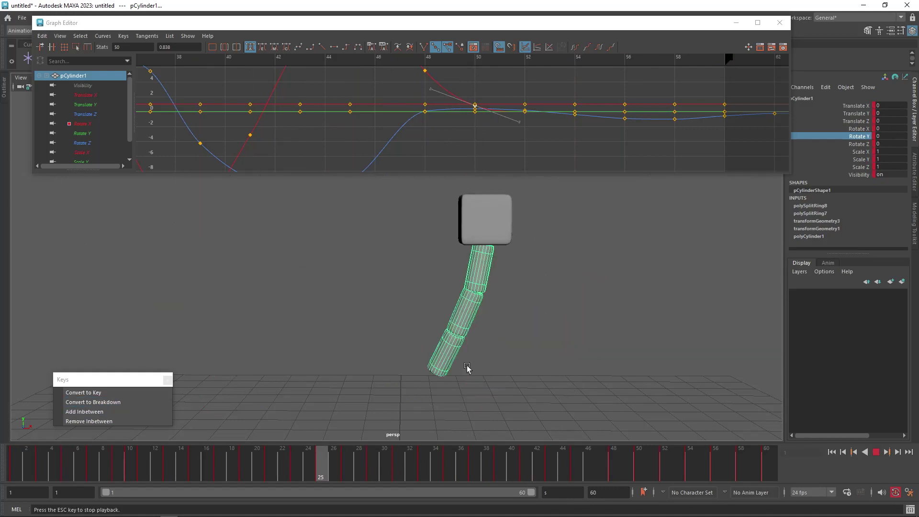
Step: Raise the top cylinder's Rotate Z keys at frames 50 to 56, with frame 52 at about 3.5, 54 at 2.3 and 56 at -0.2
{"action": "left_click_drag", "start_coordinate": [335, 465], "coordinate": [667, 461]}
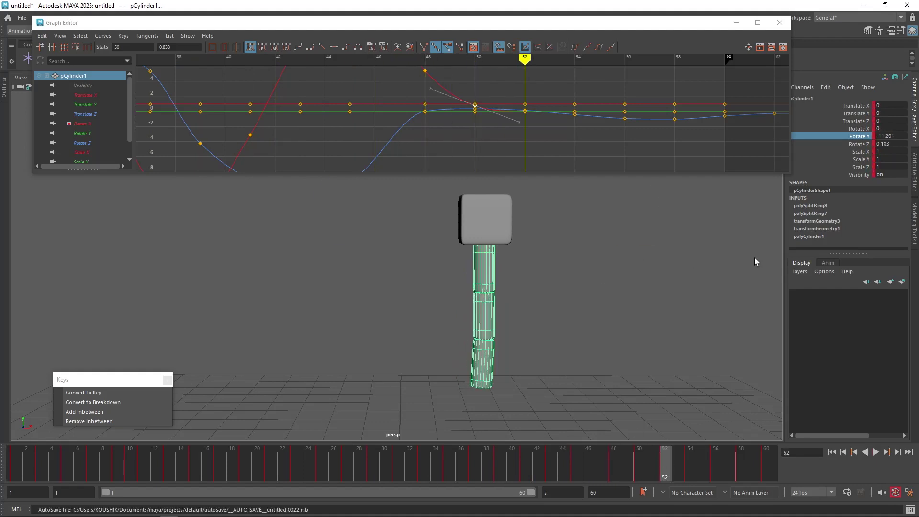
{"action": "left_click", "coordinate": [860, 144]}
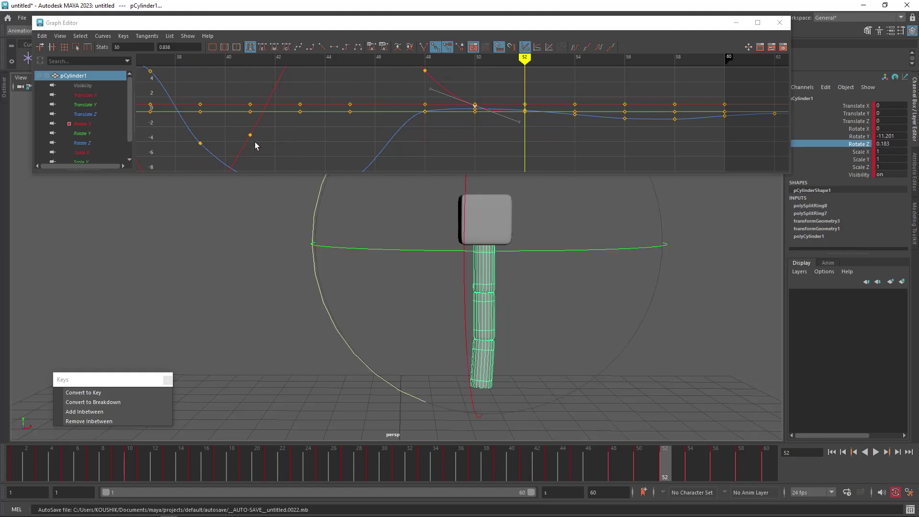
{"action": "left_click", "coordinate": [86, 144]}
{"action": "left_click", "coordinate": [524, 111]}
{"action": "middle_click_drag", "start_coordinate": [523, 116], "coordinate": [524, 92]}
{"action": "middle_click_drag", "start_coordinate": [476, 124], "coordinate": [479, 103]}
{"action": "left_click", "coordinate": [575, 114]}
{"action": "middle_click_drag", "start_coordinate": [569, 114], "coordinate": [566, 98]}
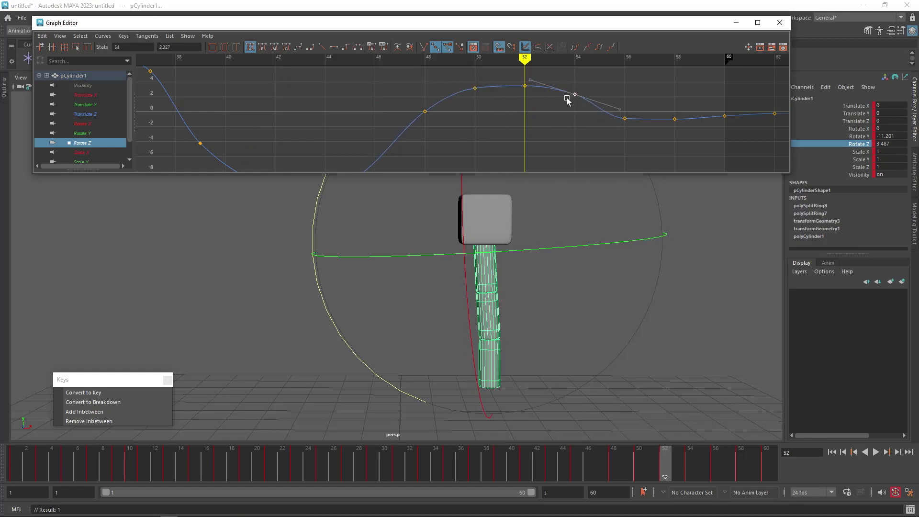
{"action": "mouse_move", "coordinate": [473, 463]}
{"action": "left_mouse_down"}
{"action": "mouse_move", "coordinate": [701, 490]}
{"action": "mouse_move", "coordinate": [797, 483]}
{"action": "mouse_move", "coordinate": [741, 472]}
{"action": "left_mouse_up"}
{"action": "left_click_drag", "start_coordinate": [644, 89], "coordinate": [622, 128]}
{"action": "middle_click_drag", "start_coordinate": [613, 125], "coordinate": [616, 125]}
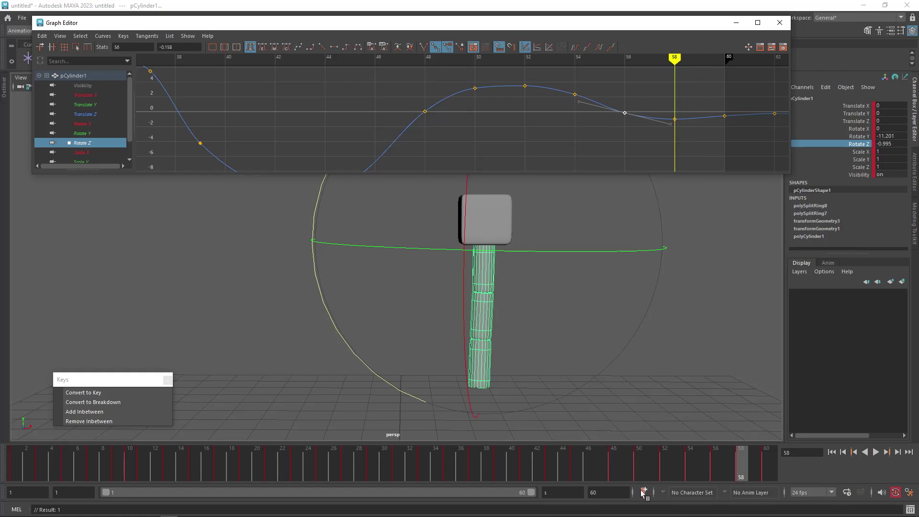
Step: Lower the top cylinder's Rotate Z keys around frames 41 to 45, bringing frame 43 to about -12
{"action": "left_click_drag", "start_coordinate": [471, 466], "coordinate": [551, 461]}
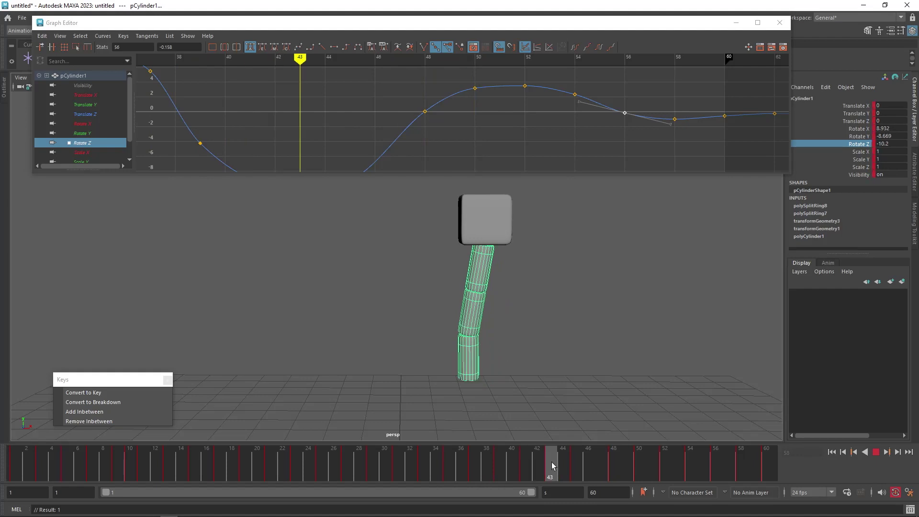
{"action": "middle_click_drag", "start_coordinate": [404, 109], "coordinate": [423, 63], "text": "alt"}
{"action": "left_click_drag", "start_coordinate": [354, 102], "coordinate": [248, 164]}
{"action": "middle_click_drag", "start_coordinate": [323, 151], "coordinate": [331, 166], "text": "shift"}
{"action": "left_click_drag", "start_coordinate": [382, 120], "coordinate": [366, 144]}
{"action": "middle_click_drag", "start_coordinate": [366, 143], "coordinate": [373, 153], "text": "shift"}
{"action": "left_click_drag", "start_coordinate": [285, 127], "coordinate": [263, 154]}
{"action": "middle_click_drag", "start_coordinate": [262, 154], "coordinate": [261, 146], "text": "shift"}
{"action": "middle_click_drag", "start_coordinate": [287, 163], "coordinate": [305, 171]}
{"action": "left_click_drag", "start_coordinate": [448, 473], "coordinate": [666, 458]}
Step: Raise the Rotate Z keys at frames 50, 52 and 54, with frame 52 at about 5.7, and play back the swing
{"action": "middle_click_drag", "start_coordinate": [559, 100], "coordinate": [531, 153], "text": "alt"}
{"action": "left_click_drag", "start_coordinate": [574, 82], "coordinate": [573, 84]}
{"action": "middle_click_drag", "start_coordinate": [526, 103], "coordinate": [510, 80], "text": "shift"}
{"action": "left_click", "coordinate": [514, 82]}
{"action": "left_click_drag", "start_coordinate": [512, 469], "coordinate": [763, 483]}
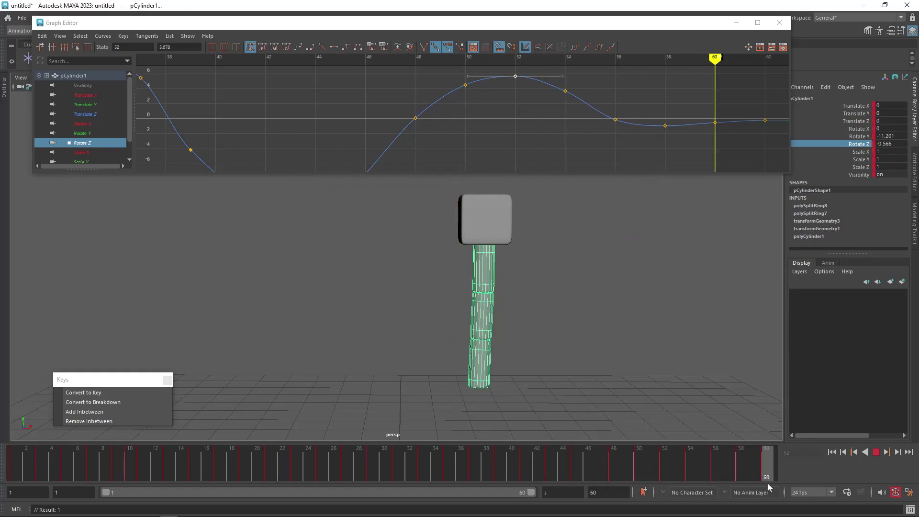
{"action": "left_click", "coordinate": [876, 452]}
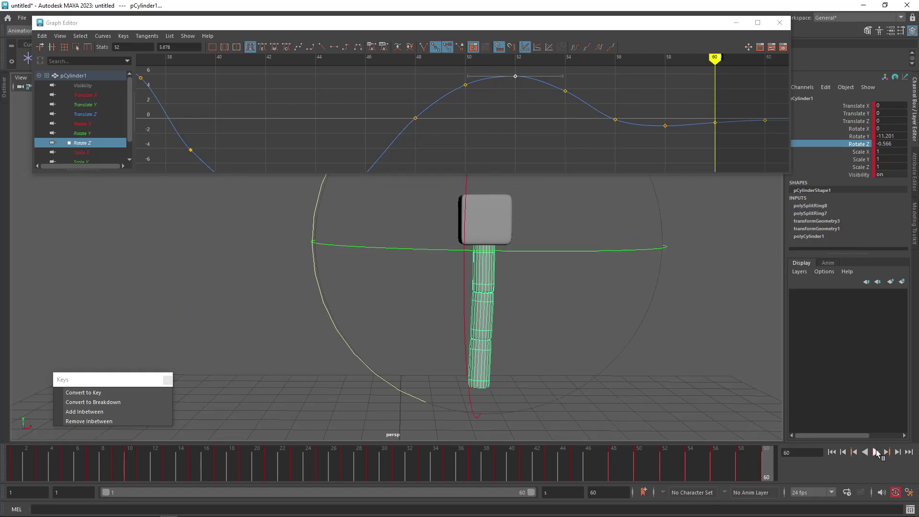
{"action": "left_click_drag", "start_coordinate": [247, 460], "coordinate": [92, 452]}
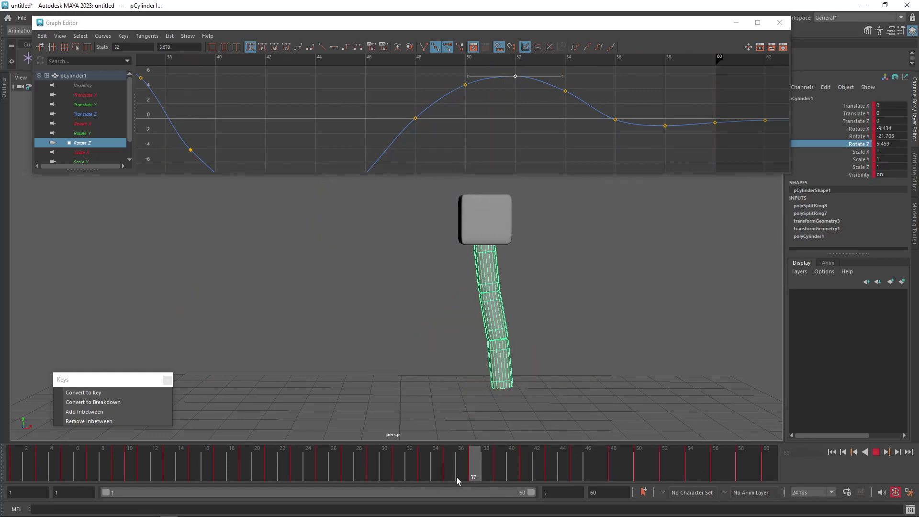
{"action": "key", "text": "alt+v"}
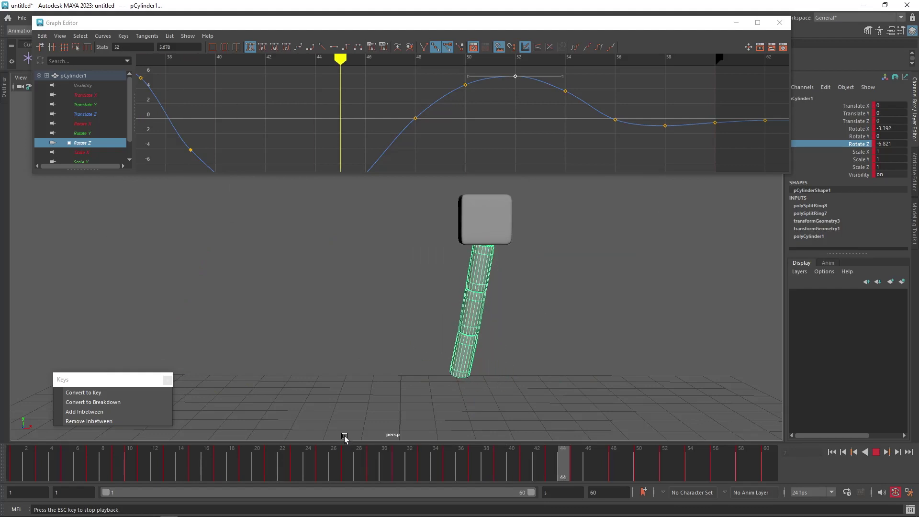
{"action": "key", "text": "Escape"}
Step: Raise the Rotate Z peak keys at frames 33, 35 and 37, bringing frame 37 to about 8.7
{"action": "mouse_move", "coordinate": [380, 464]}
{"action": "left_mouse_down"}
{"action": "mouse_move", "coordinate": [323, 464]}
{"action": "mouse_move", "coordinate": [481, 473]}
{"action": "mouse_move", "coordinate": [386, 467]}
{"action": "left_mouse_up"}
{"action": "left_click_drag", "start_coordinate": [441, 461], "coordinate": [472, 459]}
{"action": "middle_click_drag", "start_coordinate": [330, 138], "coordinate": [553, 165], "text": "alt"}
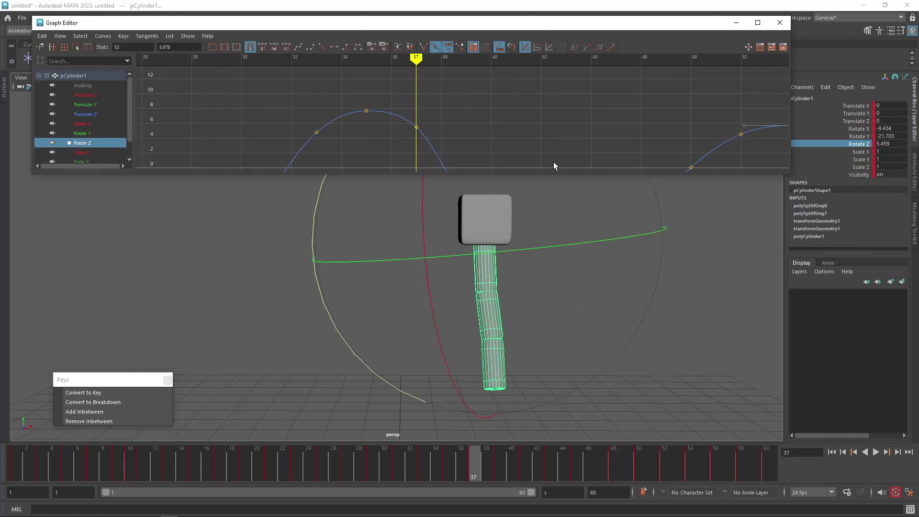
{"action": "left_click_drag", "start_coordinate": [399, 129], "coordinate": [307, 149]}
{"action": "middle_click_drag", "start_coordinate": [428, 129], "coordinate": [435, 106], "text": "shift"}
{"action": "key", "text": "alt+v"}
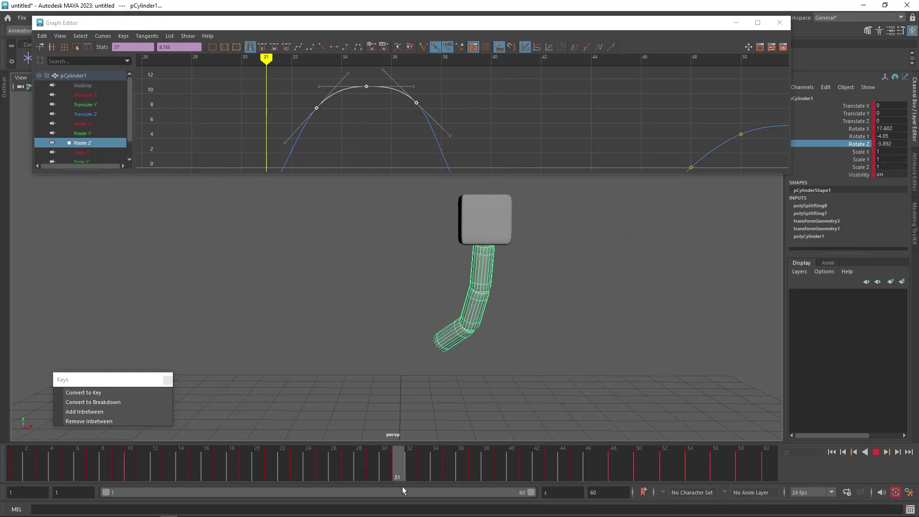
Step: Deepen the Rotate Z valley by lowering the keys at frames 41, 43 and 45, bringing frame 45 to about -12.6
{"action": "left_click", "coordinate": [573, 472]}
{"action": "left_click_drag", "start_coordinate": [573, 472], "coordinate": [536, 462]}
{"action": "middle_click_drag", "start_coordinate": [535, 132], "coordinate": [530, 38], "text": "alt"}
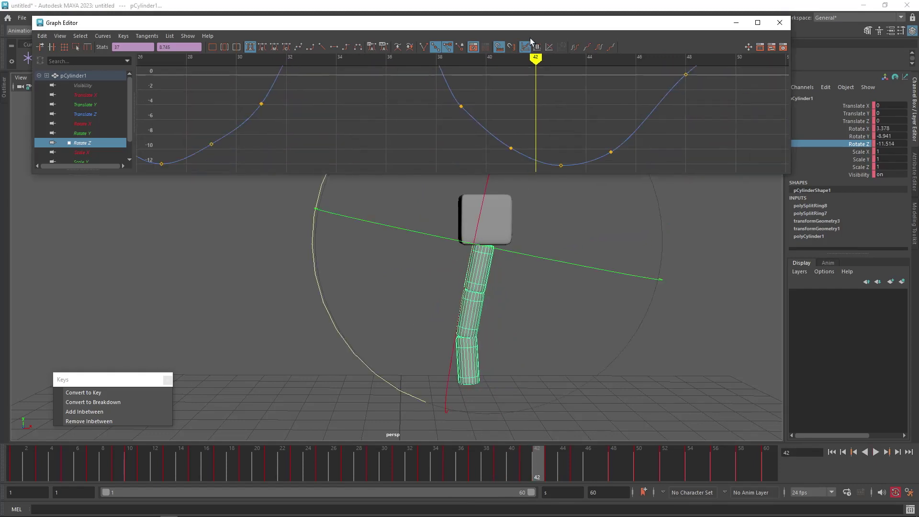
{"action": "right_click_drag", "start_coordinate": [539, 103], "coordinate": [544, 163], "text": "alt+shift"}
{"action": "left_click_drag", "start_coordinate": [503, 113], "coordinate": [568, 144]}
{"action": "middle_click_drag", "start_coordinate": [567, 139], "coordinate": [566, 149], "text": "shift"}
{"action": "left_click_drag", "start_coordinate": [450, 103], "coordinate": [500, 125]}
{"action": "middle_click_drag", "start_coordinate": [498, 134], "coordinate": [497, 139]}
{"action": "left_click_drag", "start_coordinate": [497, 139], "coordinate": [497, 148]}
{"action": "left_click_drag", "start_coordinate": [620, 124], "coordinate": [613, 150]}
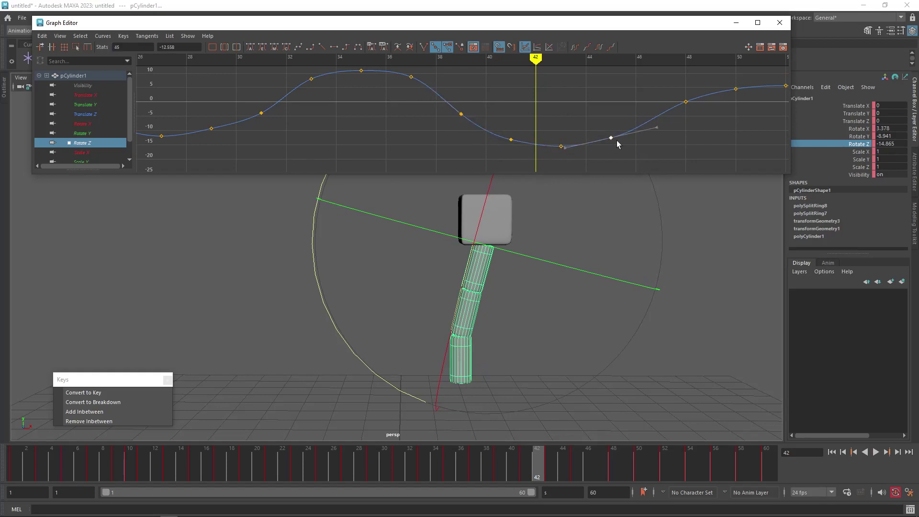
Step: Play back and scrub through the animation to examine the chain's swing after the Rotate Z changes
{"action": "left_click_drag", "start_coordinate": [418, 471], "coordinate": [870, 462]}
{"action": "left_click", "coordinate": [877, 451]}
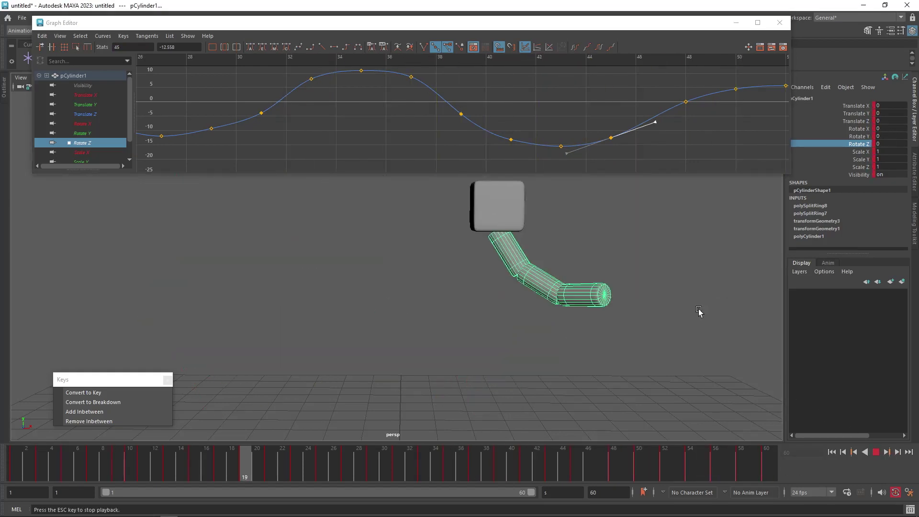
{"action": "key", "text": "Escape"}
{"action": "left_click_drag", "start_coordinate": [475, 464], "coordinate": [352, 471]}
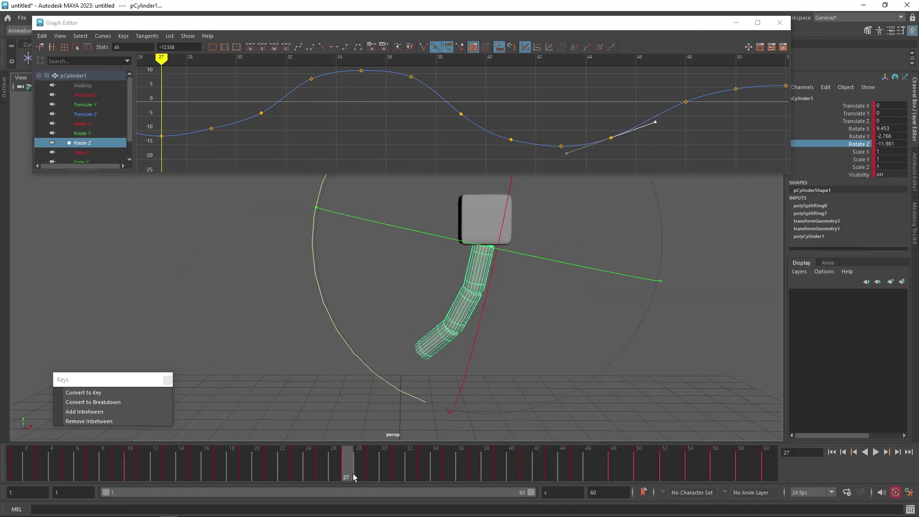
{"action": "key", "text": "alt+v"}
{"action": "key", "text": "Escape"}
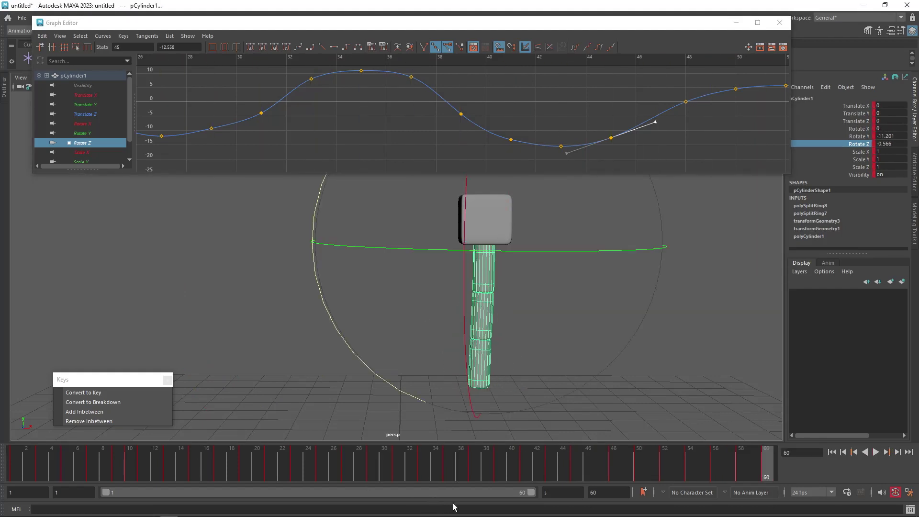
{"action": "left_click_drag", "start_coordinate": [521, 465], "coordinate": [726, 488]}
{"action": "key", "text": "Escape"}
{"action": "mouse_move", "coordinate": [706, 138]}
{"action": "middle_mouse_down", "text": "alt"}
{"action": "mouse_move", "coordinate": [595, 132]}
{"action": "mouse_move", "coordinate": [437, 155]}
{"action": "middle_mouse_up", "text": "alt"}
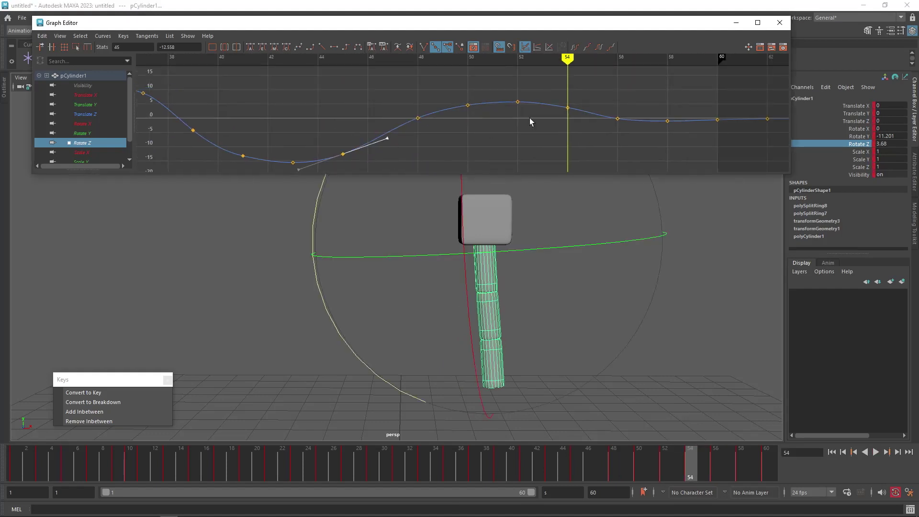
Step: Lower the top cylinder's Rotate X keys at frames 50, 52 and 54, bringing frame 54 to about -6.5
{"action": "left_click", "coordinate": [92, 124]}
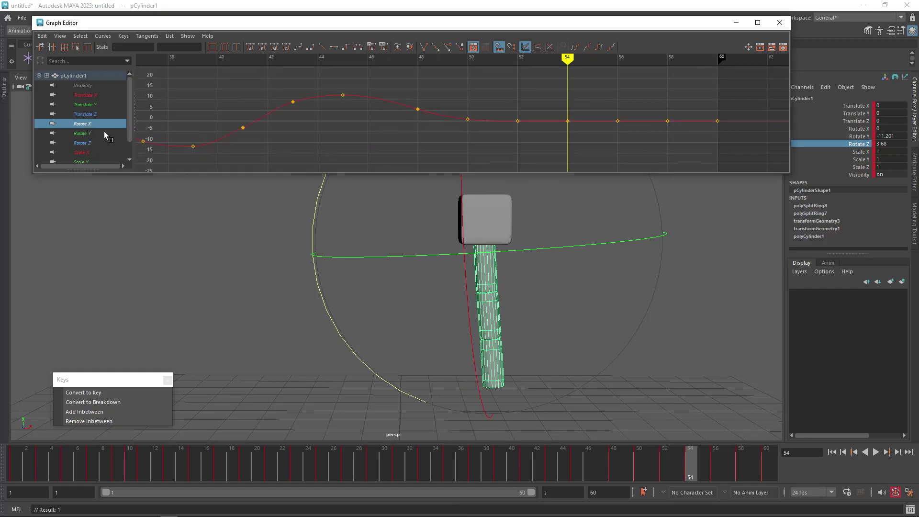
{"action": "middle_click_drag", "start_coordinate": [522, 156], "coordinate": [443, 156], "text": "alt+shift"}
{"action": "right_click_drag", "start_coordinate": [443, 156], "coordinate": [450, 115], "text": "alt+shift"}
{"action": "left_click", "coordinate": [489, 125]}
{"action": "middle_click_drag", "start_coordinate": [487, 146], "coordinate": [486, 186], "text": "shift"}
{"action": "left_click_drag", "start_coordinate": [459, 112], "coordinate": [431, 140]}
{"action": "middle_click_drag", "start_coordinate": [433, 148], "coordinate": [433, 151], "text": "shift"}
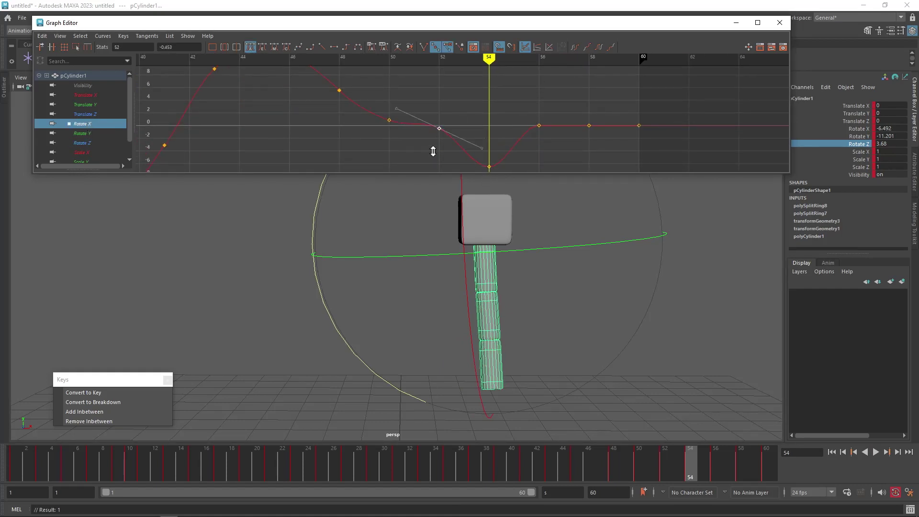
{"action": "left_click_drag", "start_coordinate": [412, 106], "coordinate": [376, 138]}
{"action": "middle_click_drag", "start_coordinate": [383, 137], "coordinate": [384, 144], "text": "shift"}
Step: Lower the Rotate X keys at frames 56 and 58, with frame 56 at about -5.1, and set frame 52 to about -5.9
{"action": "left_click_drag", "start_coordinate": [546, 475], "coordinate": [770, 464]}
{"action": "key", "text": "alt+comma"}
{"action": "left_click", "coordinate": [539, 126]}
{"action": "middle_click_drag", "start_coordinate": [539, 127], "coordinate": [542, 169], "text": "shift"}
{"action": "left_click", "coordinate": [589, 125]}
{"action": "middle_click_drag", "start_coordinate": [591, 138], "coordinate": [593, 152], "text": "shift"}
{"action": "left_click_drag", "start_coordinate": [520, 129], "coordinate": [551, 156]}
{"action": "middle_click_drag", "start_coordinate": [551, 158], "coordinate": [551, 160], "text": "shift"}
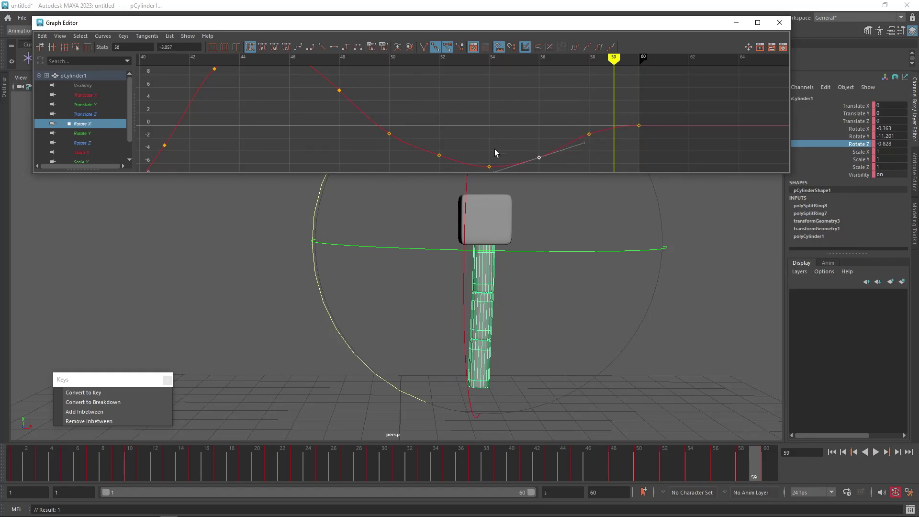
{"action": "middle_click_drag", "start_coordinate": [436, 170], "coordinate": [438, 172], "text": "shift"}
Step: Review the swing and raise the Rotate X keys at frames 29, 31 and 33, with frame 29 at about 18.8 and frame 33 at about 20
{"action": "middle_click_drag", "start_coordinate": [385, 143], "coordinate": [595, 165], "text": "alt"}
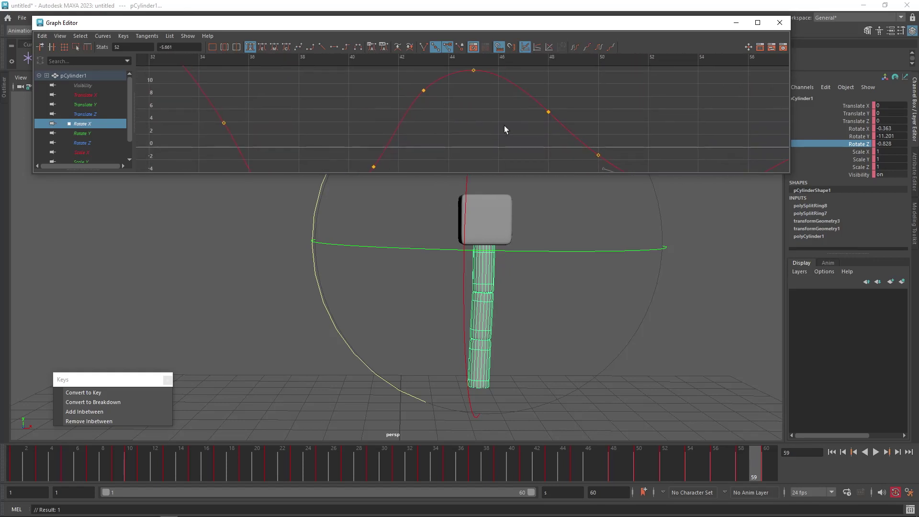
{"action": "right_click_drag", "start_coordinate": [504, 126], "coordinate": [507, 148], "text": "alt+shift"}
{"action": "left_click_drag", "start_coordinate": [592, 471], "coordinate": [843, 483]}
{"action": "left_click", "coordinate": [876, 452]}
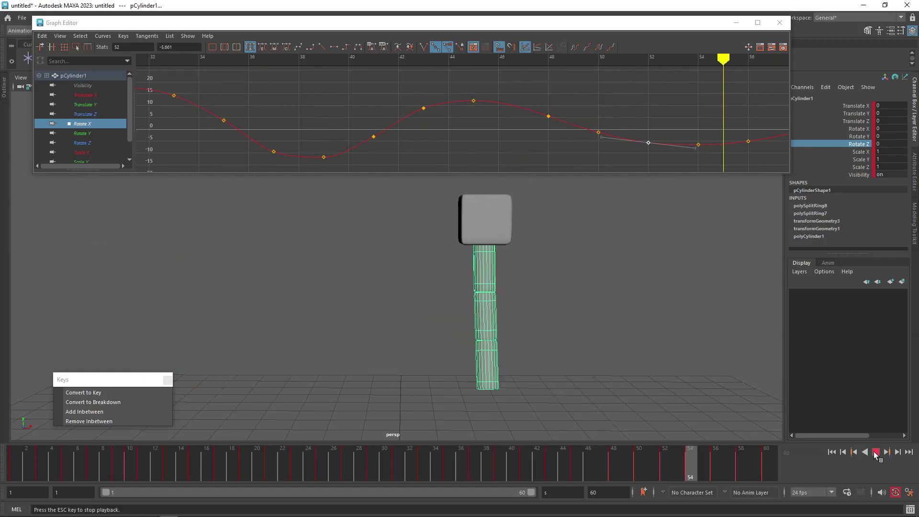
{"action": "left_click", "coordinate": [876, 452]}
{"action": "left_click", "coordinate": [466, 480]}
{"action": "left_click_drag", "start_coordinate": [467, 480], "coordinate": [429, 452]}
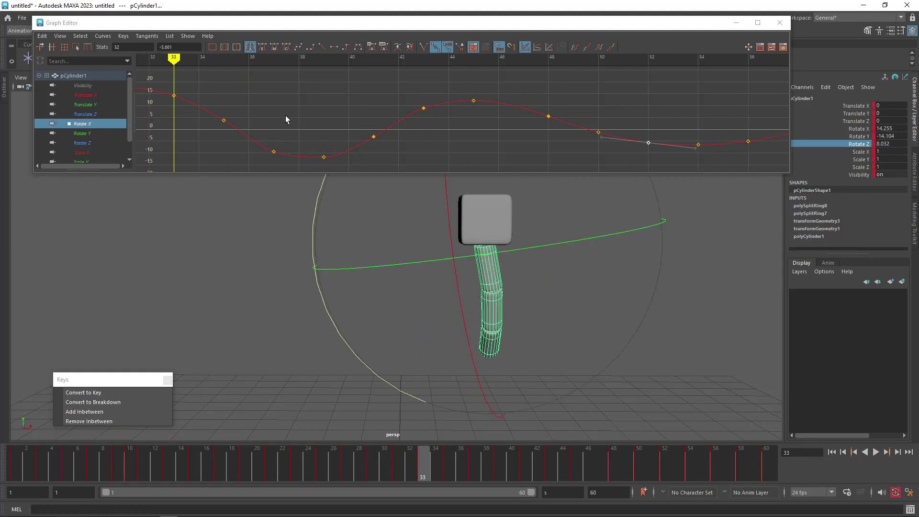
{"action": "middle_click_drag", "start_coordinate": [268, 109], "coordinate": [435, 106], "text": "alt"}
{"action": "middle_click_drag", "start_coordinate": [359, 90], "coordinate": [401, 127]}
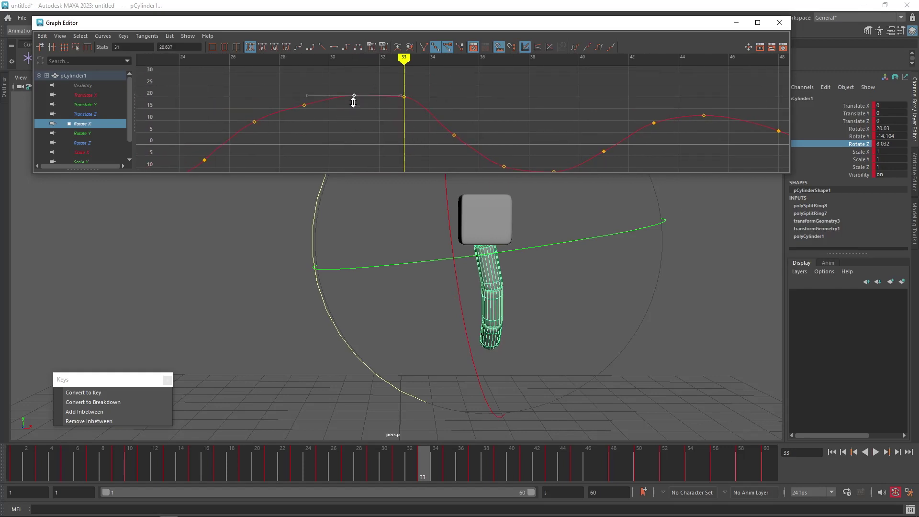
{"action": "left_click", "coordinate": [307, 102]}
Step: Play the animation repeatedly to check the swing with the higher Rotate X peak around frame 31
{"action": "mouse_move", "coordinate": [383, 475]}
{"action": "left_mouse_down"}
{"action": "mouse_move", "coordinate": [375, 464]}
{"action": "mouse_move", "coordinate": [433, 472]}
{"action": "mouse_move", "coordinate": [662, 460]}
{"action": "left_mouse_up"}
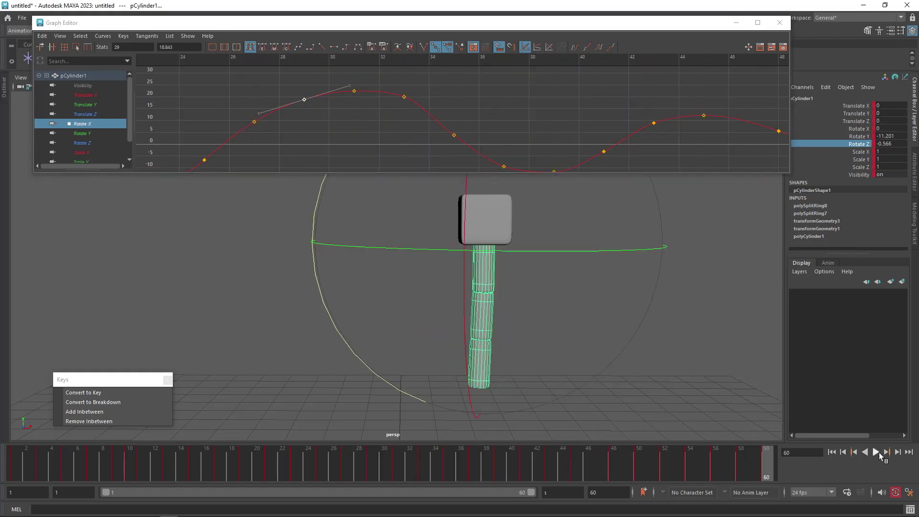
{"action": "left_click", "coordinate": [878, 452]}
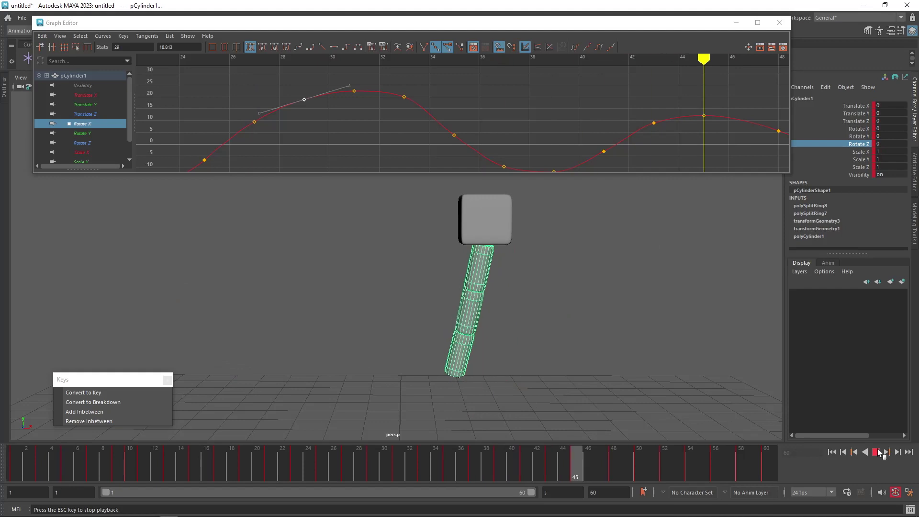
{"action": "left_click", "coordinate": [877, 452]}
{"action": "left_click", "coordinate": [876, 452]}
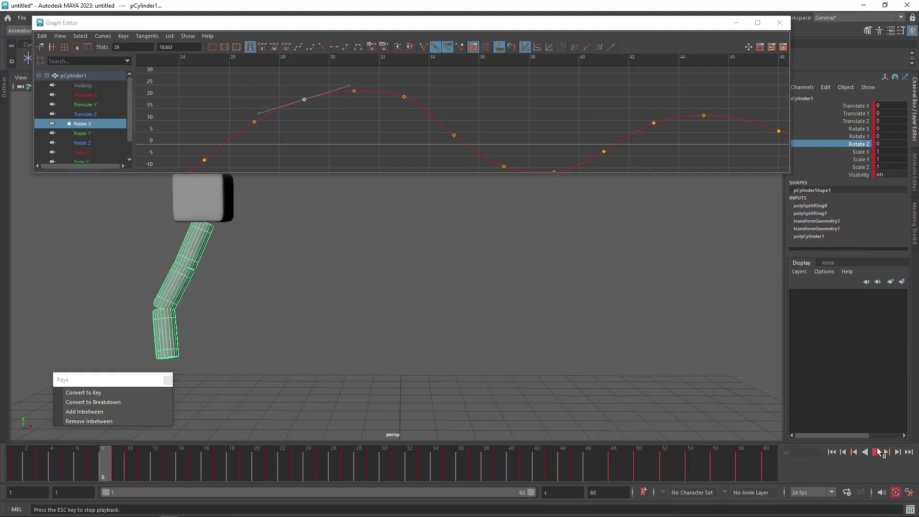
{"action": "left_click", "coordinate": [876, 452]}
{"action": "left_click", "coordinate": [876, 452]}
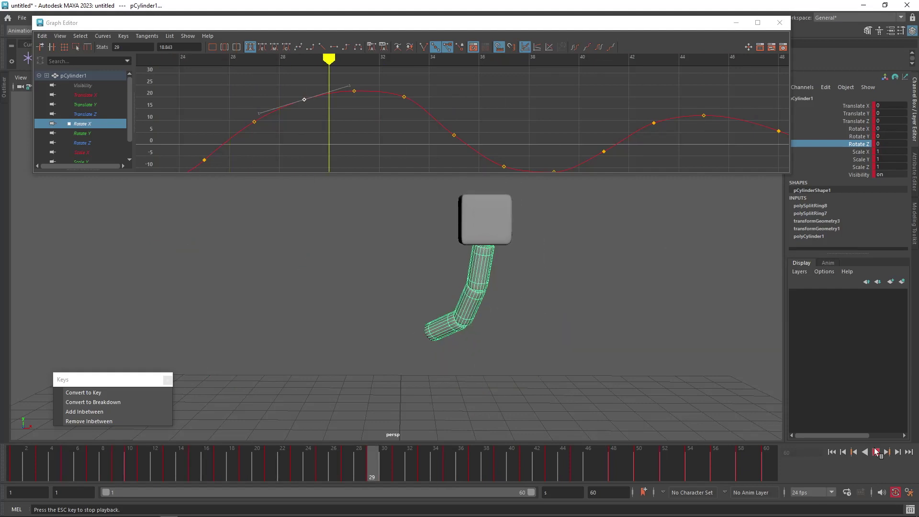
Step: Play and scrub the swing, and lower the top cylinder's Rotate X key at frame 33 to about 17.4
{"action": "left_click", "coordinate": [875, 452]}
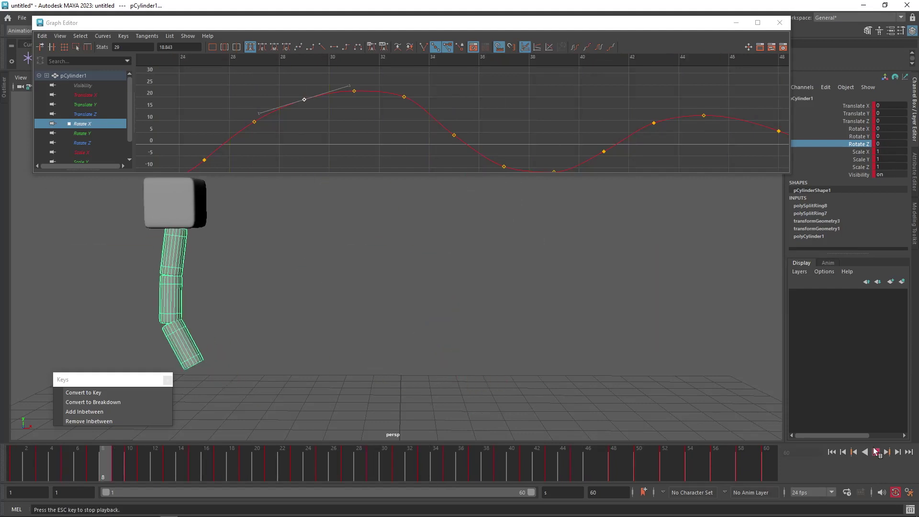
{"action": "left_click", "coordinate": [875, 452]}
{"action": "mouse_move", "coordinate": [424, 457]}
{"action": "left_mouse_down"}
{"action": "mouse_move", "coordinate": [396, 472]}
{"action": "mouse_move", "coordinate": [497, 483]}
{"action": "mouse_move", "coordinate": [714, 481]}
{"action": "mouse_move", "coordinate": [623, 467]}
{"action": "mouse_move", "coordinate": [483, 479]}
{"action": "mouse_move", "coordinate": [696, 479]}
{"action": "mouse_move", "coordinate": [665, 477]}
{"action": "left_mouse_up"}
{"action": "key", "text": "e"}
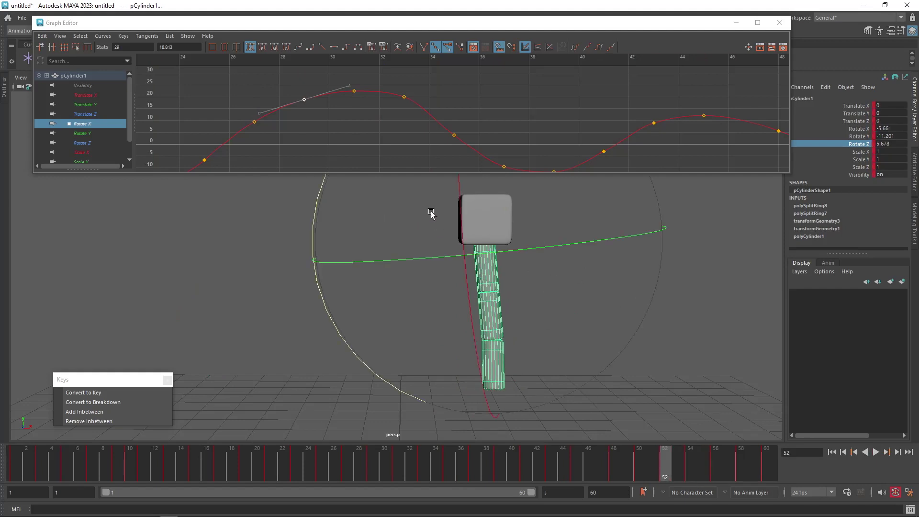
{"action": "left_click", "coordinate": [404, 97]}
{"action": "left_click_drag", "start_coordinate": [403, 96], "coordinate": [403, 109]}
{"action": "mouse_move", "coordinate": [489, 131]}
{"action": "middle_mouse_down", "text": "alt"}
{"action": "mouse_move", "coordinate": [271, 111]}
{"action": "mouse_move", "coordinate": [394, 121]}
{"action": "mouse_move", "coordinate": [309, 110]}
{"action": "middle_mouse_up", "text": "alt"}
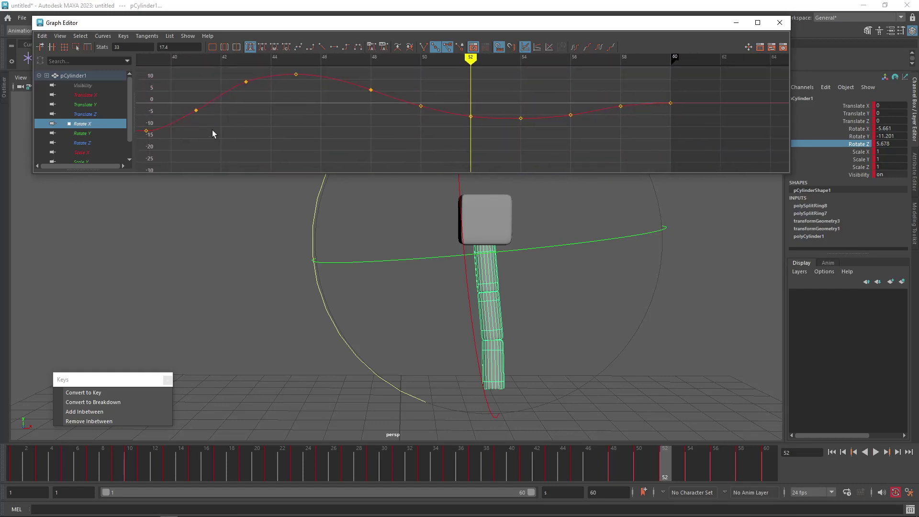
Step: Reshape the top cylinder's Rotate Z peak with the keys at frames 52, 54 and 56, placing frame 56 at about 0.87
{"action": "left_click", "coordinate": [81, 143]}
{"action": "middle_click_drag", "start_coordinate": [435, 125], "coordinate": [382, 139], "text": "alt"}
{"action": "right_click_drag", "start_coordinate": [382, 139], "coordinate": [385, 106], "text": "alt+shift"}
{"action": "left_click_drag", "start_coordinate": [394, 102], "coordinate": [427, 133]}
{"action": "middle_click_drag", "start_coordinate": [416, 141], "coordinate": [352, 115], "text": "shift"}
{"action": "right_click_drag", "start_coordinate": [352, 114], "coordinate": [354, 69], "text": "alt+shift"}
{"action": "left_click_drag", "start_coordinate": [420, 82], "coordinate": [377, 104]}
{"action": "middle_click_drag", "start_coordinate": [381, 102], "coordinate": [383, 90], "text": "shift"}
{"action": "left_click_drag", "start_coordinate": [451, 101], "coordinate": [429, 118]}
{"action": "middle_click_drag", "start_coordinate": [429, 118], "coordinate": [427, 117], "text": "shift"}
{"action": "key", "text": "alt+v"}
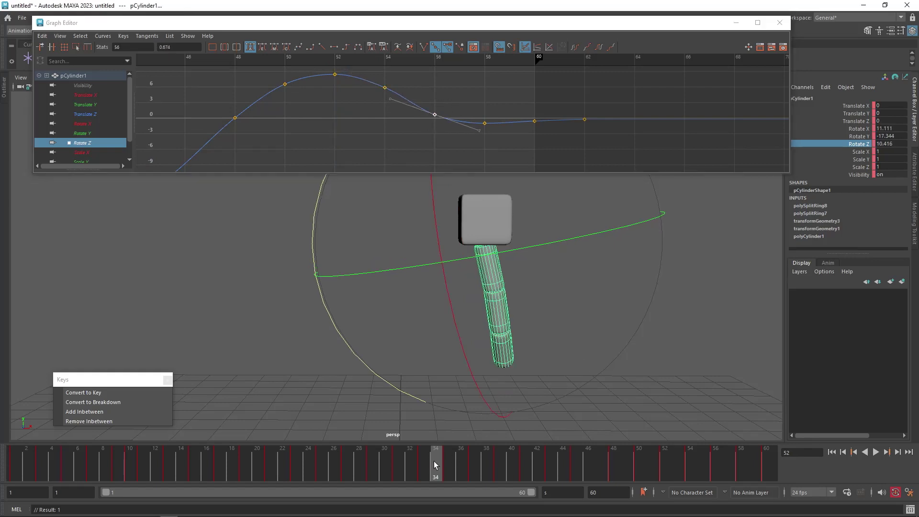
Step: Raise the top cylinder's Rotate X keys at frames 48 and 50, with frame 50 at about 2.3
{"action": "mouse_move", "coordinate": [671, 478]}
{"action": "left_mouse_down"}
{"action": "mouse_move", "coordinate": [486, 472]}
{"action": "mouse_move", "coordinate": [624, 464]}
{"action": "left_mouse_up"}
{"action": "left_click", "coordinate": [83, 96]}
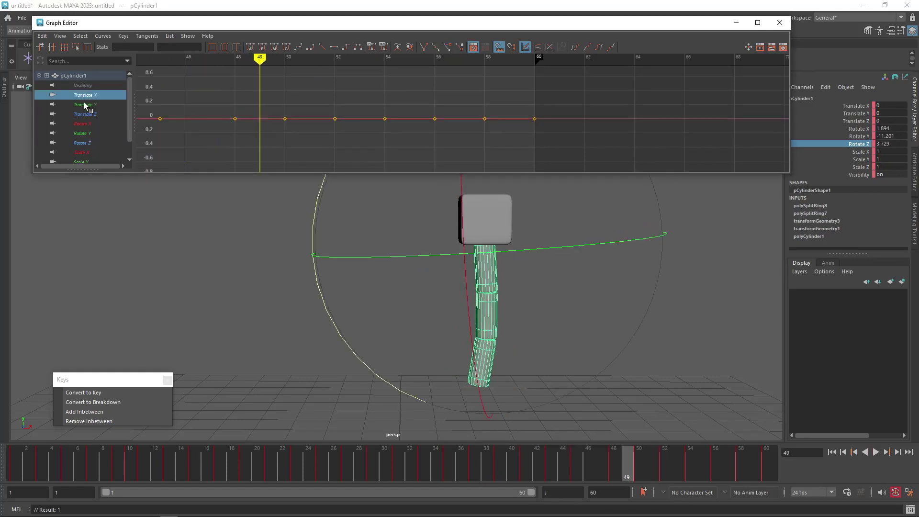
{"action": "left_click", "coordinate": [83, 126]}
{"action": "middle_click_drag", "start_coordinate": [377, 115], "coordinate": [527, 108], "text": "alt"}
{"action": "right_click_drag", "start_coordinate": [462, 76], "coordinate": [450, 109], "text": "alt+shift"}
{"action": "left_click_drag", "start_coordinate": [406, 158], "coordinate": [444, 116]}
{"action": "middle_click_drag", "start_coordinate": [441, 130], "coordinate": [449, 93], "text": "shift"}
{"action": "middle_click_drag", "start_coordinate": [378, 106], "coordinate": [388, 157], "text": "alt"}
{"action": "key", "text": "ctrl+z"}
{"action": "middle_click_drag", "start_coordinate": [396, 138], "coordinate": [401, 107], "text": "shift"}
{"action": "middle_click_drag", "start_coordinate": [436, 142], "coordinate": [431, 105], "text": "alt"}
{"action": "left_click", "coordinate": [429, 128]}
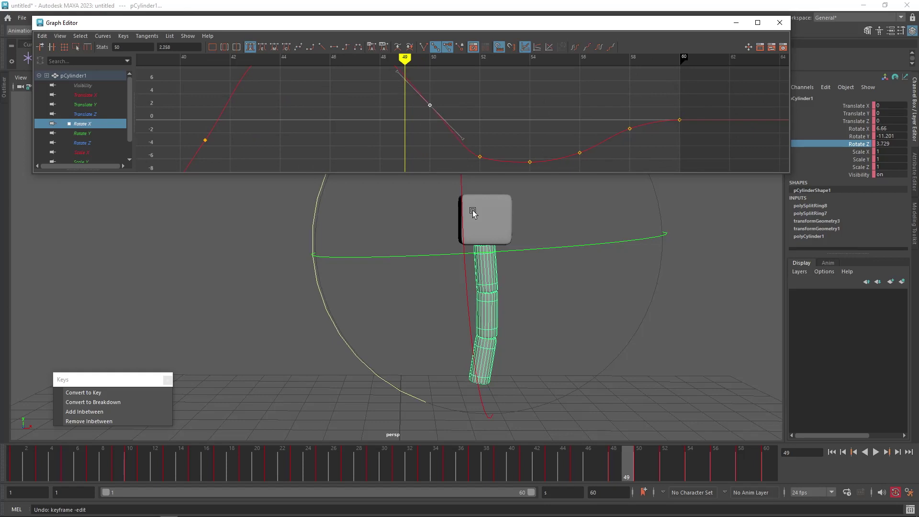
Step: Scrub to frame 60 and replay the animation to check how the top cylinder's swing settles
{"action": "left_click_drag", "start_coordinate": [506, 474], "coordinate": [822, 476]}
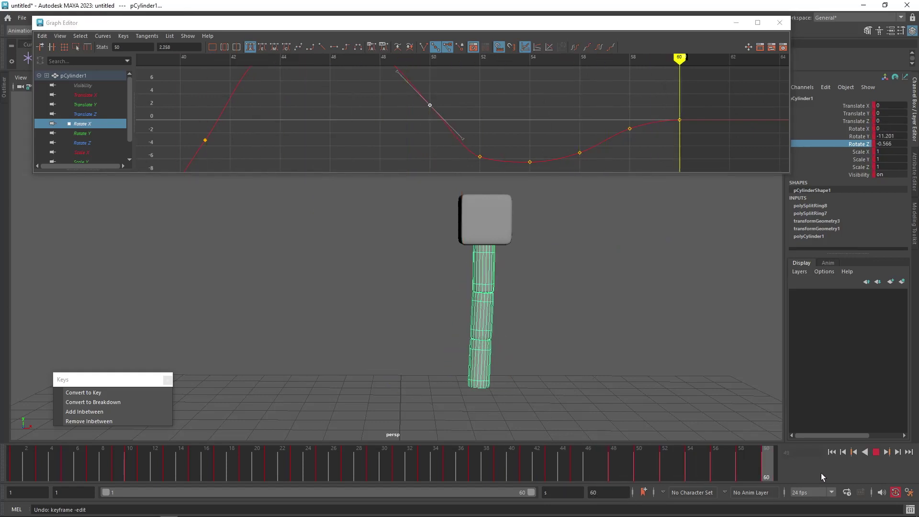
{"action": "left_click", "coordinate": [876, 452]}
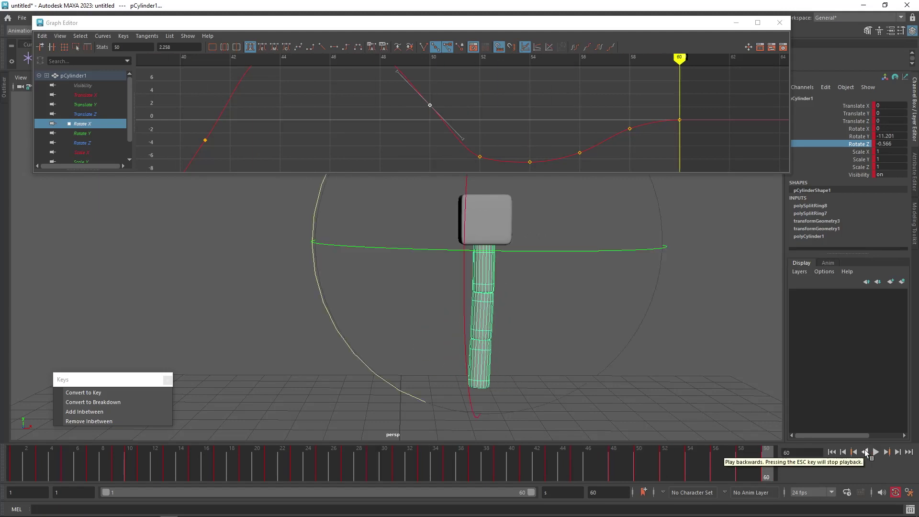
{"action": "left_click", "coordinate": [875, 452]}
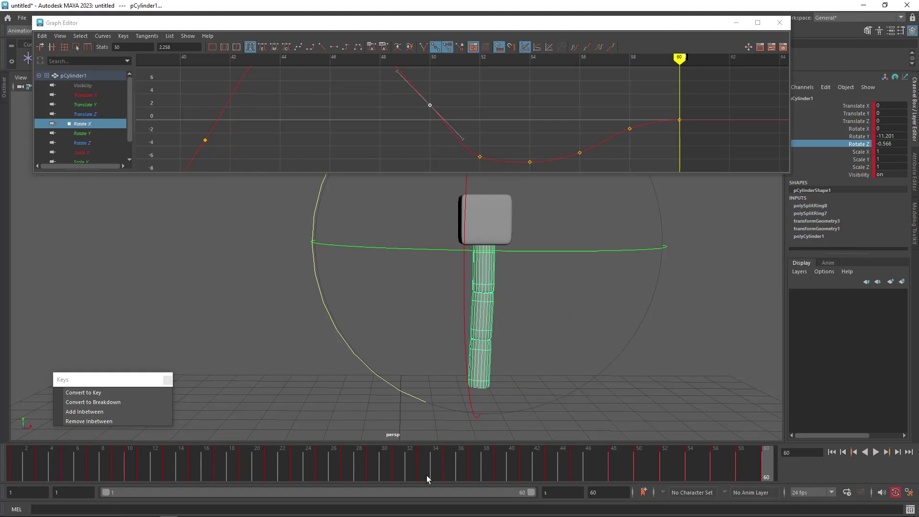
{"action": "left_click_drag", "start_coordinate": [322, 470], "coordinate": [337, 469]}
{"action": "key", "text": "alt+v"}
{"action": "key", "text": "w"}
Step: Select the middle cylinder for rotation at frame 41 and choose its Rotate Z channel
{"action": "left_click", "coordinate": [477, 317]}
{"action": "left_click_drag", "start_coordinate": [320, 481], "coordinate": [522, 464]}
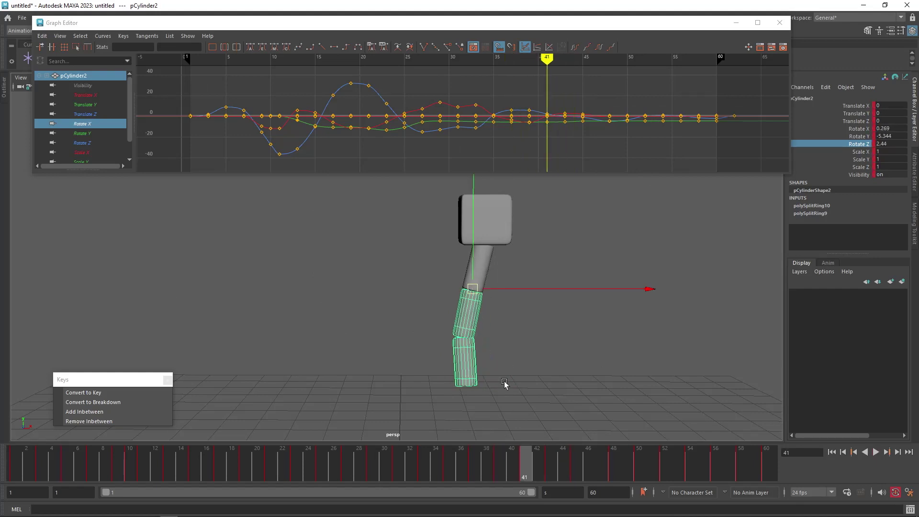
{"action": "key", "text": "e"}
{"action": "left_click", "coordinate": [864, 139]}
{"action": "left_click", "coordinate": [864, 144]}
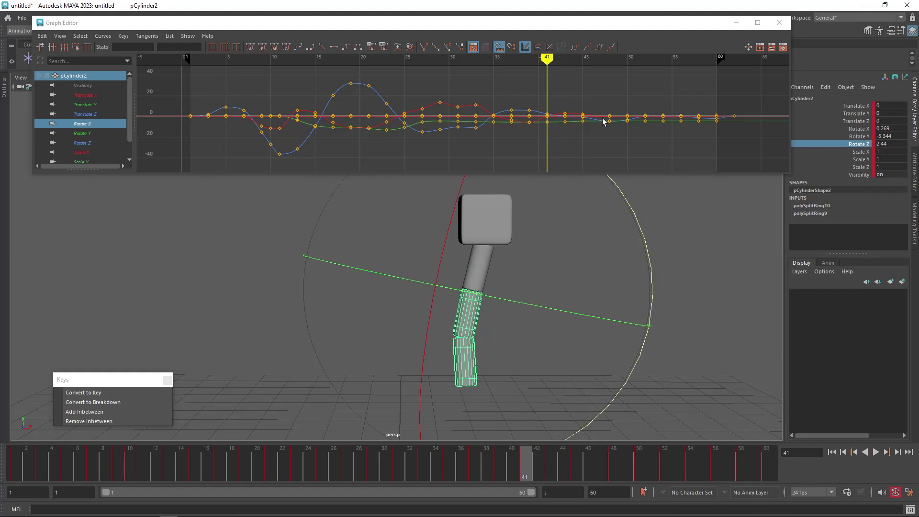
Step: Turn Sync Selection in Graph Editor off and on again, and isolate the middle cylinder's Rotate Z curve
{"action": "right_click", "coordinate": [860, 148]}
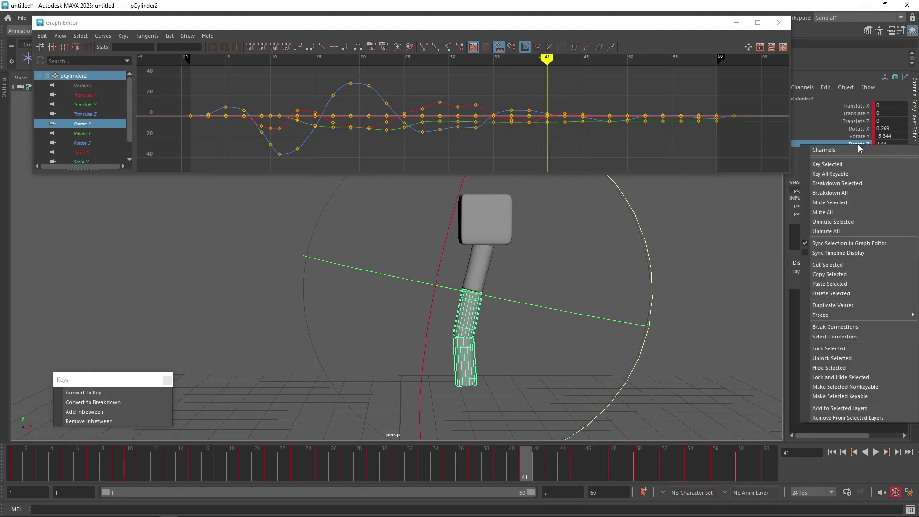
{"action": "left_click", "coordinate": [840, 253]}
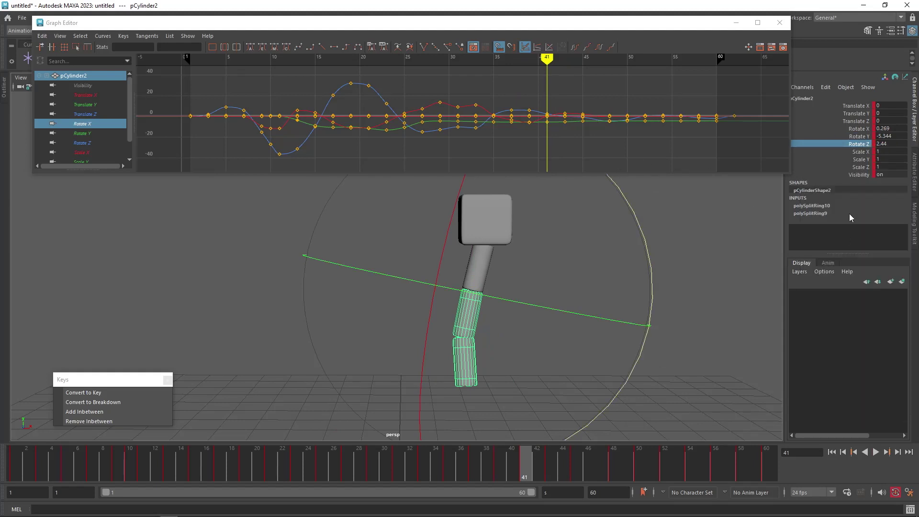
{"action": "right_click", "coordinate": [867, 145]}
{"action": "left_click", "coordinate": [841, 253]}
{"action": "right_click", "coordinate": [866, 145]}
{"action": "left_click", "coordinate": [832, 241]}
{"action": "left_click", "coordinate": [861, 151]}
{"action": "right_click", "coordinate": [862, 143]}
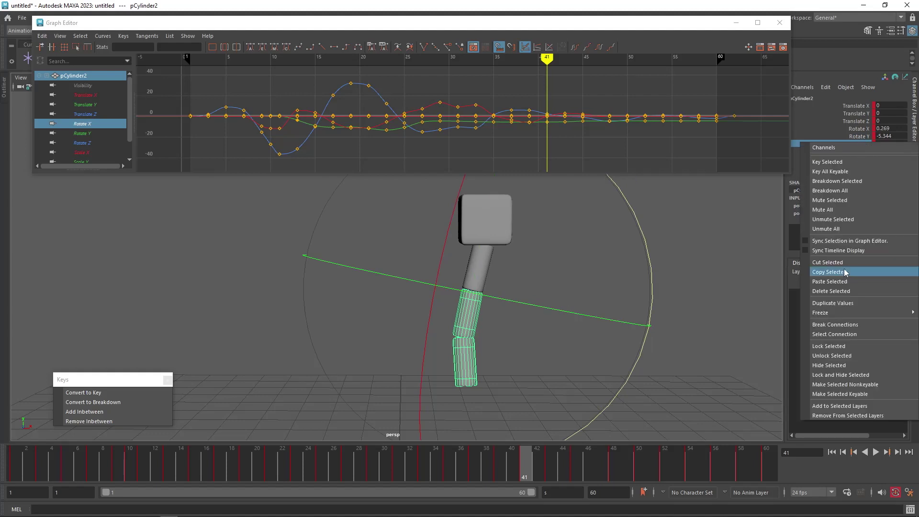
{"action": "left_click", "coordinate": [837, 241]}
{"action": "left_click", "coordinate": [864, 132]}
{"action": "left_click", "coordinate": [861, 143]}
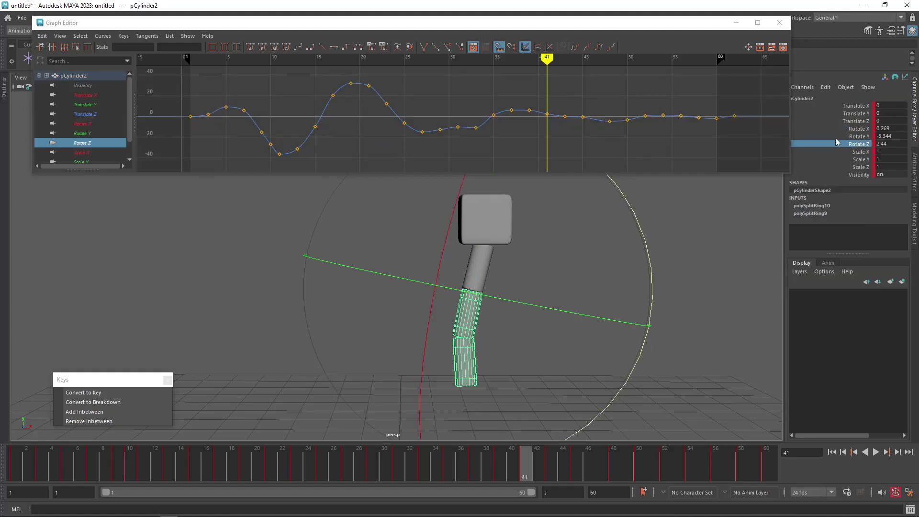
Step: Raise the middle cylinder's Rotate Z keys at frames 39 and 41, with frame 41 at about 8.5
{"action": "right_click_drag", "start_coordinate": [576, 101], "coordinate": [576, 71], "text": "alt+shift"}
{"action": "middle_click_drag", "start_coordinate": [580, 119], "coordinate": [483, 126], "text": "alt"}
{"action": "left_click_drag", "start_coordinate": [524, 89], "coordinate": [507, 125]}
{"action": "middle_click_drag", "start_coordinate": [520, 123], "coordinate": [519, 111], "text": "shift"}
{"action": "left_click_drag", "start_coordinate": [477, 82], "coordinate": [525, 106]}
{"action": "middle_click_drag", "start_coordinate": [521, 95], "coordinate": [517, 92], "text": "shift"}
{"action": "left_click_drag", "start_coordinate": [510, 101], "coordinate": [524, 91]}
{"action": "middle_click_drag", "start_coordinate": [521, 101], "coordinate": [521, 102], "text": "shift"}
{"action": "left_click_drag", "start_coordinate": [427, 466], "coordinate": [525, 465]}
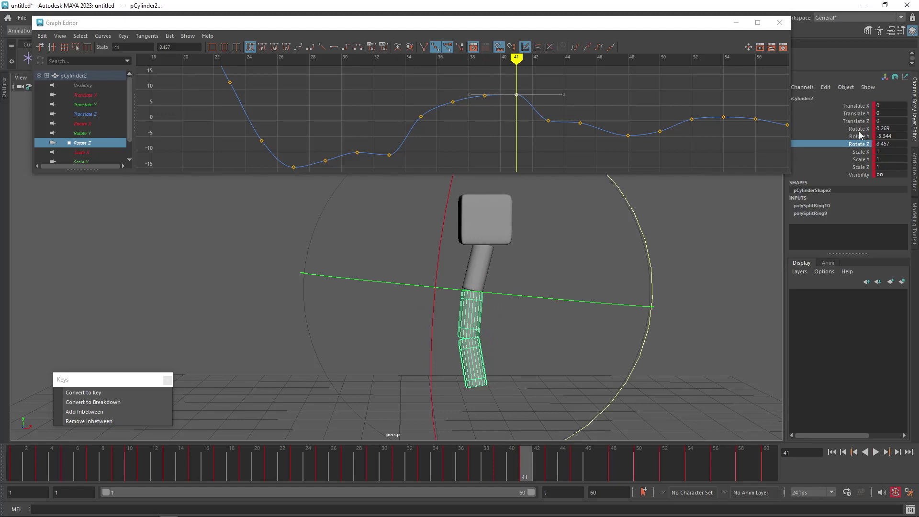
Step: Lower the middle cylinder's Rotate X key at frame 41 to about -10.8 and raise frames 27 and 31, with frame 31 at about 16.2
{"action": "left_click", "coordinate": [823, 128]}
{"action": "left_click_drag", "start_coordinate": [522, 99], "coordinate": [515, 129]}
{"action": "middle_click_drag", "start_coordinate": [515, 133], "coordinate": [477, 155], "text": "shift"}
{"action": "left_click_drag", "start_coordinate": [370, 90], "coordinate": [349, 102]}
{"action": "middle_click_drag", "start_coordinate": [349, 102], "coordinate": [352, 82]}
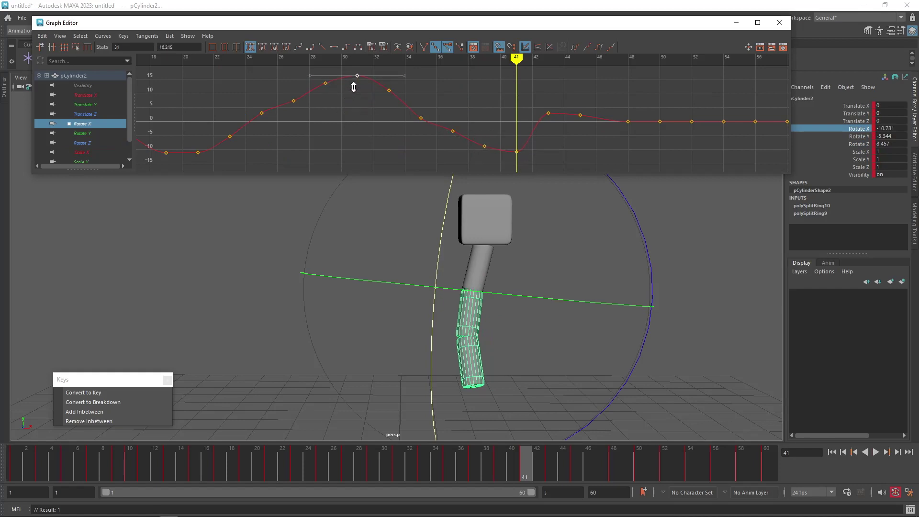
{"action": "left_click_drag", "start_coordinate": [286, 93], "coordinate": [293, 114]}
{"action": "middle_click_drag", "start_coordinate": [292, 115], "coordinate": [293, 107]}
Step: Lower the middle cylinder's Rotate Z keys at frames 27, 29 and 31 into a deeper, smooth valley
{"action": "left_click", "coordinate": [865, 145]}
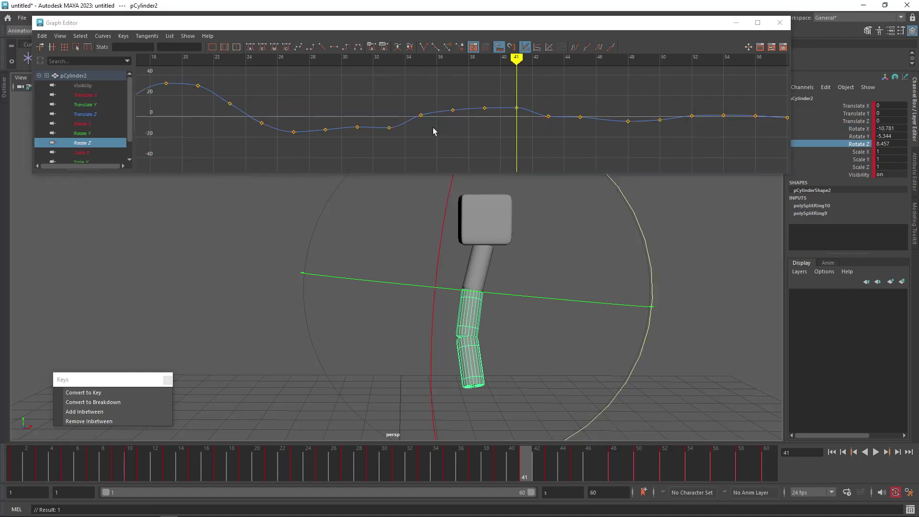
{"action": "left_click_drag", "start_coordinate": [316, 140], "coordinate": [371, 117]}
{"action": "middle_click_drag", "start_coordinate": [362, 135], "coordinate": [363, 145], "text": "shift"}
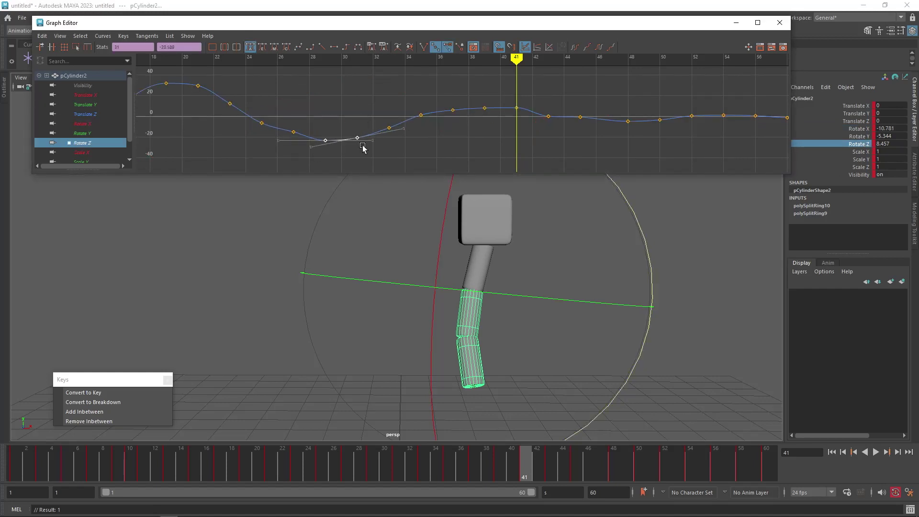
{"action": "left_click_drag", "start_coordinate": [284, 138], "coordinate": [285, 138]}
{"action": "middle_click_drag", "start_coordinate": [293, 144], "coordinate": [294, 148]}
Step: Raise the middle cylinder's Rotate Z keys at frames 37 and 39, with frame 37 at about 14.4
{"action": "left_click_drag", "start_coordinate": [398, 456], "coordinate": [497, 481]}
{"action": "left_click", "coordinate": [485, 109]}
{"action": "middle_click_drag", "start_coordinate": [489, 116], "coordinate": [448, 111]}
Step: Lower the middle cylinder's Rotate Z keys at frames 45 and 48, with frame 48 at about -13.9
{"action": "left_click_drag", "start_coordinate": [442, 457], "coordinate": [624, 463]}
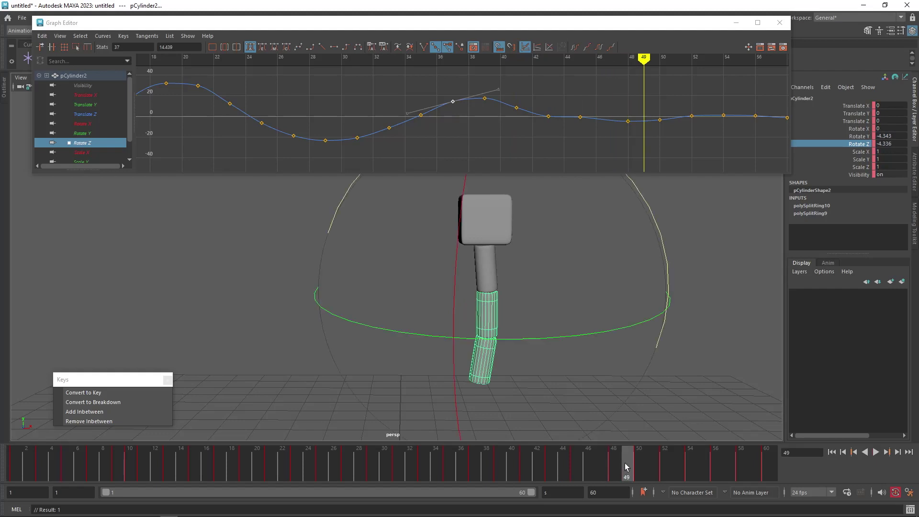
{"action": "left_click", "coordinate": [616, 462]}
{"action": "left_click", "coordinate": [628, 121]}
{"action": "middle_click_drag", "start_coordinate": [619, 127], "coordinate": [577, 134]}
{"action": "left_click", "coordinate": [579, 116]}
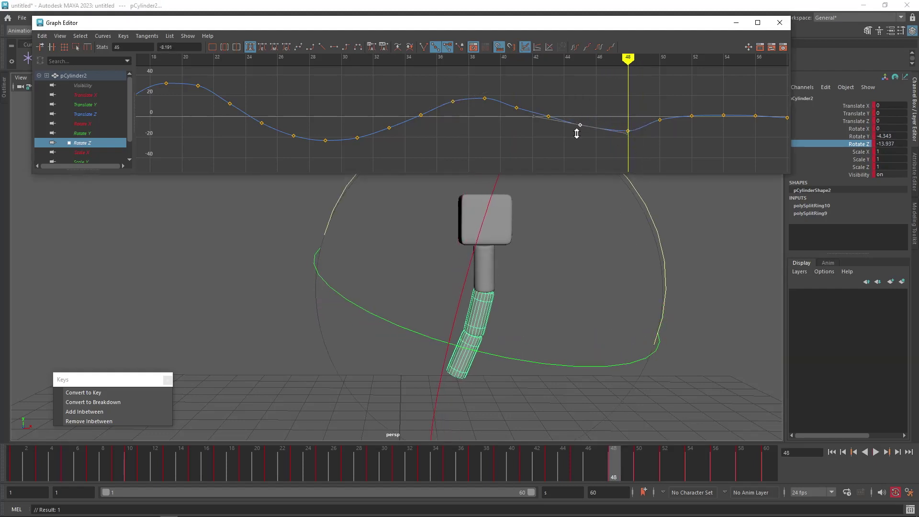
Step: Raise the middle cylinder's Rotate Z key at frame 35 to 3.5
{"action": "right_click_drag", "start_coordinate": [532, 136], "coordinate": [526, 101], "text": "alt+shift"}
{"action": "left_click", "coordinate": [523, 82]}
{"action": "mouse_move", "coordinate": [515, 103]}
{"action": "middle_mouse_down", "text": "alt"}
{"action": "mouse_move", "coordinate": [508, 136]}
{"action": "mouse_move", "coordinate": [509, 109]}
{"action": "middle_mouse_up", "text": "alt"}
{"action": "left_click", "coordinate": [509, 113]}
{"action": "middle_click_drag", "start_coordinate": [433, 142], "coordinate": [490, 105], "text": "alt"}
Step: Raise the Rotate Z key at frame 48 to about -12.2, and lower frame 50 to about -9.2 and frame 52 to about -1.7
{"action": "middle_click_drag", "start_coordinate": [606, 135], "coordinate": [471, 139], "text": "alt"}
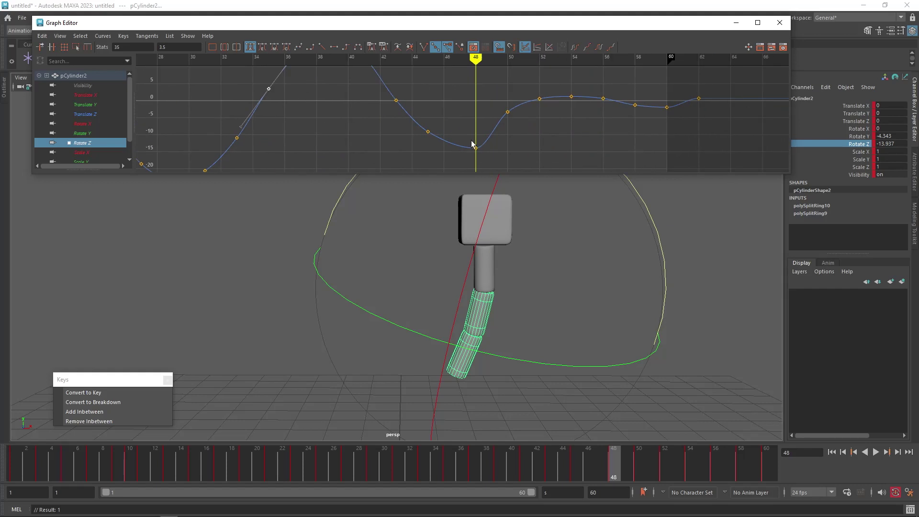
{"action": "left_click_drag", "start_coordinate": [467, 455], "coordinate": [643, 468]}
{"action": "key", "text": "e"}
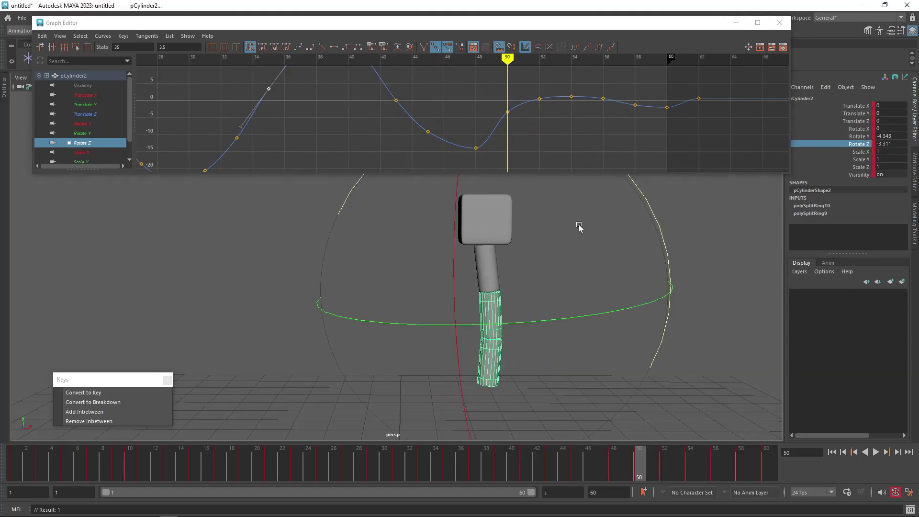
{"action": "middle_click_drag", "start_coordinate": [474, 150], "coordinate": [473, 146]}
{"action": "left_click_drag", "start_coordinate": [520, 128], "coordinate": [519, 128]}
{"action": "middle_click_drag", "start_coordinate": [512, 125], "coordinate": [511, 146]}
{"action": "left_click_drag", "start_coordinate": [527, 89], "coordinate": [555, 108]}
{"action": "middle_click_drag", "start_coordinate": [555, 111], "coordinate": [544, 126]}
Step: Scrub to frame 60 and play the animation to check the middle cylinder's Rotate Z swing
{"action": "left_click_drag", "start_coordinate": [624, 467], "coordinate": [790, 479]}
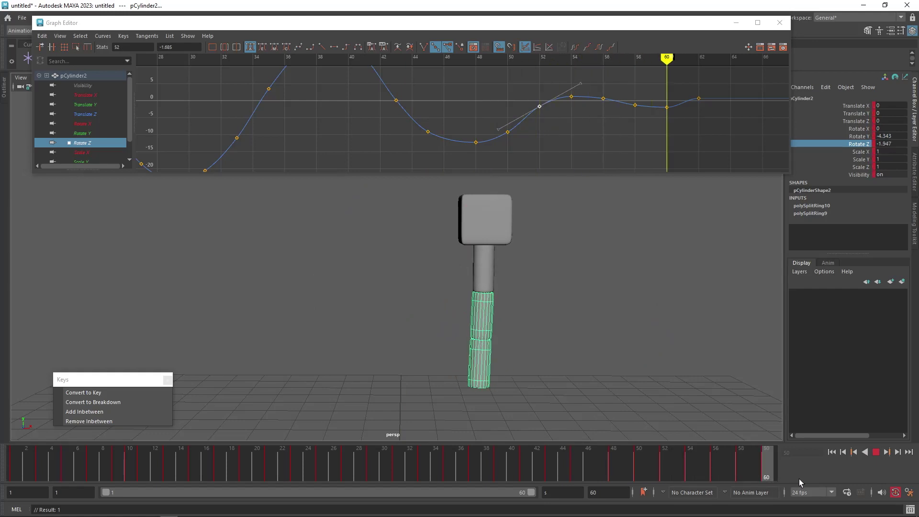
{"action": "key", "text": "alt+v"}
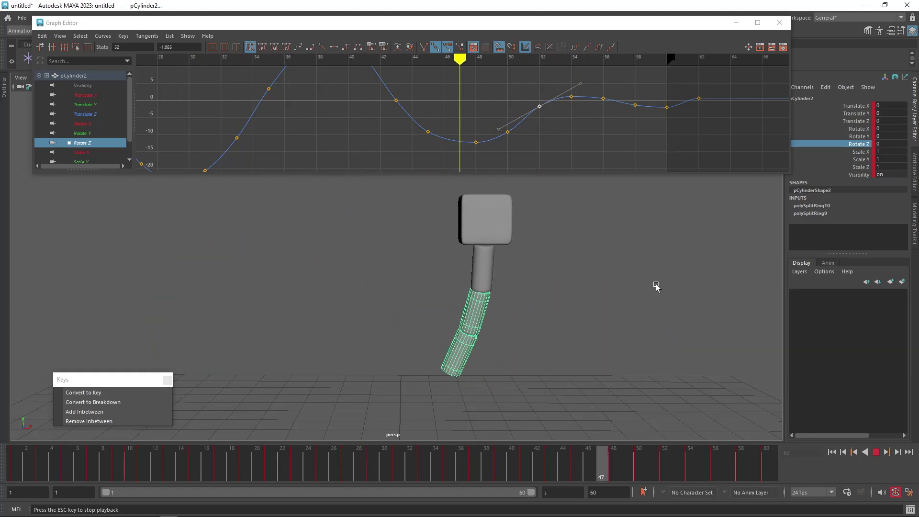
{"action": "key", "text": "Escape"}
Step: Round the middle cylinder's Rotate X peak by setting frame 35 to about 8.8, frame 33 to about 14.9 and frame 29 to about 14.7
{"action": "mouse_move", "coordinate": [454, 460]}
{"action": "left_mouse_down"}
{"action": "mouse_move", "coordinate": [487, 459]}
{"action": "mouse_move", "coordinate": [354, 465]}
{"action": "mouse_move", "coordinate": [550, 484]}
{"action": "mouse_move", "coordinate": [376, 471]}
{"action": "mouse_move", "coordinate": [449, 472]}
{"action": "left_mouse_up"}
{"action": "key", "text": "e"}
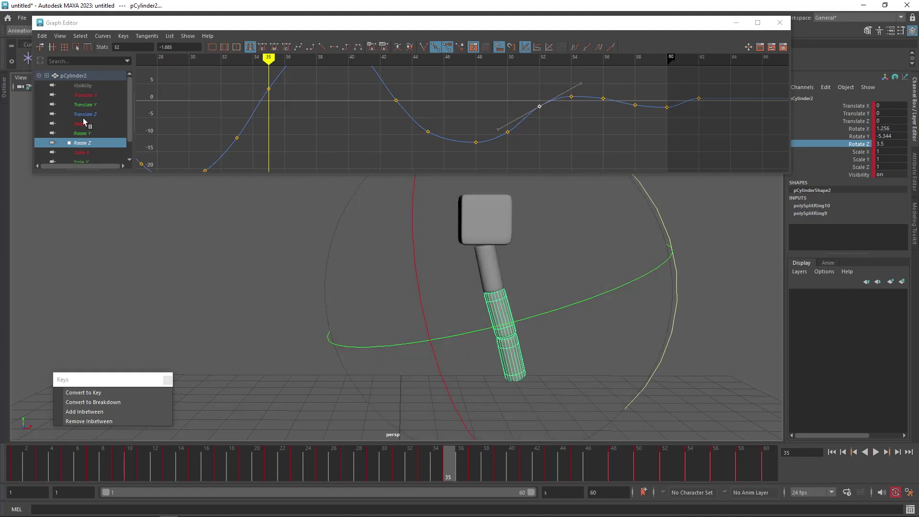
{"action": "left_click", "coordinate": [83, 123]}
{"action": "key", "text": "f"}
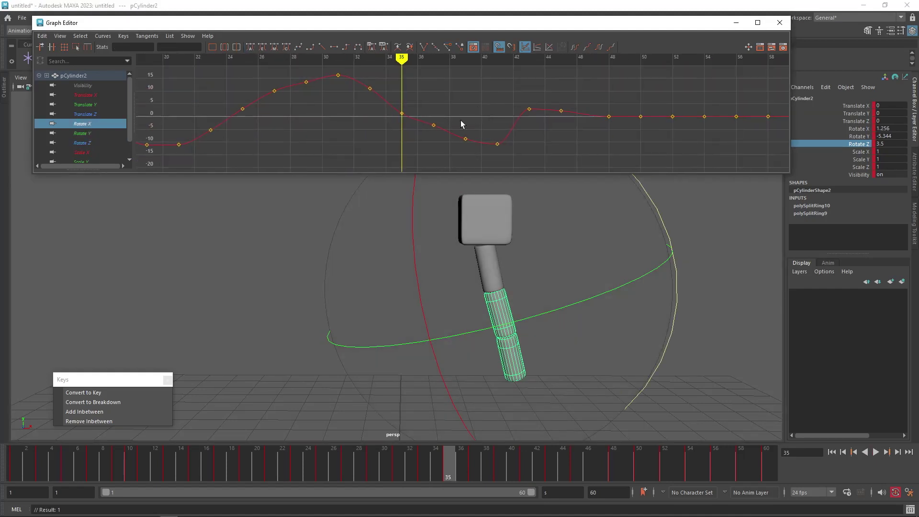
{"action": "left_click_drag", "start_coordinate": [406, 95], "coordinate": [384, 121]}
{"action": "middle_click_drag", "start_coordinate": [399, 108], "coordinate": [402, 63]}
{"action": "middle_click_drag", "start_coordinate": [431, 115], "coordinate": [434, 176], "text": "alt"}
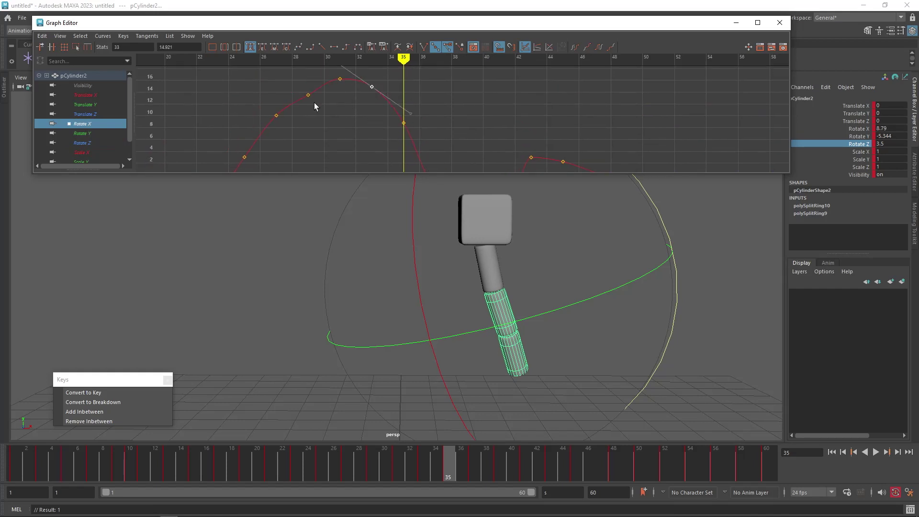
{"action": "middle_click_drag", "start_coordinate": [427, 147], "coordinate": [402, 103], "text": "alt"}
{"action": "right_click_drag", "start_coordinate": [403, 103], "coordinate": [429, 136], "text": "alt+shift"}
{"action": "middle_click_drag", "start_coordinate": [429, 136], "coordinate": [403, 123], "text": "alt"}
Step: Raise the middle cylinder's Rotate X keys at frames 48 and 45 to about 11.5 and 8, and lower the key at frame 43
{"action": "left_click_drag", "start_coordinate": [354, 474], "coordinate": [613, 466]}
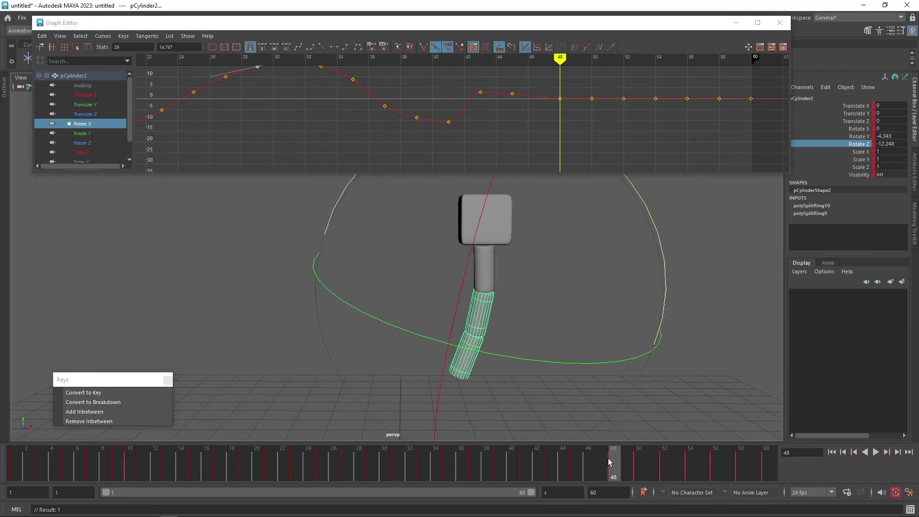
{"action": "left_click", "coordinate": [559, 99]}
{"action": "middle_click_drag", "start_coordinate": [550, 108], "coordinate": [555, 75], "text": "shift"}
{"action": "middle_click_drag", "start_coordinate": [517, 118], "coordinate": [502, 148], "text": "alt"}
{"action": "left_click_drag", "start_coordinate": [484, 134], "coordinate": [510, 110]}
{"action": "middle_click_drag", "start_coordinate": [502, 122], "coordinate": [461, 112], "text": "shift"}
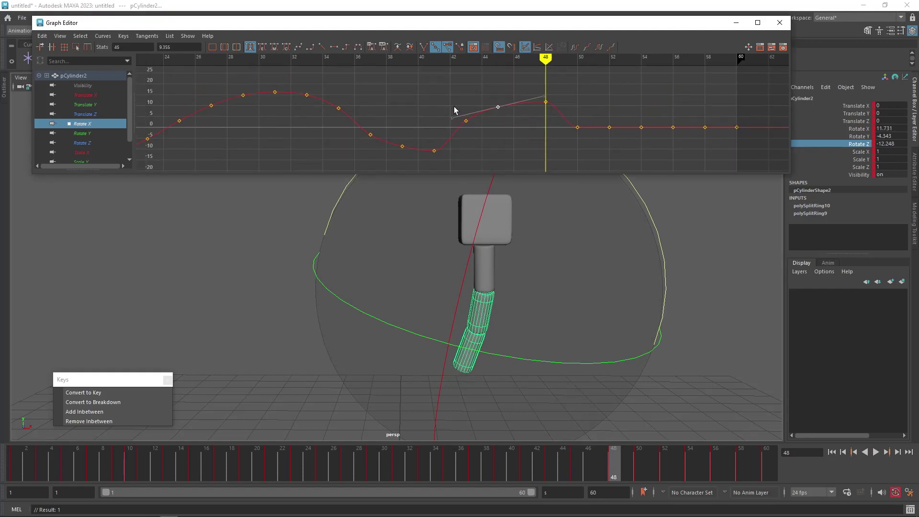
{"action": "middle_click_drag", "start_coordinate": [365, 137], "coordinate": [365, 137], "text": "shift"}
{"action": "middle_click_drag", "start_coordinate": [502, 141], "coordinate": [420, 131], "text": "alt"}
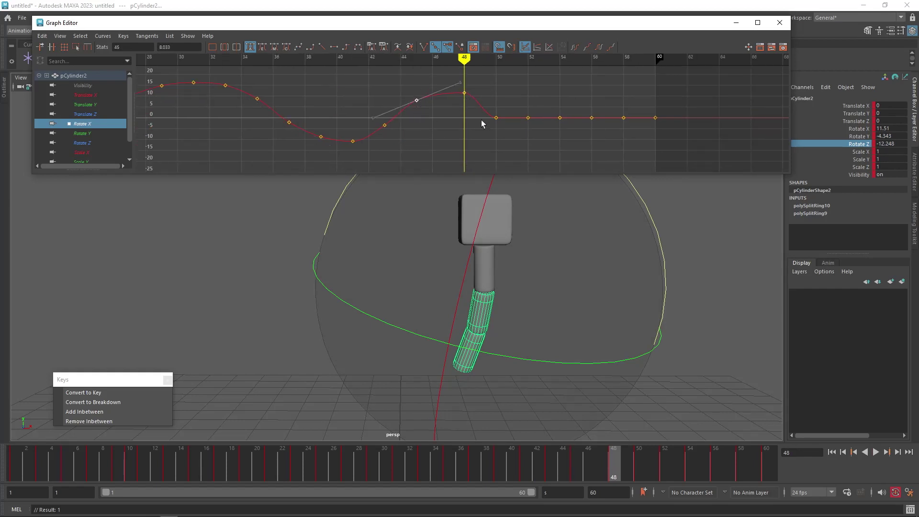
Step: Raise the middle cylinder's Rotate X key at frame 50 to about 8.2 and lower frame 54 to about -2.9
{"action": "middle_click_drag", "start_coordinate": [514, 146], "coordinate": [425, 143], "text": "alt"}
{"action": "left_click", "coordinate": [626, 472]}
{"action": "mouse_move", "coordinate": [625, 471]}
{"action": "left_mouse_down"}
{"action": "mouse_move", "coordinate": [647, 467]}
{"action": "mouse_move", "coordinate": [639, 465]}
{"action": "left_mouse_up"}
{"action": "left_click_drag", "start_coordinate": [415, 106], "coordinate": [391, 139]}
{"action": "middle_click_drag", "start_coordinate": [401, 126], "coordinate": [400, 110], "text": "shift"}
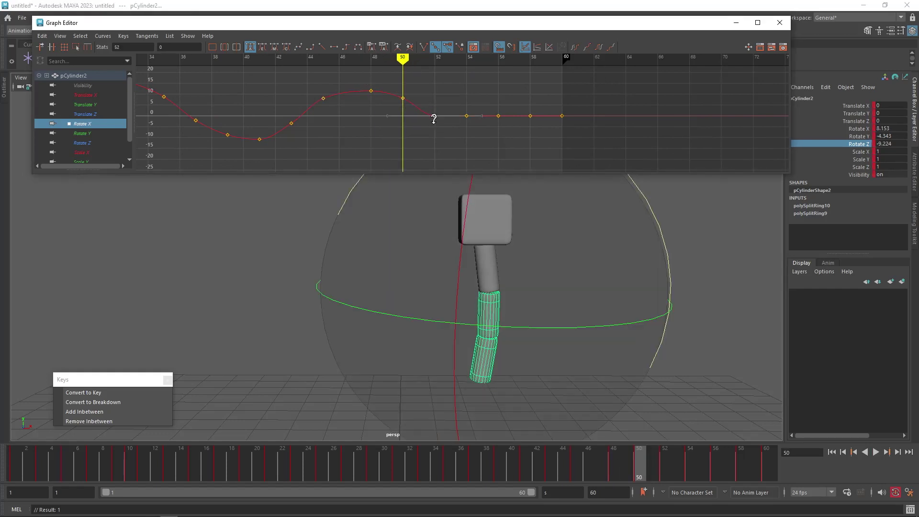
{"action": "middle_click_drag", "start_coordinate": [470, 141], "coordinate": [469, 144], "text": "shift"}
Step: Scrub to frame 60 and play the animation to check the middle cylinder's new Rotate X motion
{"action": "left_click_drag", "start_coordinate": [623, 462], "coordinate": [816, 478]}
{"action": "key", "text": "e"}
{"action": "key", "text": "alt+v"}
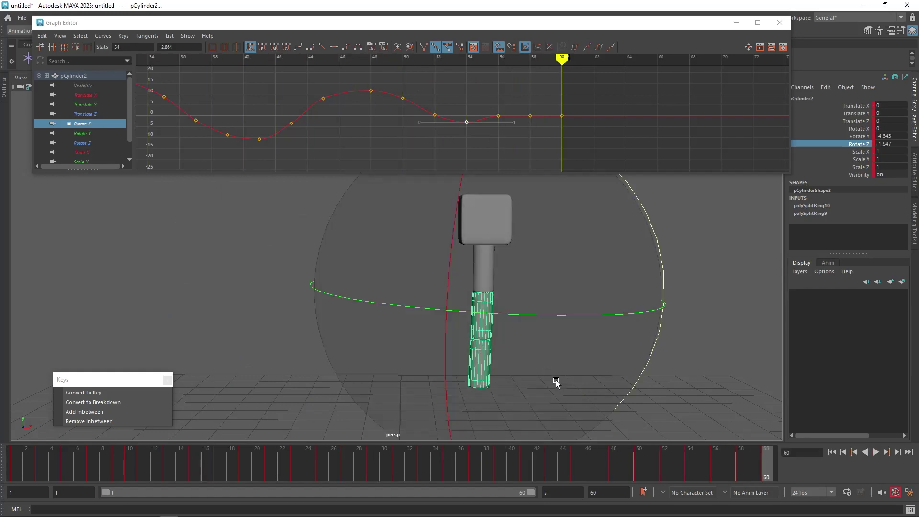
Step: Raise the middle cylinder's Rotate X keys at frames 48 and 50, with frame 50 at about 13.1
{"action": "left_click_drag", "start_coordinate": [444, 478], "coordinate": [639, 466]}
{"action": "left_click_drag", "start_coordinate": [410, 79], "coordinate": [402, 111]}
{"action": "mouse_move", "coordinate": [408, 106]}
{"action": "middle_mouse_down", "text": "shift"}
{"action": "mouse_move", "coordinate": [404, 118]}
{"action": "mouse_move", "coordinate": [412, 86]}
{"action": "mouse_move", "coordinate": [411, 97]}
{"action": "middle_mouse_up", "text": "shift"}
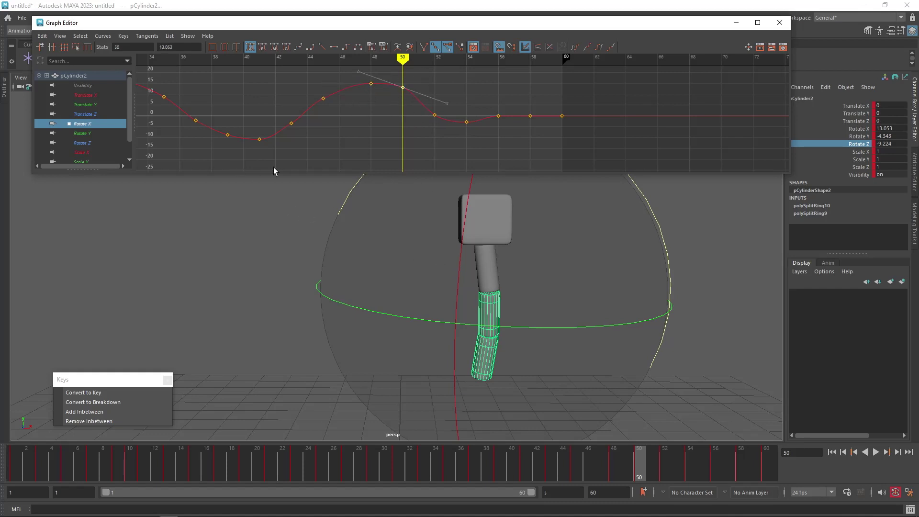
Step: Raise the middle cylinder's Rotate Z key at frame 50 to about -4.6
{"action": "left_click", "coordinate": [85, 143]}
{"action": "left_click_drag", "start_coordinate": [393, 116], "coordinate": [409, 156]}
{"action": "right_click_drag", "start_coordinate": [409, 156], "coordinate": [402, 129], "text": "alt+shift"}
{"action": "middle_click_drag", "start_coordinate": [407, 146], "coordinate": [407, 135], "text": "shift"}
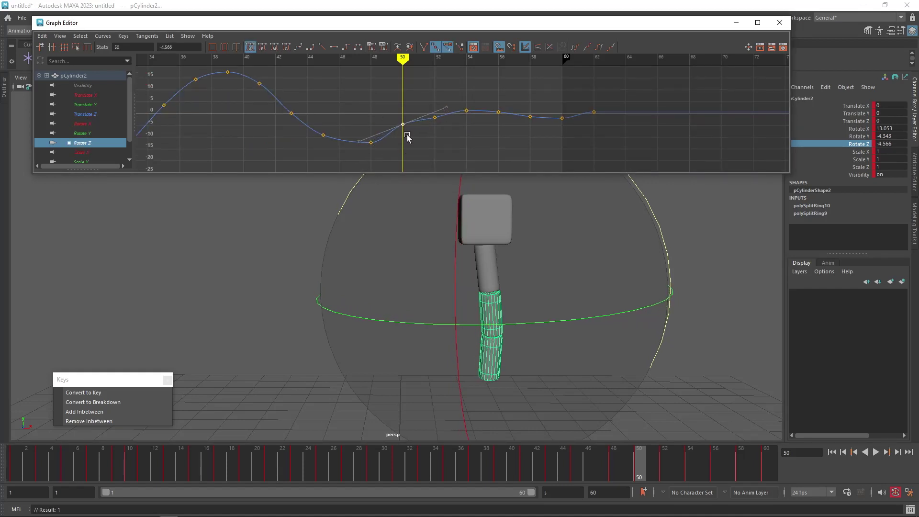
Step: Smooth the middle cylinder's Rotate Z curve by raising the keys at frames 48 and 52 slightly and lowering frame 50 to about -5.6
{"action": "left_click_drag", "start_coordinate": [442, 132], "coordinate": [442, 131]}
{"action": "middle_click_drag", "start_coordinate": [441, 127], "coordinate": [441, 124], "text": "shift"}
{"action": "left_click_drag", "start_coordinate": [391, 139], "coordinate": [410, 154]}
{"action": "middle_click_drag", "start_coordinate": [412, 147], "coordinate": [413, 145]}
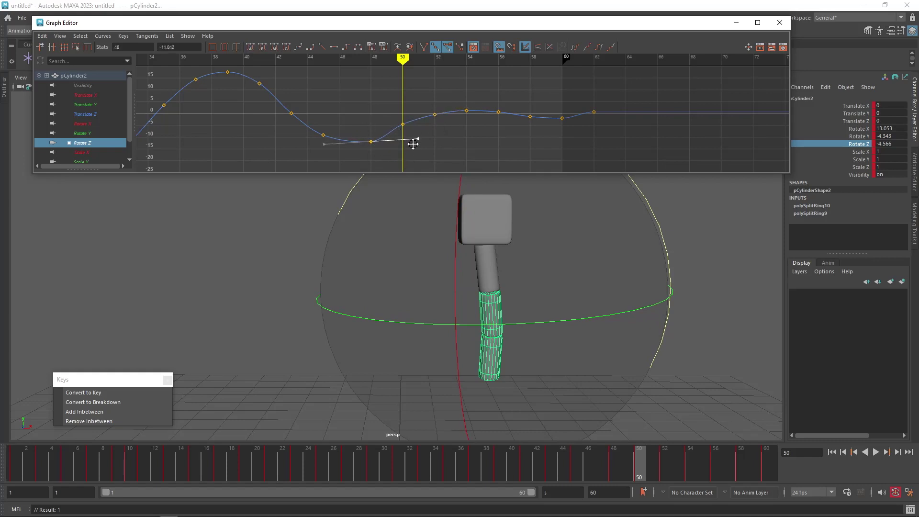
{"action": "left_click_drag", "start_coordinate": [309, 146], "coordinate": [310, 147]}
{"action": "left_click", "coordinate": [366, 152]}
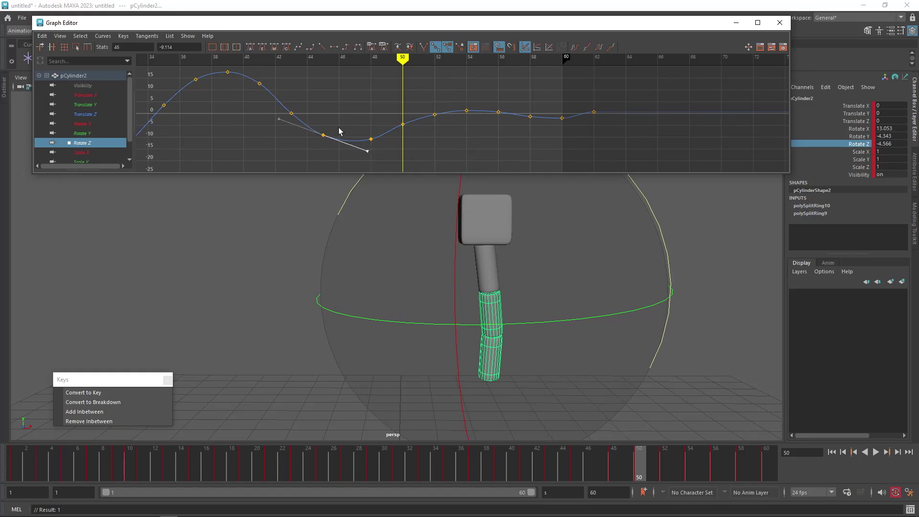
{"action": "left_click", "coordinate": [403, 125]}
{"action": "middle_click_drag", "start_coordinate": [408, 138], "coordinate": [440, 112], "text": "shift"}
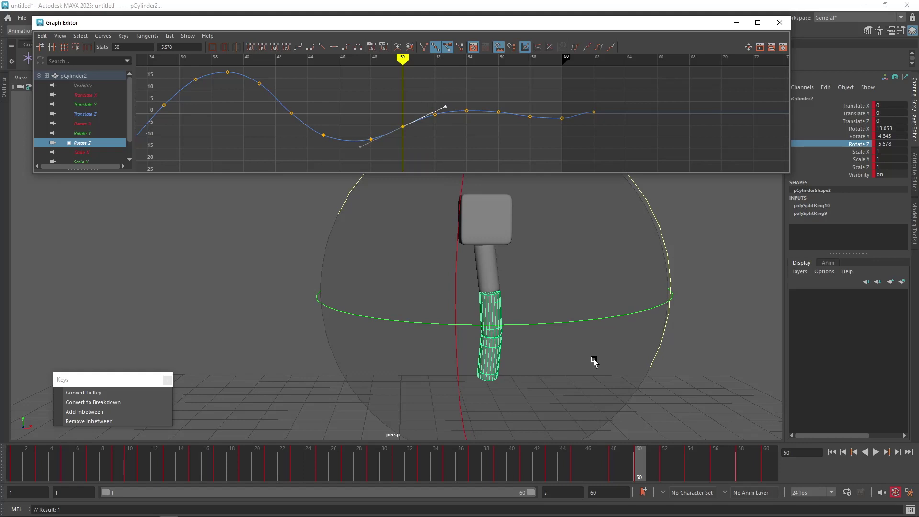
Step: Raise the middle cylinder's Rotate Z keys at frames 54, 56 and 58 to about 2.7, 3.9 and 0.9, steepening the frame 58 tangent
{"action": "left_click_drag", "start_coordinate": [626, 477], "coordinate": [716, 470]}
{"action": "key", "text": "e"}
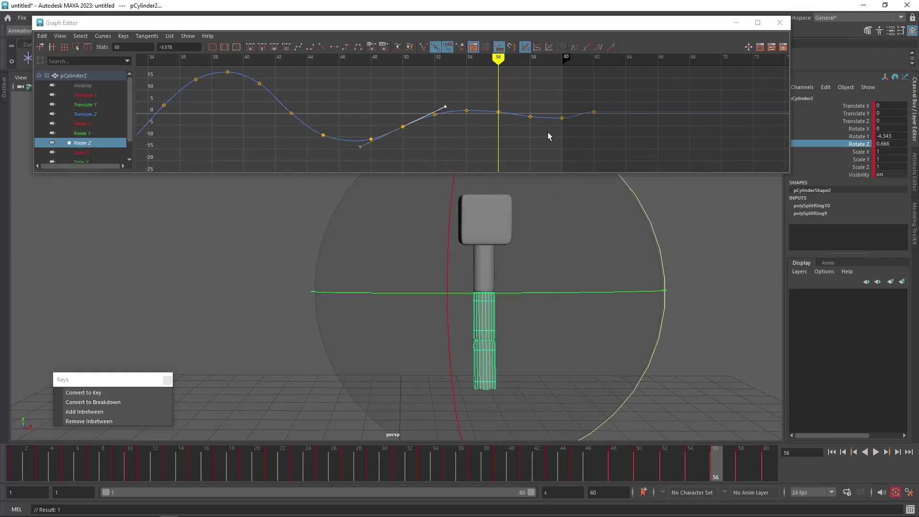
{"action": "left_click_drag", "start_coordinate": [498, 111], "coordinate": [500, 104]}
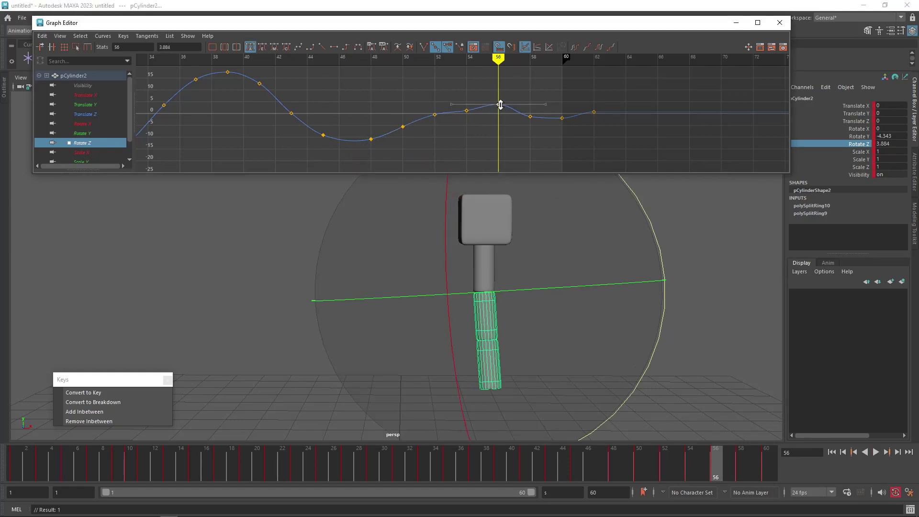
{"action": "right_click_drag", "start_coordinate": [475, 137], "coordinate": [463, 87], "text": "alt+shift"}
{"action": "middle_click_drag", "start_coordinate": [461, 105], "coordinate": [463, 92], "text": "shift"}
{"action": "left_click_drag", "start_coordinate": [603, 460], "coordinate": [742, 457]}
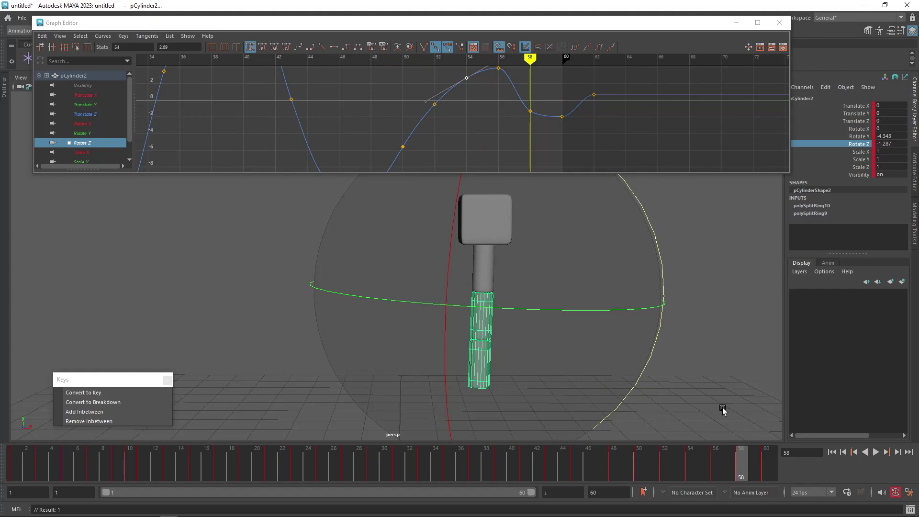
{"action": "left_click_drag", "start_coordinate": [542, 97], "coordinate": [521, 116]}
{"action": "middle_click_drag", "start_coordinate": [521, 116], "coordinate": [547, 88]}
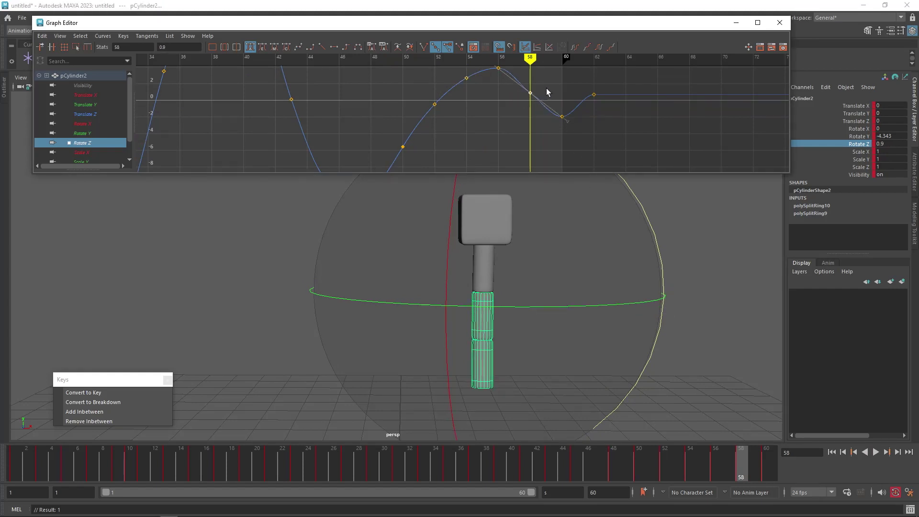
{"action": "middle_click_drag", "start_coordinate": [572, 123], "coordinate": [568, 140]}
Step: Play and scrub the whole animation, with nothing selected, to check the chain's revised swing
{"action": "left_click_drag", "start_coordinate": [762, 454], "coordinate": [851, 493]}
{"action": "left_click", "coordinate": [876, 454]}
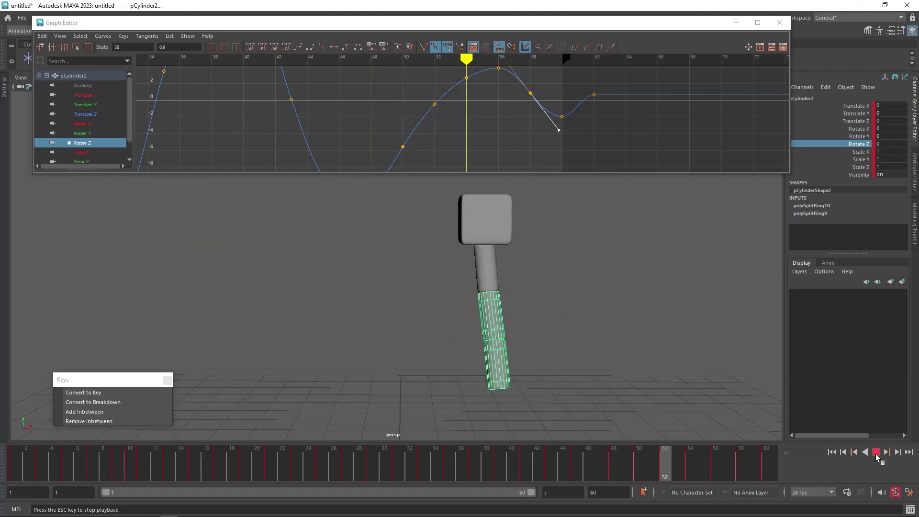
{"action": "left_click", "coordinate": [876, 453]}
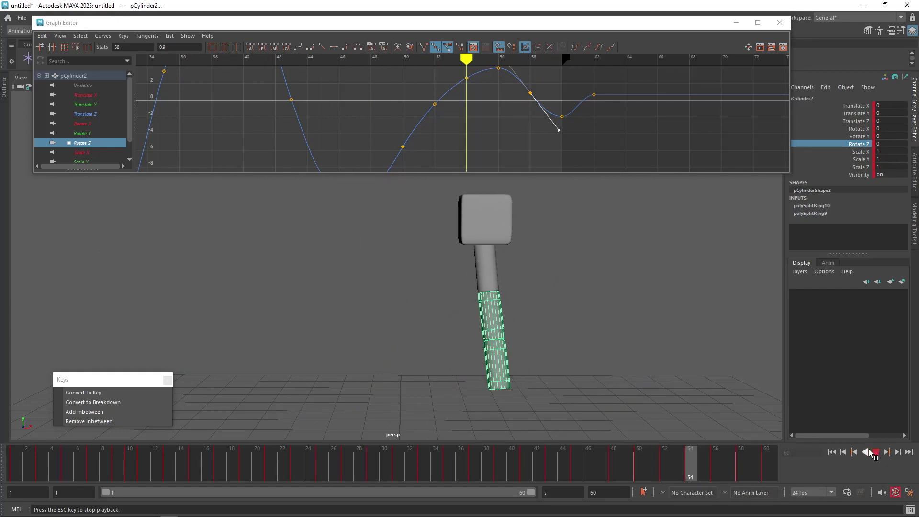
{"action": "left_click_drag", "start_coordinate": [689, 463], "coordinate": [91, 444]}
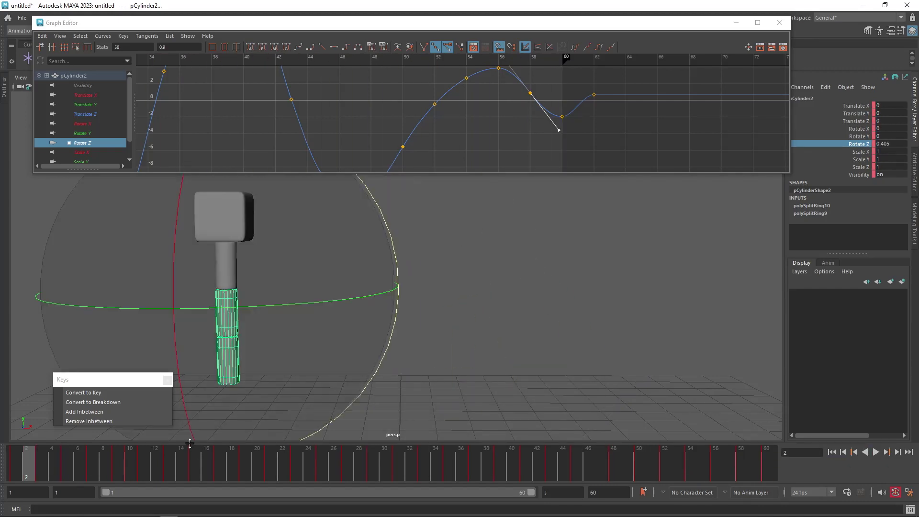
{"action": "left_click", "coordinate": [635, 371]}
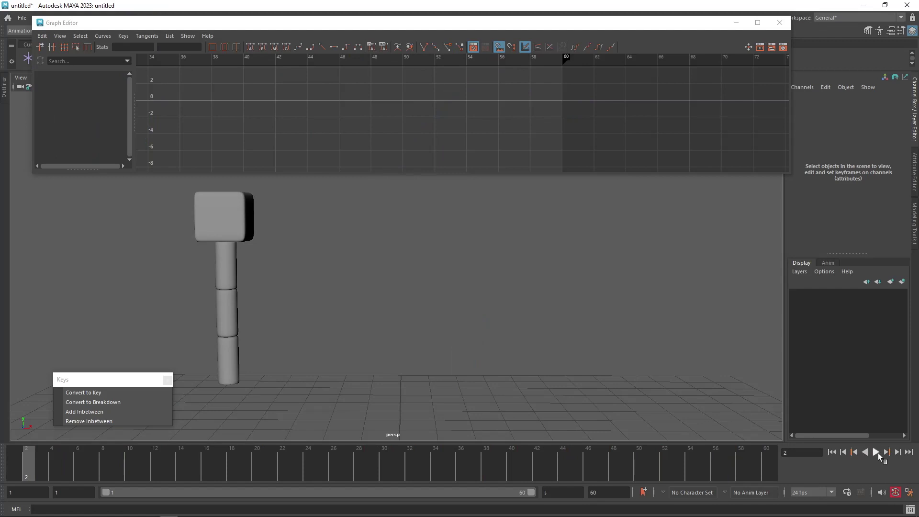
{"action": "left_click", "coordinate": [878, 452]}
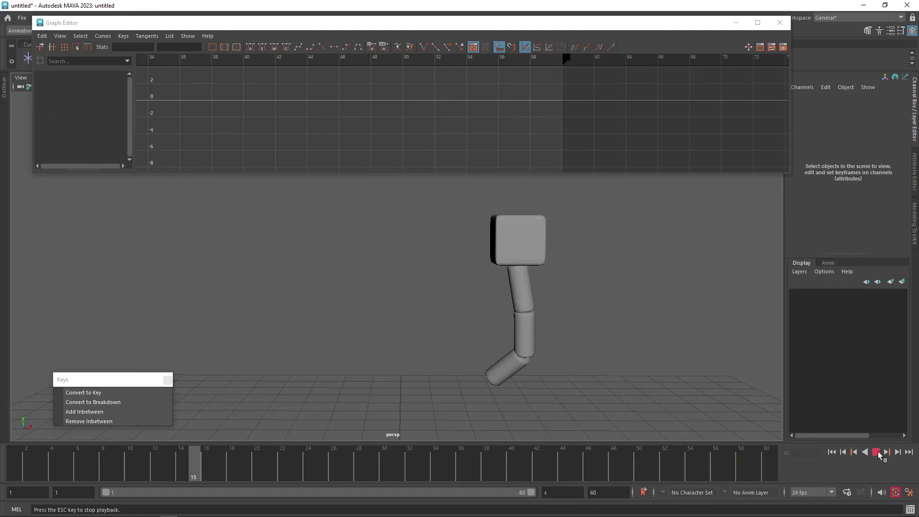
{"action": "left_click", "coordinate": [877, 451]}
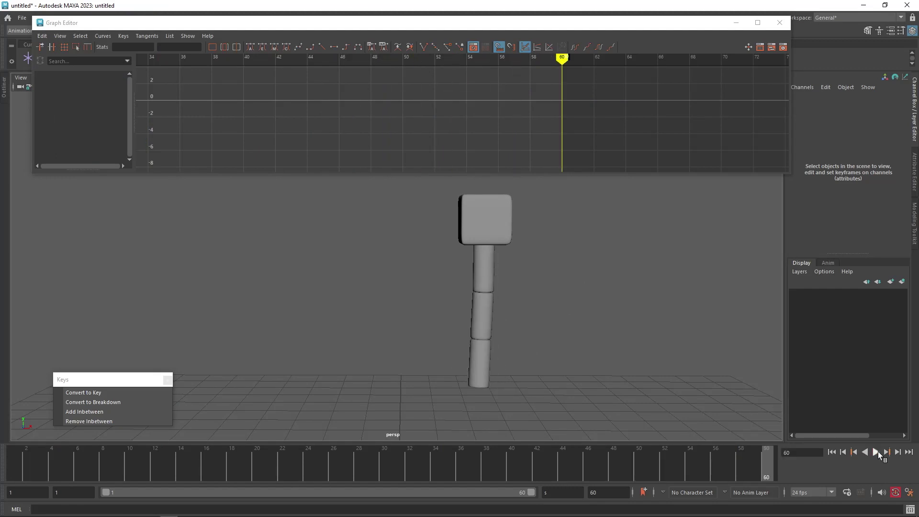
{"action": "left_click", "coordinate": [878, 452]}
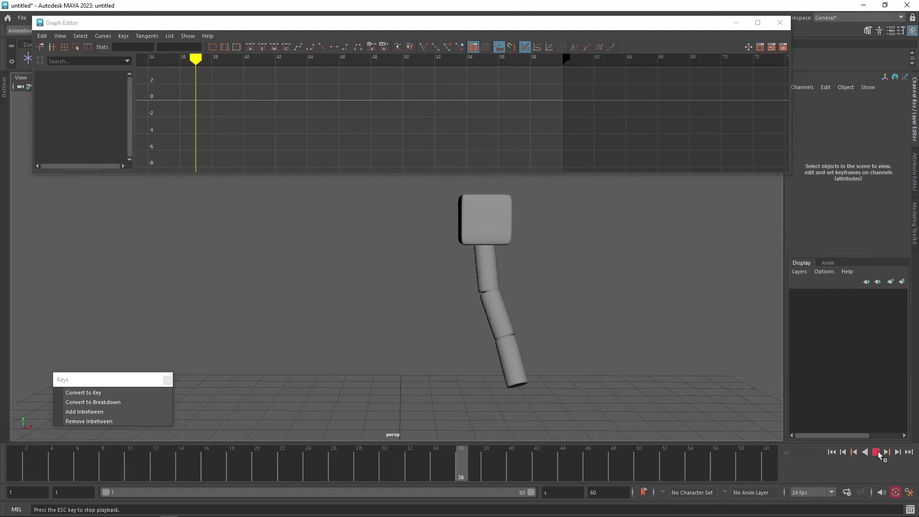
Step: Lower the bottom cylinder's Rotate Z key at frame 29 to about -52
{"action": "left_click", "coordinate": [483, 380]}
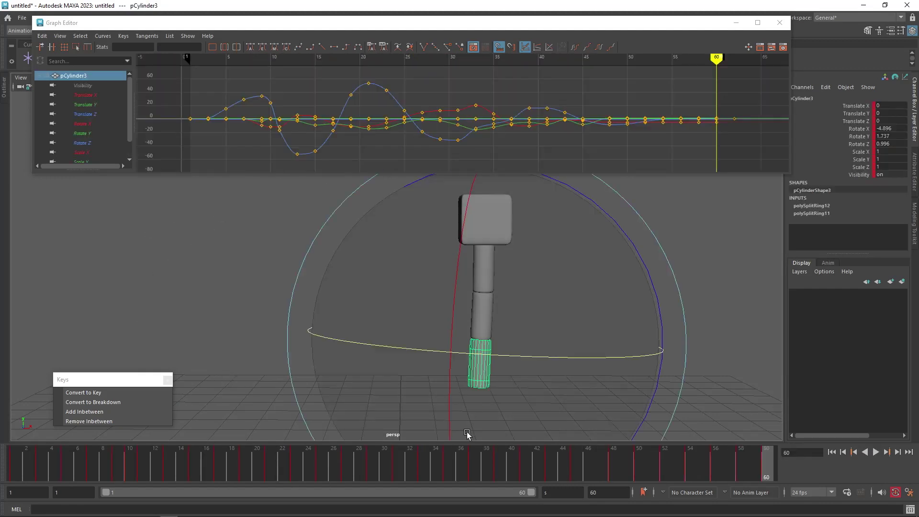
{"action": "mouse_move", "coordinate": [328, 466]}
{"action": "left_mouse_down"}
{"action": "mouse_move", "coordinate": [527, 473]}
{"action": "mouse_move", "coordinate": [289, 468]}
{"action": "left_mouse_up"}
{"action": "mouse_move", "coordinate": [267, 473]}
{"action": "left_mouse_down"}
{"action": "mouse_move", "coordinate": [398, 477]}
{"action": "mouse_move", "coordinate": [342, 475]}
{"action": "mouse_move", "coordinate": [398, 467]}
{"action": "mouse_move", "coordinate": [377, 466]}
{"action": "left_mouse_up"}
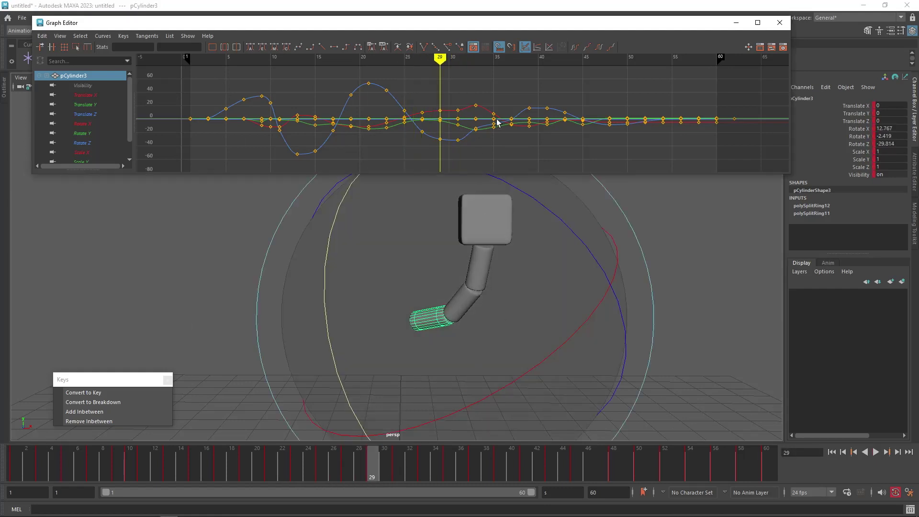
{"action": "scroll", "coordinate": [525, 138], "scroll_direction": "up", "scroll_amount": 6}
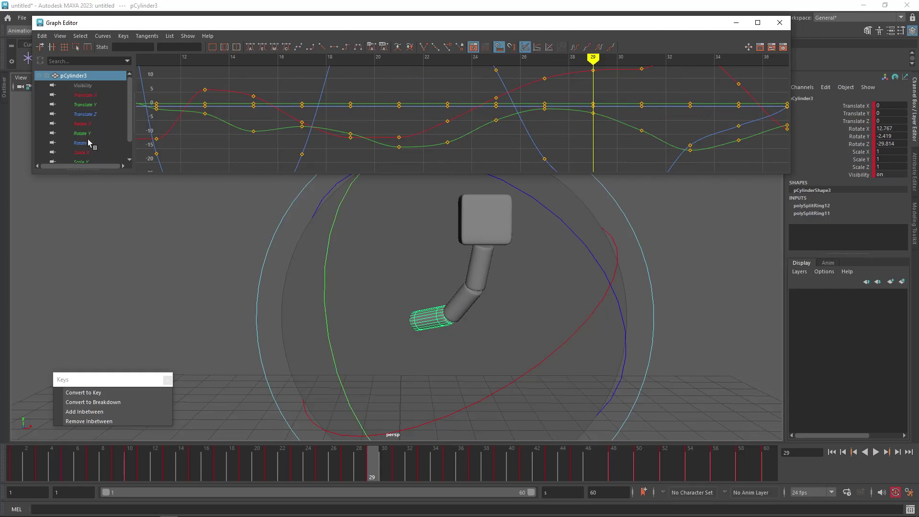
{"action": "left_click", "coordinate": [866, 144]}
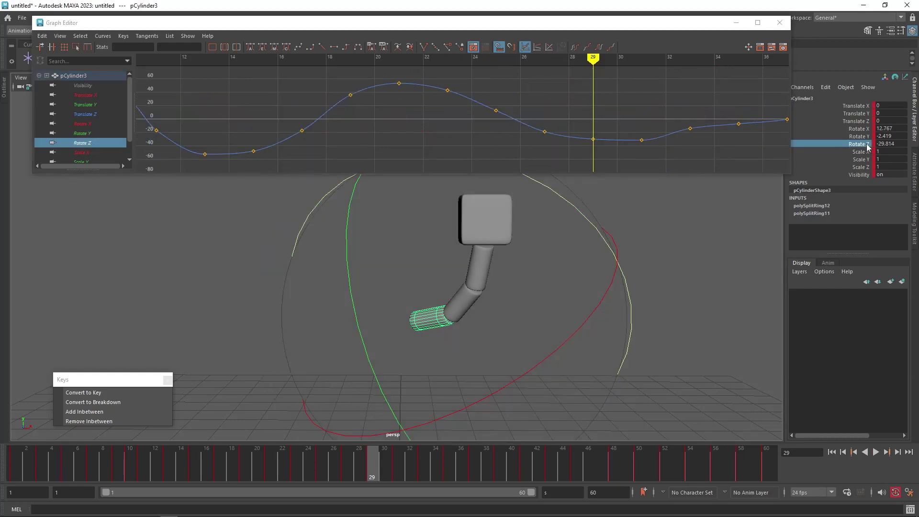
{"action": "left_click", "coordinate": [593, 140]}
{"action": "middle_click_drag", "start_coordinate": [595, 139], "coordinate": [595, 167], "text": "shift"}
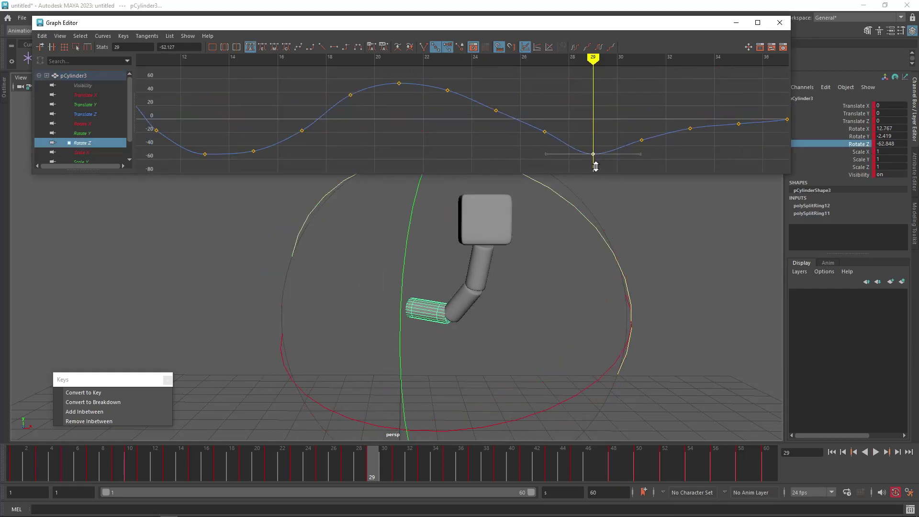
Step: Lower the bottom cylinder's Rotate Z keys at frames 31 and 33, with frame 33 at about -33.9, and ease frame 29 to about -45.7
{"action": "left_click_drag", "start_coordinate": [296, 471], "coordinate": [399, 466]}
{"action": "key", "text": "e"}
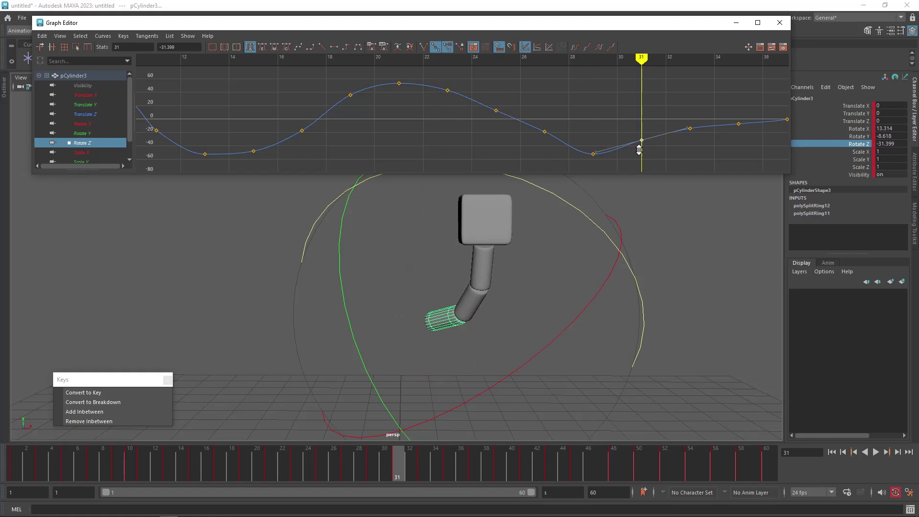
{"action": "middle_click_drag", "start_coordinate": [639, 150], "coordinate": [640, 162]}
{"action": "mouse_move", "coordinate": [401, 441]}
{"action": "left_mouse_down"}
{"action": "mouse_move", "coordinate": [348, 476]}
{"action": "mouse_move", "coordinate": [479, 486]}
{"action": "mouse_move", "coordinate": [226, 466]}
{"action": "mouse_move", "coordinate": [400, 497]}
{"action": "mouse_move", "coordinate": [423, 478]}
{"action": "left_mouse_up"}
{"action": "left_click", "coordinate": [697, 131]}
{"action": "middle_click_drag", "start_coordinate": [697, 131], "coordinate": [697, 152], "text": "shift"}
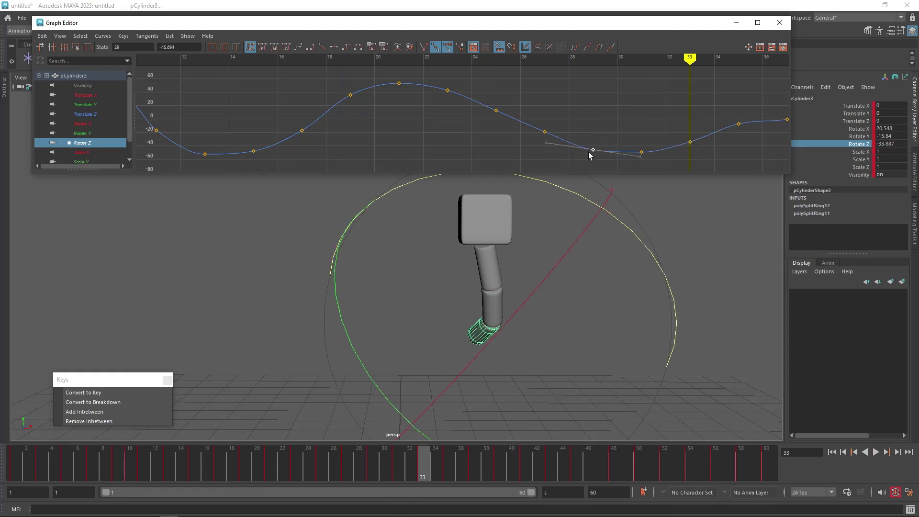
Step: Raise the bottom cylinder's Rotate X keys at frames 35 and 37 to about 23.8 and 14.7
{"action": "mouse_move", "coordinate": [385, 455]}
{"action": "left_mouse_down"}
{"action": "mouse_move", "coordinate": [354, 475]}
{"action": "mouse_move", "coordinate": [390, 483]}
{"action": "mouse_move", "coordinate": [449, 476]}
{"action": "mouse_move", "coordinate": [283, 462]}
{"action": "mouse_move", "coordinate": [479, 478]}
{"action": "mouse_move", "coordinate": [423, 474]}
{"action": "mouse_move", "coordinate": [450, 474]}
{"action": "left_mouse_up"}
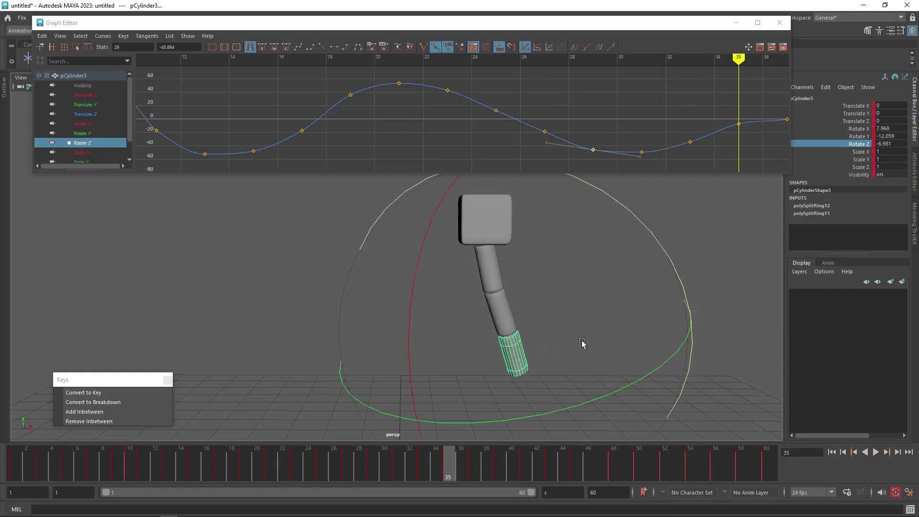
{"action": "left_click", "coordinate": [98, 126]}
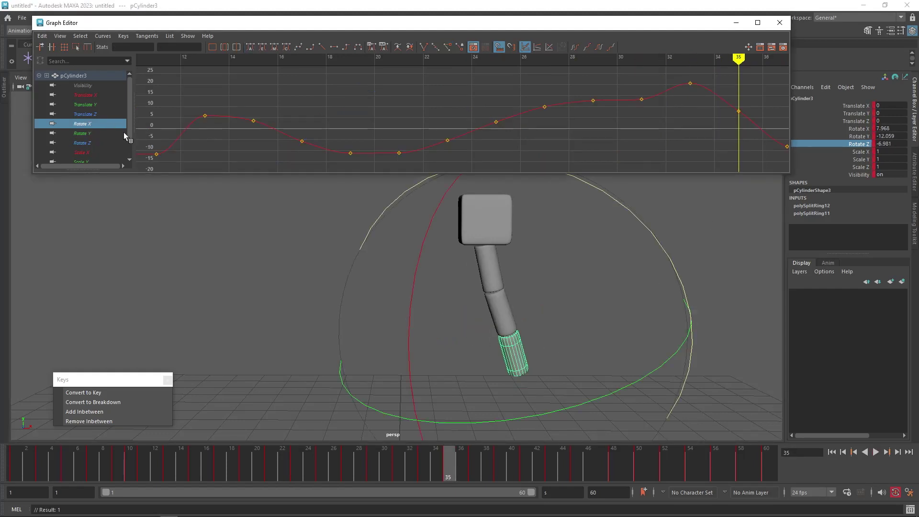
{"action": "middle_click_drag", "start_coordinate": [632, 121], "coordinate": [496, 121], "text": "alt"}
{"action": "middle_click_drag", "start_coordinate": [594, 127], "coordinate": [598, 76], "text": "shift"}
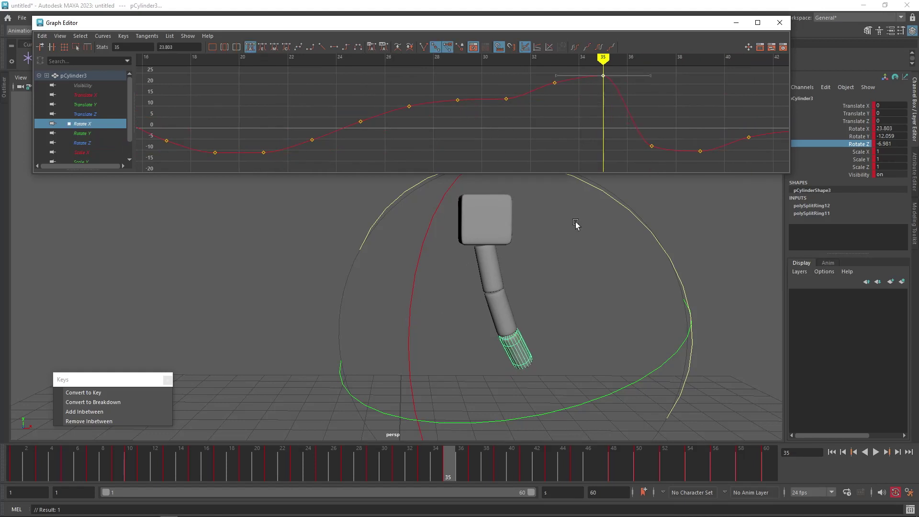
{"action": "left_click_drag", "start_coordinate": [352, 463], "coordinate": [472, 461]}
{"action": "left_click_drag", "start_coordinate": [668, 131], "coordinate": [632, 163]}
{"action": "middle_click_drag", "start_coordinate": [649, 144], "coordinate": [649, 99], "text": "shift"}
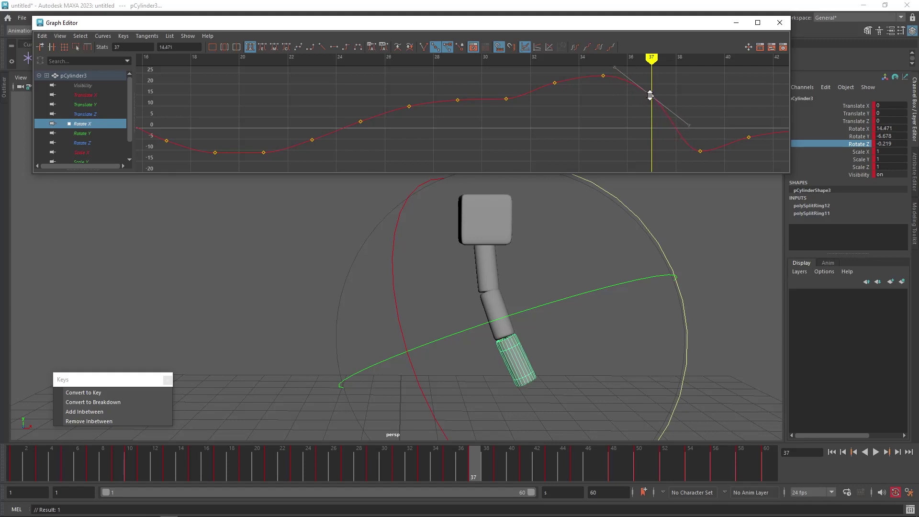
Step: Raise the bottom cylinder's Rotate Z key at frame 37 to about 11.2 and scrub ahead to frame 43
{"action": "left_click", "coordinate": [96, 142]}
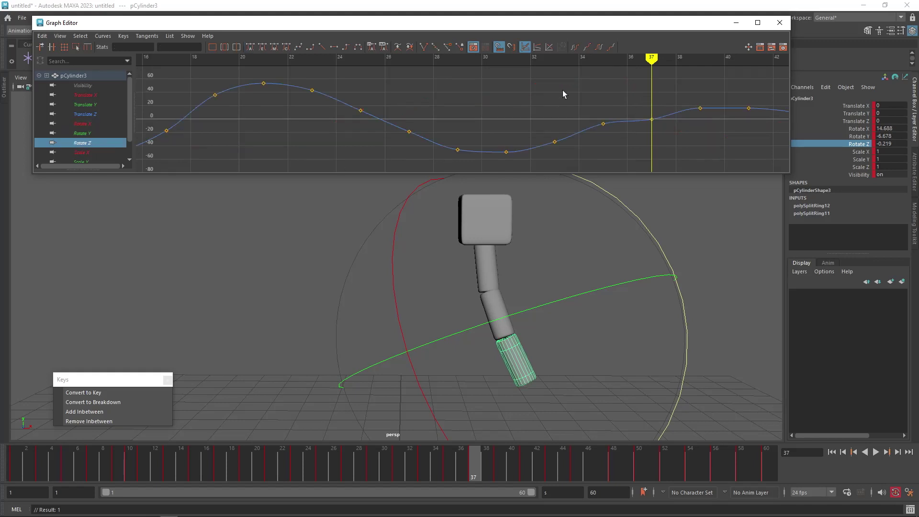
{"action": "middle_click_drag", "start_coordinate": [650, 145], "coordinate": [647, 134], "text": "shift"}
{"action": "mouse_move", "coordinate": [438, 464]}
{"action": "left_mouse_down"}
{"action": "mouse_move", "coordinate": [415, 468]}
{"action": "mouse_move", "coordinate": [501, 480]}
{"action": "mouse_move", "coordinate": [539, 478]}
{"action": "mouse_move", "coordinate": [472, 464]}
{"action": "mouse_move", "coordinate": [511, 471]}
{"action": "mouse_move", "coordinate": [547, 462]}
{"action": "left_mouse_up"}
{"action": "key", "text": "e"}
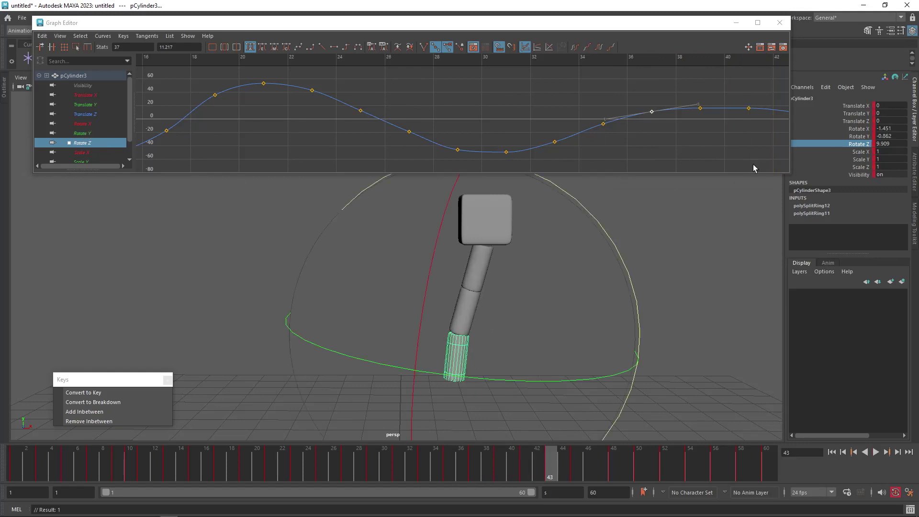
Step: Lower the bottom cylinder's Rotate X keys at frames 41, 43 and 45, with frame 45 at about -11.1
{"action": "left_click", "coordinate": [859, 129]}
{"action": "middle_click_drag", "start_coordinate": [613, 123], "coordinate": [356, 105], "text": "alt"}
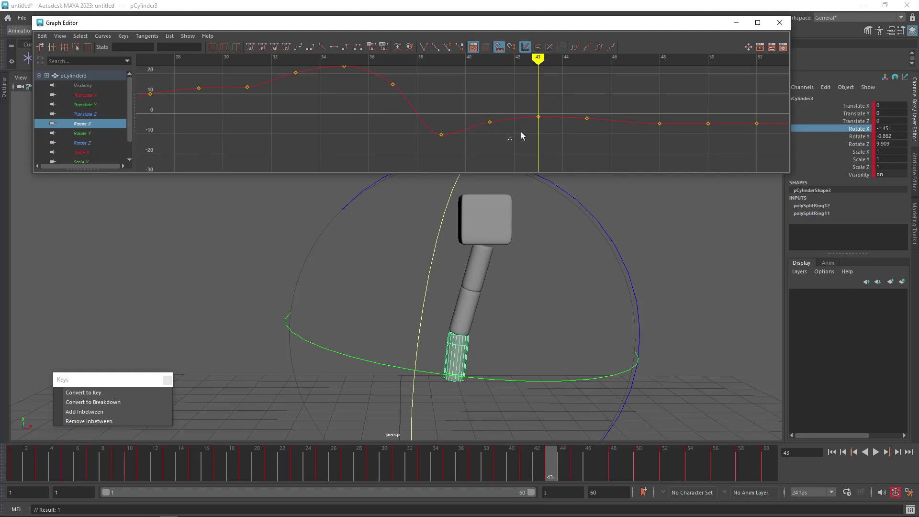
{"action": "middle_click_drag", "start_coordinate": [547, 129], "coordinate": [544, 162], "text": "shift"}
{"action": "left_click", "coordinate": [490, 122]}
{"action": "middle_click_drag", "start_coordinate": [491, 133], "coordinate": [476, 153], "text": "shift"}
{"action": "left_click_drag", "start_coordinate": [466, 474], "coordinate": [580, 464]}
{"action": "left_click", "coordinate": [586, 119]}
{"action": "middle_click_drag", "start_coordinate": [586, 126], "coordinate": [594, 141], "text": "shift"}
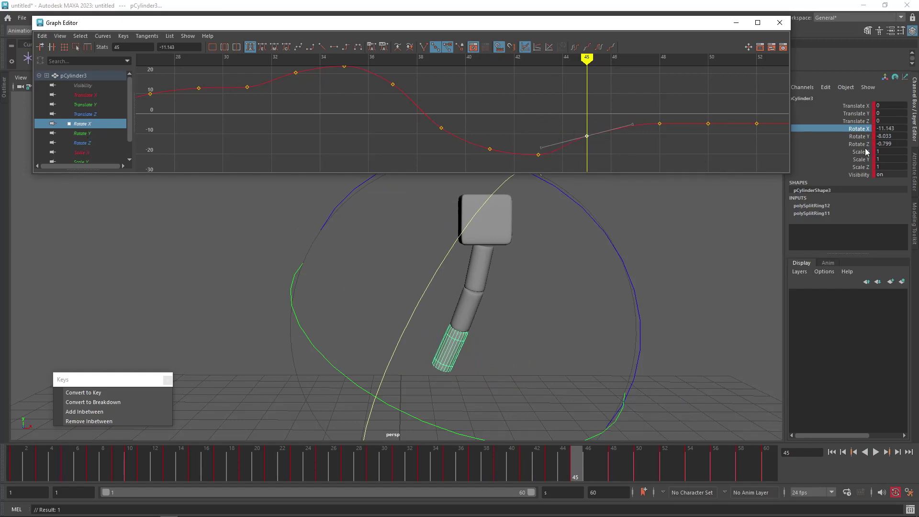
Step: Lower the bottom cylinder's Rotate Z keys at frames 45, 48 and 50, with frame 48 at about -16.6 and frame 50 at about -12.8
{"action": "left_click", "coordinate": [843, 144]}
{"action": "right_click_drag", "start_coordinate": [642, 122], "coordinate": [601, 61], "text": "alt+shift"}
{"action": "left_click_drag", "start_coordinate": [572, 148], "coordinate": [570, 149]}
{"action": "middle_click_drag", "start_coordinate": [582, 131], "coordinate": [582, 149], "text": "shift"}
{"action": "mouse_move", "coordinate": [565, 450]}
{"action": "left_mouse_down"}
{"action": "mouse_move", "coordinate": [472, 468]}
{"action": "mouse_move", "coordinate": [644, 483]}
{"action": "left_mouse_up"}
{"action": "left_click_drag", "start_coordinate": [713, 136], "coordinate": [694, 147]}
{"action": "middle_click_drag", "start_coordinate": [707, 140], "coordinate": [652, 166], "text": "shift"}
{"action": "left_click", "coordinate": [658, 142]}
{"action": "scroll", "coordinate": [654, 147], "scroll_direction": "down", "scroll_amount": 3}
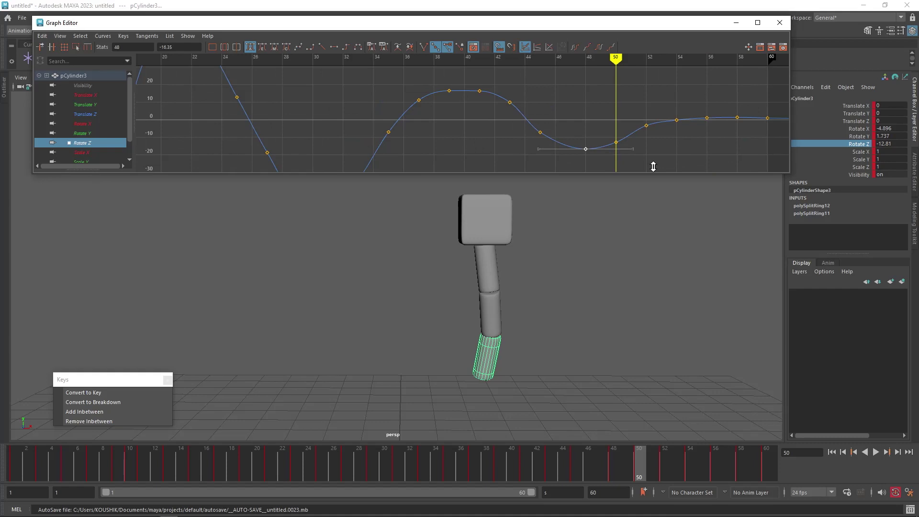
Step: Scrub around frame 48 and lower the bottom cylinder's Rotate Z key there to about -24
{"action": "left_click", "coordinate": [574, 472]}
{"action": "left_click_drag", "start_coordinate": [574, 473], "coordinate": [625, 473]}
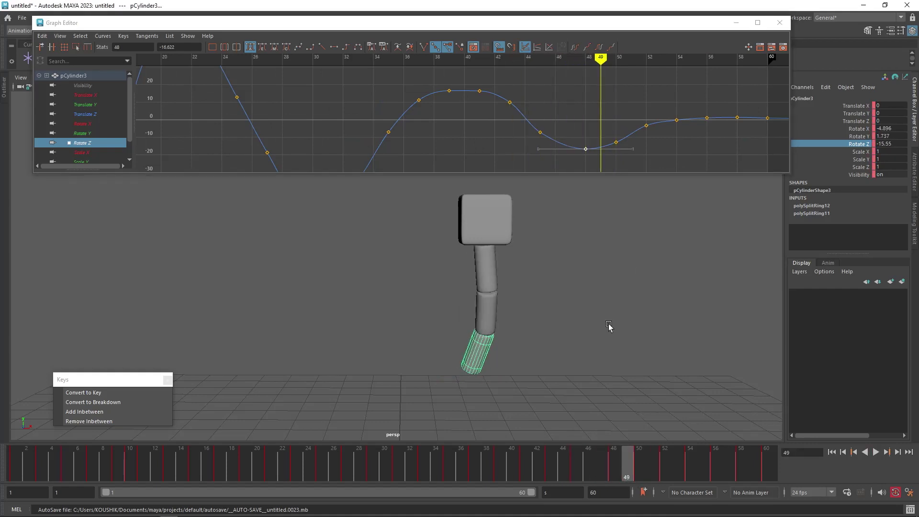
{"action": "left_click", "coordinate": [612, 459]}
{"action": "middle_click_drag", "start_coordinate": [581, 164], "coordinate": [580, 175], "text": "shift"}
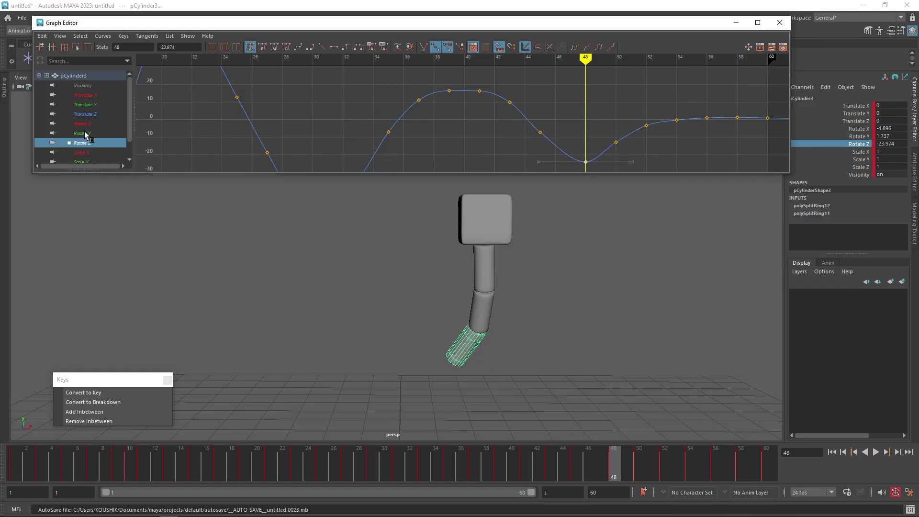
Step: Raise the bottom cylinder's Rotate X keys at frames 48, 50 and 52, with frame 48 at about 6.8 and frame 52 at about 15.1
{"action": "left_click", "coordinate": [99, 125]}
{"action": "left_click_drag", "start_coordinate": [567, 111], "coordinate": [589, 145]}
{"action": "middle_click_drag", "start_coordinate": [587, 138], "coordinate": [582, 119], "text": "shift"}
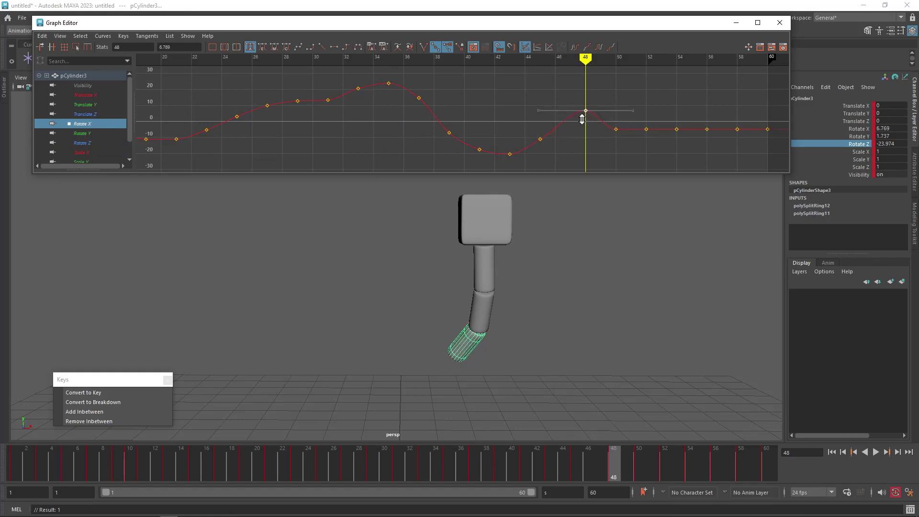
{"action": "left_click_drag", "start_coordinate": [524, 455], "coordinate": [664, 463]}
{"action": "left_click_drag", "start_coordinate": [646, 130], "coordinate": [619, 133]}
{"action": "middle_click_drag", "start_coordinate": [616, 125], "coordinate": [616, 117], "text": "shift"}
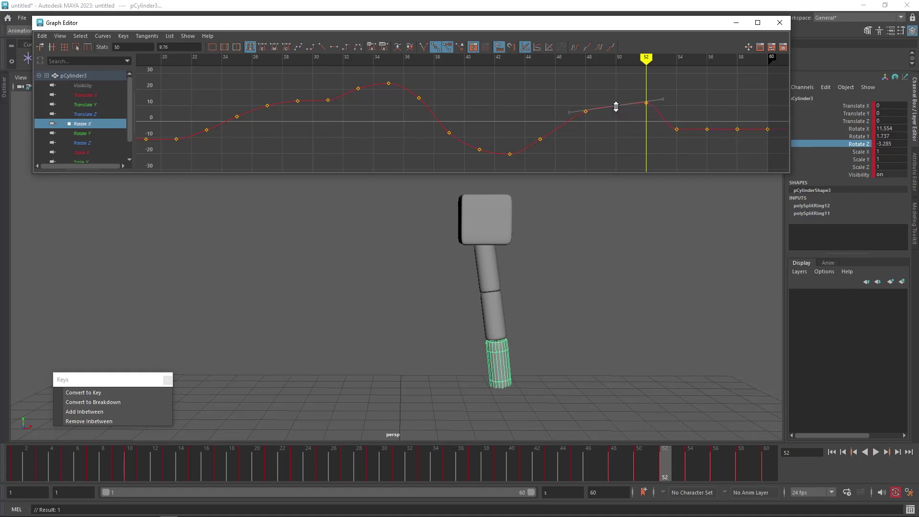
{"action": "left_click", "coordinate": [646, 103], "text": "shift"}
{"action": "left_click_drag", "start_coordinate": [656, 103], "coordinate": [654, 99]}
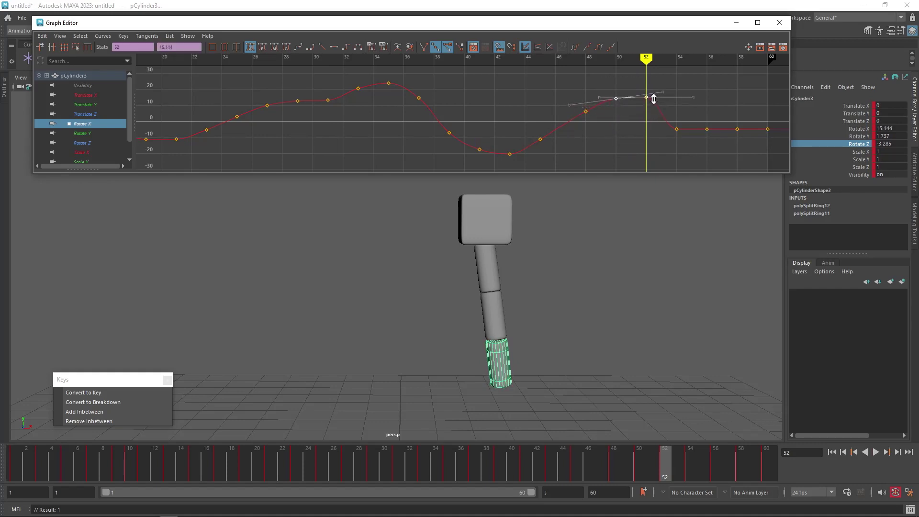
Step: Lower the bottom cylinder's Rotate Z keys at frames 50 and 52 slightly and scrub to frame 54
{"action": "left_click", "coordinate": [85, 140]}
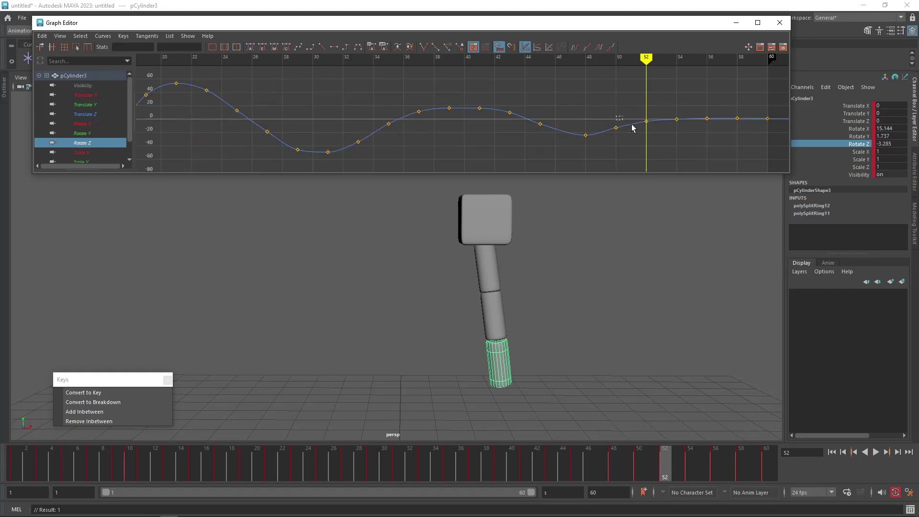
{"action": "left_click_drag", "start_coordinate": [631, 124], "coordinate": [660, 136]}
{"action": "middle_click_drag", "start_coordinate": [648, 131], "coordinate": [649, 133], "text": "shift"}
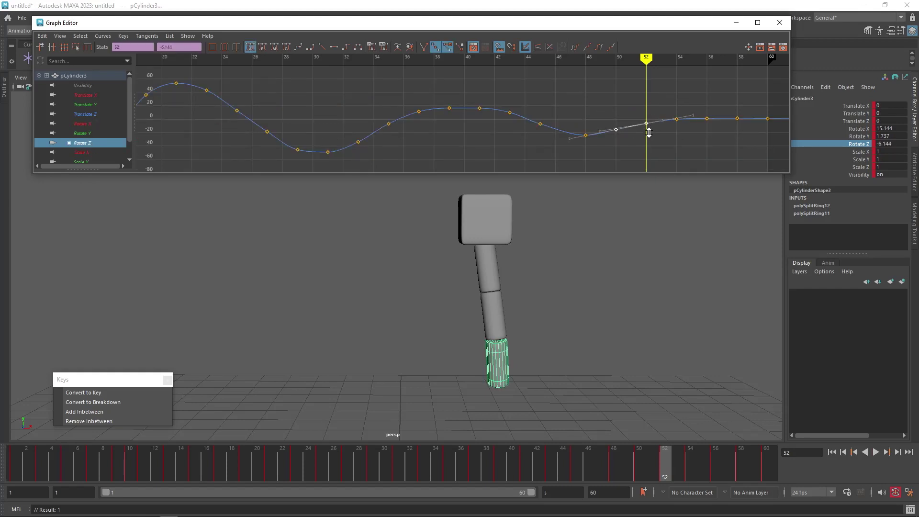
{"action": "left_click_drag", "start_coordinate": [596, 479], "coordinate": [689, 460]}
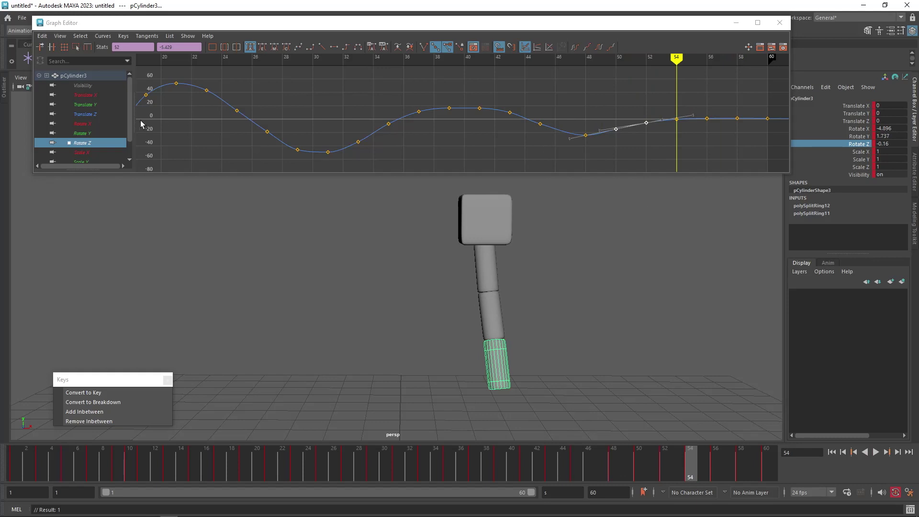
Step: Raise the bottom cylinder's Rotate Z keys at frames 52 and 54, with frame 52 at about 2 and frame 54 at about 10
{"action": "left_click", "coordinate": [82, 143]}
{"action": "middle_click_drag", "start_coordinate": [492, 136], "coordinate": [295, 115], "text": "alt"}
{"action": "right_click_drag", "start_coordinate": [463, 120], "coordinate": [464, 88], "text": "alt+shift"}
{"action": "middle_click_drag", "start_coordinate": [482, 107], "coordinate": [473, 163], "text": "alt"}
{"action": "right_click_drag", "start_coordinate": [461, 120], "coordinate": [501, 116], "text": "alt+shift"}
{"action": "left_click_drag", "start_coordinate": [481, 112], "coordinate": [501, 100]}
{"action": "middle_click_drag", "start_coordinate": [497, 119], "coordinate": [492, 98], "text": "shift"}
{"action": "left_click_drag", "start_coordinate": [423, 137], "coordinate": [422, 138]}
{"action": "middle_click_drag", "start_coordinate": [409, 109], "coordinate": [409, 88], "text": "shift"}
Step: Scrub to frame 56 and raise the bottom cylinder's Rotate Z key there to about 6.3
{"action": "left_click_drag", "start_coordinate": [592, 469], "coordinate": [703, 466]}
{"action": "left_click", "coordinate": [719, 478]}
{"action": "left_click", "coordinate": [570, 101]}
{"action": "middle_click_drag", "start_coordinate": [561, 101], "coordinate": [556, 85]}
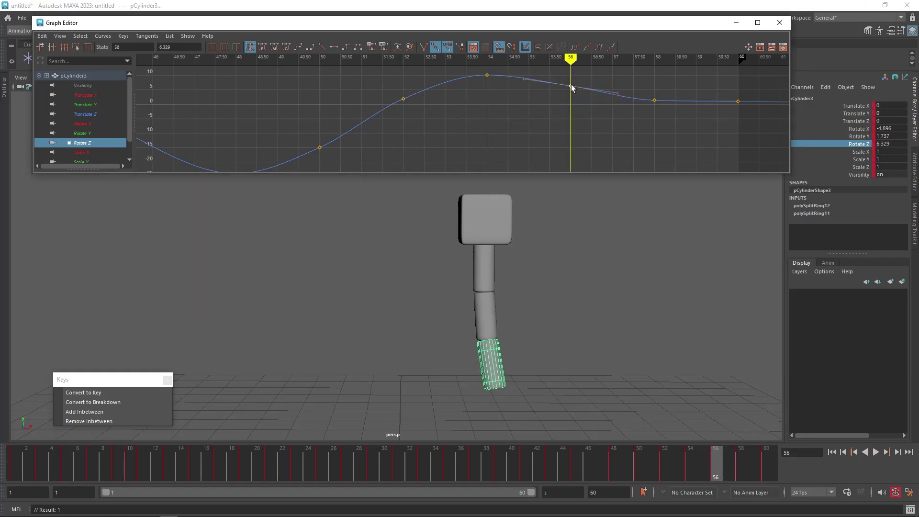
Step: Set the bottom cylinder's Rotate X key at frame 56 to about -13, raise frame 54 to about 4, and scrub to frame 60
{"action": "left_click", "coordinate": [88, 128]}
{"action": "left_click", "coordinate": [572, 125]}
{"action": "middle_click_drag", "start_coordinate": [580, 128], "coordinate": [580, 156]}
{"action": "left_click", "coordinate": [487, 129]}
{"action": "middle_click_drag", "start_coordinate": [489, 130], "coordinate": [489, 115]}
{"action": "left_click", "coordinate": [569, 145]}
{"action": "middle_click_drag", "start_coordinate": [566, 143], "coordinate": [564, 140]}
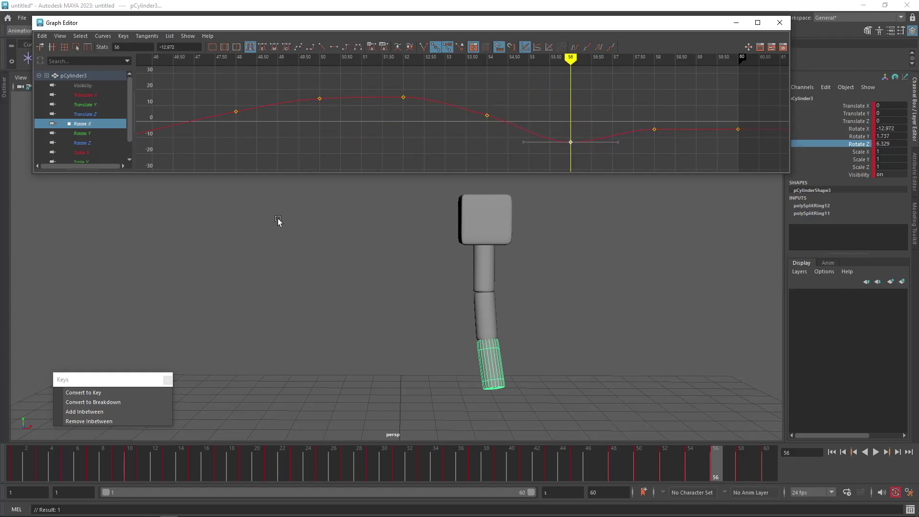
{"action": "left_click_drag", "start_coordinate": [620, 469], "coordinate": [766, 465]}
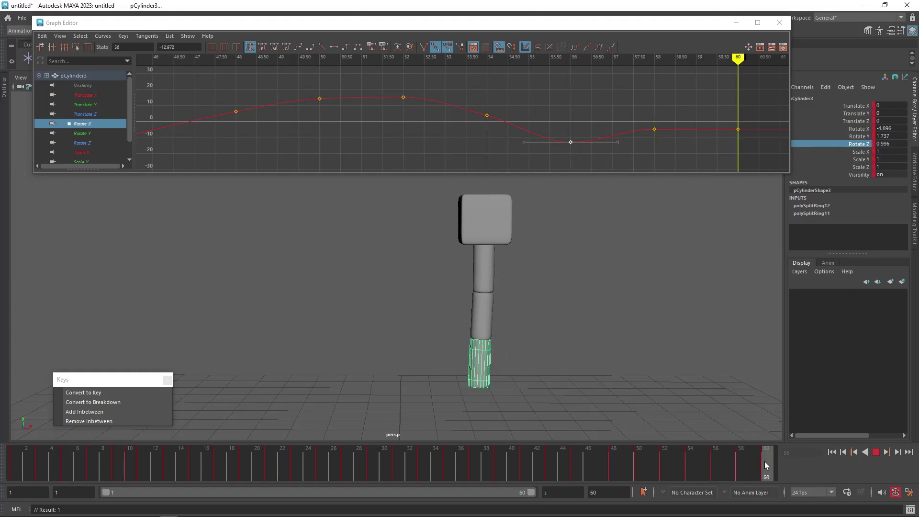
Step: Lower the bottom cylinder's Rotate Z keys at frames 58 and 60, with frame 58 at about -1 and frame 60 at about -4.5
{"action": "left_click", "coordinate": [83, 129]}
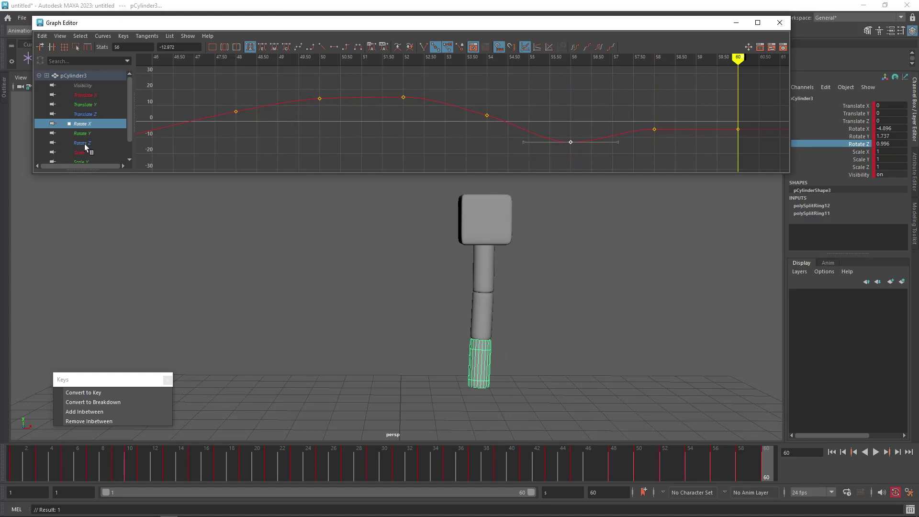
{"action": "left_click", "coordinate": [82, 142]}
{"action": "middle_click_drag", "start_coordinate": [523, 111], "coordinate": [447, 118], "text": "alt"}
{"action": "right_click_drag", "start_coordinate": [488, 136], "coordinate": [493, 113], "text": "alt+shift"}
{"action": "left_click_drag", "start_coordinate": [576, 117], "coordinate": [602, 154]}
{"action": "middle_click_drag", "start_coordinate": [597, 159], "coordinate": [597, 171], "text": "shift"}
{"action": "left_click_drag", "start_coordinate": [540, 131], "coordinate": [496, 154]}
{"action": "middle_click_drag", "start_coordinate": [509, 153], "coordinate": [509, 158], "text": "shift"}
{"action": "left_click_drag", "start_coordinate": [647, 137], "coordinate": [682, 154]}
{"action": "left_click_drag", "start_coordinate": [704, 478], "coordinate": [815, 480]}
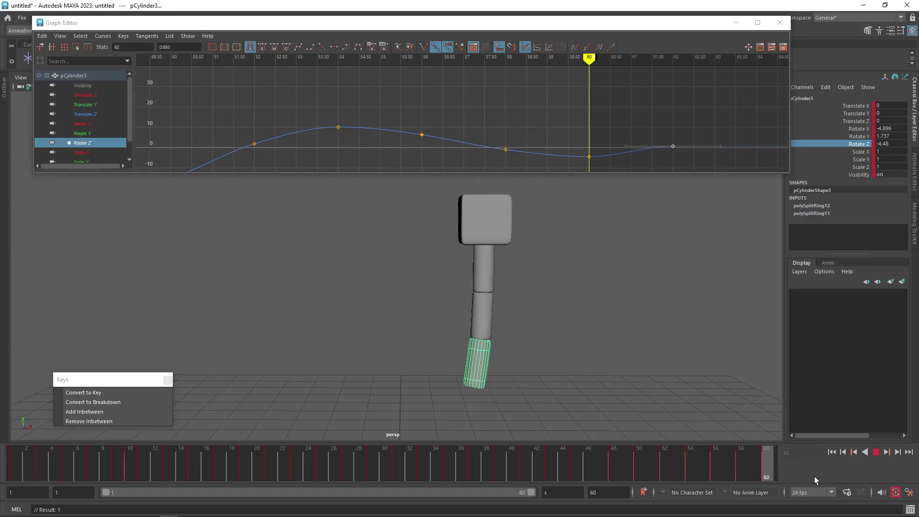
Step: Deselect the bottom cylinder and examine the chain's full swing by scrubbing and repeatedly playing the animation
{"action": "left_click", "coordinate": [879, 456]}
{"action": "left_click", "coordinate": [652, 324]}
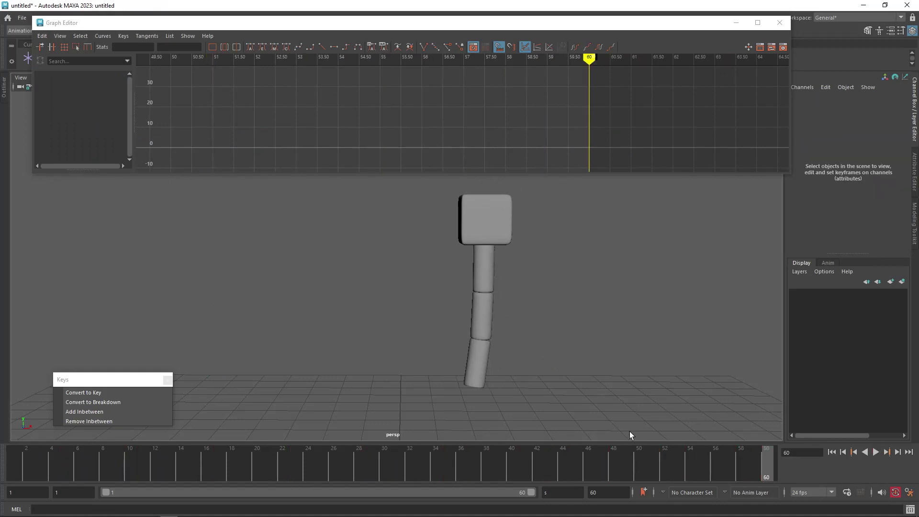
{"action": "left_click_drag", "start_coordinate": [390, 455], "coordinate": [814, 488]}
{"action": "left_click", "coordinate": [876, 452]}
{"action": "left_click", "coordinate": [880, 452]}
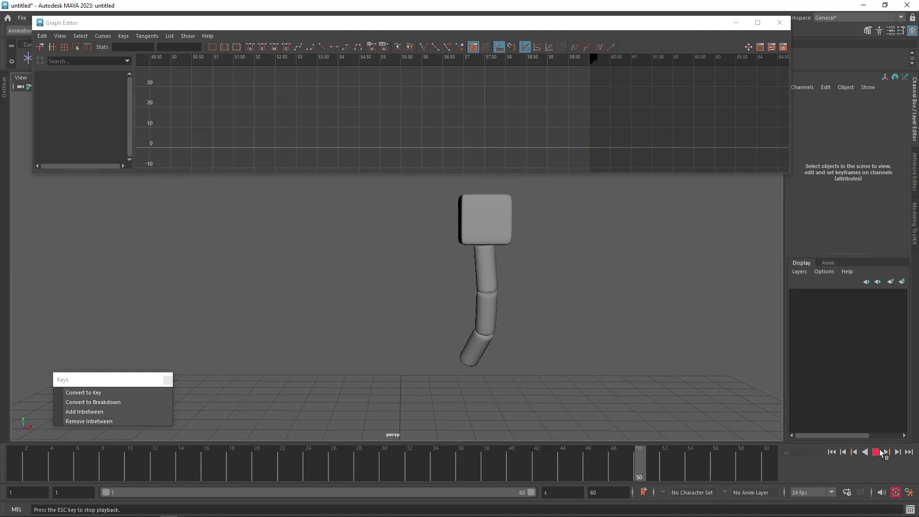
{"action": "left_click", "coordinate": [881, 452]}
{"action": "left_click", "coordinate": [881, 452]}
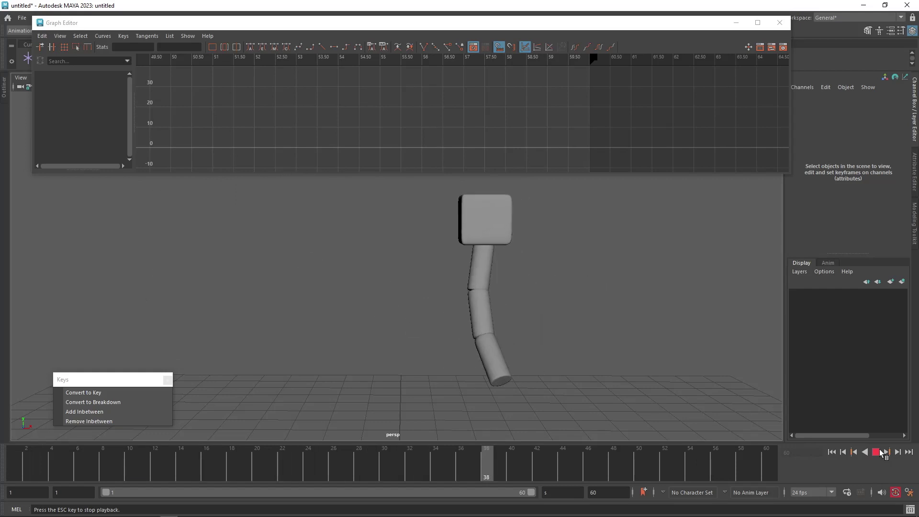
{"action": "left_click", "coordinate": [877, 452]}
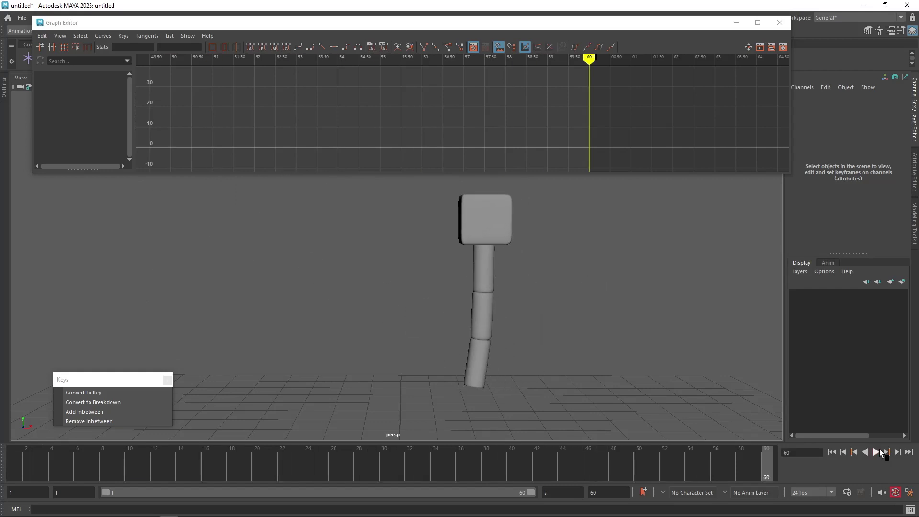
{"action": "left_click", "coordinate": [876, 452]}
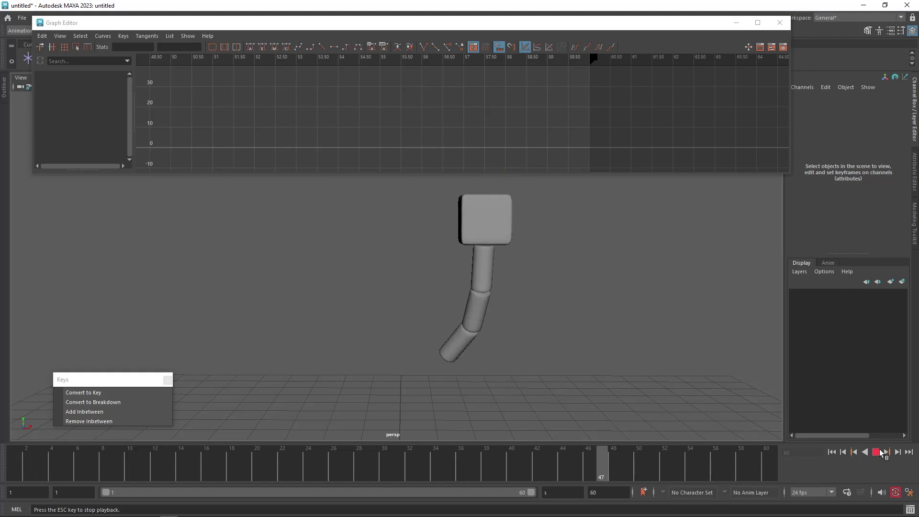